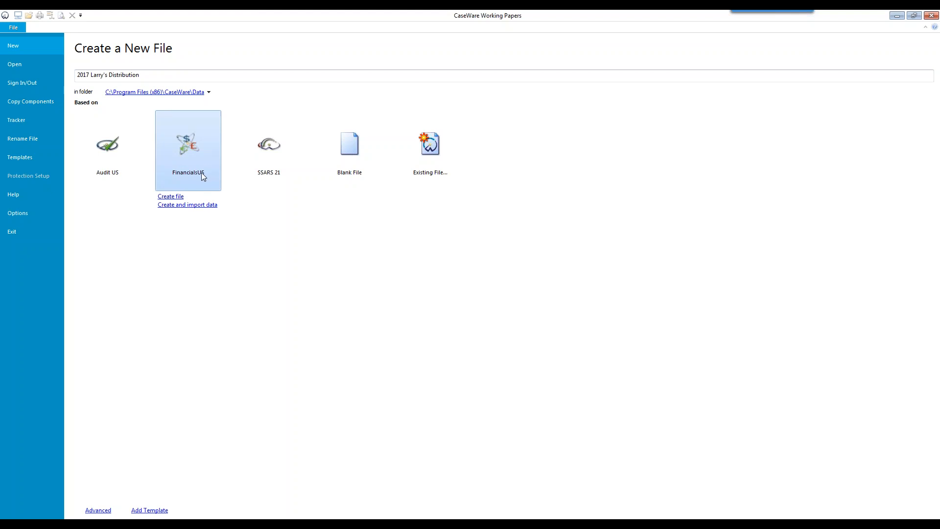
left_click(429, 151)
left_click(413, 196)
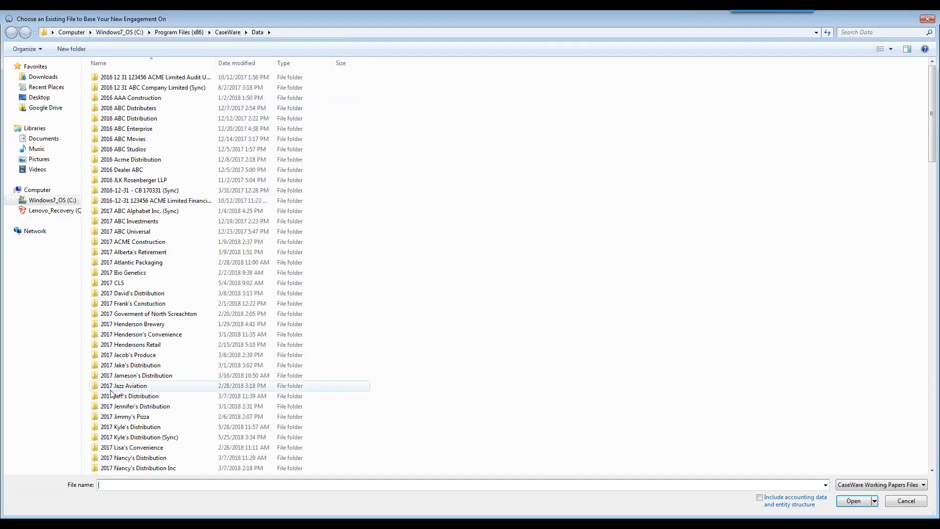
left_click(112, 272)
key("s")
key("Return")
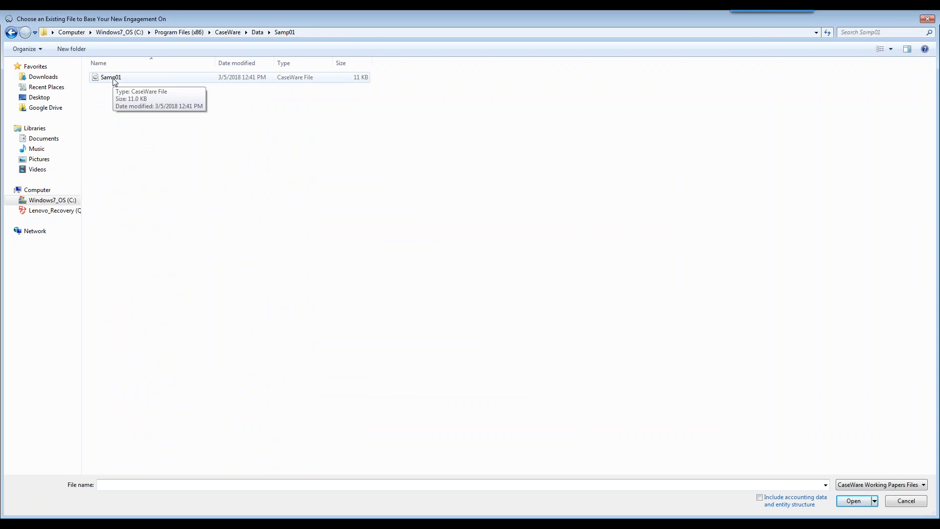
key("Escape")
- Create the 2017 Larry's Distribution file from the FinancialsUS template and enter Larry's Distribution as its operating name
left_click(185, 153)
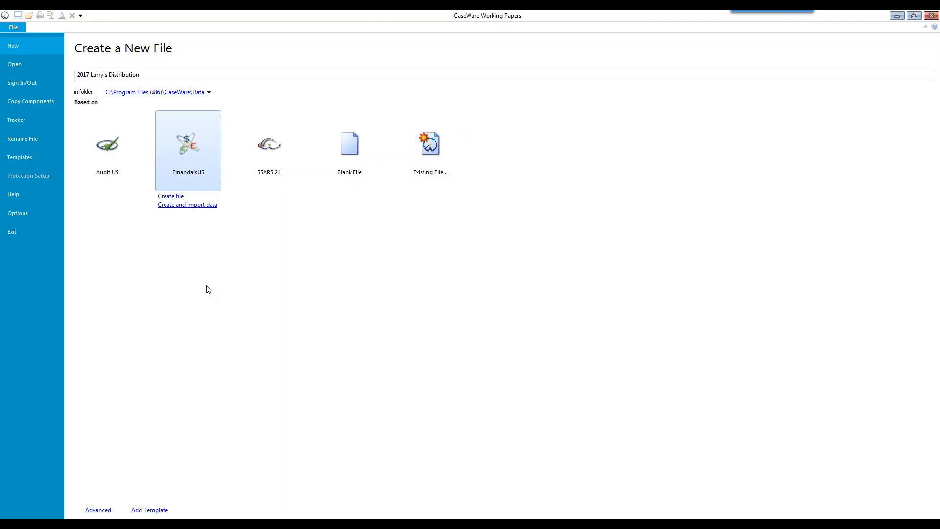
double_click(185, 153)
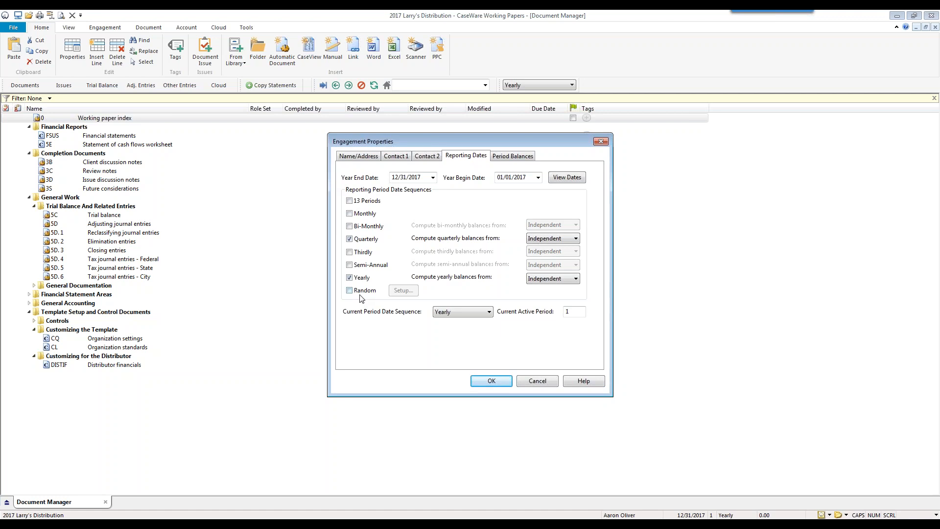
left_click(363, 158)
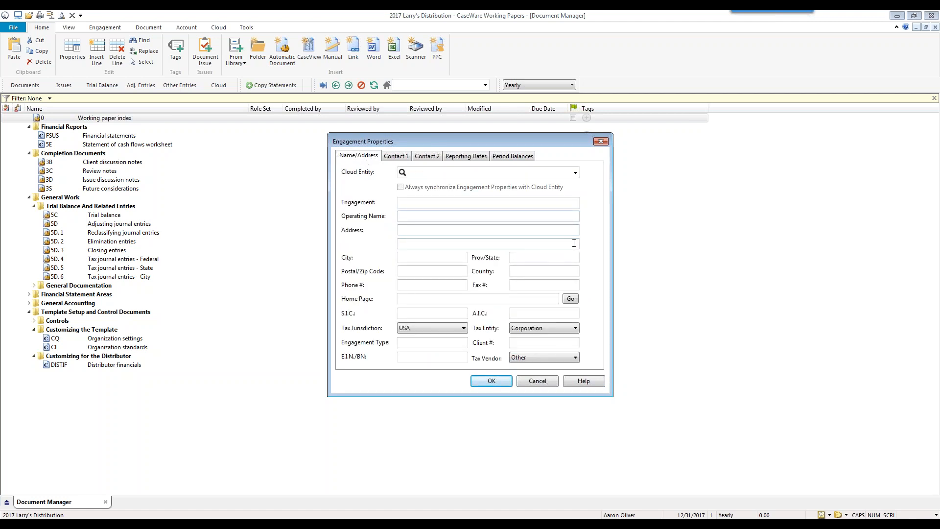
type("Larry's Distribution")
- Set the tax entity to S Corporation and tax vendor to CCH ProSystem fx Tax, copying tax codes and autofilling export codes
left_click(548, 328)
left_click(542, 353)
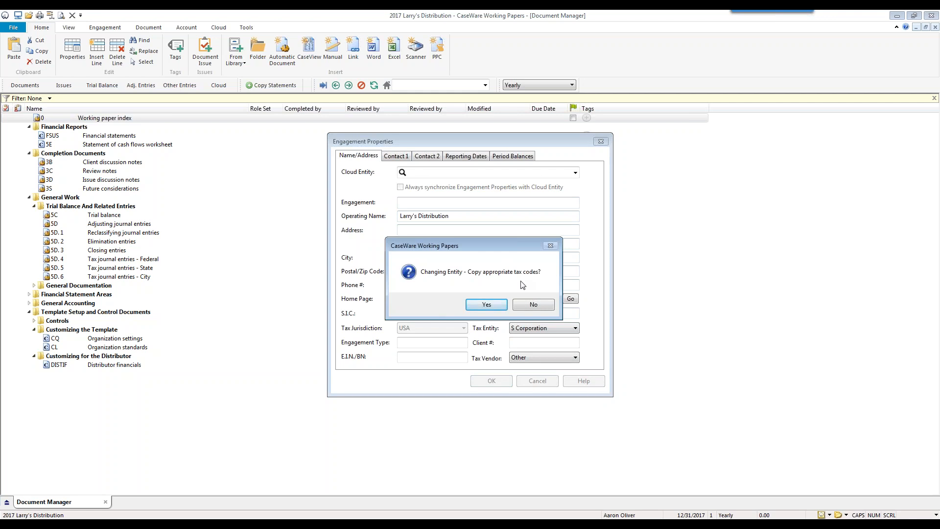
left_click(486, 305)
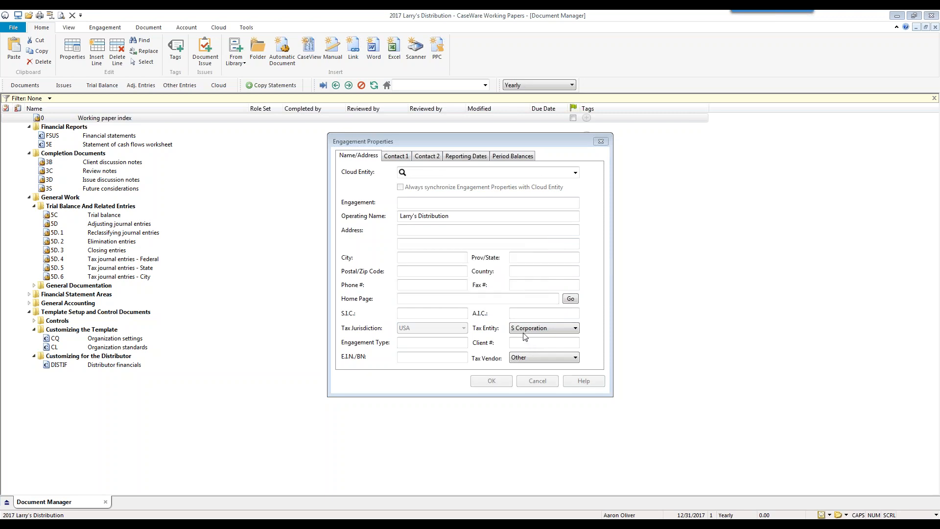
left_click(537, 358)
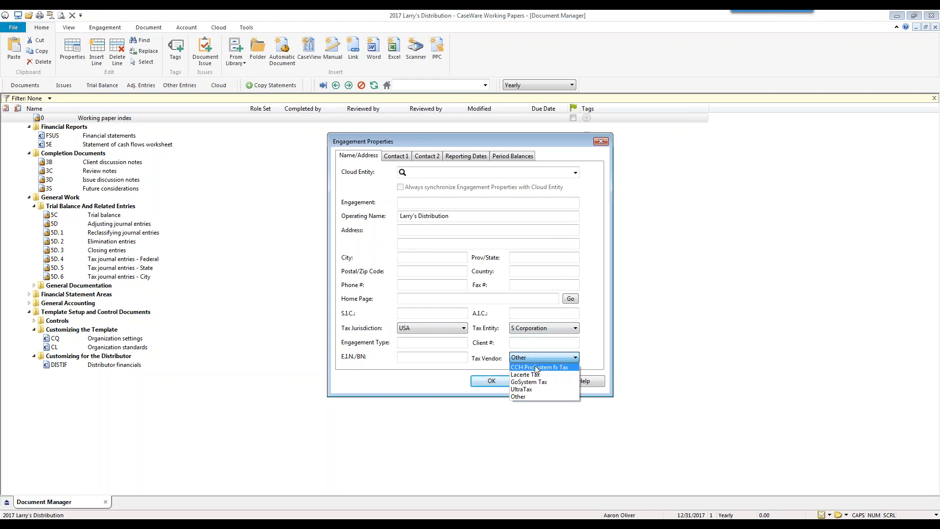
left_click(537, 368)
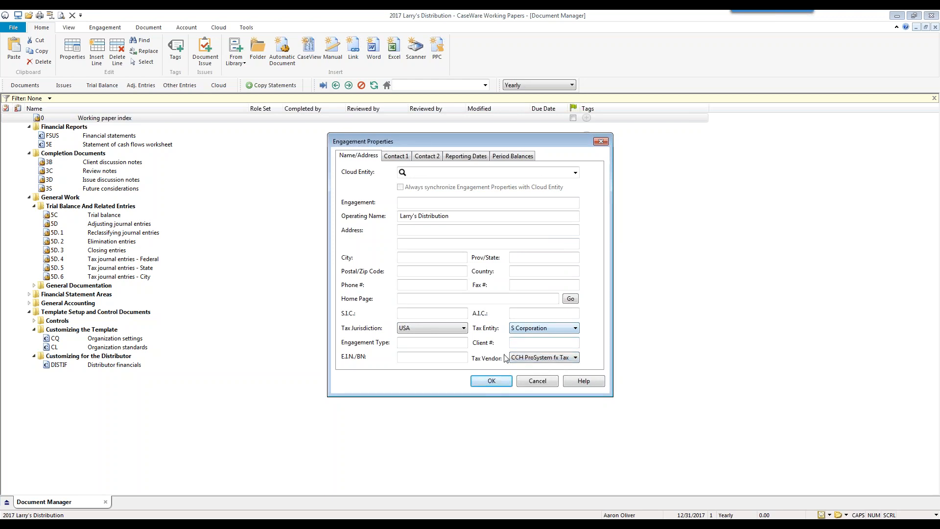
left_click(492, 382)
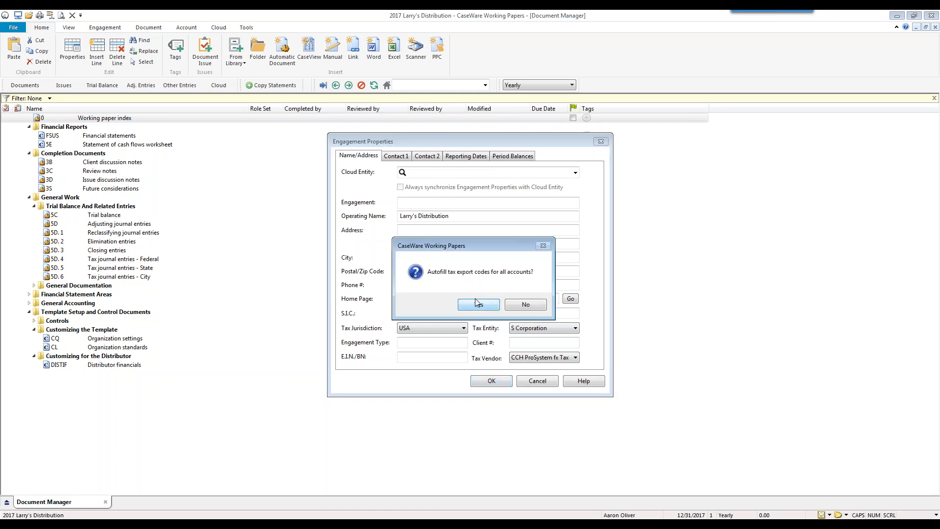
left_click(478, 305)
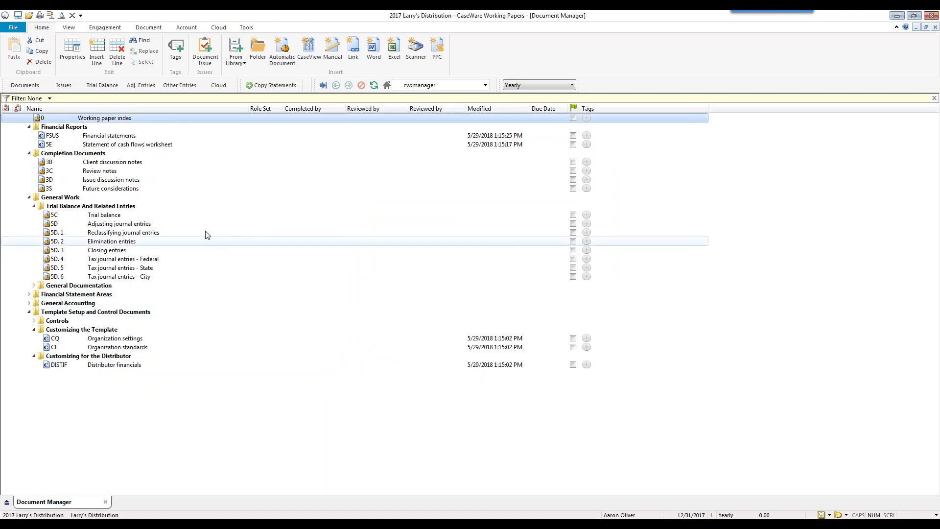
- Review the document folder structure by collapsing everything, opening Financial Reports and Template Setup and Control Documents, and expanding all folders
left_click(30, 127, "ctrl")
left_click(30, 128, "ctrl")
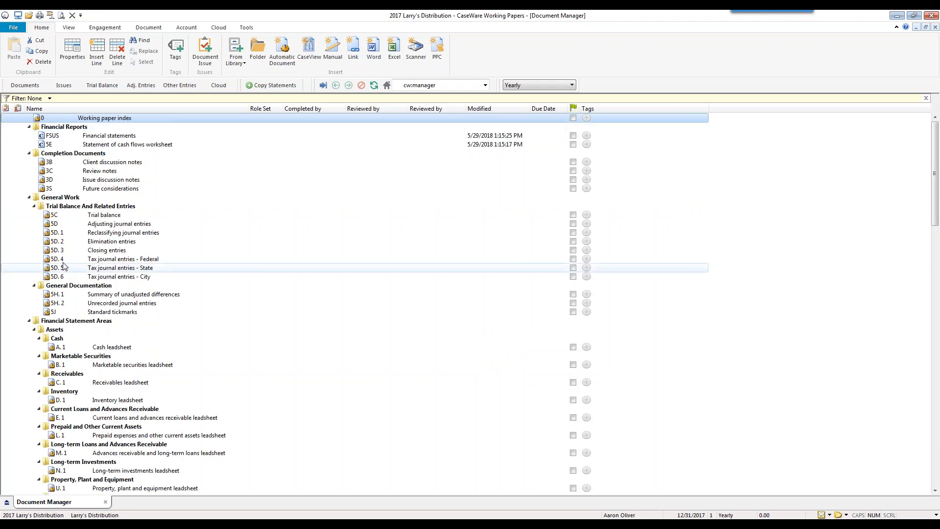
left_click(28, 128, "ctrl")
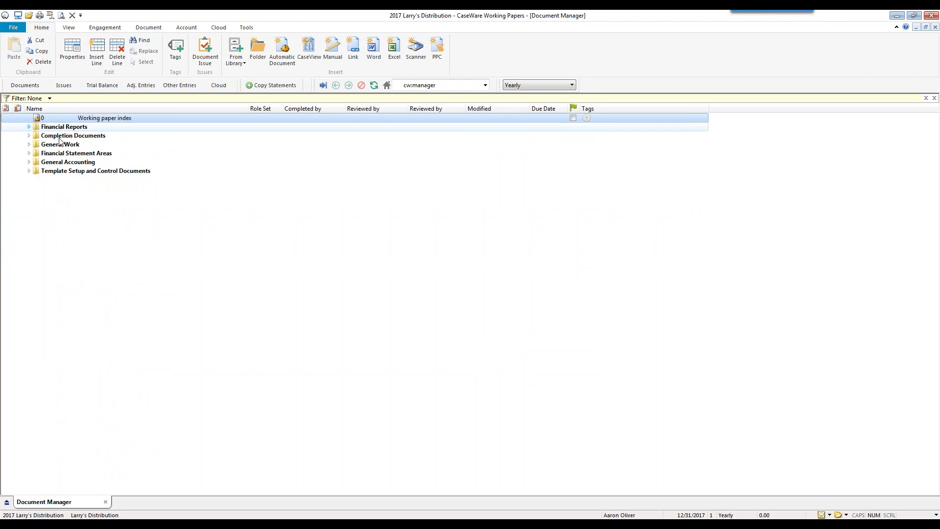
left_click(29, 127)
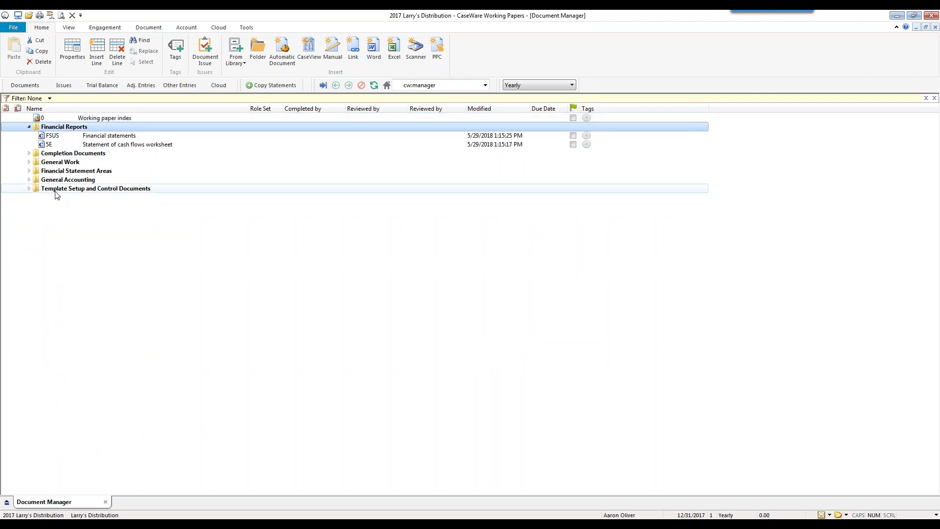
left_click(29, 189)
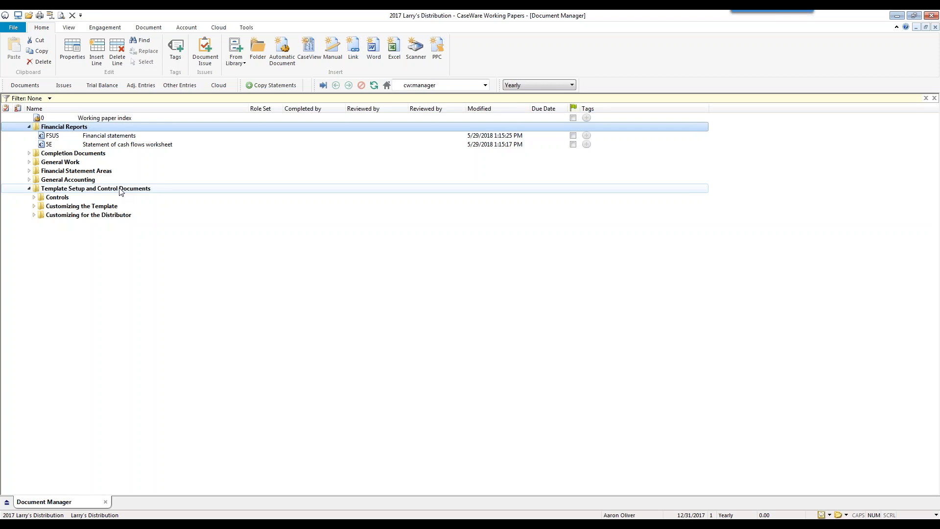
left_click(29, 153)
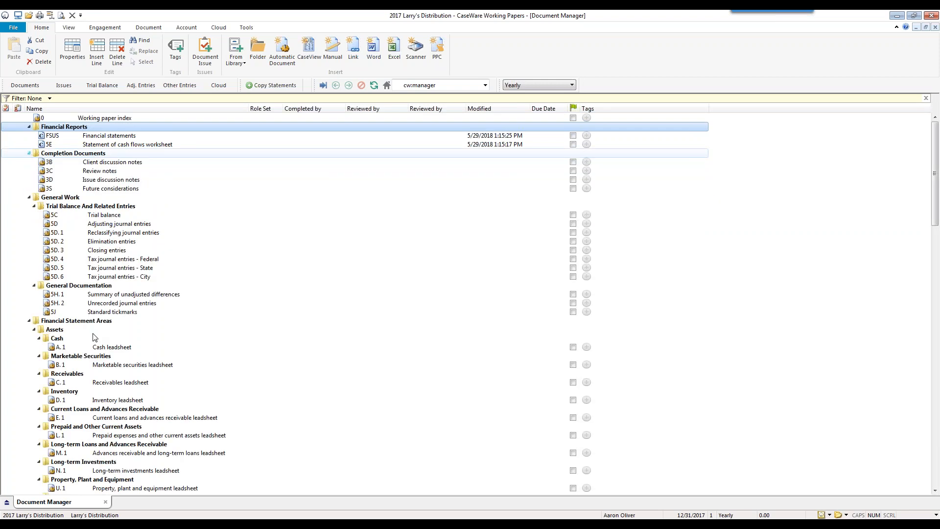
- Switch to docking view and open the Cash leadsheet beside a narrower Document Manager pane
left_click(65, 29)
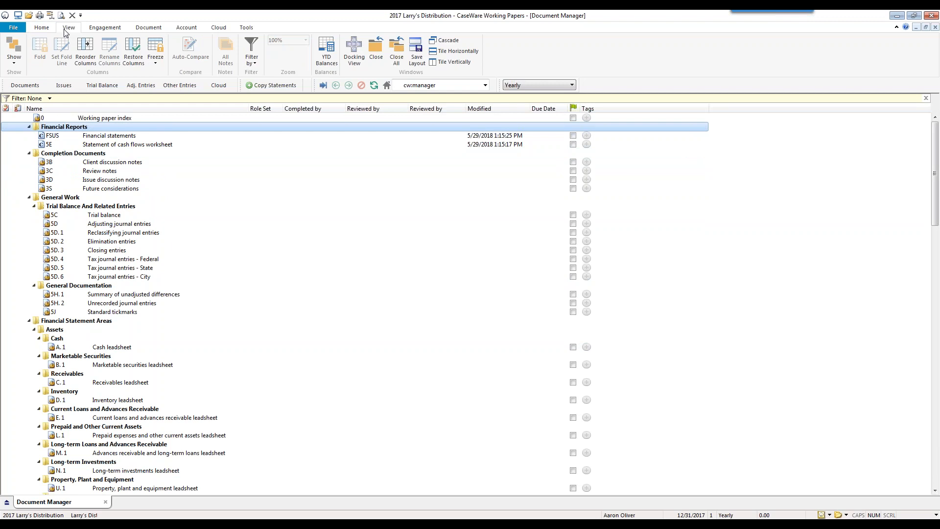
left_click(349, 54)
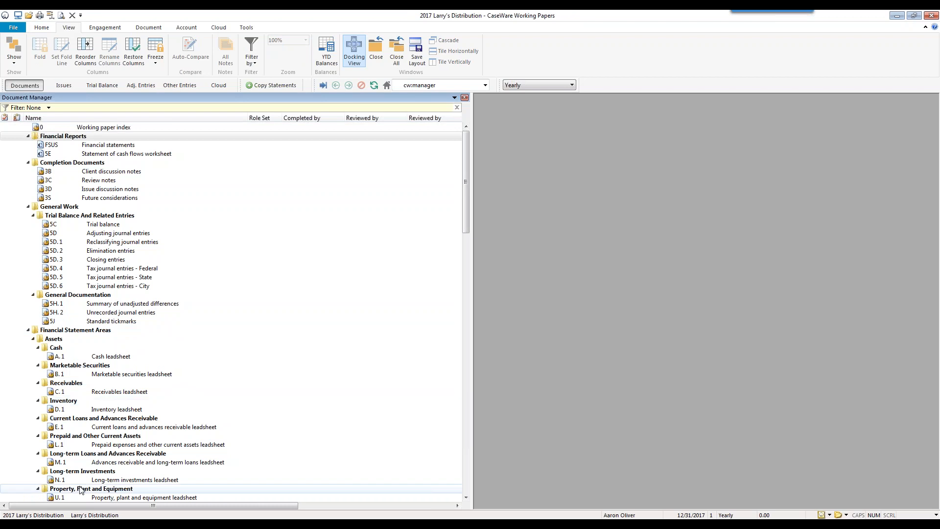
left_click(118, 358)
double_click(119, 361)
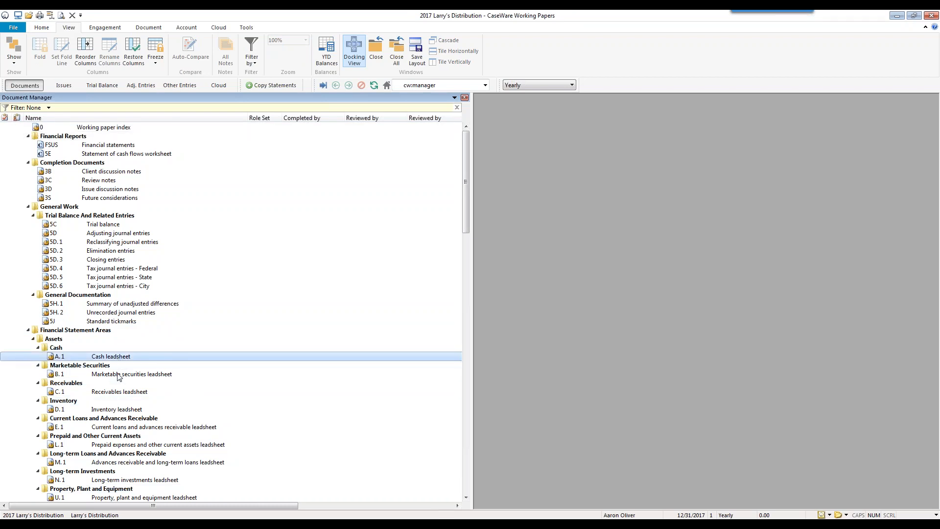
left_click_drag(473, 273, 365, 273)
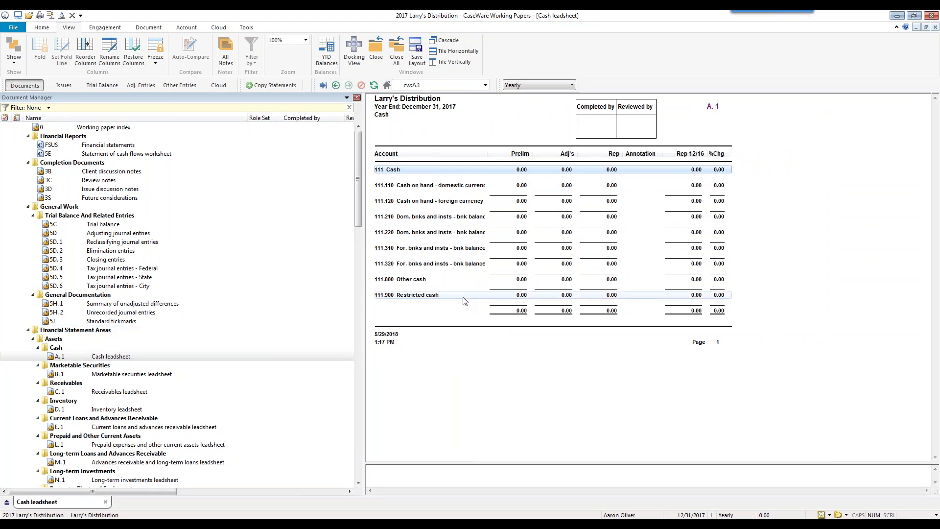
- Change the Cash leadsheet's document format to one without group subtotals
left_click(97, 362)
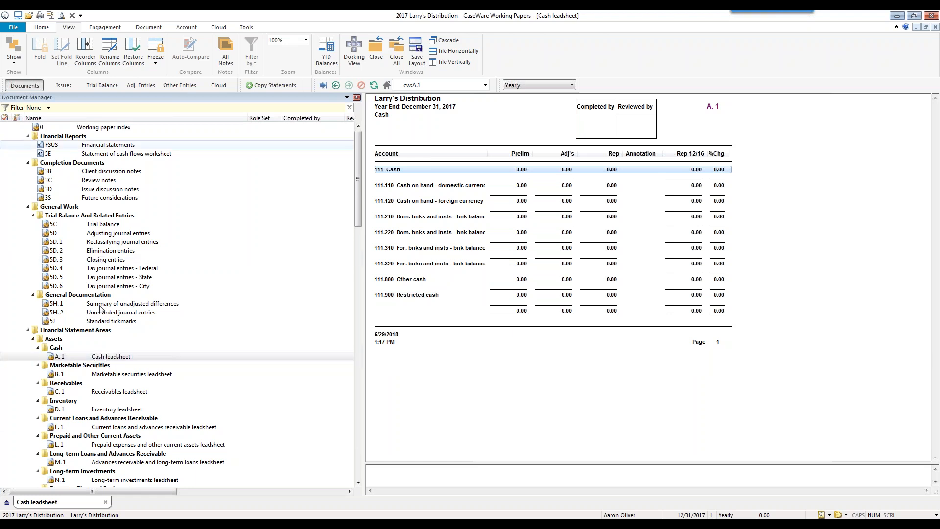
right_click(112, 361)
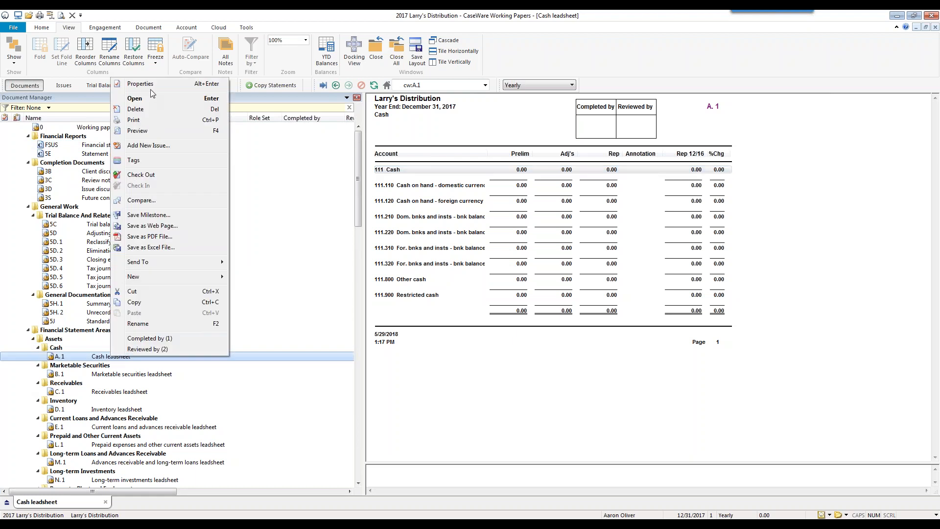
left_click(150, 85)
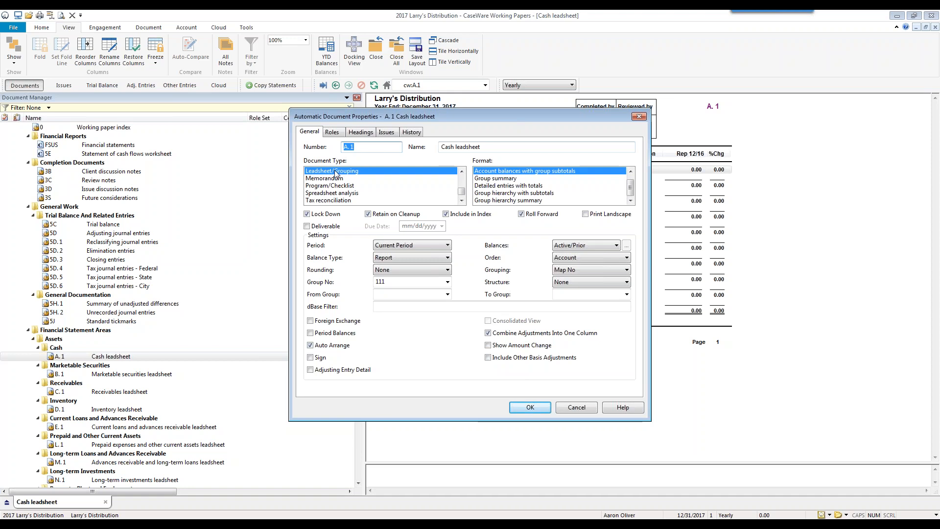
left_click_drag(504, 115, 298, 127)
left_click(424, 183)
left_click(343, 183)
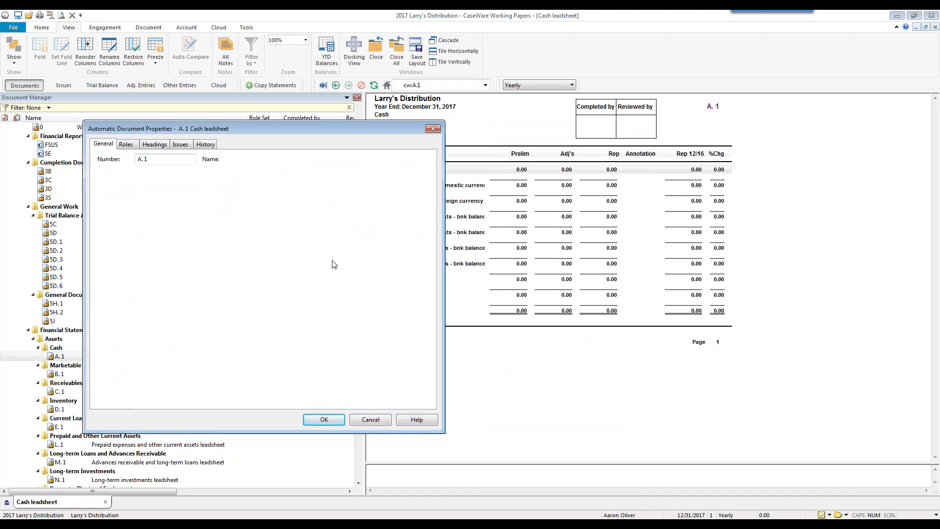
left_click(328, 417)
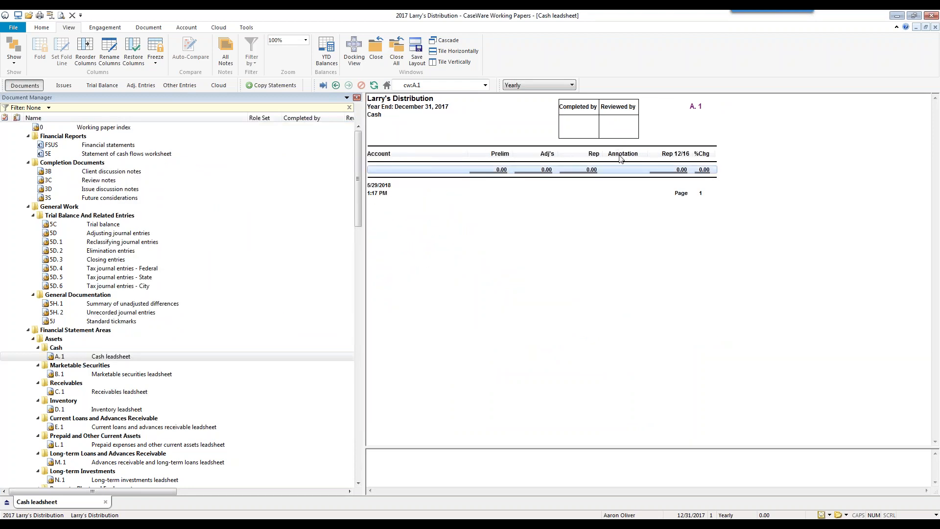
- Reorder the Cash leadsheet's columns so Annotation comes last, after %Chg
right_click(484, 156)
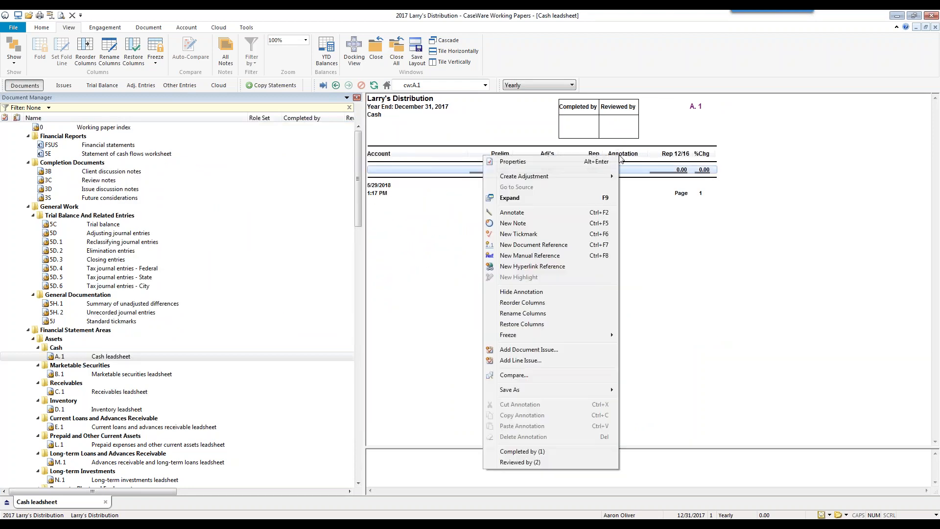
left_click(532, 304)
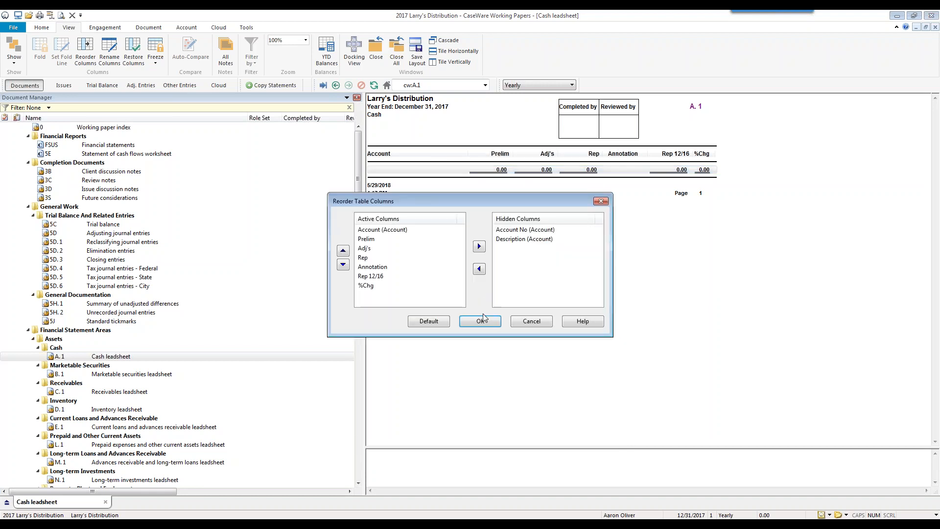
left_click(385, 267)
left_click(343, 265)
left_click(343, 265)
left_click(480, 321)
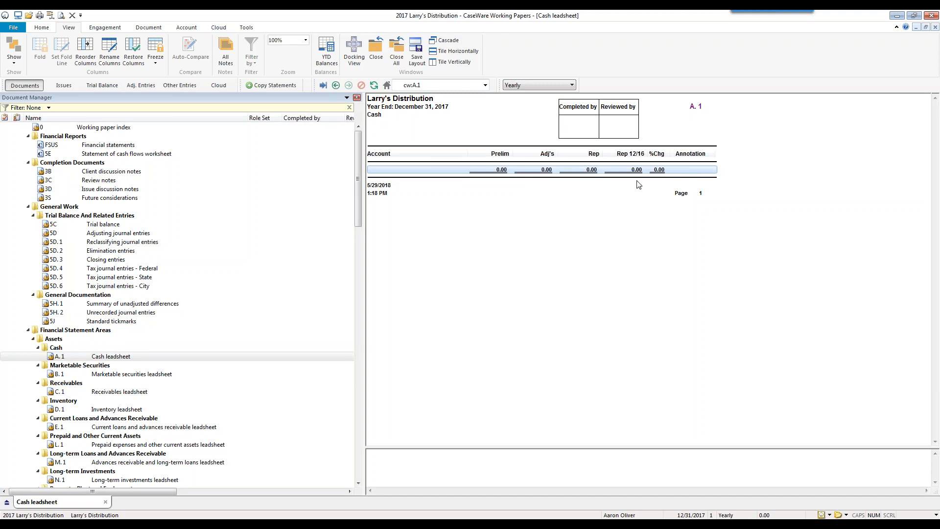
- Enter the placeholder note dojfafh beneath the Cash leadsheet and sign the document off as completed
left_click(460, 426)
type("dojfafh")
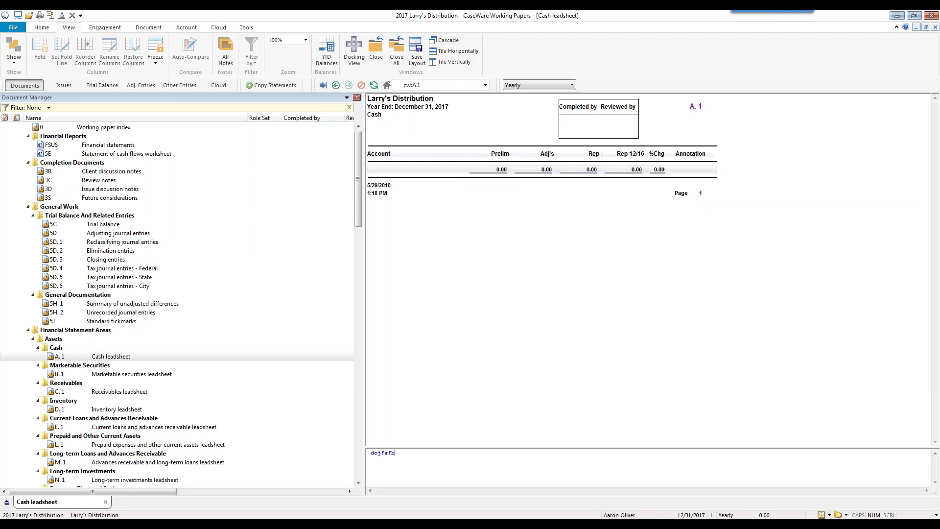
right_click(510, 332)
left_click(431, 315)
right_click(651, 230)
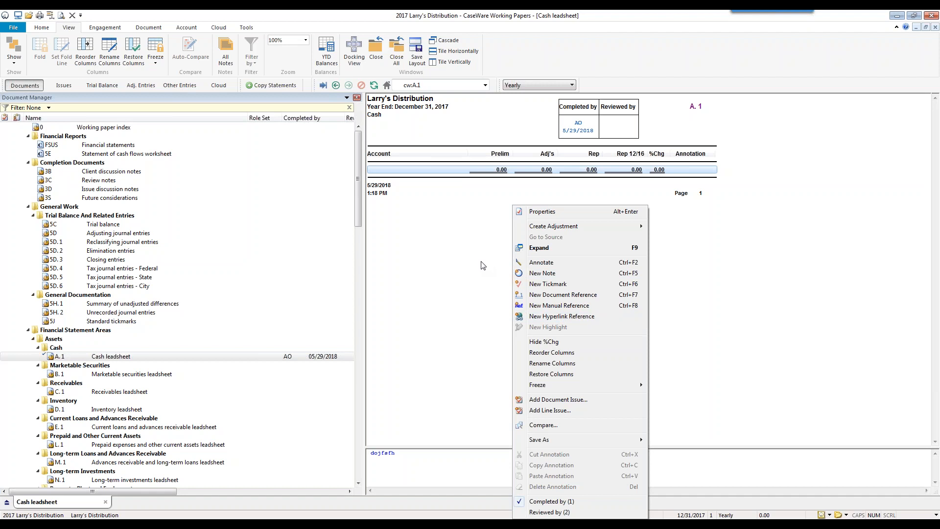
left_click(453, 263)
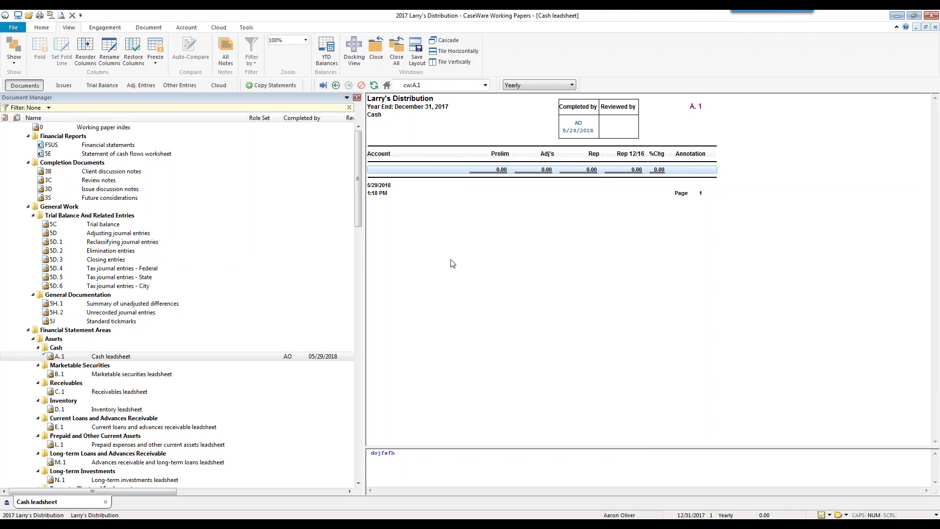
- View the Trial balance and Adjusting journal entries documents, returning to the Trial balance
double_click(108, 225)
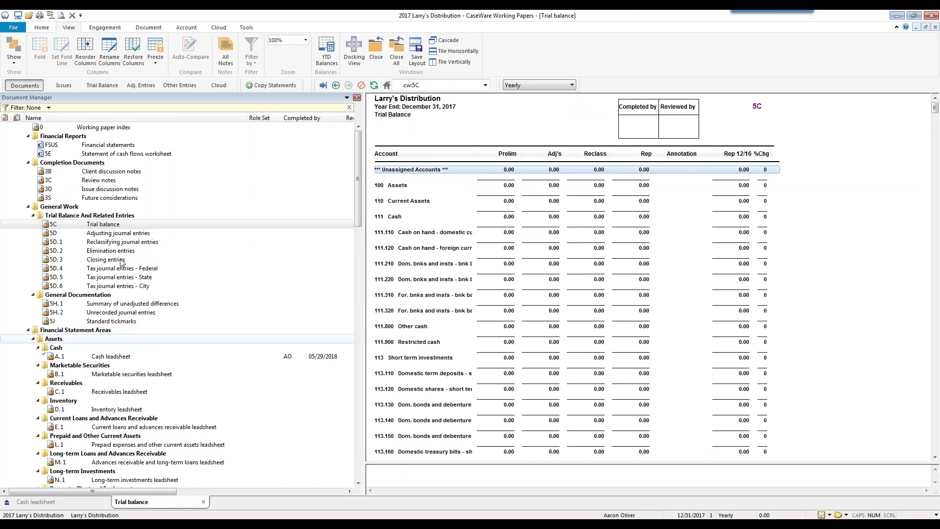
double_click(105, 234)
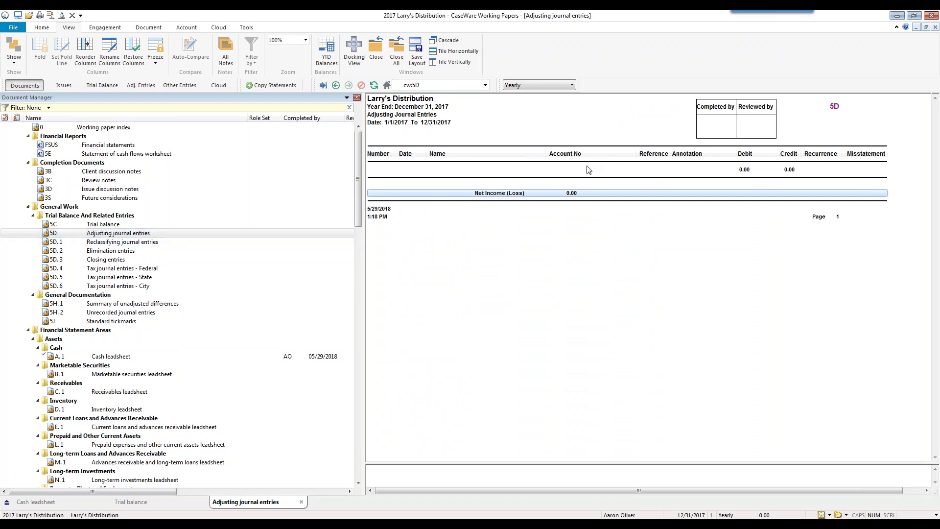
double_click(98, 224)
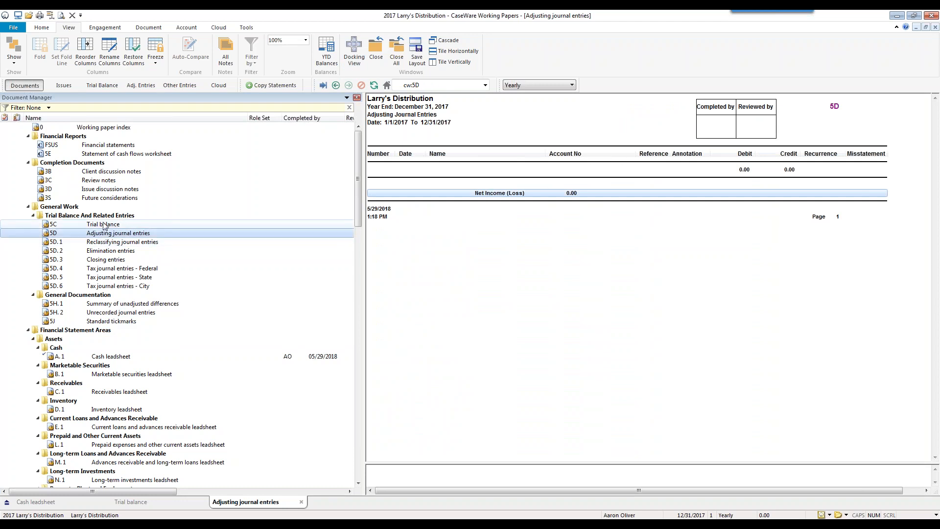
- Open the Financial statements document from the Financial Reports folder
double_click(98, 145)
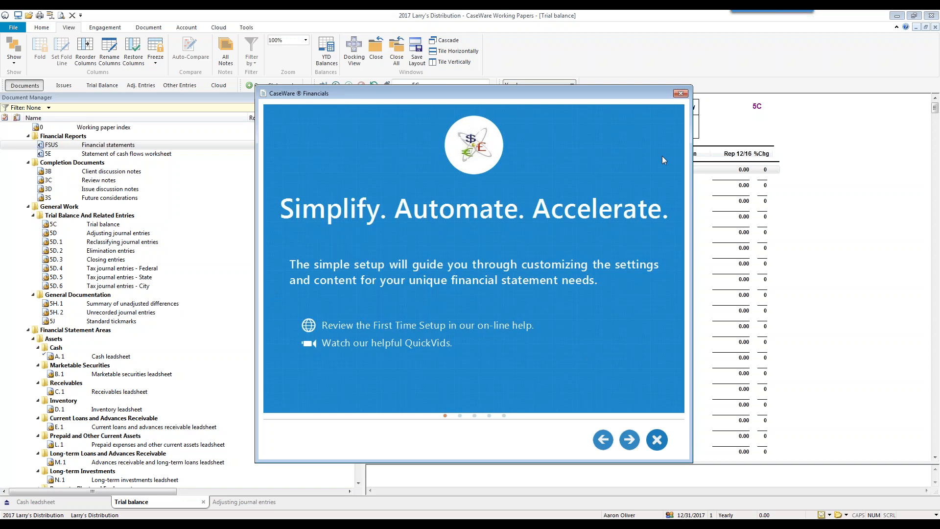
- Dismiss the setup introduction, open the FSUS financial statements accepting the recommended content update, and clear away the help browser
left_click(680, 93)
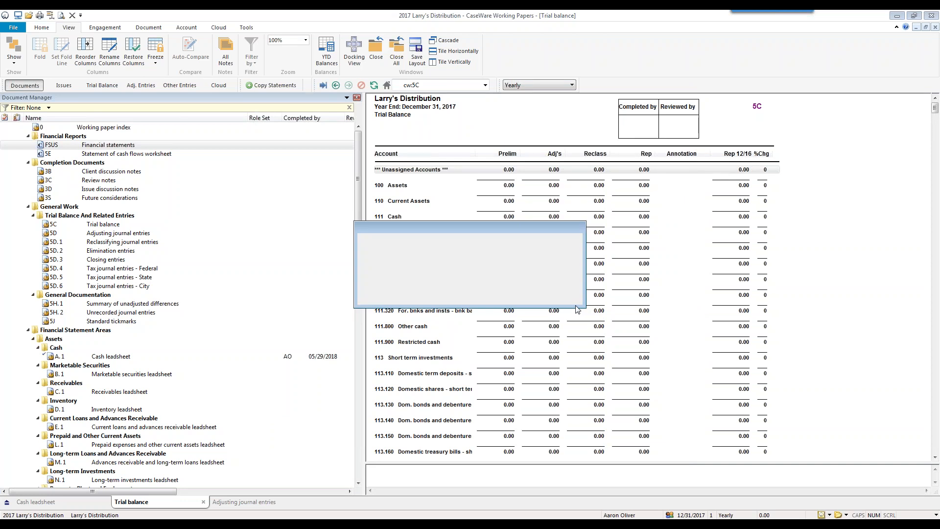
left_click(49, 145)
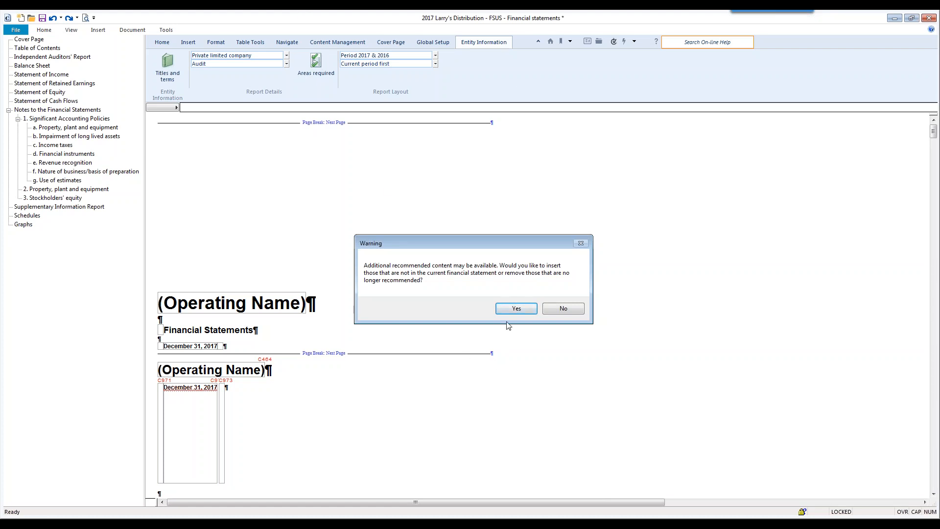
left_click(518, 308)
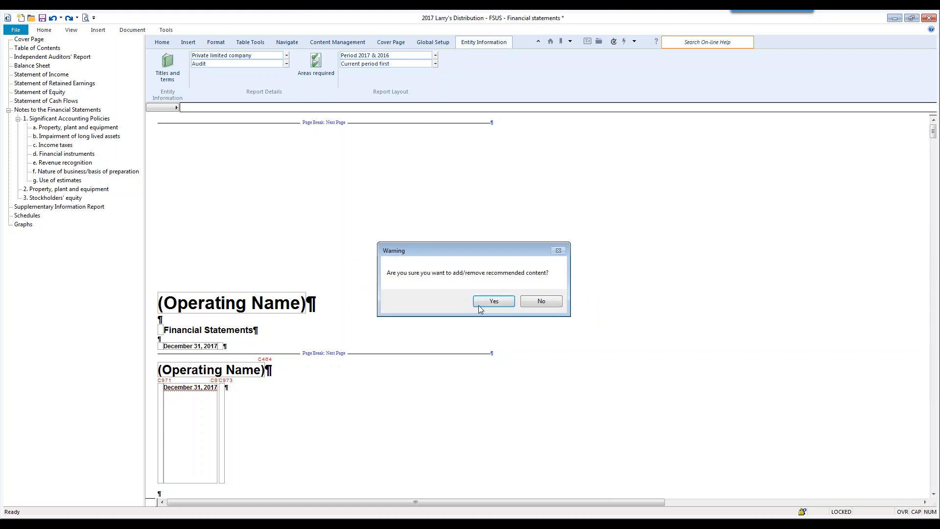
left_click(494, 301)
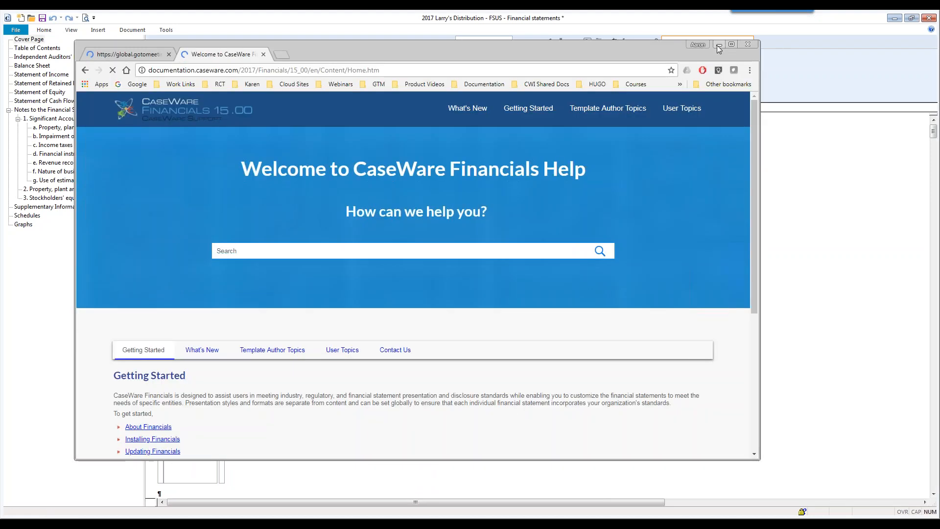
left_click(718, 46)
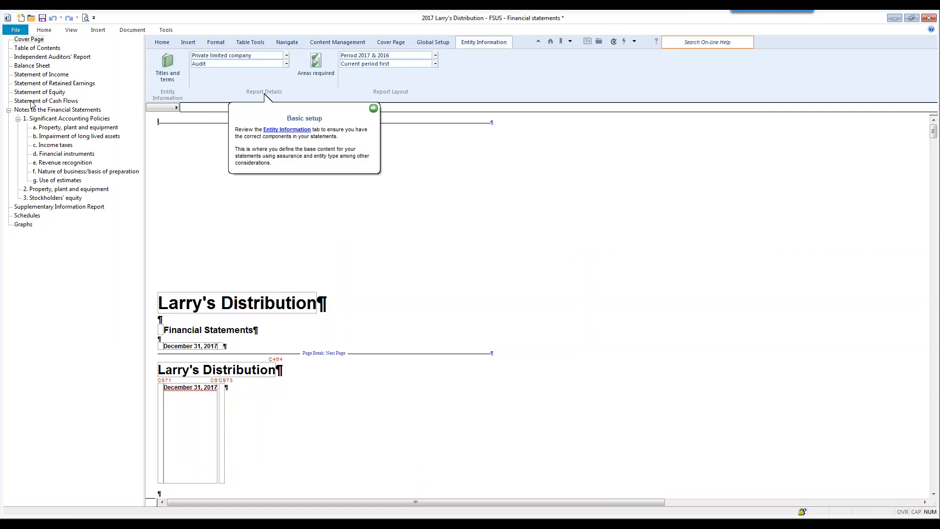
- Go to the Balance Sheet and review the available reporting periods and engagement types without changing them
left_click(32, 66)
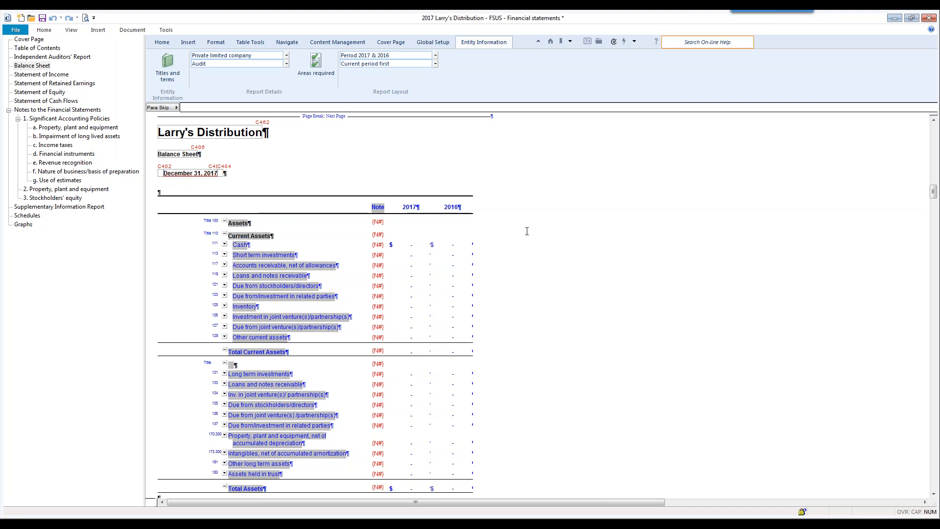
left_click(435, 56)
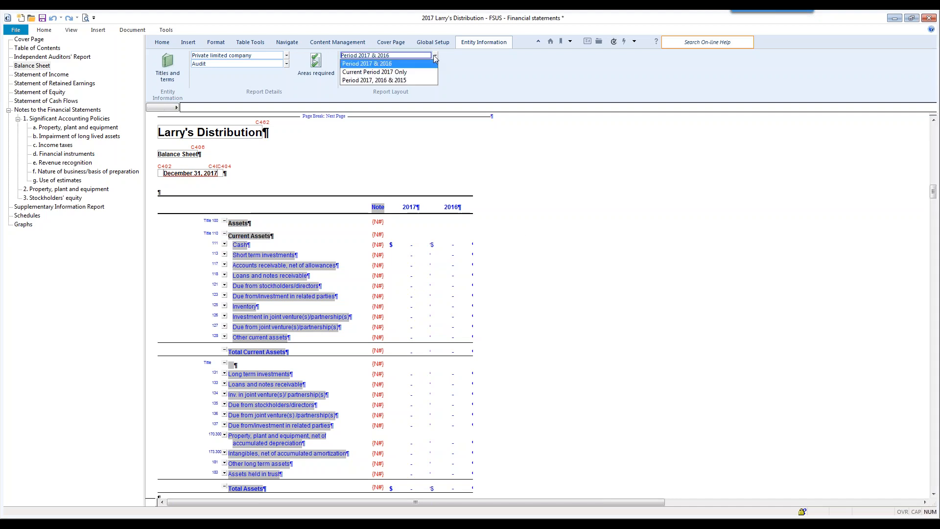
left_click(416, 90)
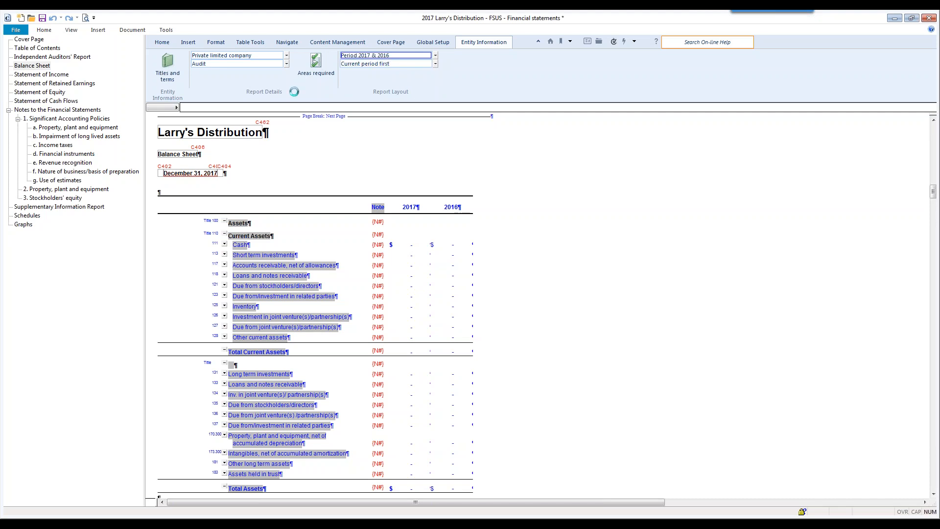
left_click(286, 64)
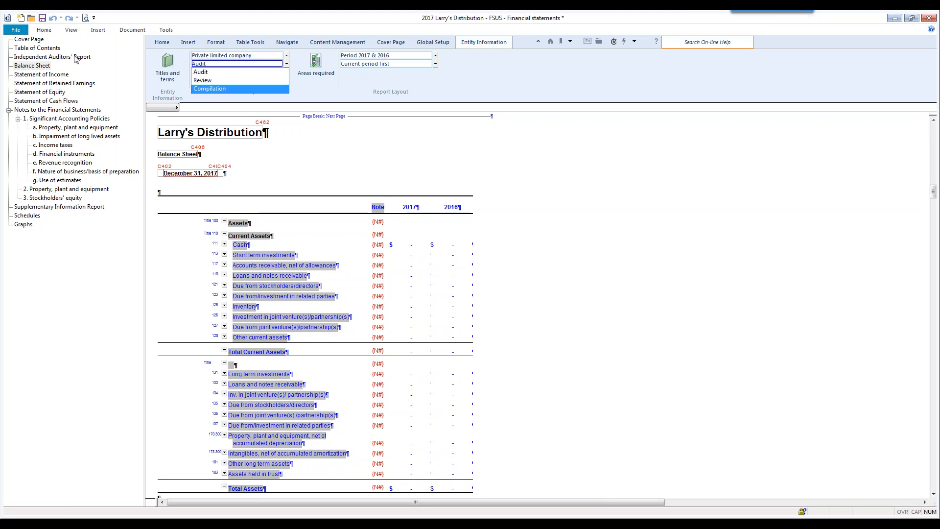
left_click(346, 263)
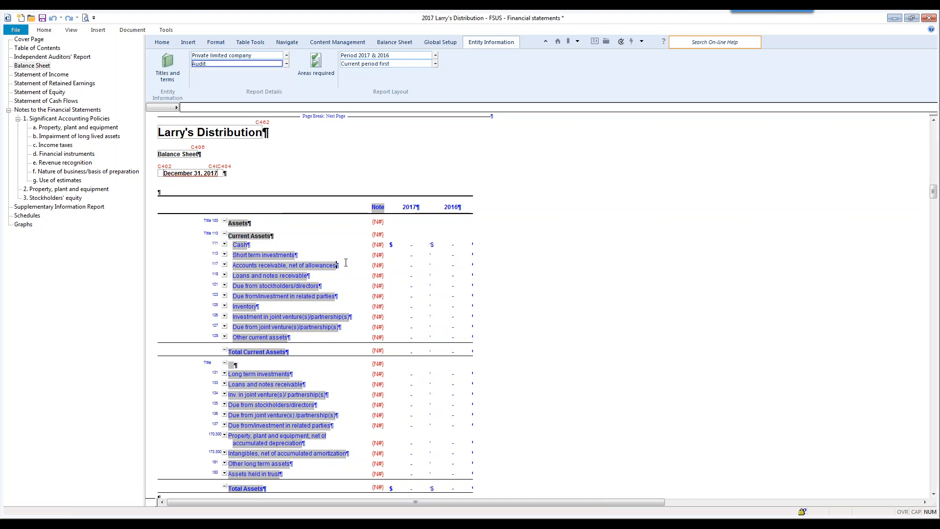
- Try the Budget column on the balance sheet, remove it again, and check the Classified and Unclassified choices
left_click(395, 42)
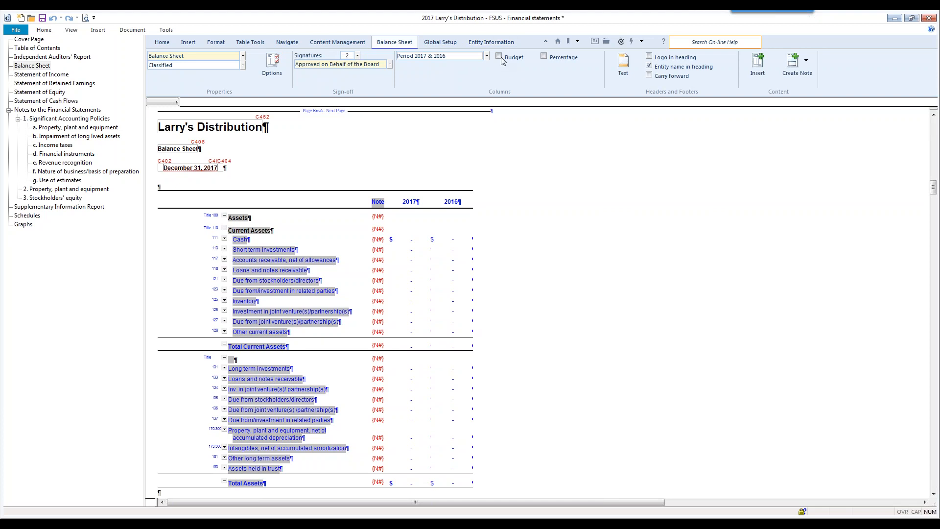
left_click(499, 57)
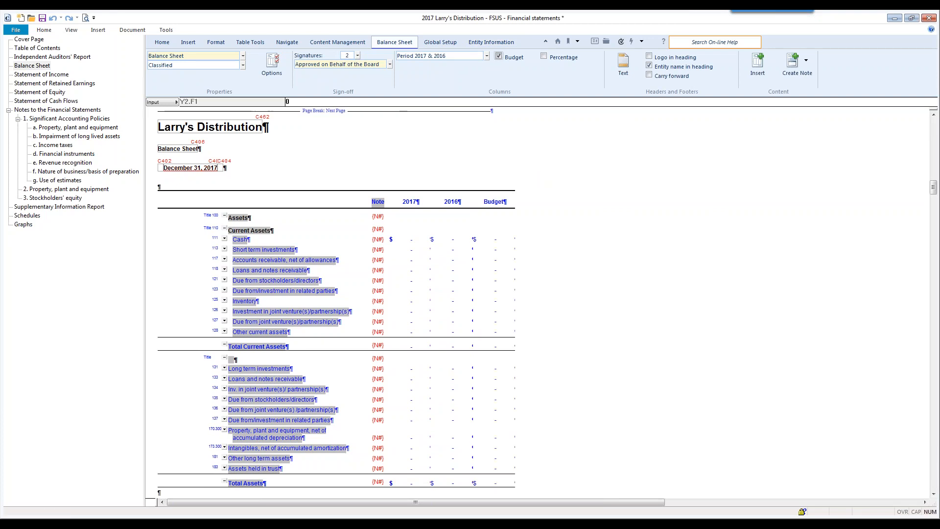
left_click(499, 57)
left_click(242, 64)
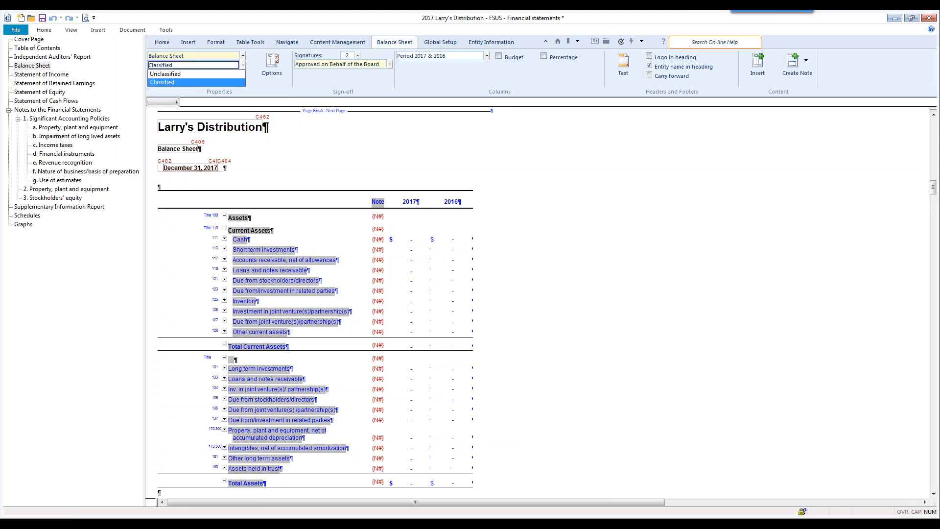
left_click(453, 185)
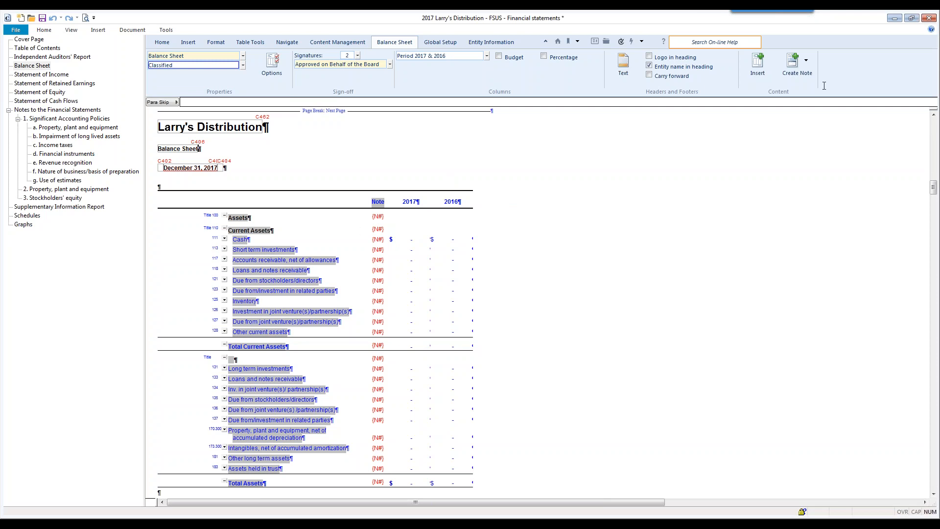
- Save the Financial statements document and close it
left_click(936, 18)
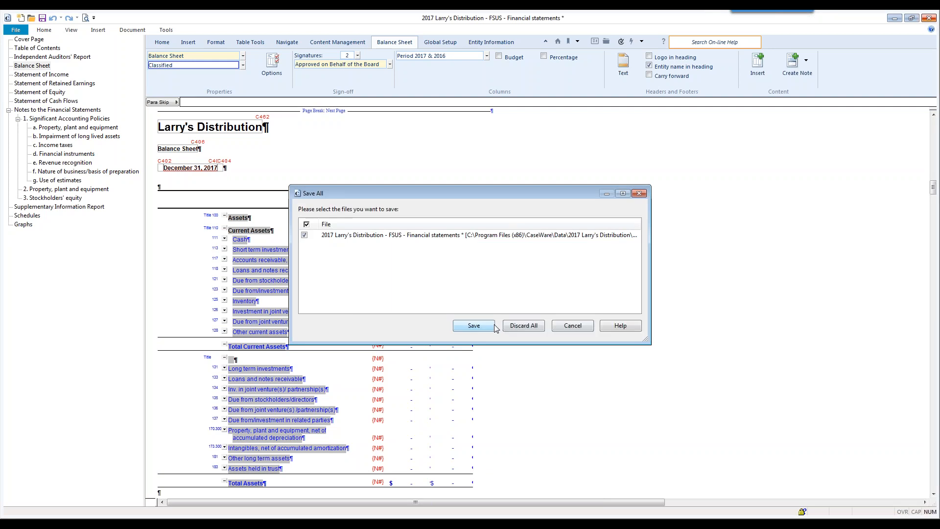
left_click(492, 324)
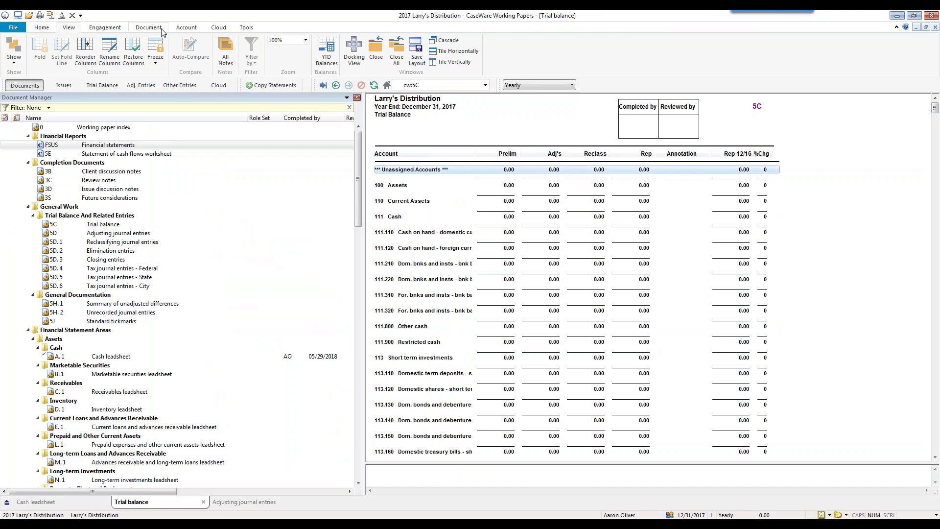
- Review the accounting software import settings for QuickBooks and leave without importing
left_click(184, 28)
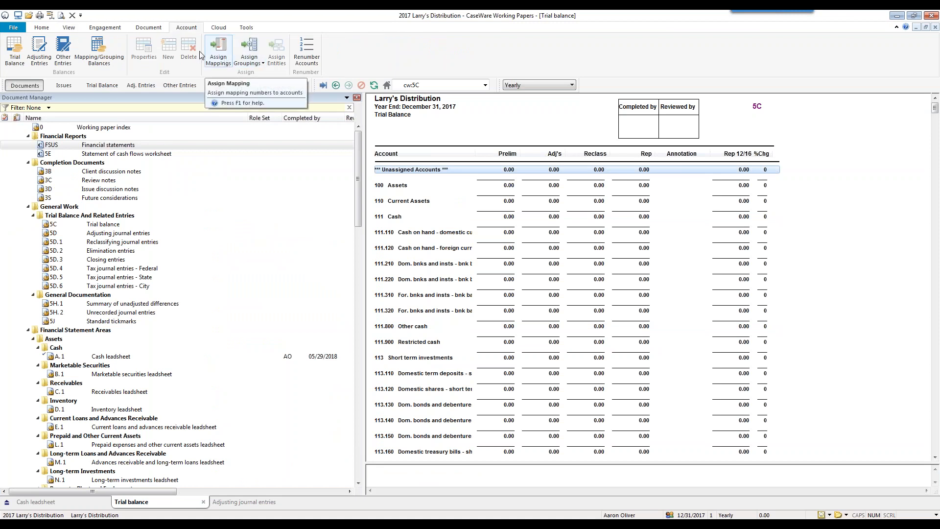
left_click(104, 27)
left_click(221, 57)
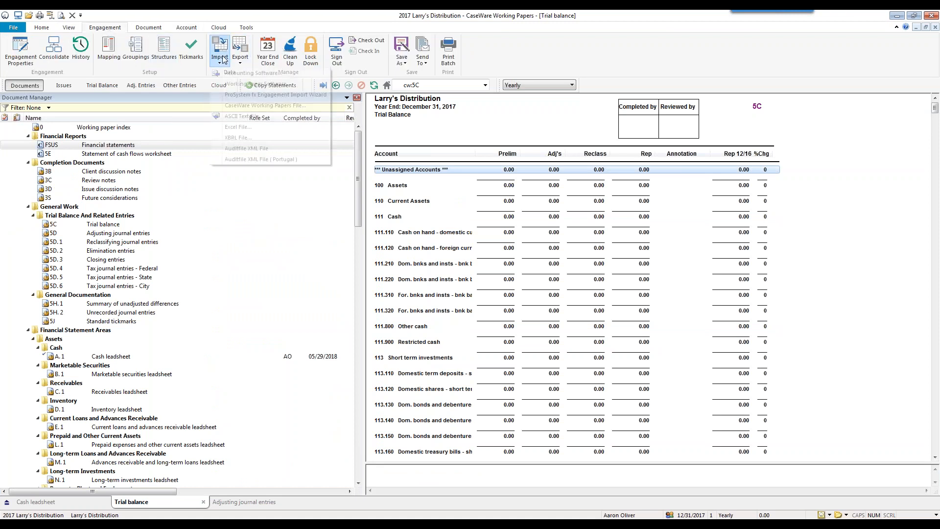
left_click(254, 79)
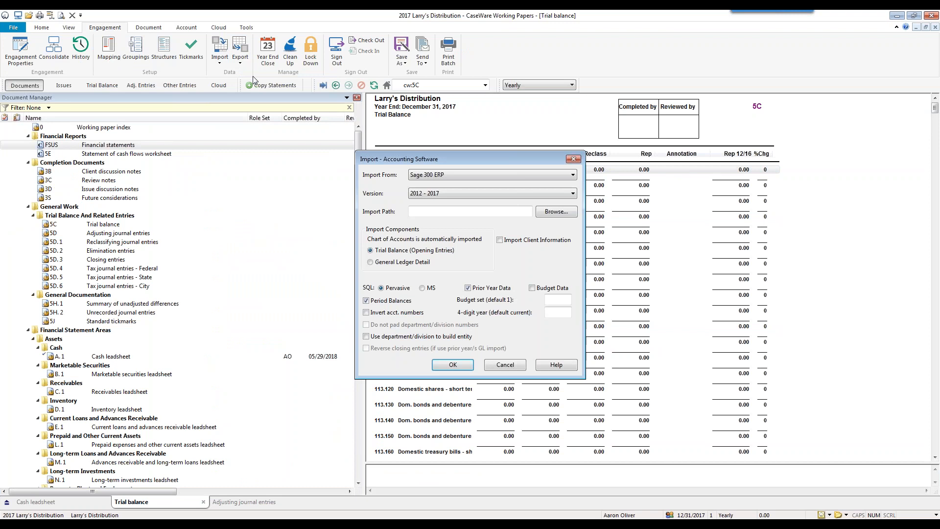
left_click(448, 179)
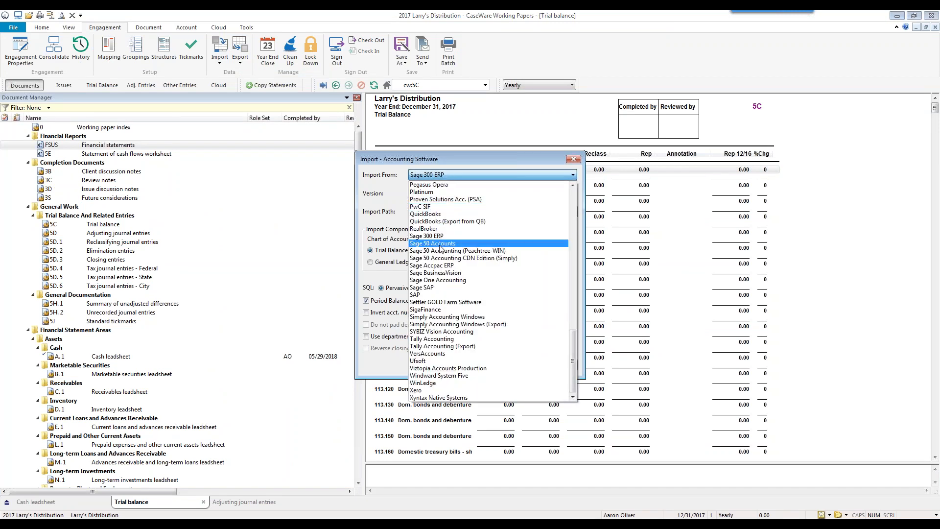
left_click(433, 214)
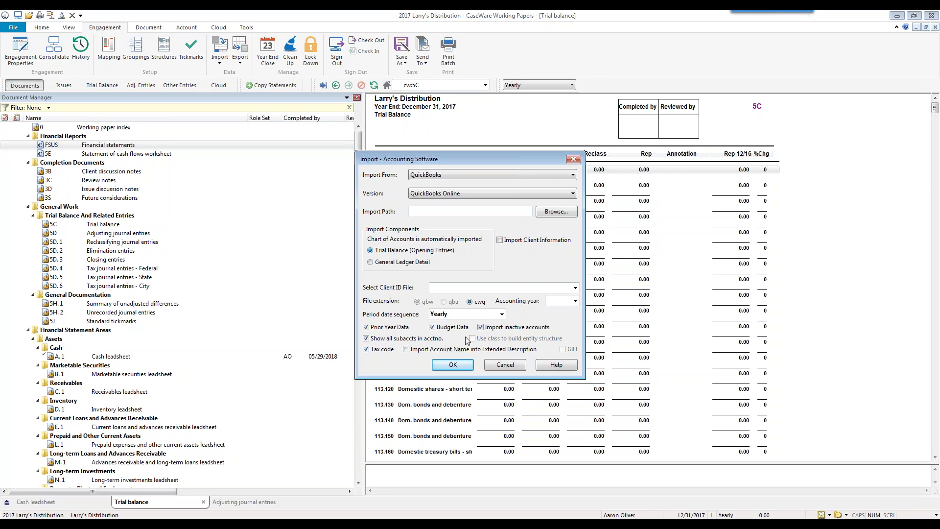
left_click(573, 160)
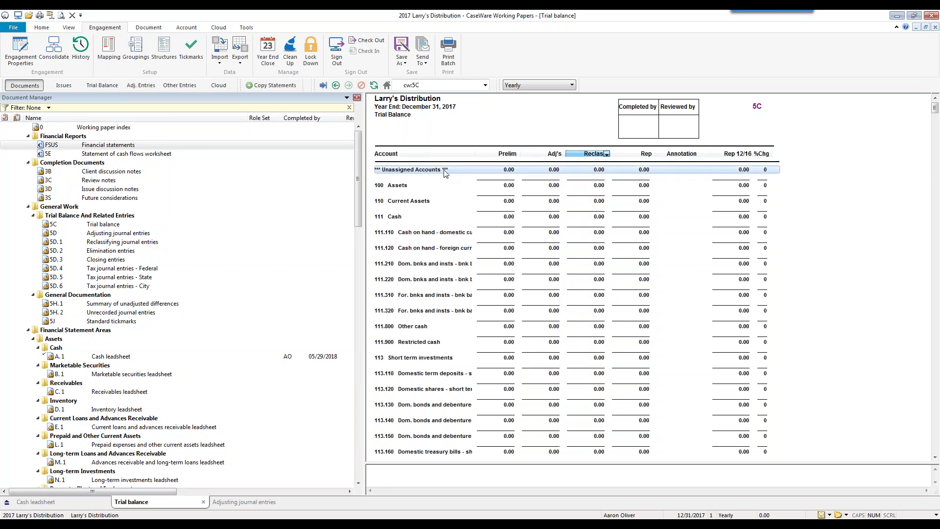
- Start an Excel file import of Chart of Accounts & General Ledger Balances, keeping the default data properties, and proceed to the field details
left_click(219, 62)
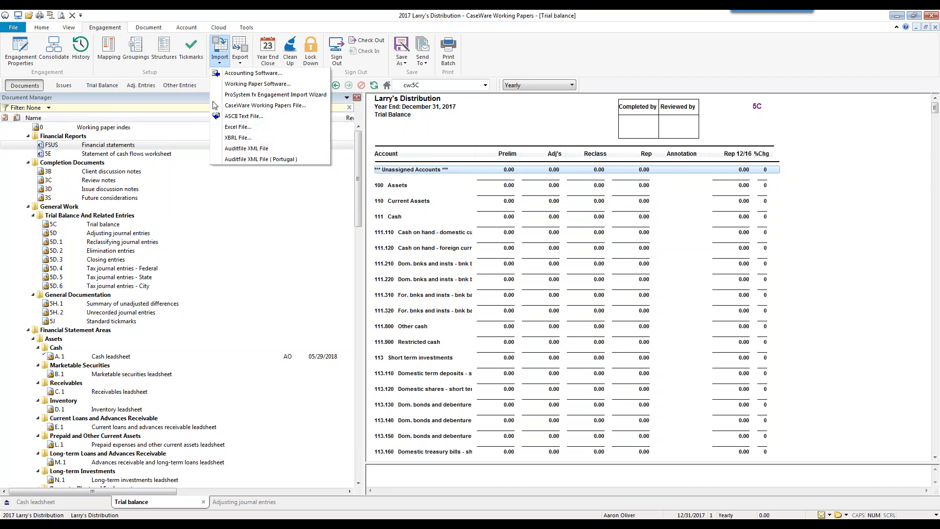
left_click(250, 128)
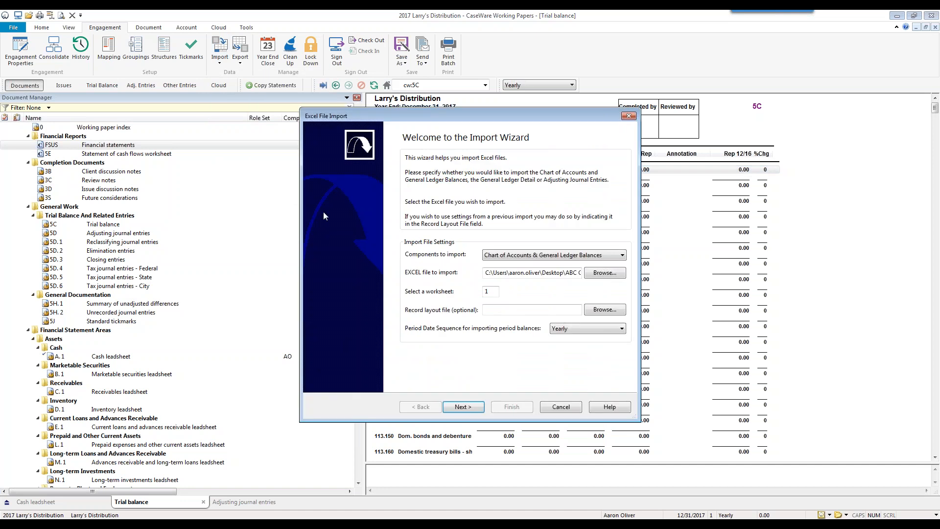
left_click(507, 256)
left_click(464, 407)
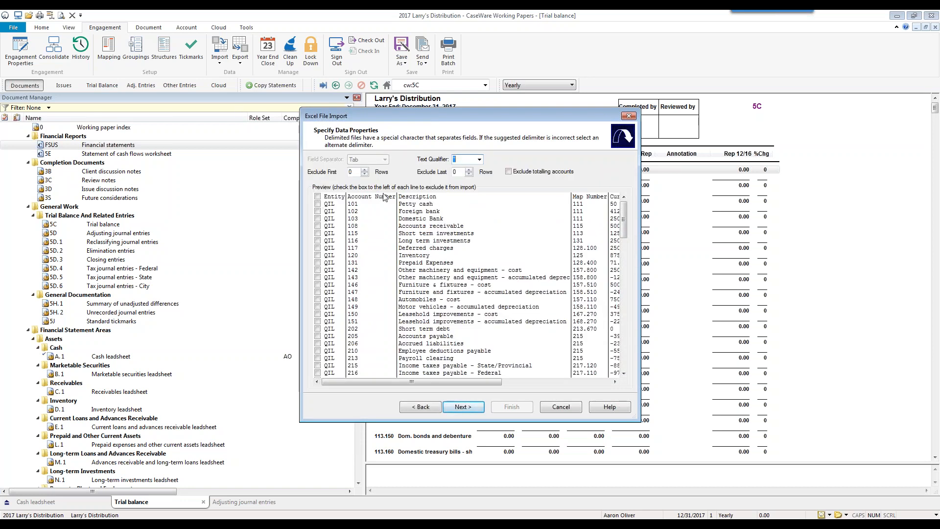
left_click(468, 408)
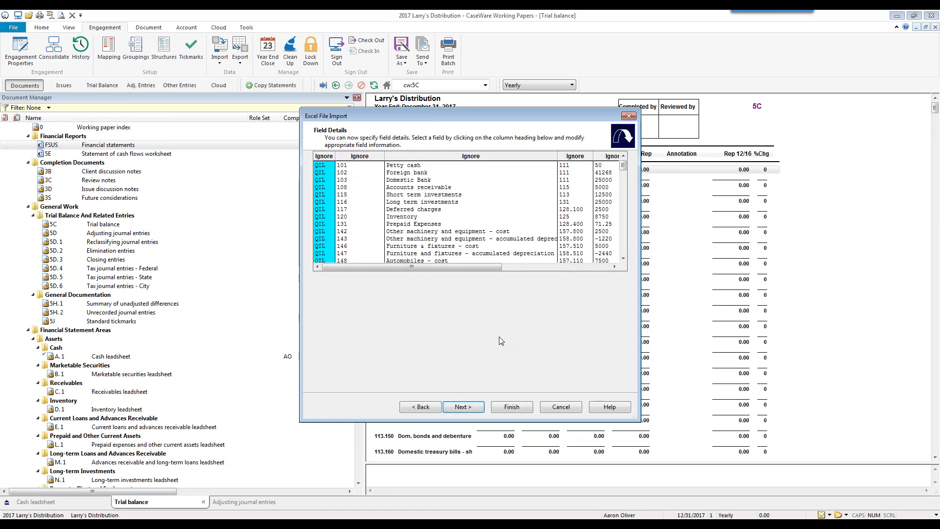
- Assign the account code column as Account Number and the account name column as Account Description
left_click(355, 158)
mouse_move(440, 180)
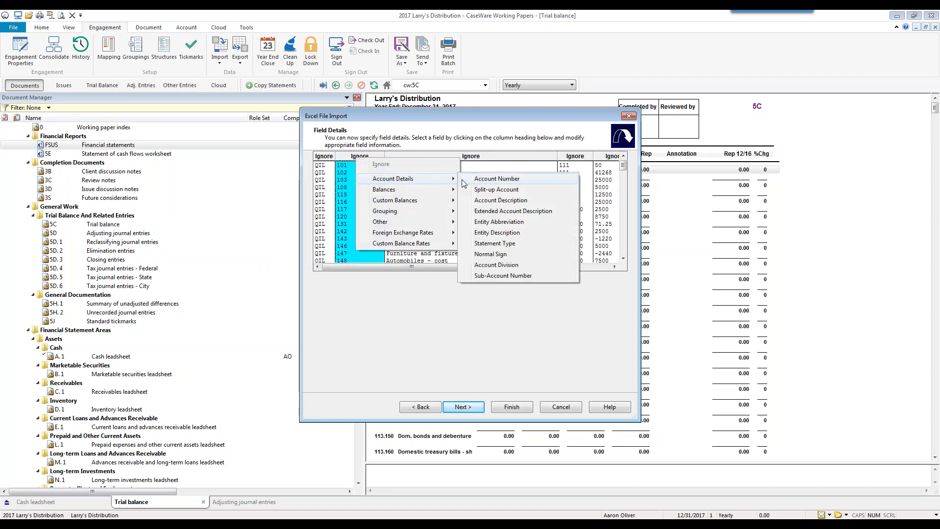
left_click(492, 180)
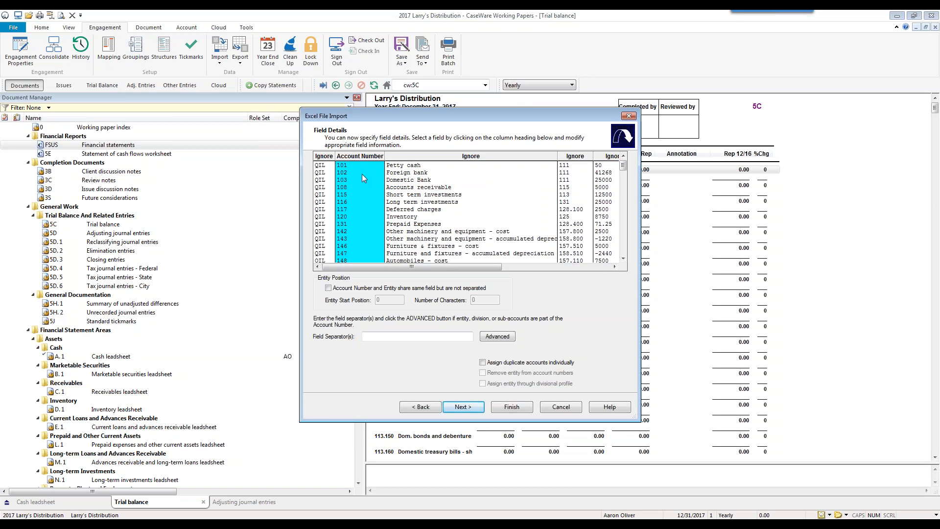
left_click(473, 157)
mouse_move(507, 181)
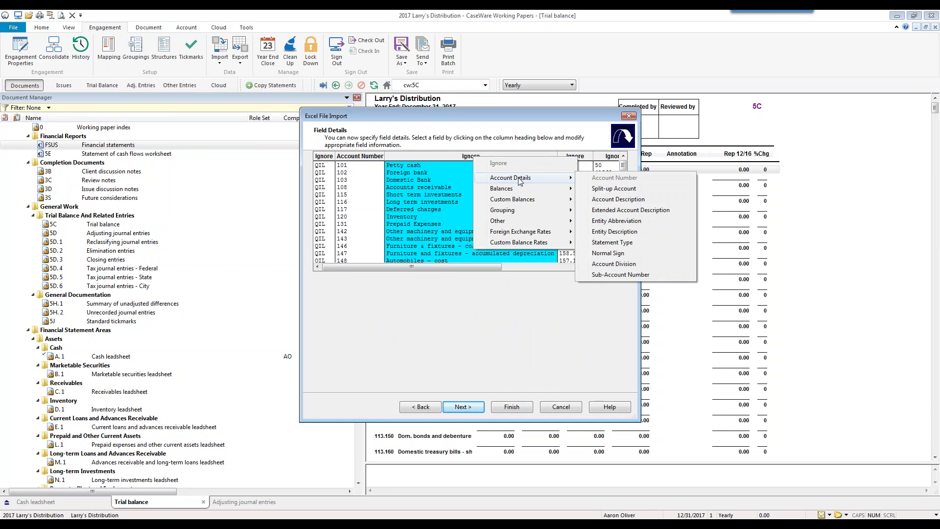
left_click(603, 201)
- Assign the first balance column as the current year opening balance
left_click_drag(471, 267, 563, 268)
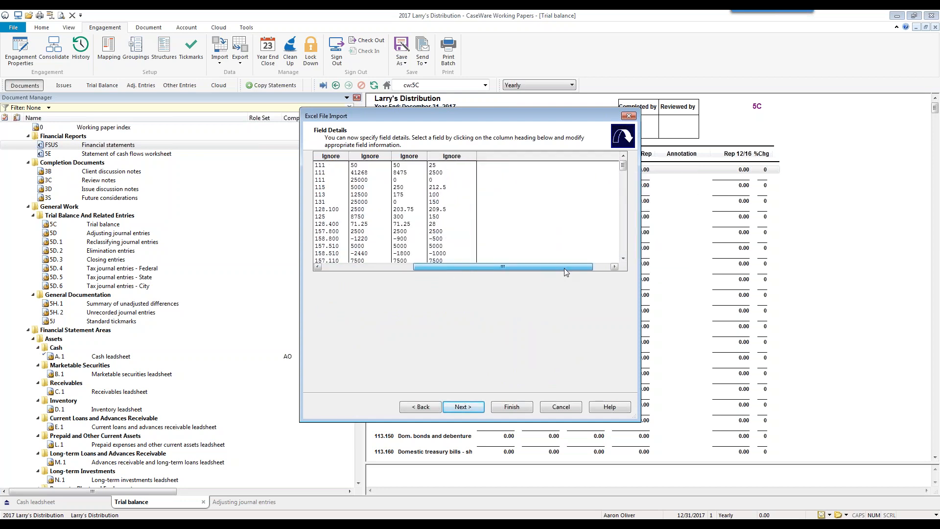
left_click(376, 156)
mouse_move(423, 186)
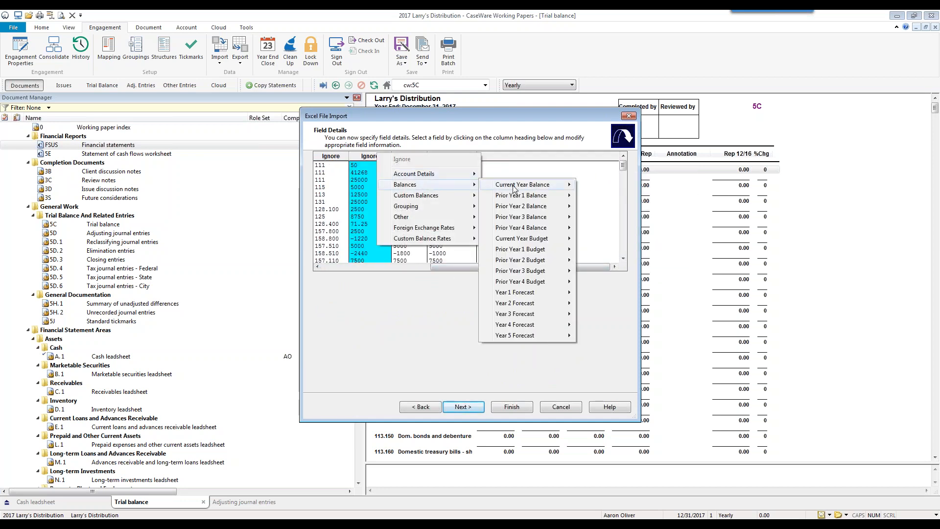
mouse_move(531, 187)
left_click(612, 185)
- Assign the two remaining balance columns as the prior year 1 period 1 balance and the prior year 2 balance
left_click(443, 155)
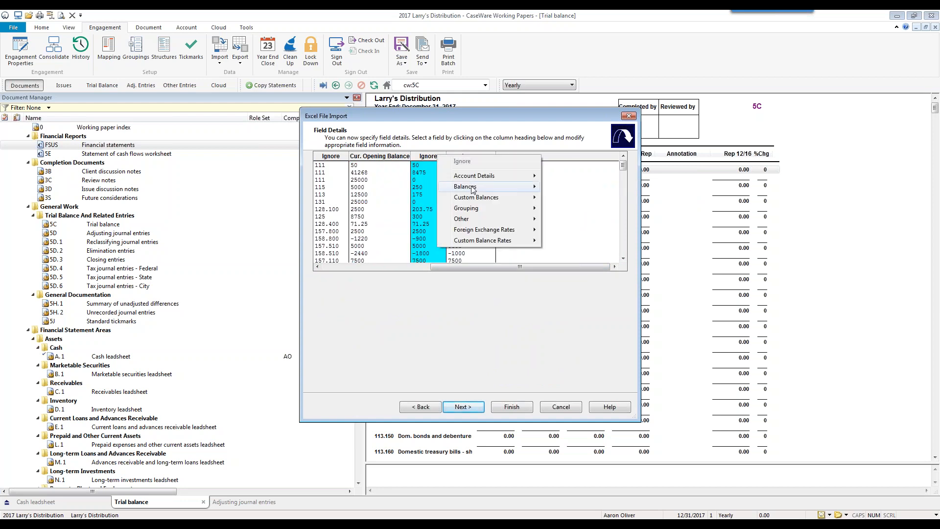
mouse_move(600, 202)
left_click(666, 210)
left_click(478, 157)
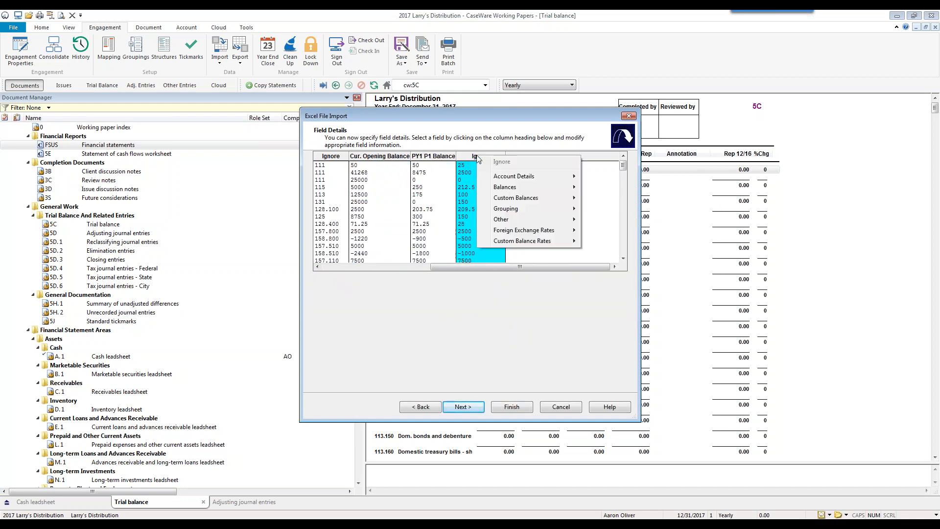
mouse_move(499, 188)
mouse_move(636, 209)
left_click(692, 221)
- Assign the first column, which holds the QIL and KIL codes, as Entity Abbreviation
left_click_drag(479, 267, 370, 266)
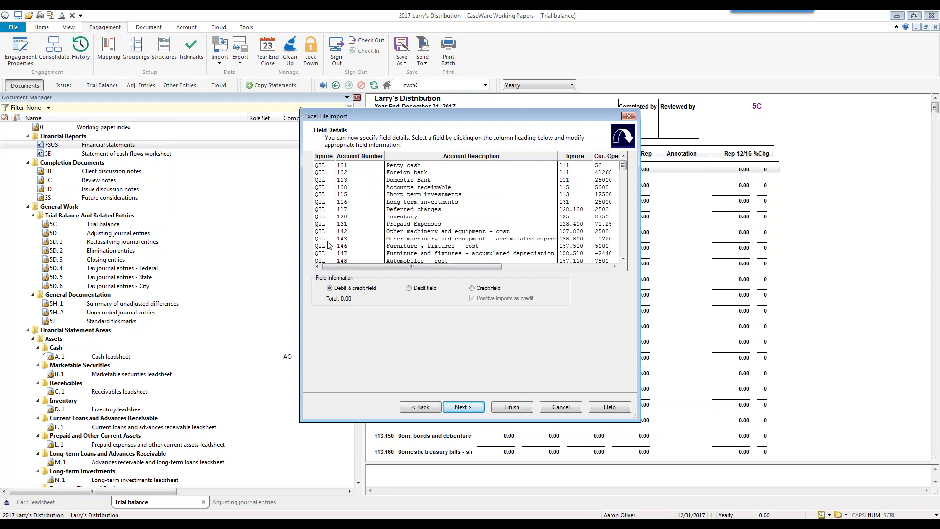
right_click(321, 168)
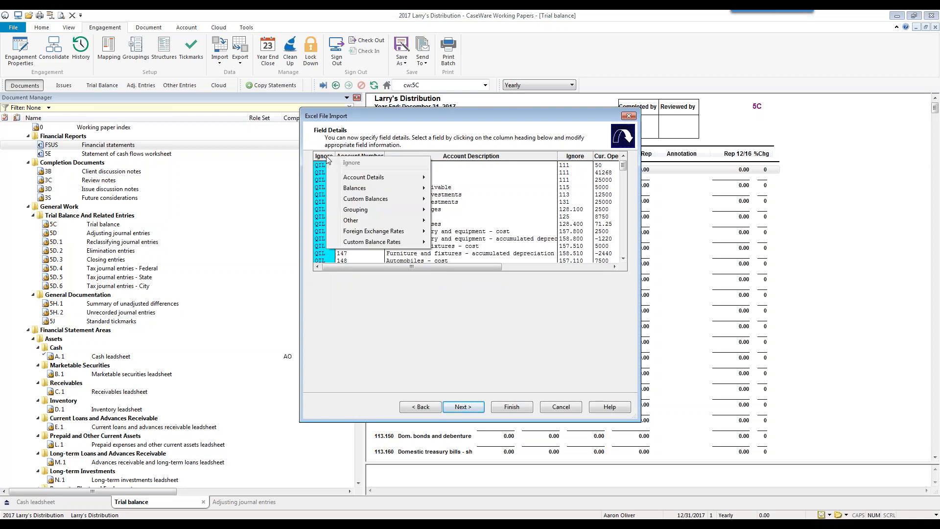
mouse_move(355, 181)
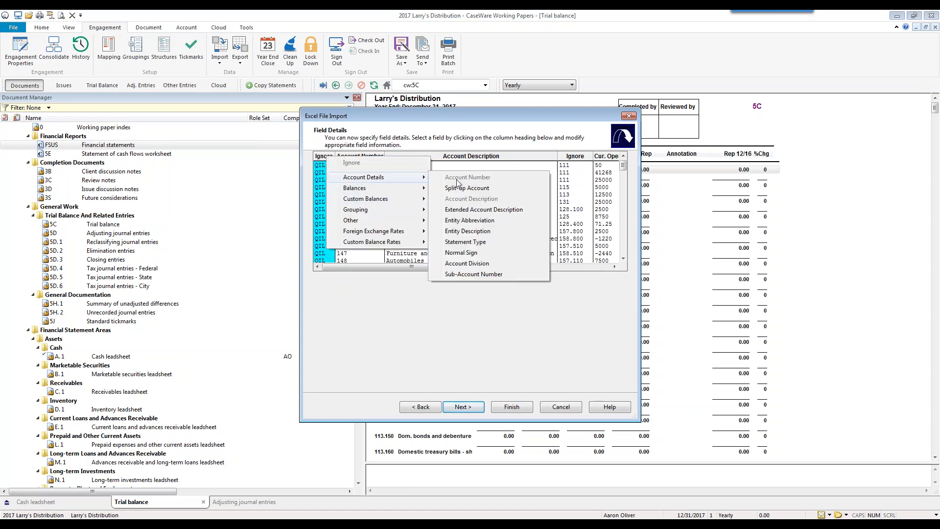
left_click(475, 222)
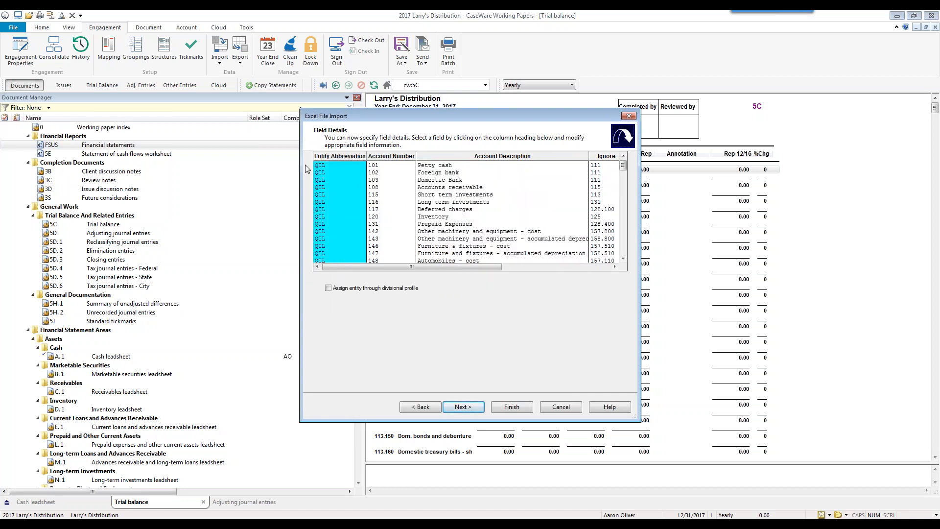
- Assign the ignored column between the account description and the current opening balance as Mapping Number
mouse_move(622, 169)
left_mouse_down()
mouse_move(623, 214)
mouse_move(623, 166)
left_mouse_up()
left_click_drag(462, 265, 499, 265)
left_click(548, 158)
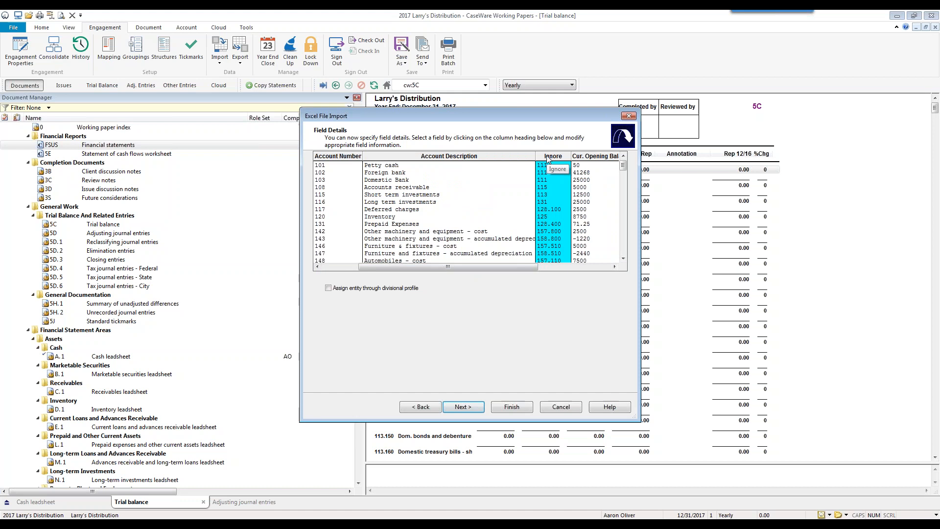
mouse_move(581, 190)
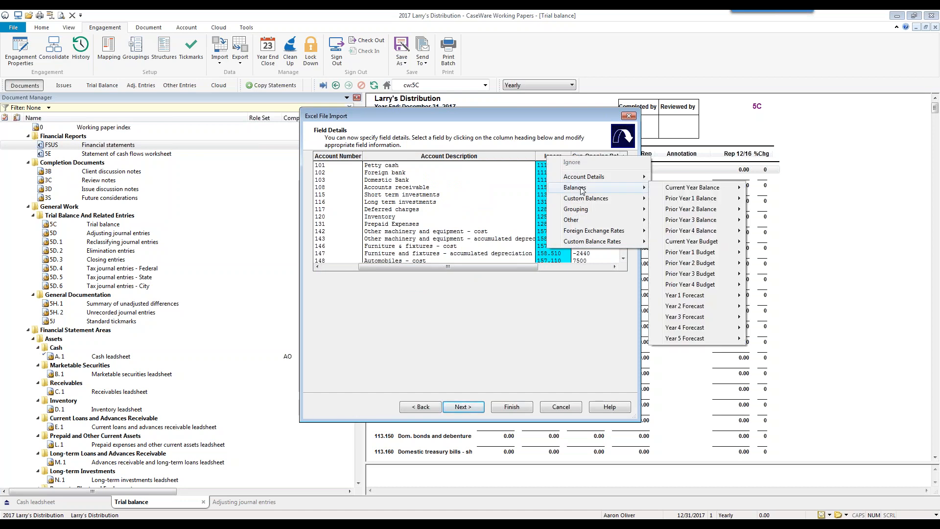
mouse_move(583, 211)
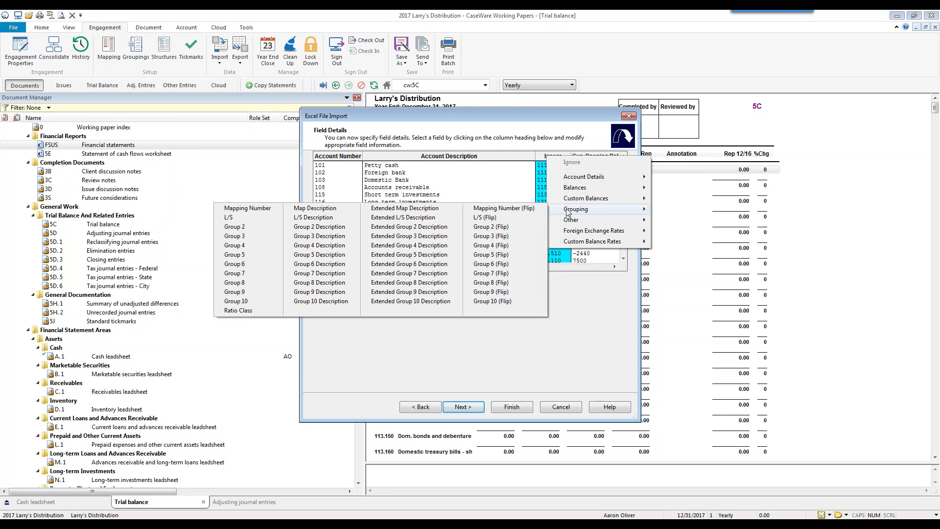
left_click(247, 208)
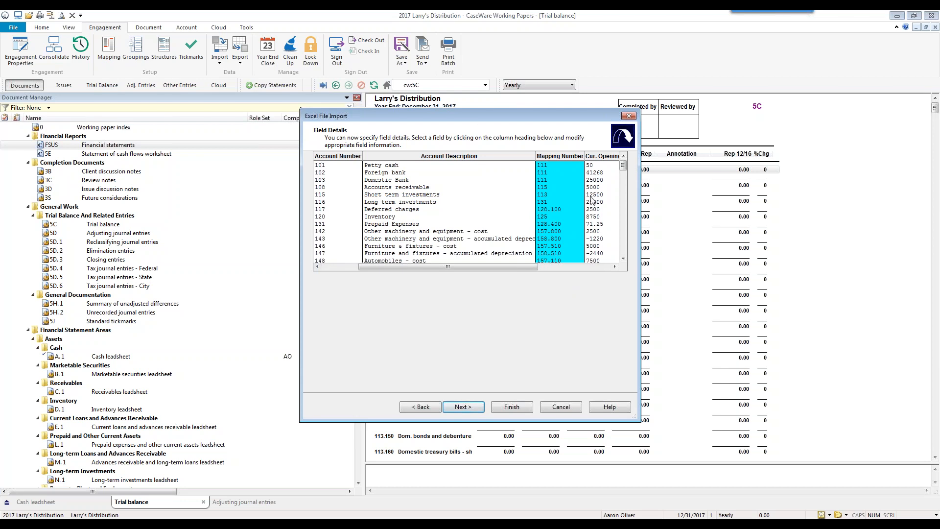
- Check the accounts assigned to the imported entities and proceed with the default advanced specifications to the end of the import wizard
left_click(464, 407)
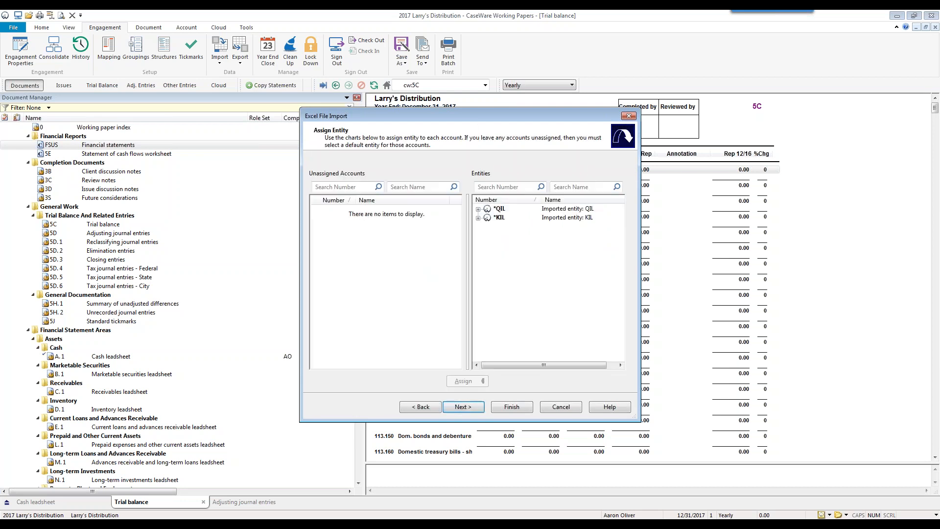
left_click(479, 217)
left_click(478, 217)
left_click(464, 410)
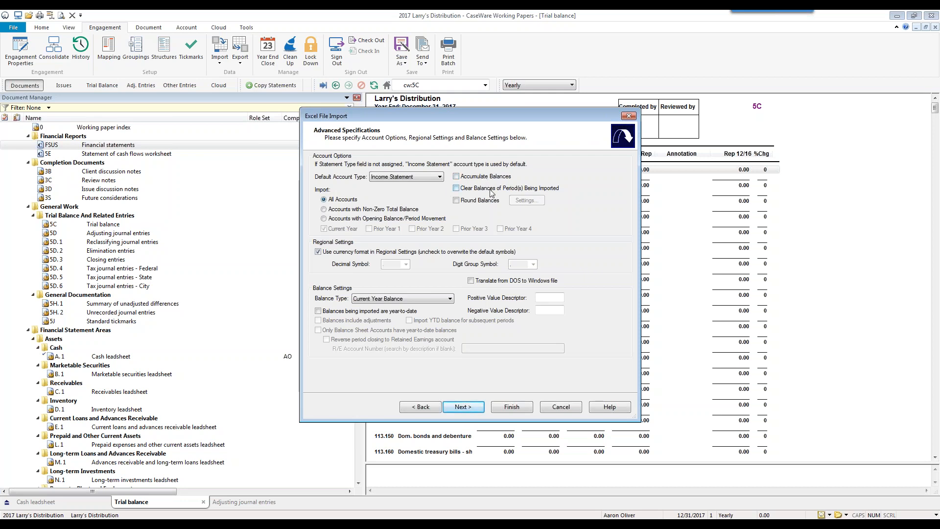
left_click(460, 407)
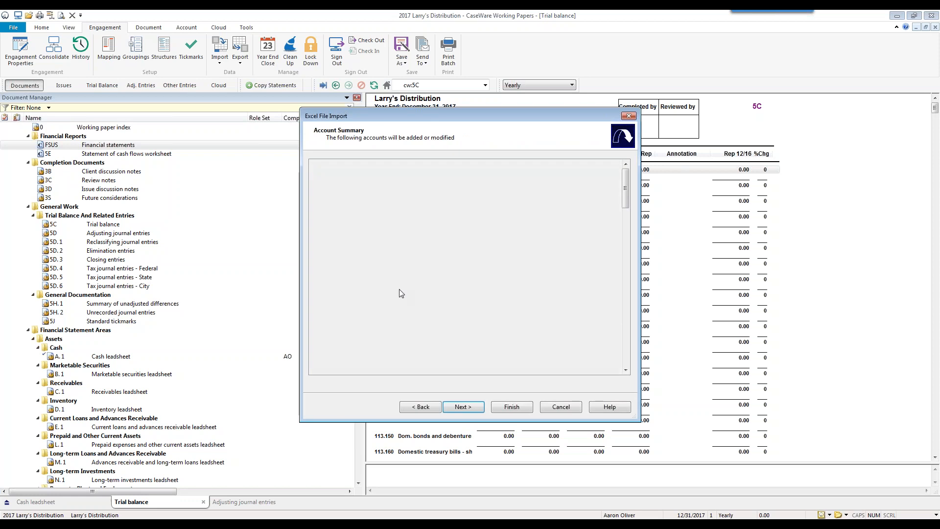
left_click(460, 406)
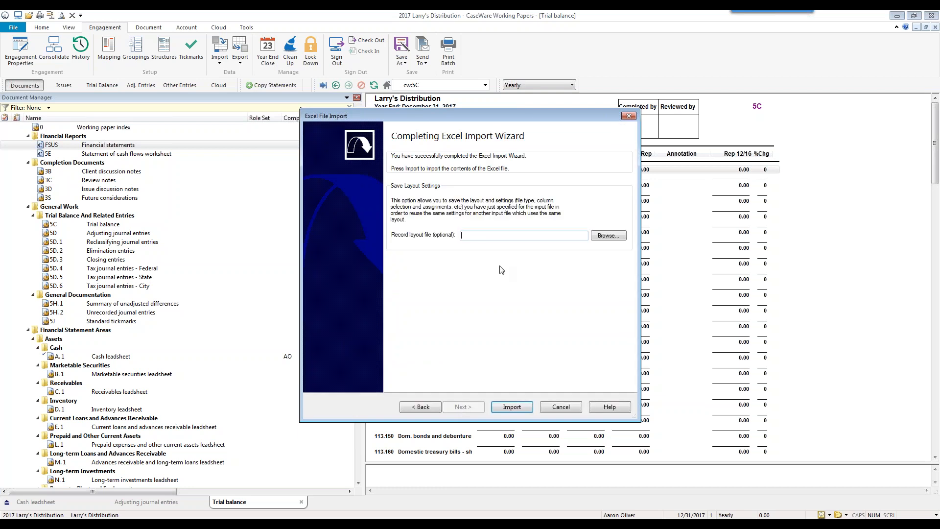
- Import the Excel trial balance without saving a record layout file, and review and close the chart of accounts change report
left_click(512, 409)
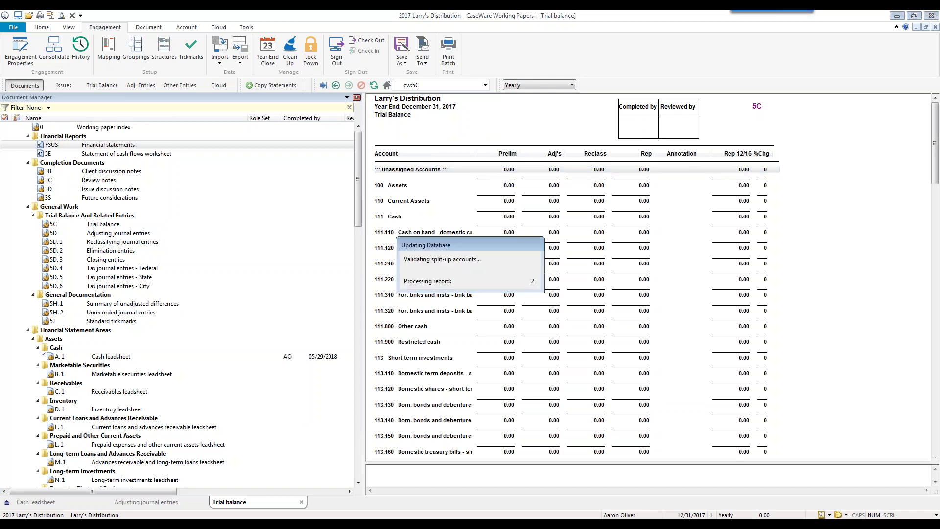
left_click(524, 309)
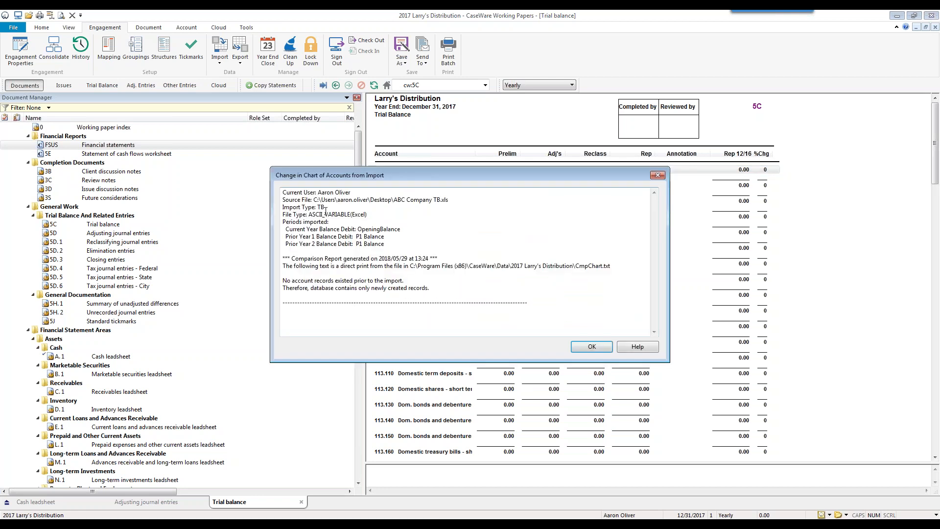
left_click_drag(317, 221, 365, 243)
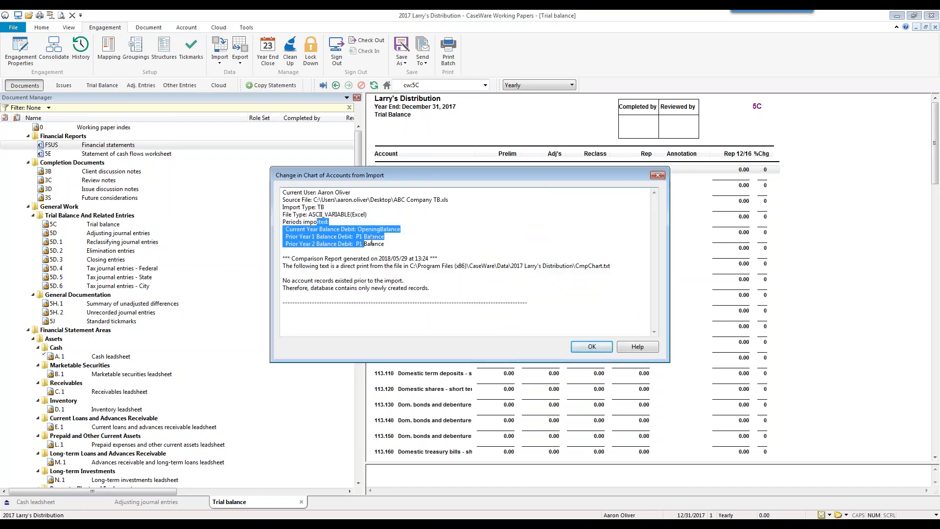
left_click(591, 347)
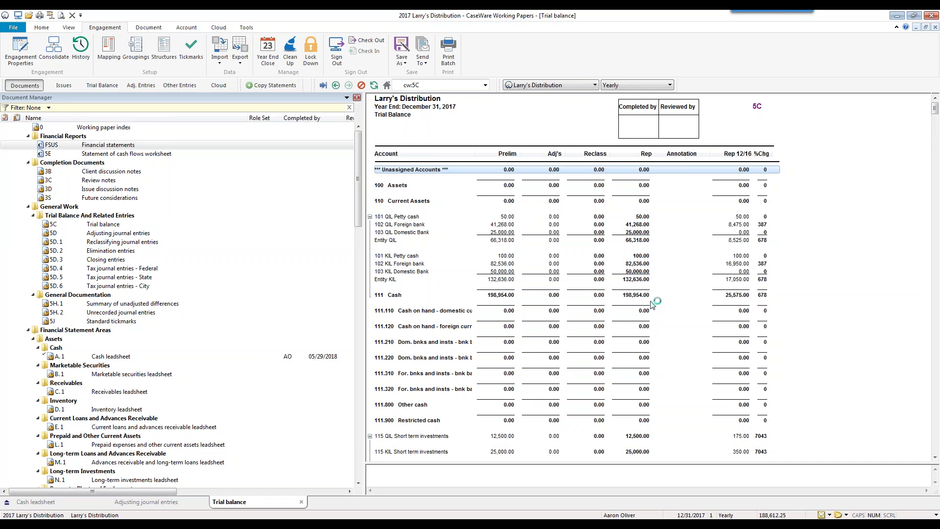
- Open the Cash leadsheet and show it for Entity QIL only
double_click(119, 357)
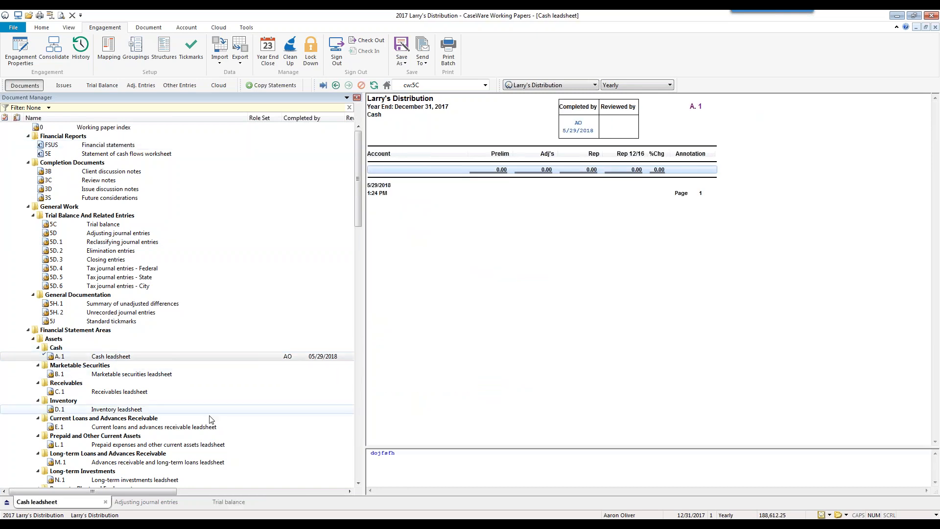
left_click(553, 85)
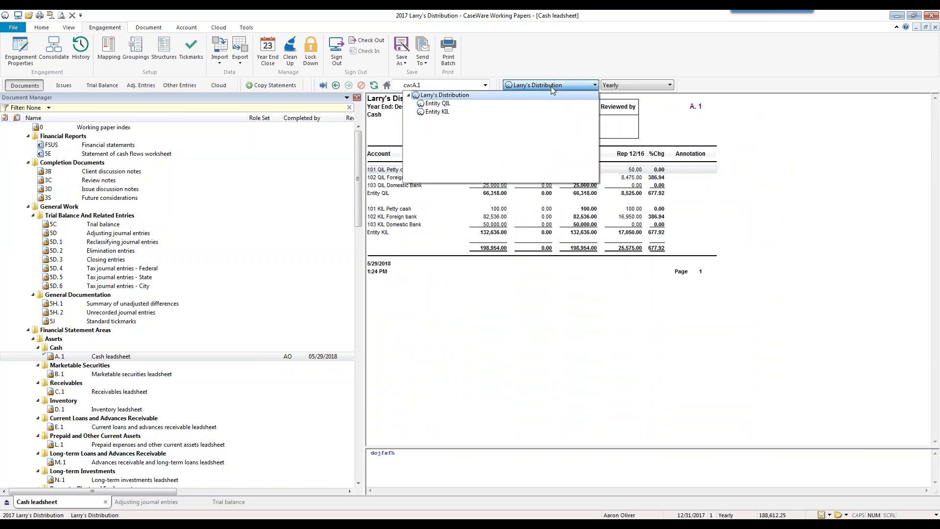
left_click(444, 104)
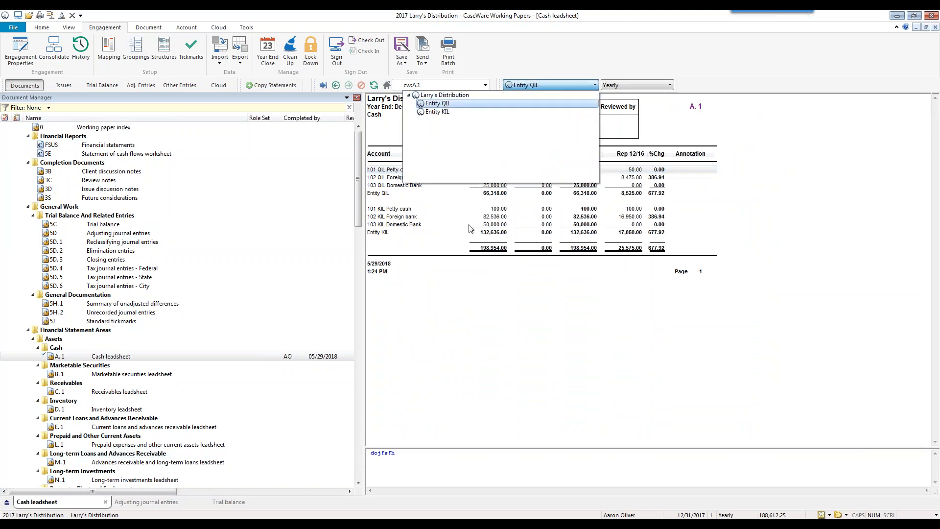
left_click(516, 421)
- Switch the Cash leadsheet back to the consolidated Larry's Distribution entity
left_click(639, 84)
left_click(527, 103)
left_click(686, 67)
left_click(570, 86)
left_click(435, 96)
- Open the Financial statements document and review the imported balances on the Balance Sheet
double_click(108, 145)
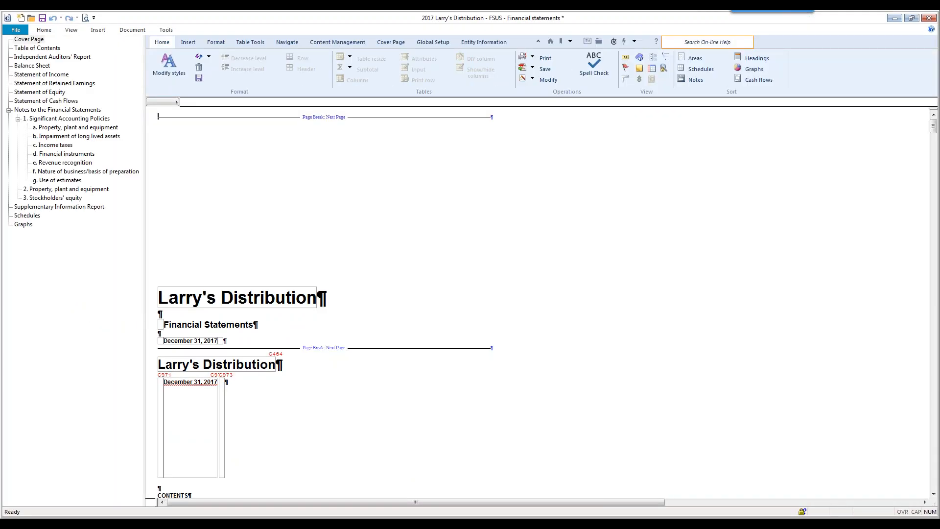
left_click(32, 68)
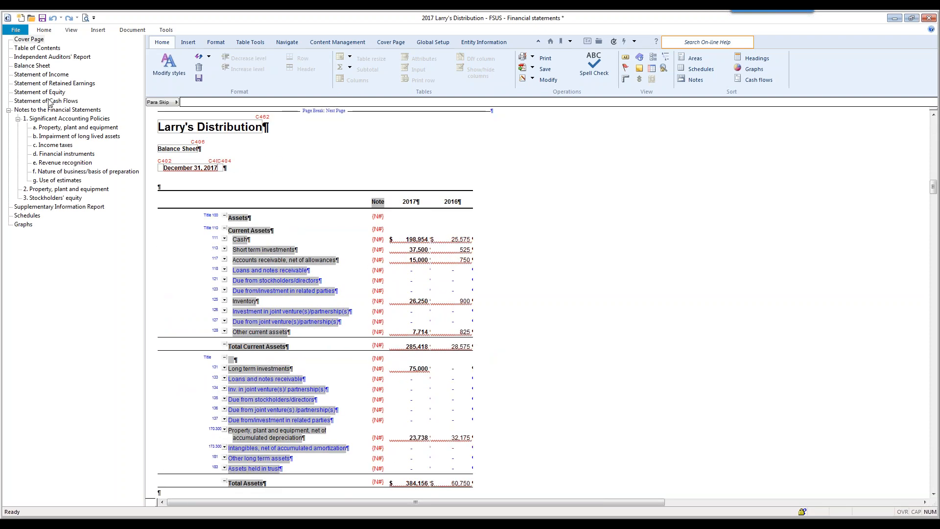
left_click(455, 260)
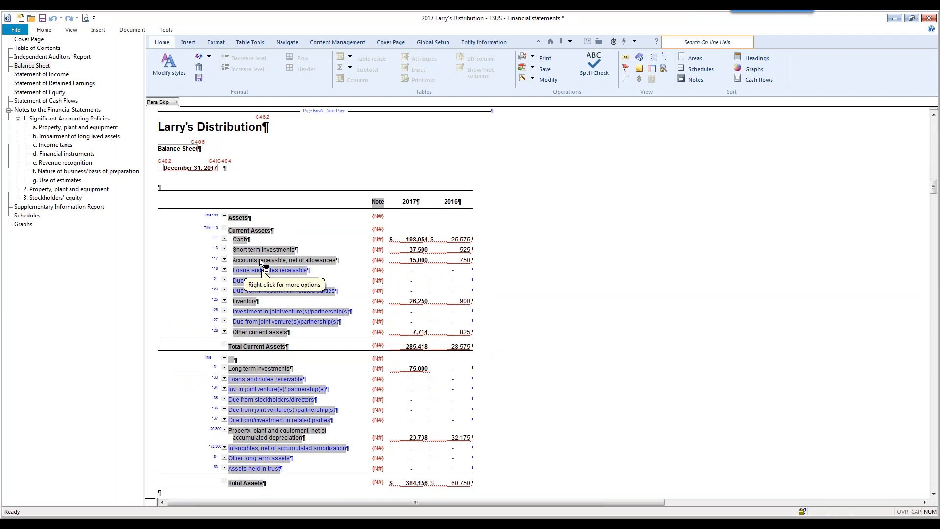
- Preview the financial statements as printed, page through from the cover to the graphs, and close the preview
left_click(85, 19)
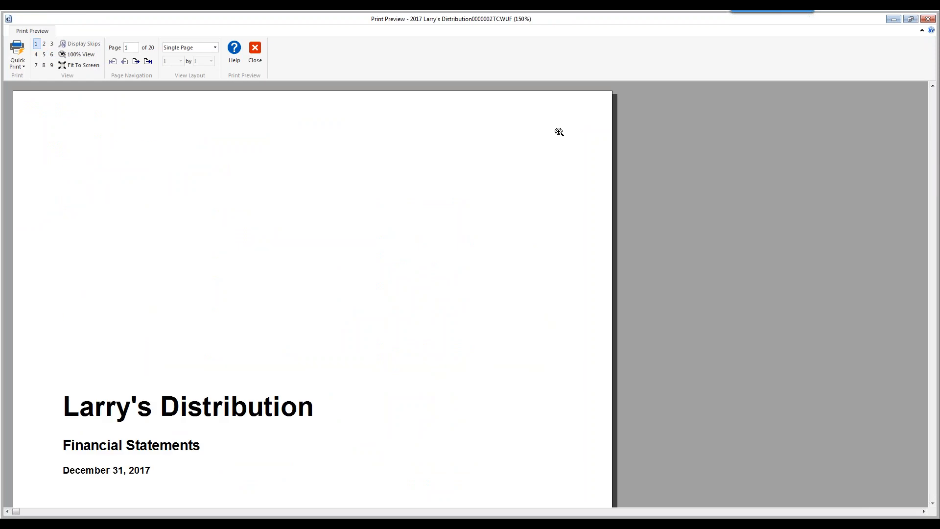
key("Page_Down")
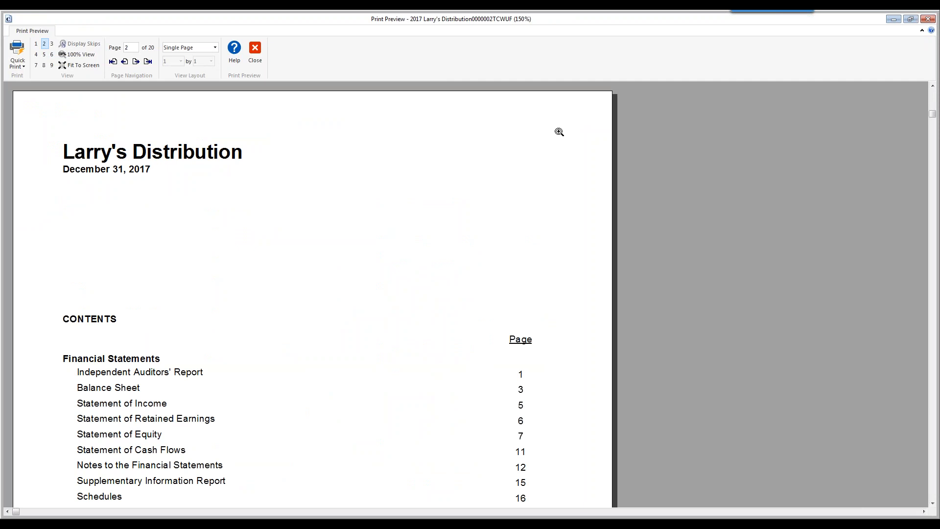
scroll(559, 131, "down", 1)
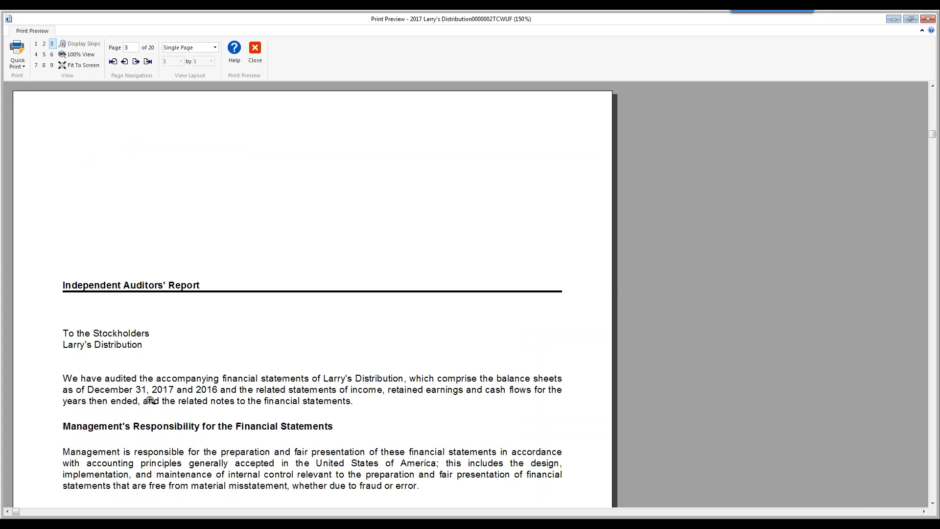
scroll(149, 401, "down", 2)
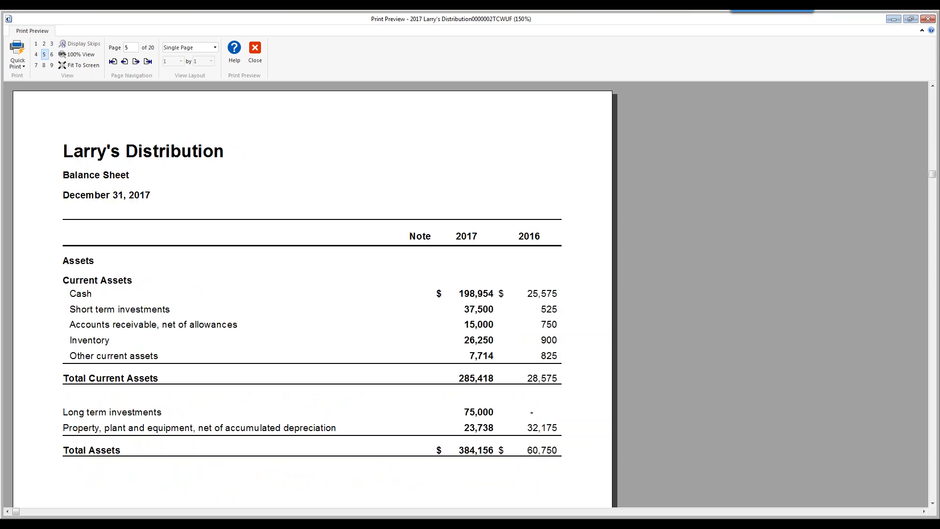
scroll(313, 298, "down", 2)
scroll(312, 299, "down", 3)
scroll(154, 398, "down", 8)
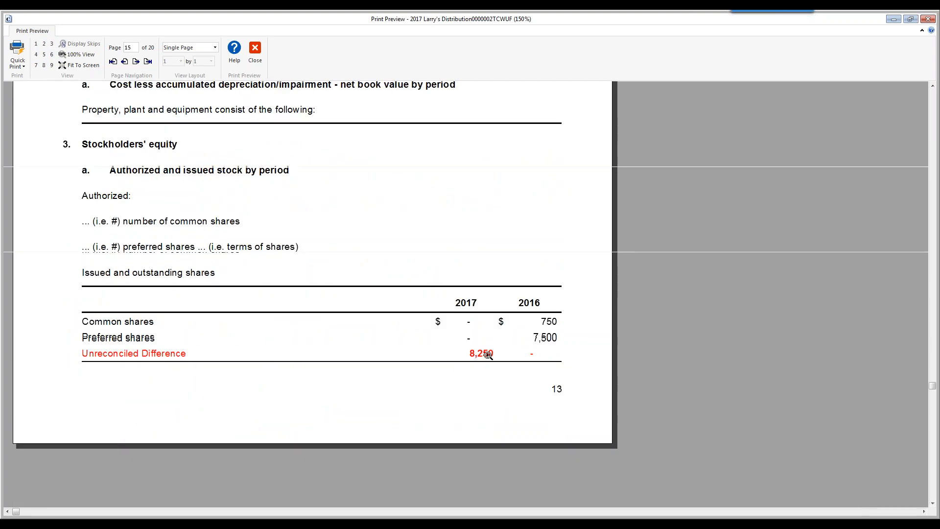
scroll(434, 364, "down", 5)
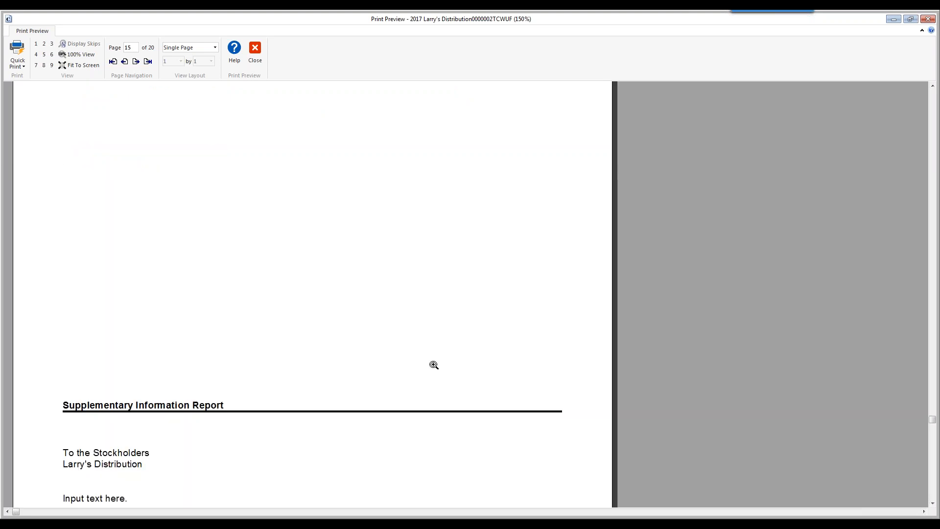
scroll(433, 365, "down", 10)
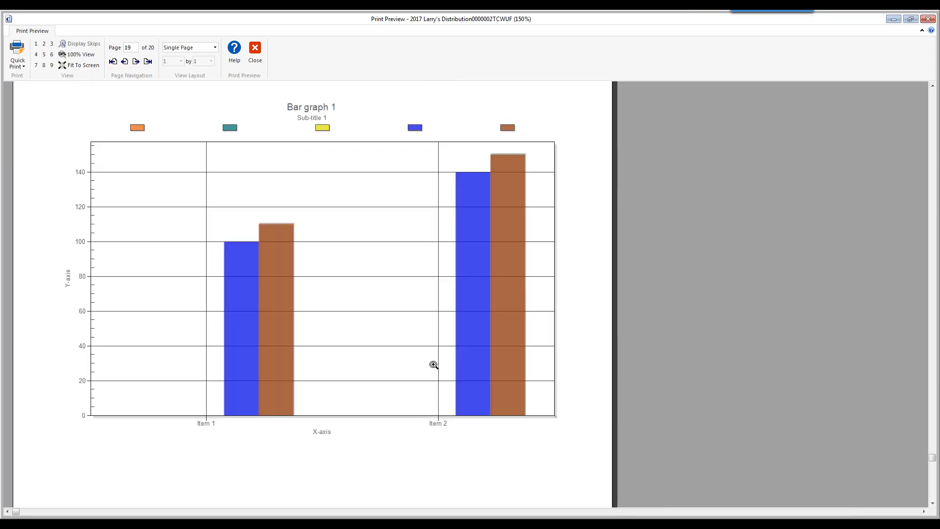
key("Escape")
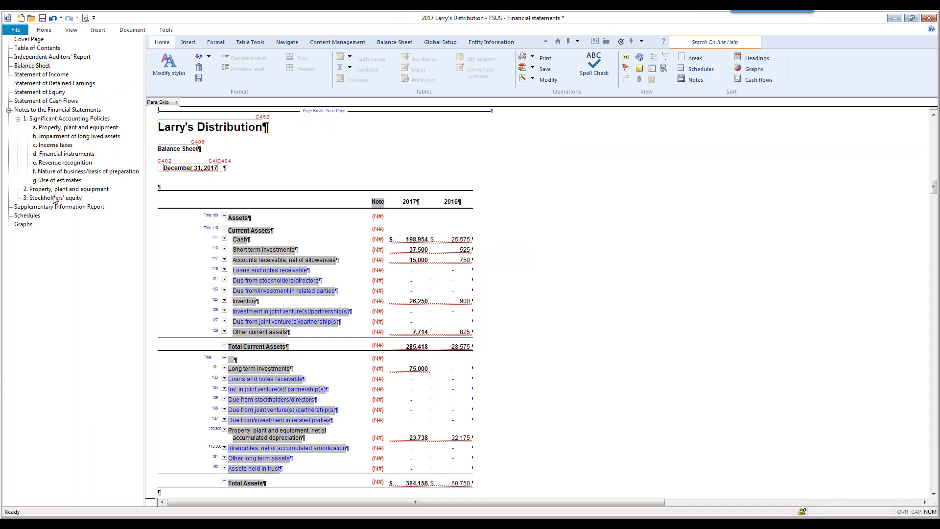
- Go to the property, plant and equipment and stockholders' equity notes and examine the mapping number list of the Common shares row
left_click(54, 191)
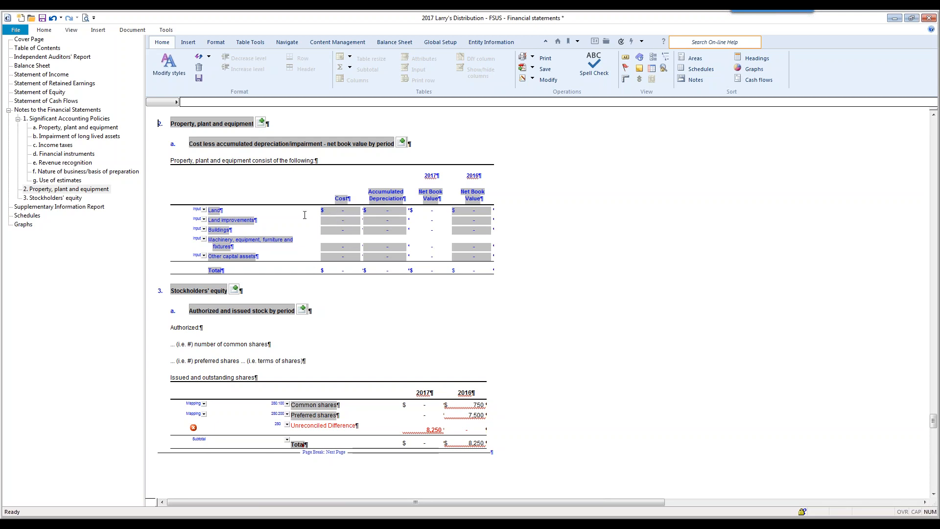
left_click(287, 403)
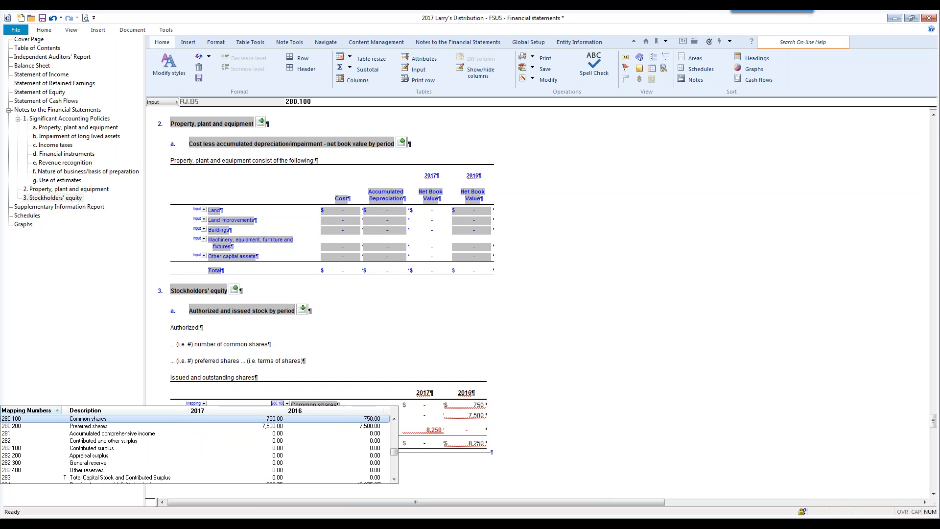
left_click(643, 337)
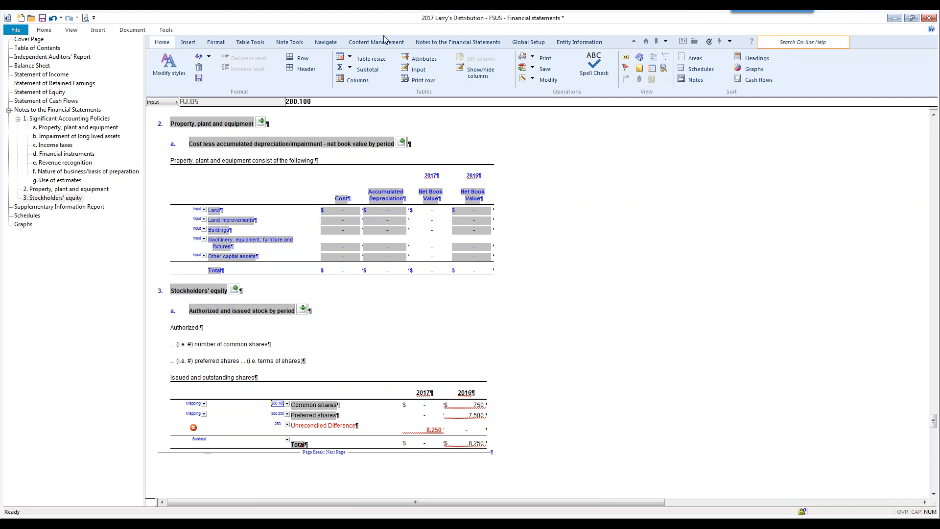
- Insert the restricted cash note "Cash held in trust for interest payments" from the Assets section of the notes library
left_click(188, 42)
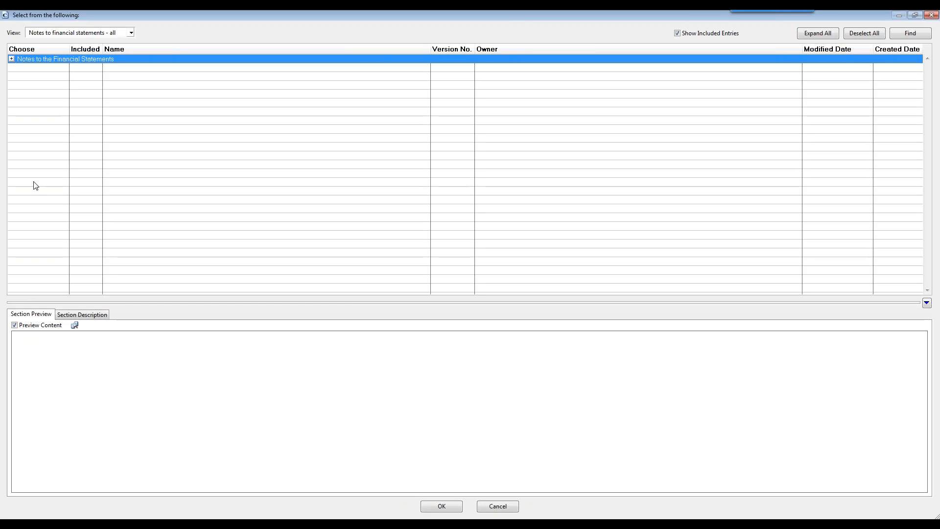
left_click(12, 59)
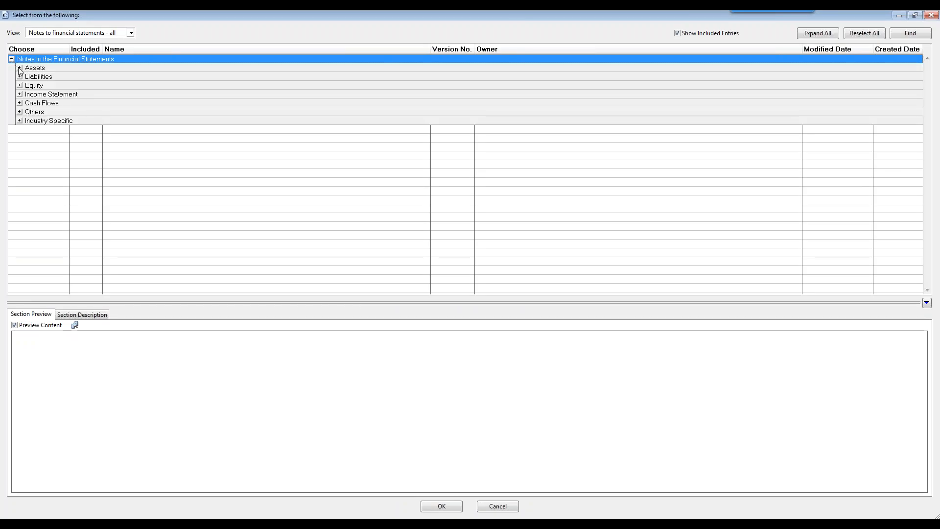
left_click(19, 68)
left_click(27, 77)
left_click(35, 86)
left_click(45, 93)
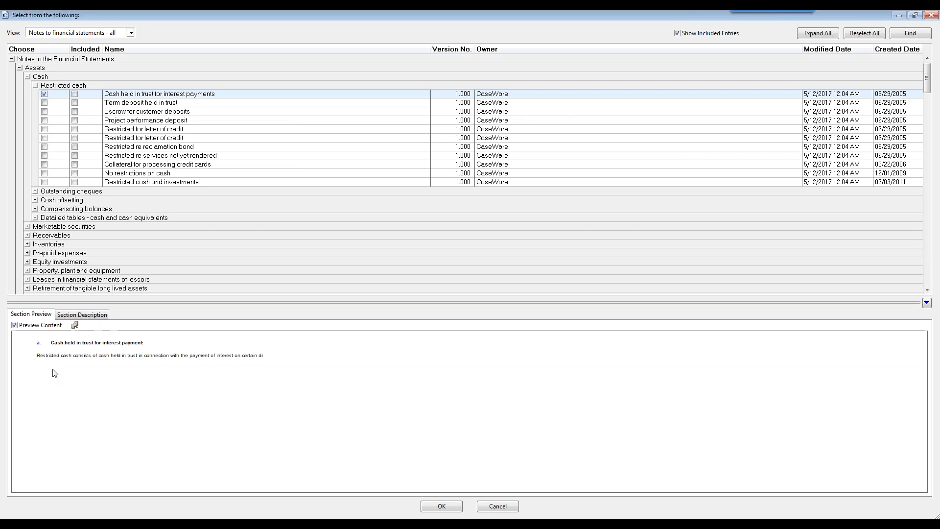
left_click(441, 507)
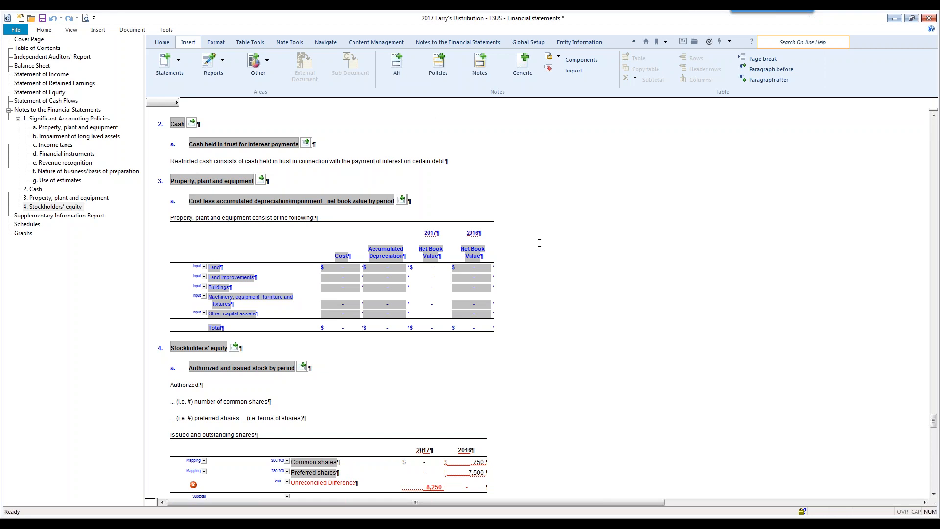
- Insert two blank rows below Short term investments in the Balance Sheet's current assets
left_click_drag(932, 420, 930, 133)
scroll(625, 352, "down", 15)
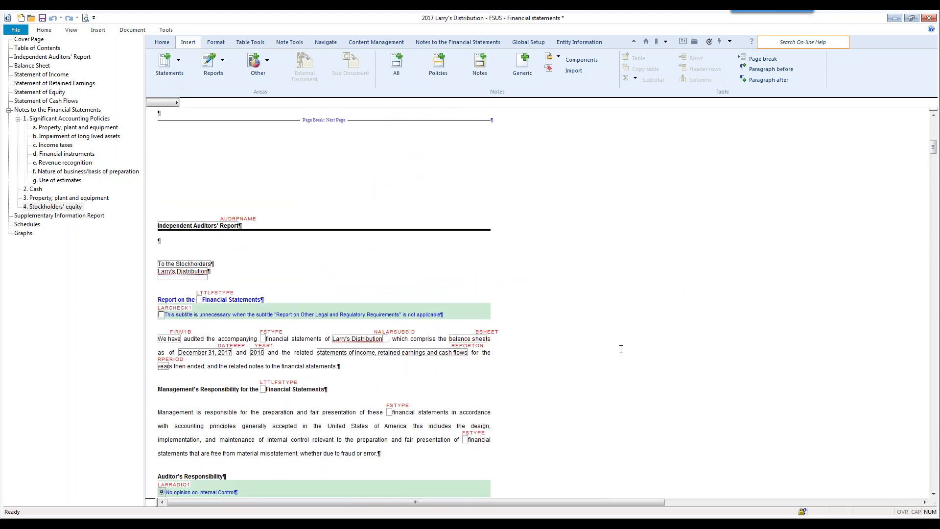
scroll(610, 342, "down", 5)
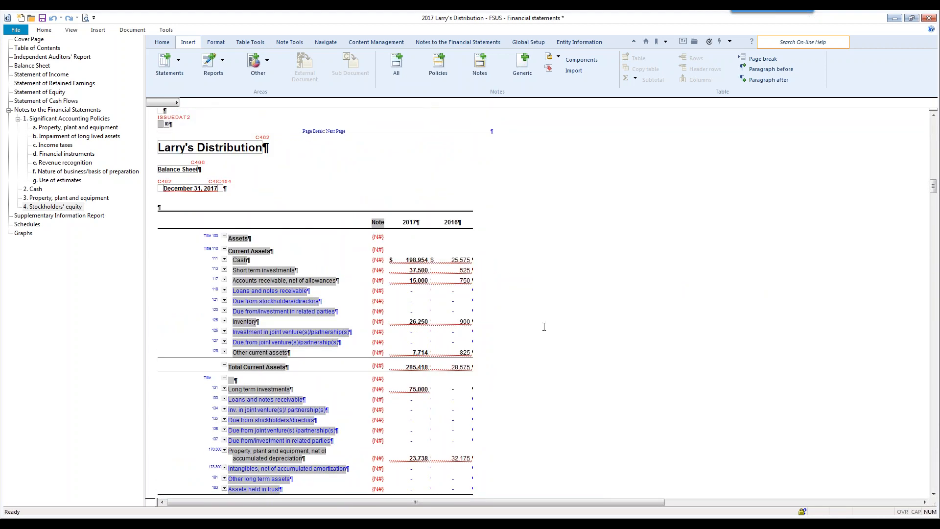
right_click(323, 290)
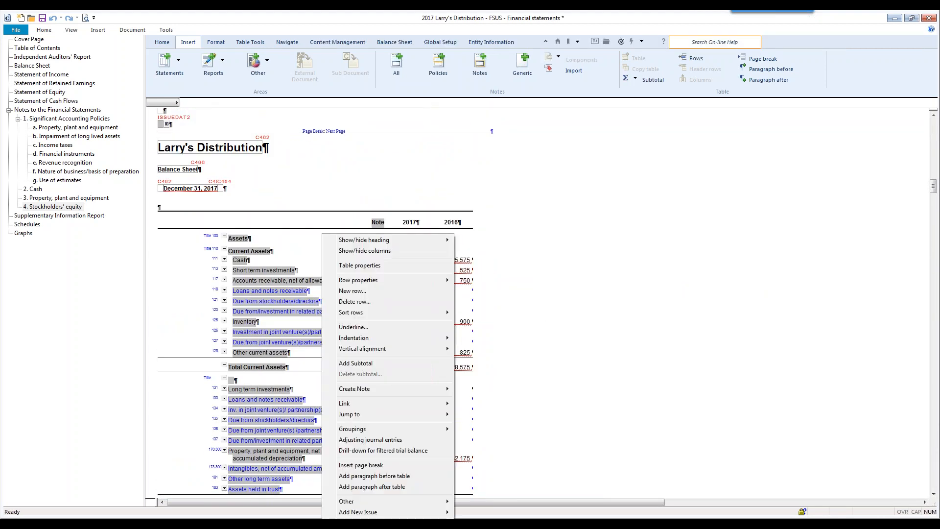
left_click(359, 292)
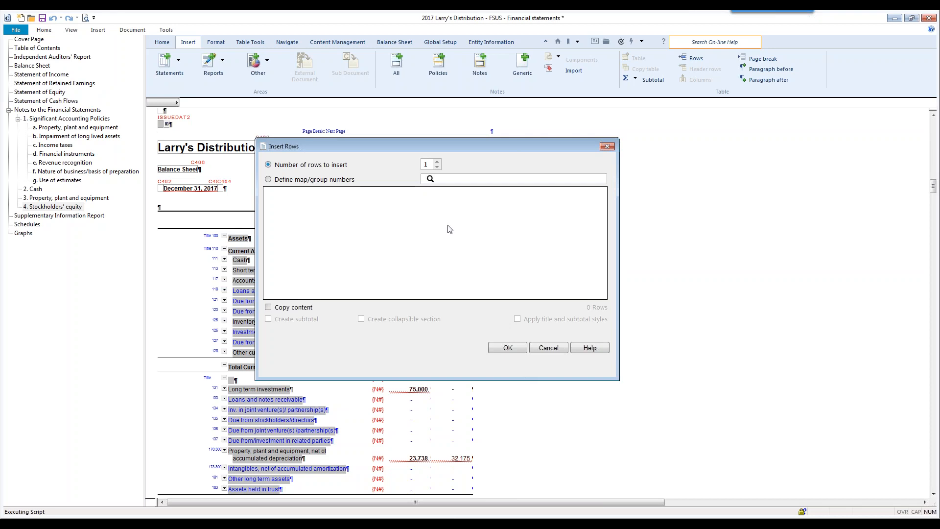
left_click(438, 162)
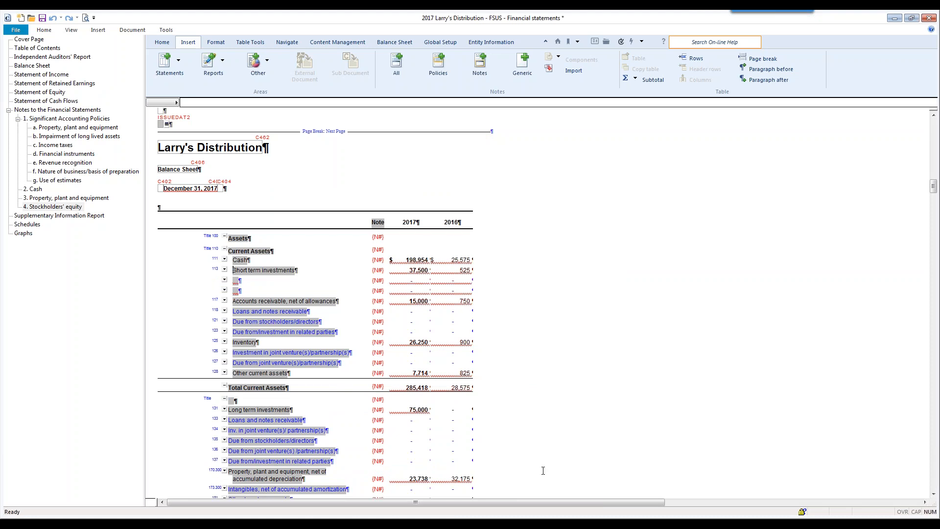
- Link the first blank Balance Sheet row to mapping number 111 Cash and close the financial statements document
left_click(225, 279)
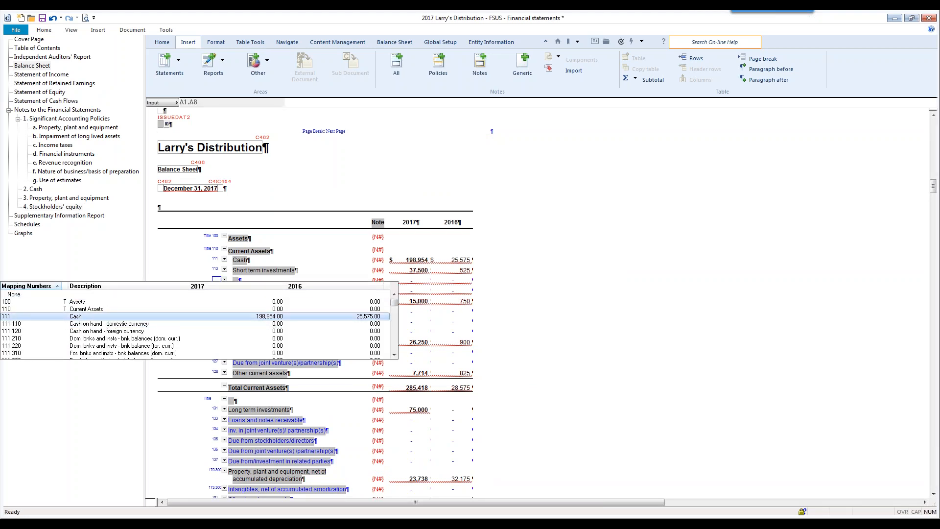
key("Return")
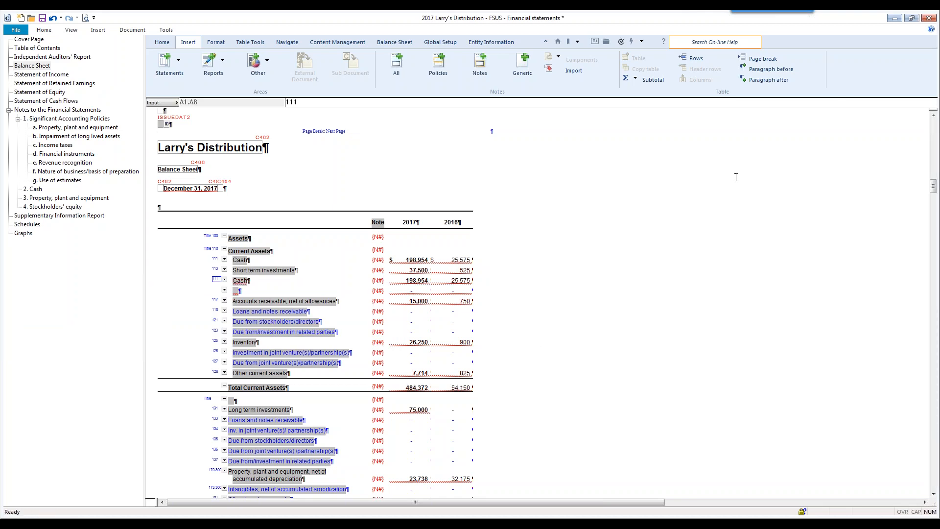
left_click(928, 18)
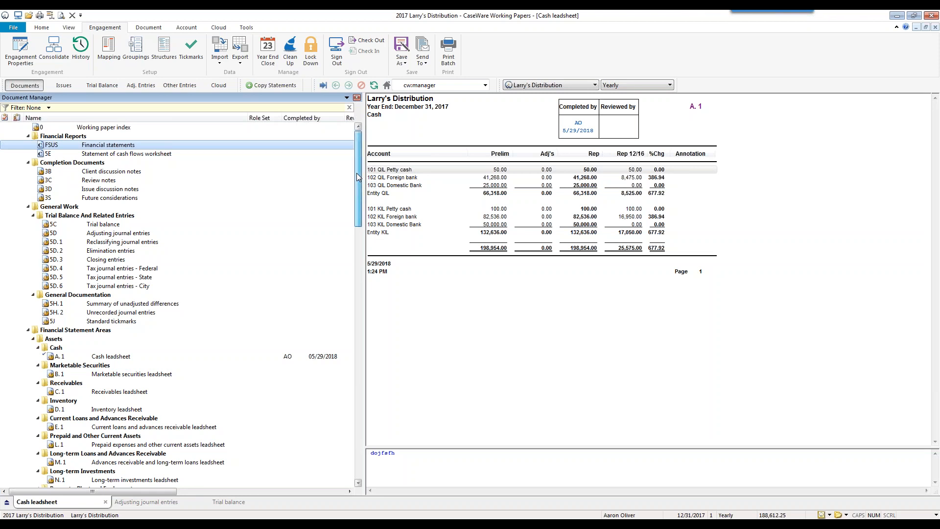
- Open the mapping number assignment and unmap all the Petty cash, Foreign bank and Domestic Bank accounts under 111 Cash
mouse_move(358, 177)
left_mouse_down()
mouse_move(344, 452)
mouse_move(362, 179)
left_mouse_up()
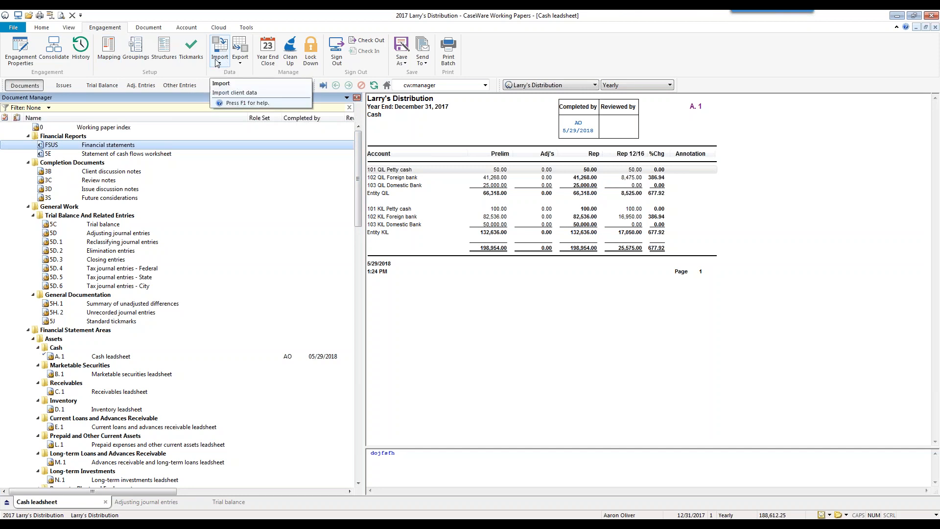
scroll(215, 63, "down", 2)
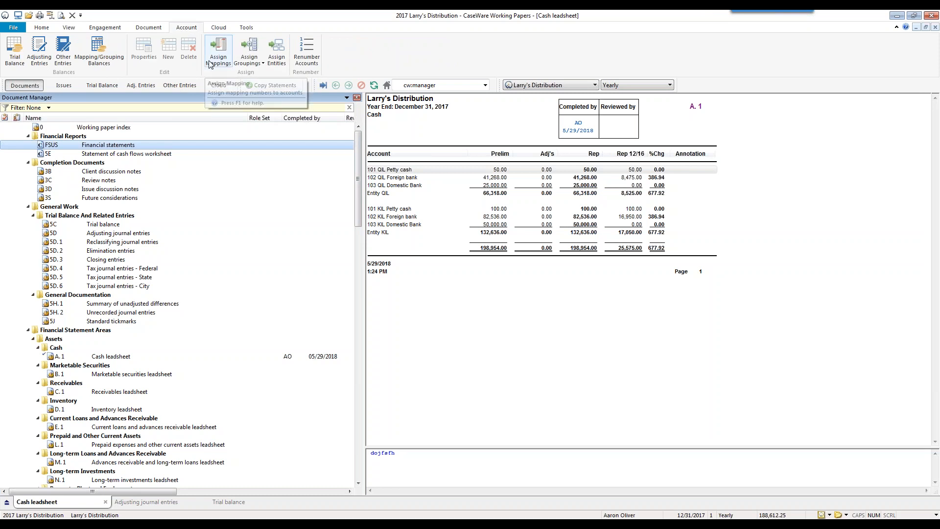
left_click(211, 64)
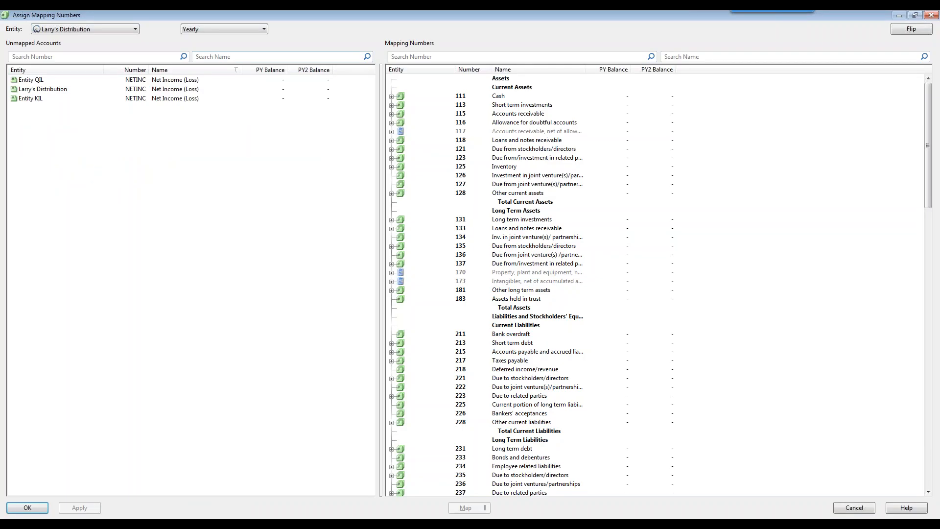
left_click(391, 96)
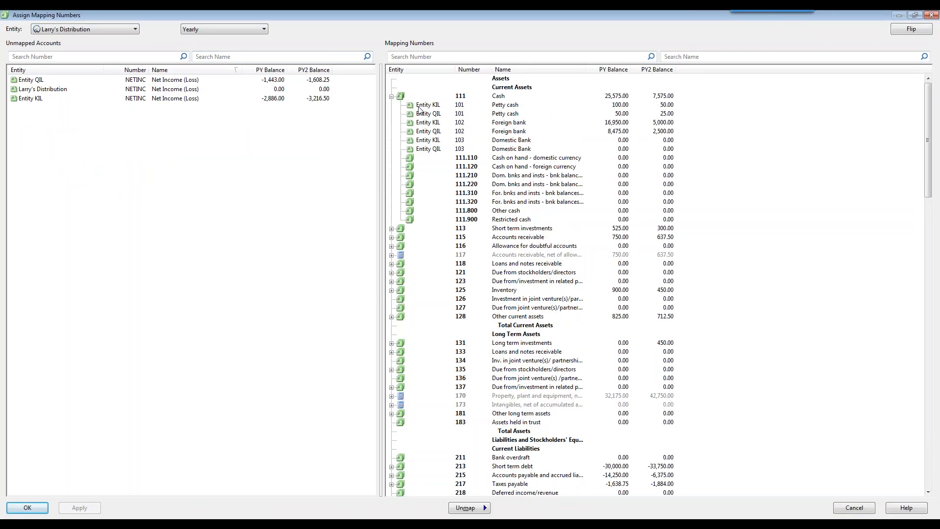
left_click(426, 104)
left_click(435, 151, "shift")
key("alt+u")
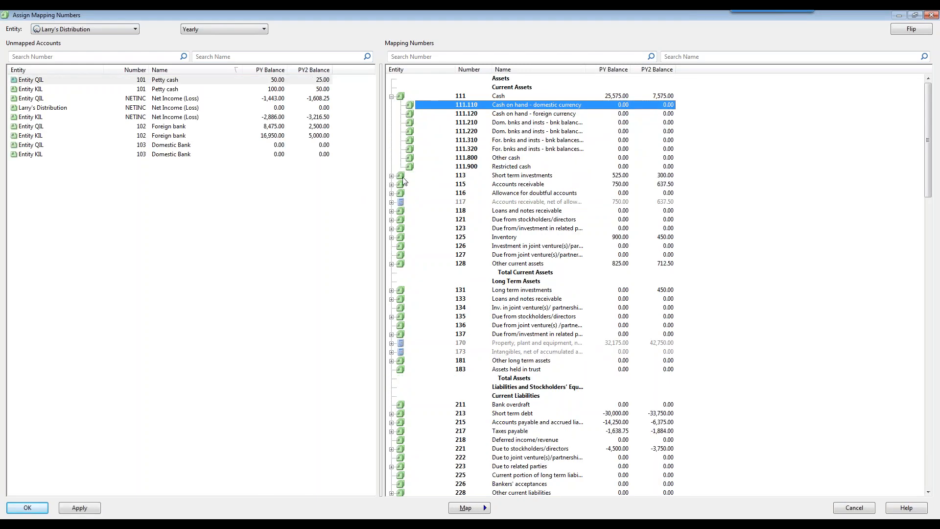
- Unmap the Short term investments accounts of Entity KIL and Entity QIL from mapping number 113
left_click(391, 175)
left_click(427, 184)
left_click(422, 193, "shift")
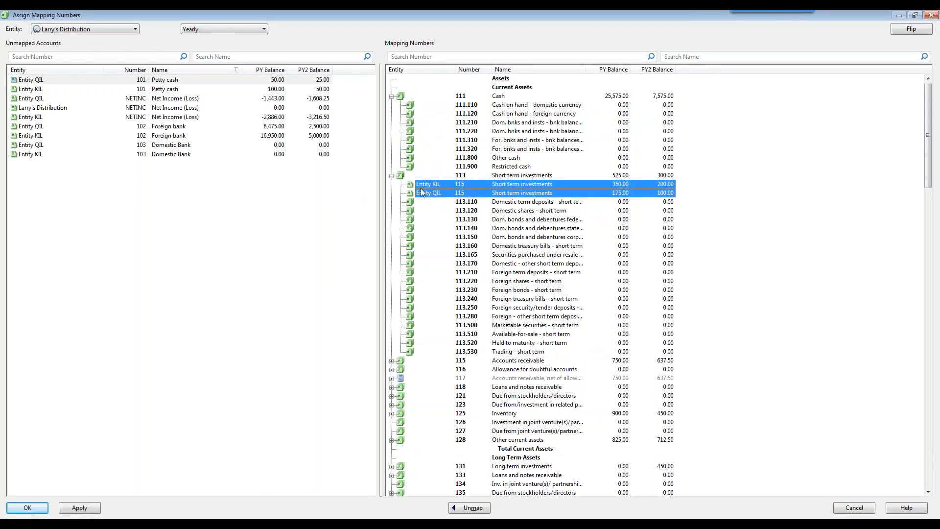
key("alt+u")
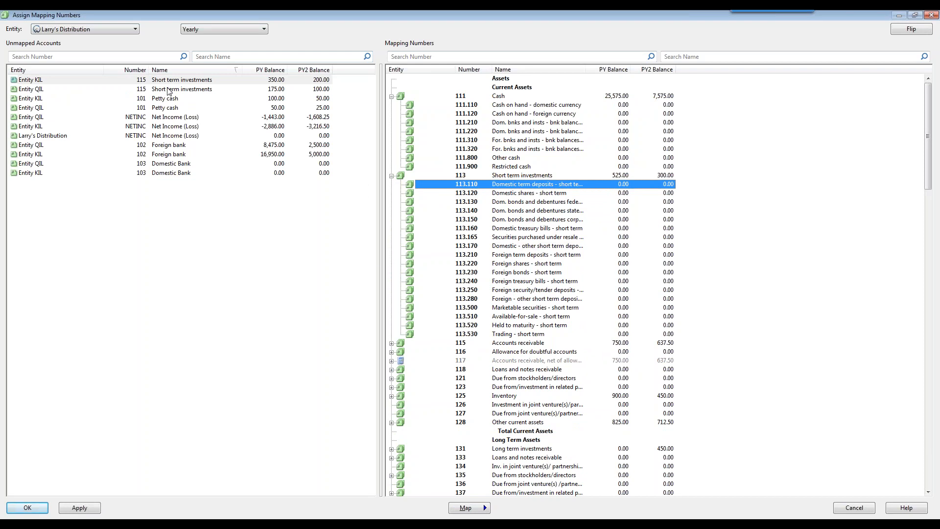
- Map the Petty cash accounts of Entity KIL and Entity QIL to mapping number 111 Cash
left_click(162, 97)
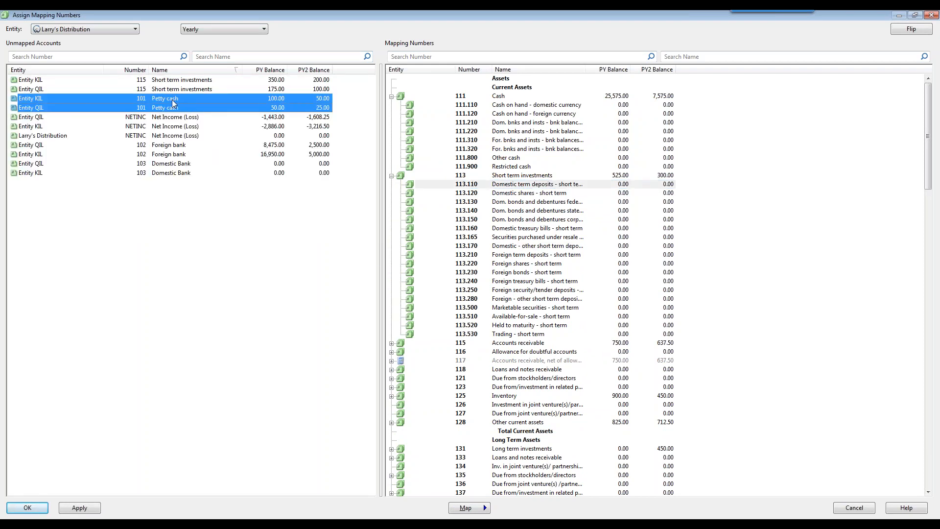
left_click_drag(164, 100, 502, 95)
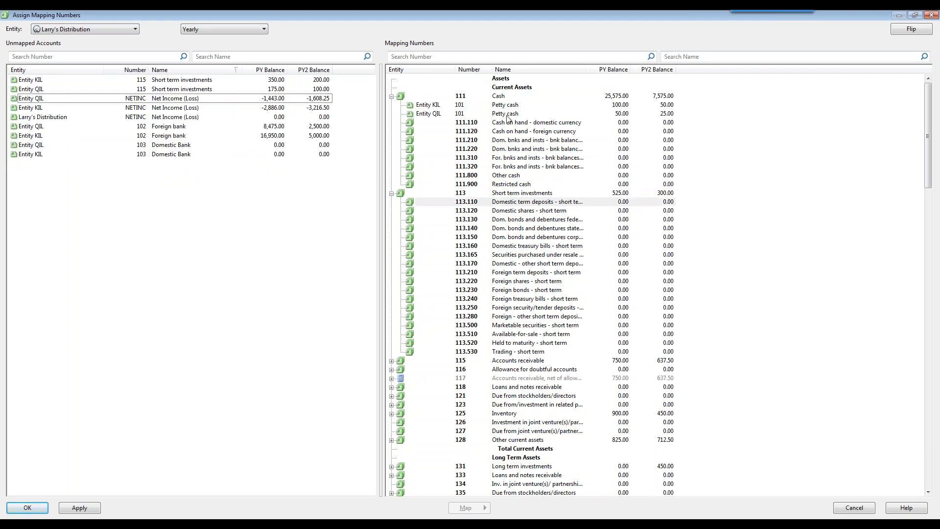
left_click(506, 113)
left_click(501, 96)
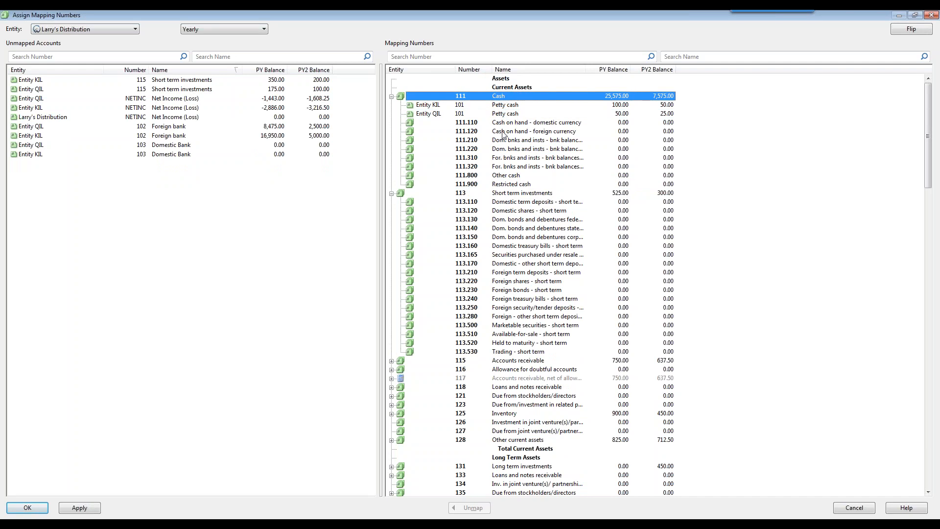
- Examine the properties of mapping number 111, including its general settings, tax export codes and leadsheet grouping, and close them
left_click(451, 104)
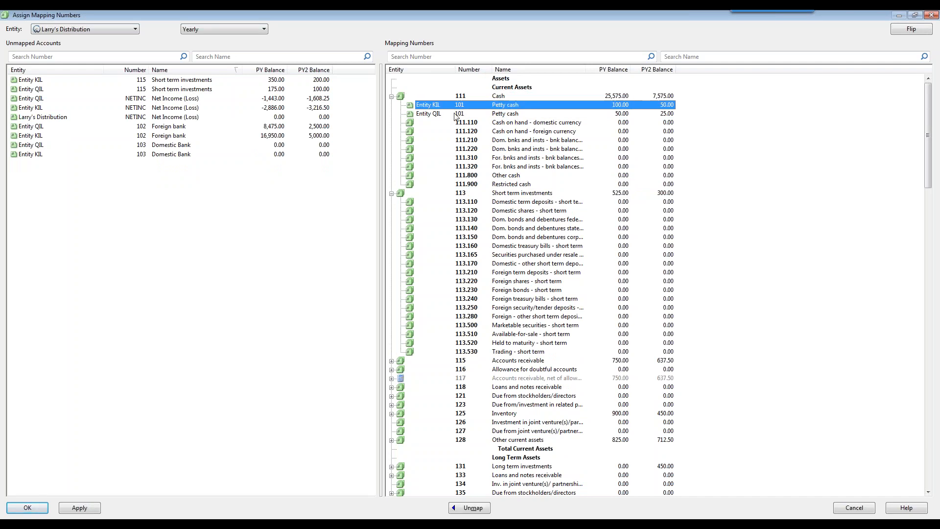
left_click(454, 115)
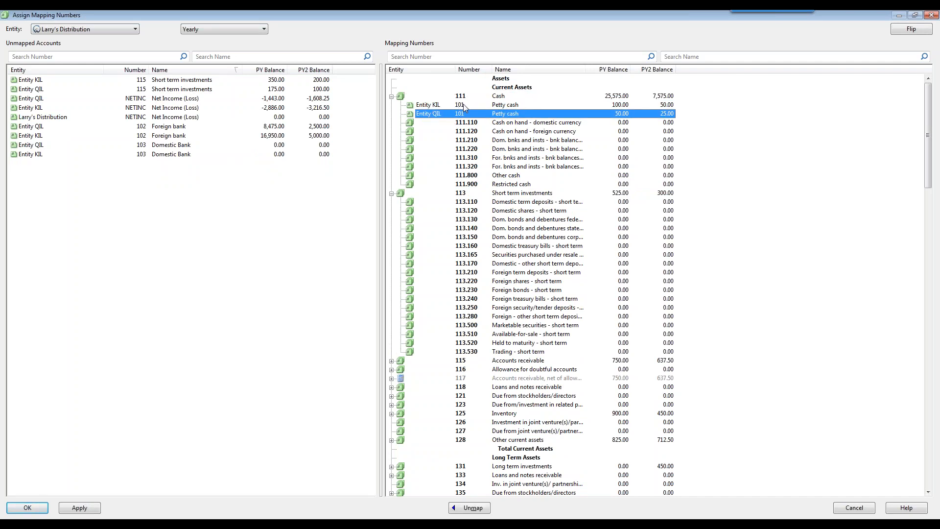
left_click(461, 104)
left_click(467, 97)
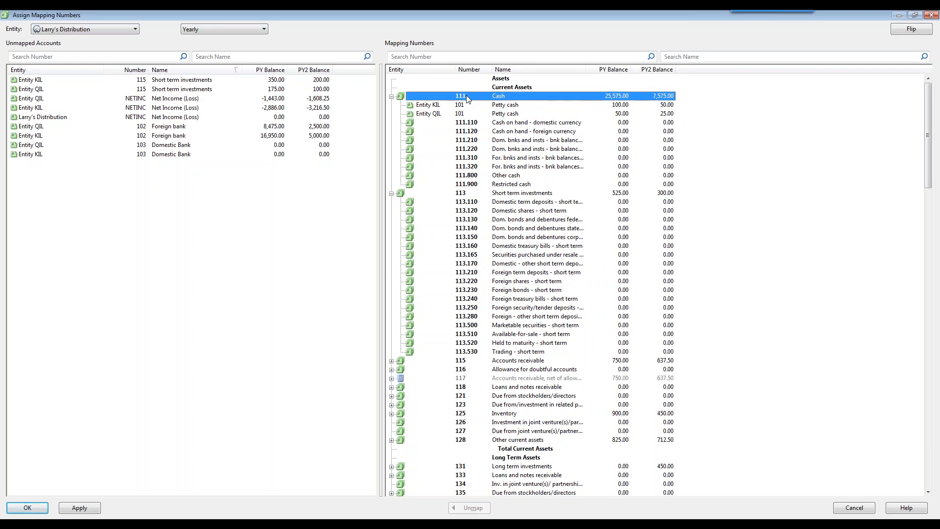
right_click(467, 98)
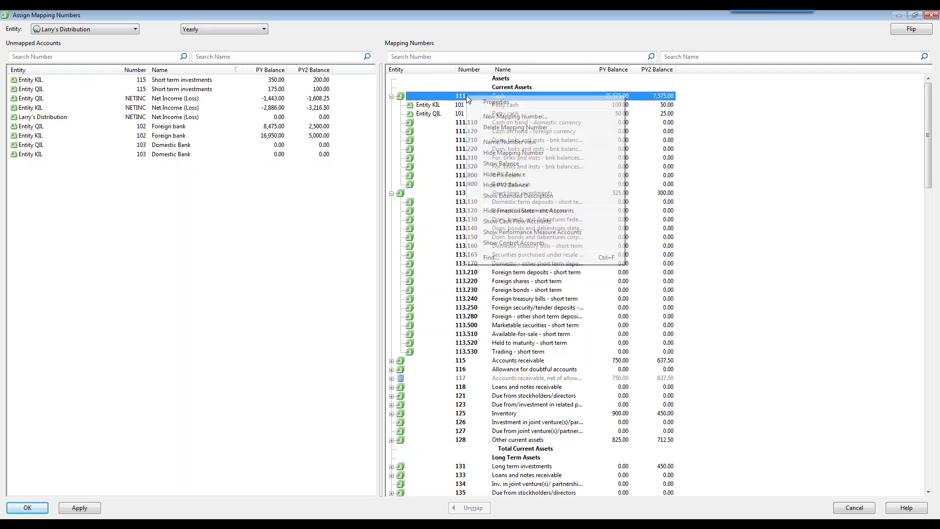
left_click(493, 103)
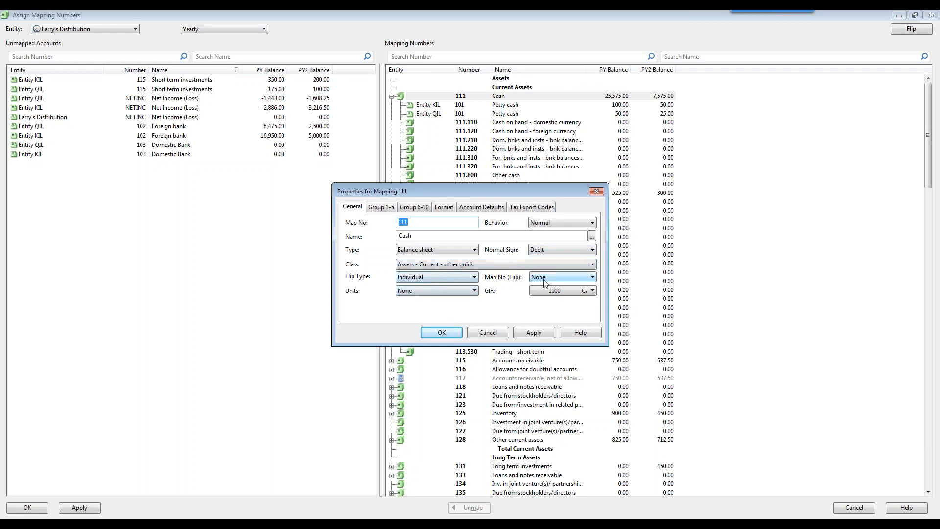
left_click(531, 206)
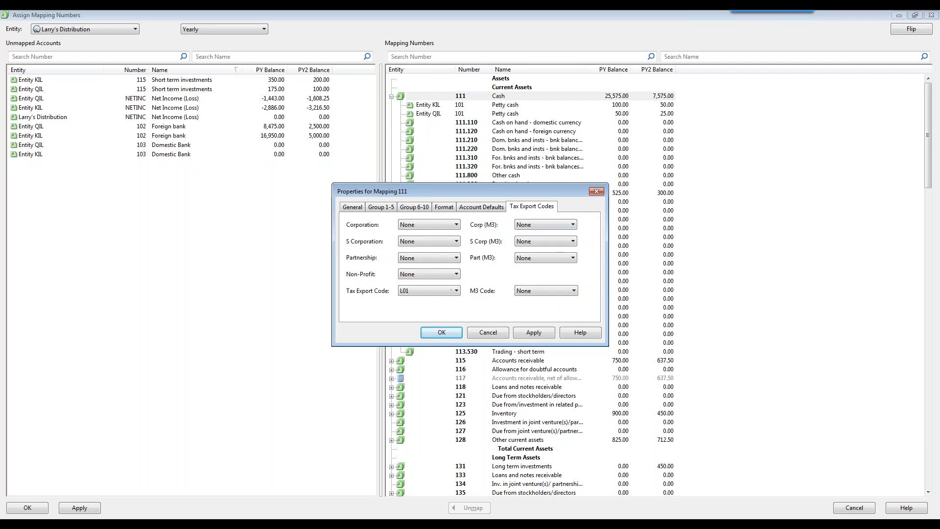
left_click(380, 206)
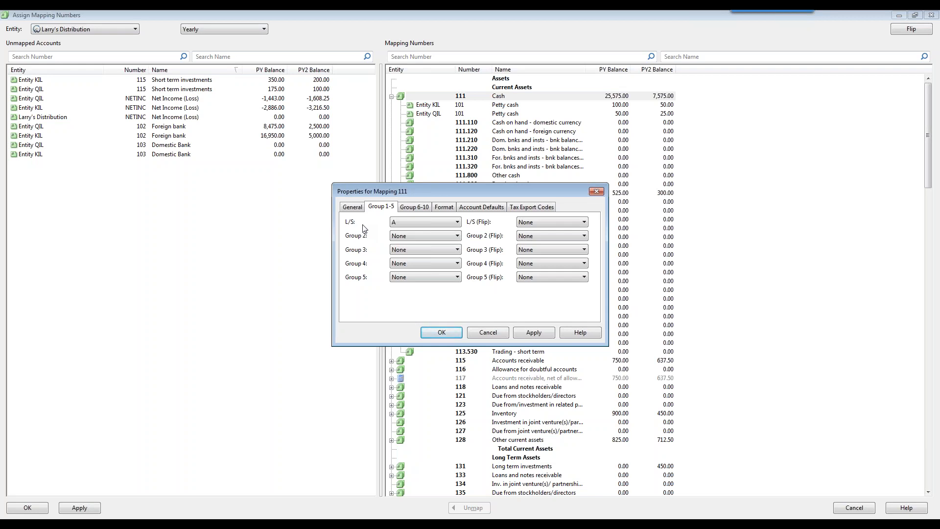
left_click_drag(451, 192, 449, 267)
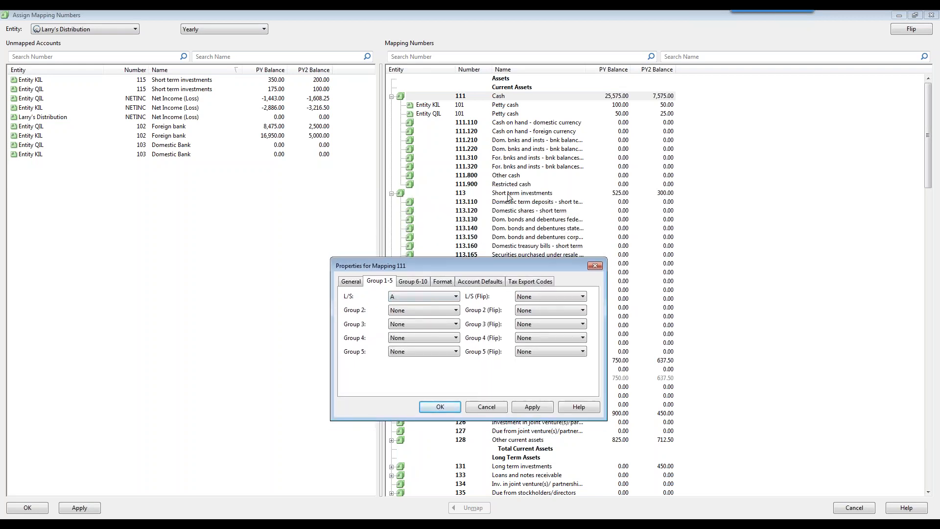
left_click(415, 297)
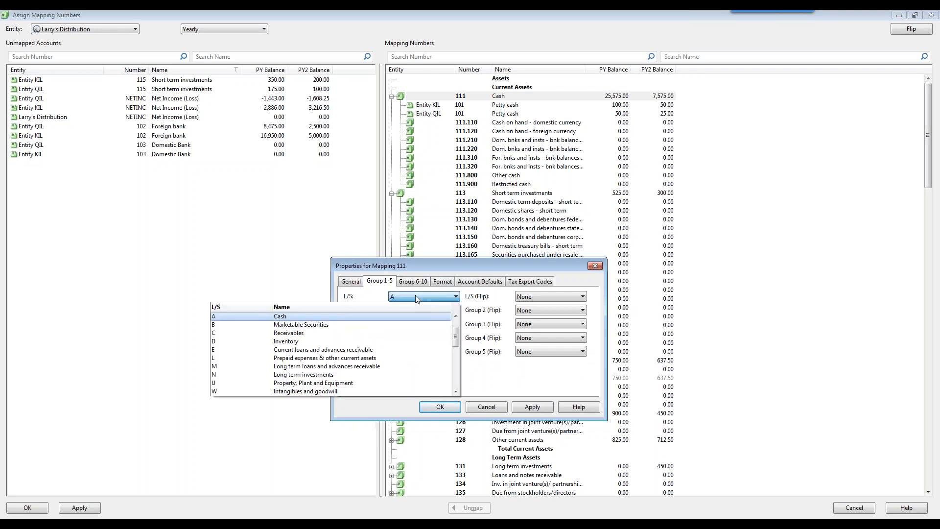
left_click(367, 297)
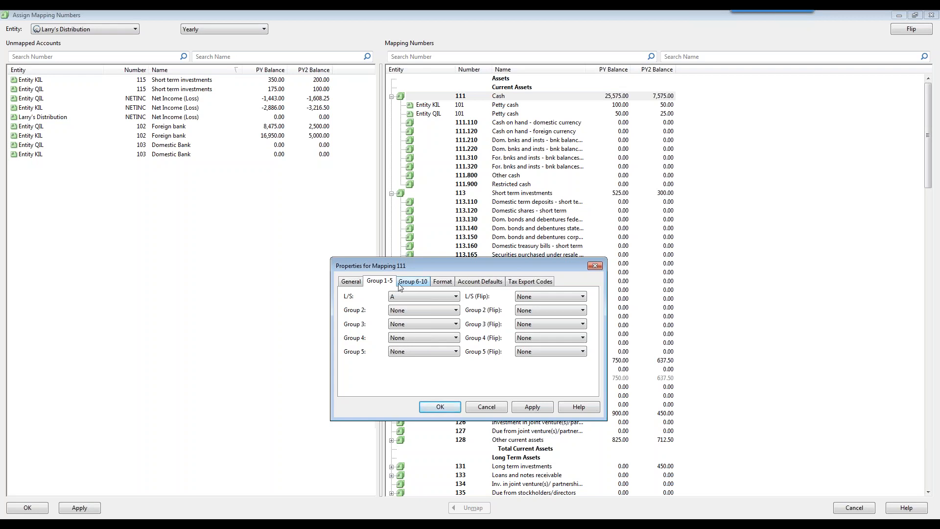
left_click(424, 284)
left_click(387, 284)
left_click(595, 265)
- Map the Foreign bank accounts of Entity QIL and Entity KIL to mapping number 111.310
left_click(178, 128)
left_click(172, 138, "ctrl")
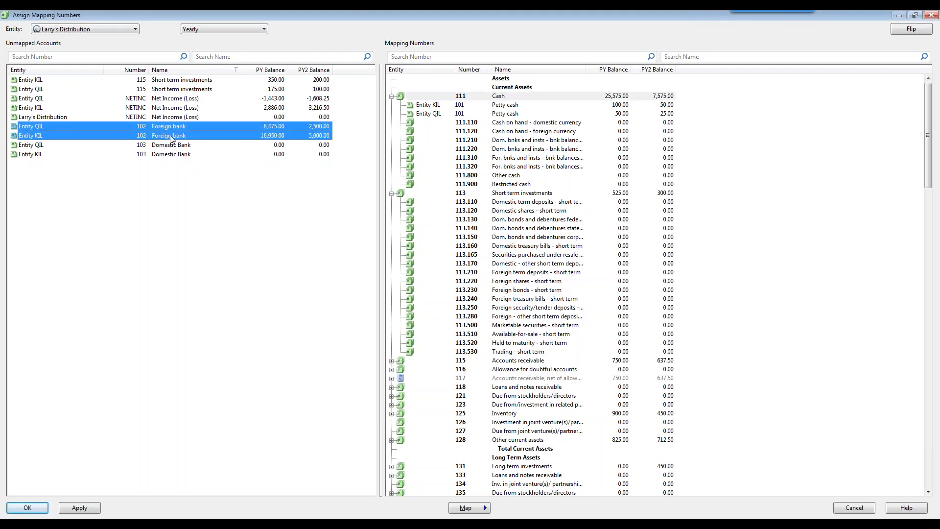
left_click_drag(158, 134, 547, 159)
- Map the Domestic Bank accounts of Entity QIL and Entity KIL to mapping number 111.210
left_click(142, 135)
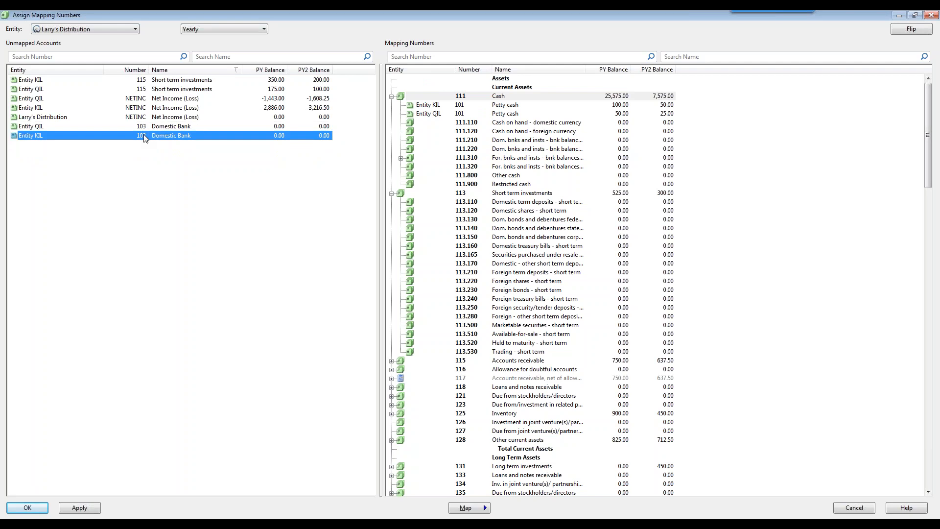
left_click(147, 129, "ctrl")
left_click_drag(499, 125, 514, 141)
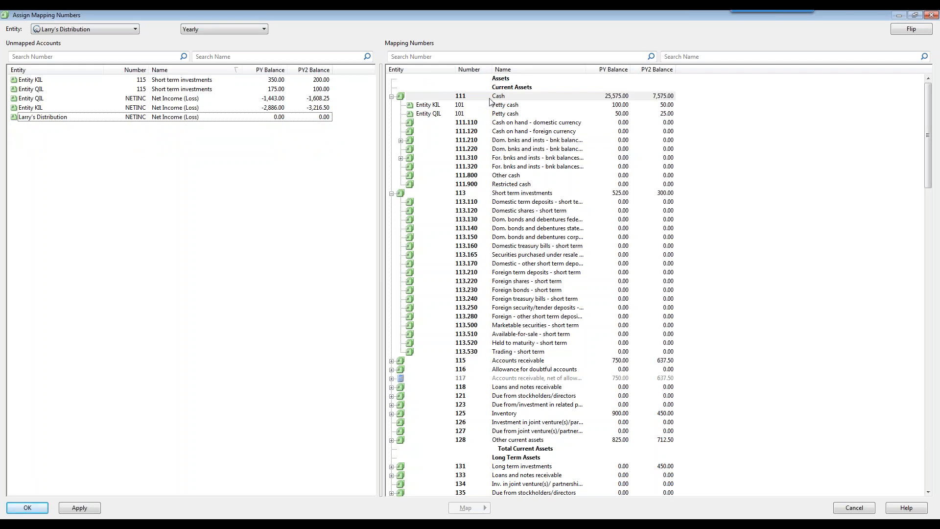
- Map the Short term investments accounts of Entity KIL and Entity QIL to mapping number 113 and save the account mappings
left_click(400, 287)
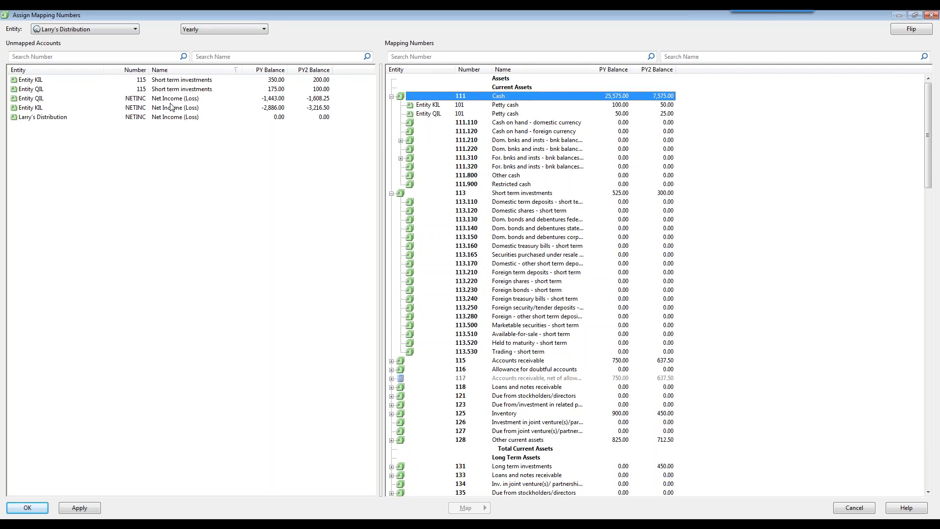
left_click_drag(150, 82, 165, 92)
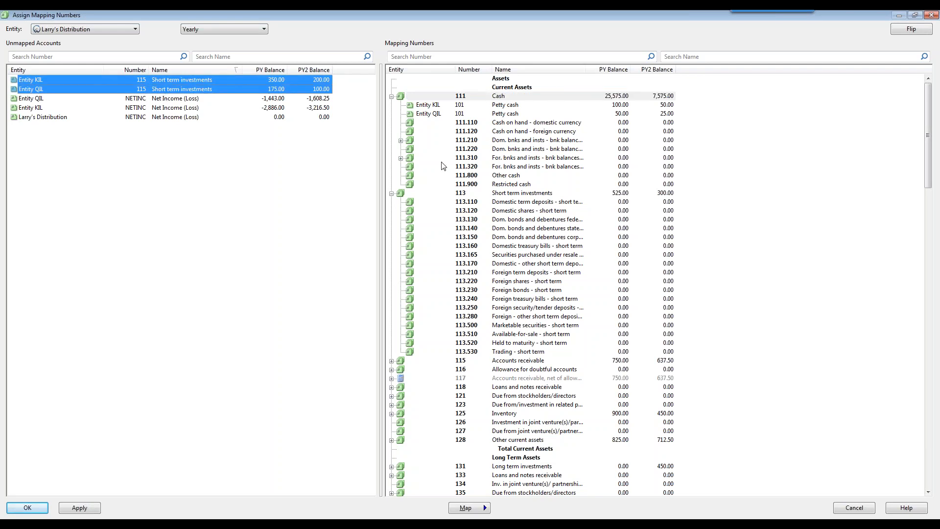
left_click(494, 97)
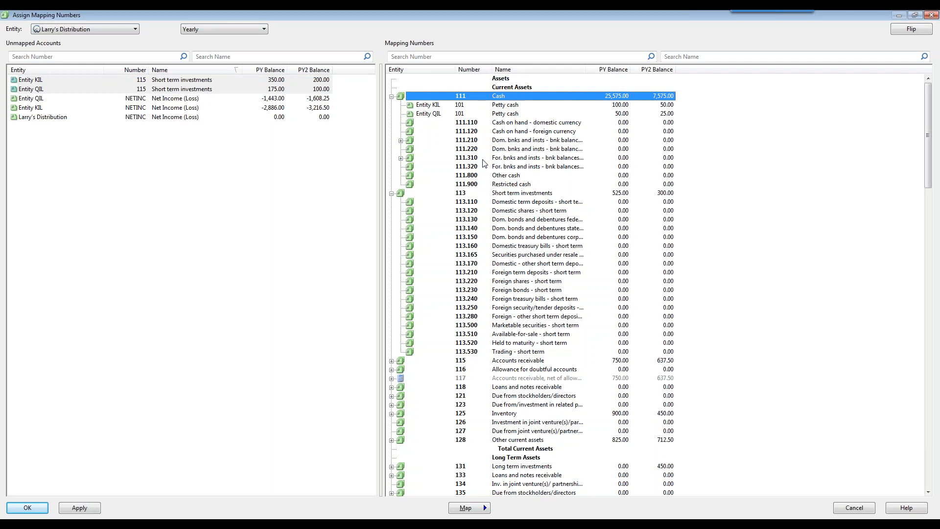
left_click(400, 140)
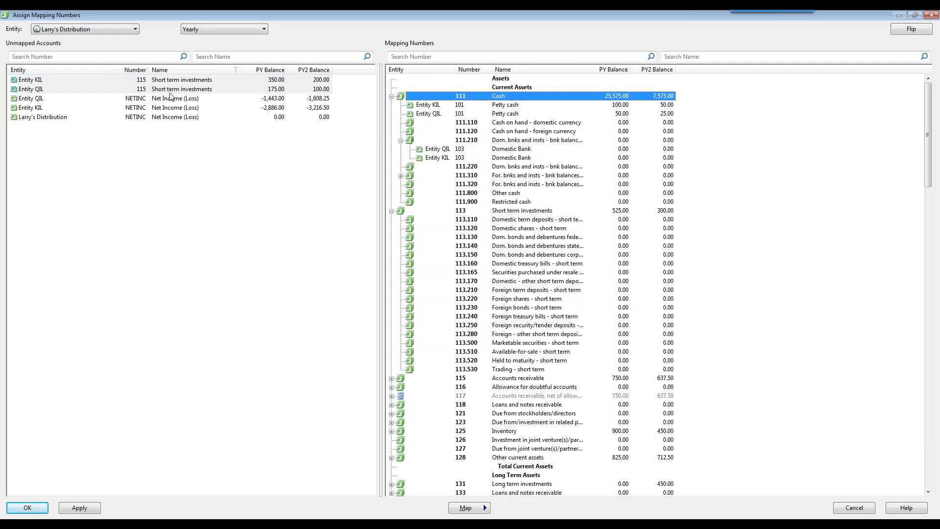
left_click(182, 81)
left_click_drag(184, 81, 521, 210)
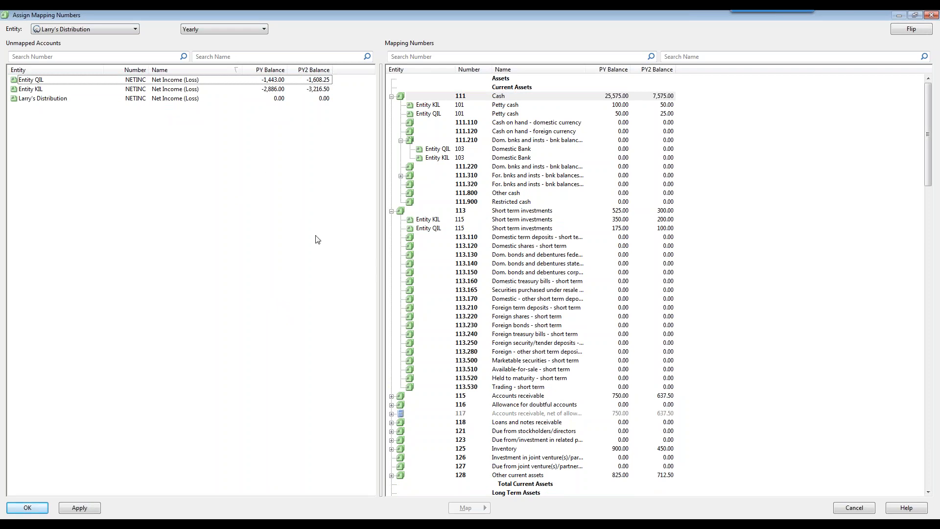
left_click(932, 15)
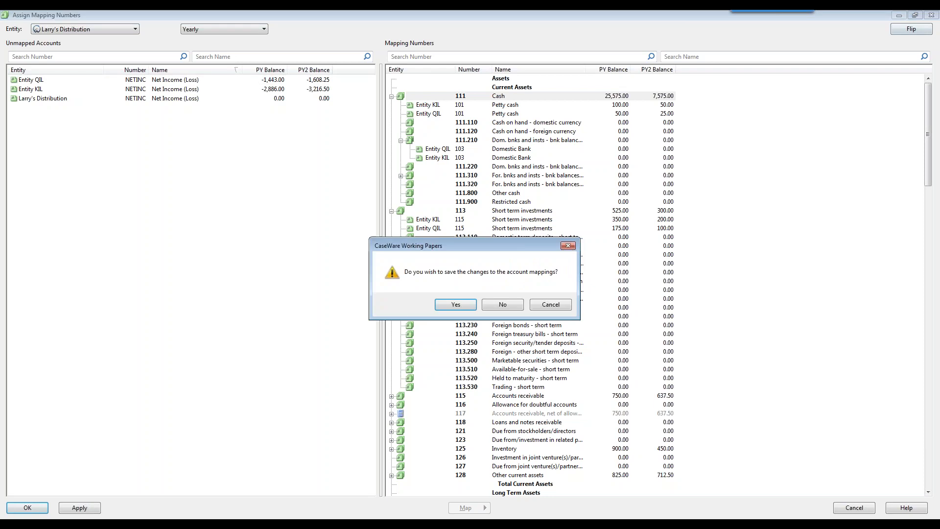
left_click(456, 304)
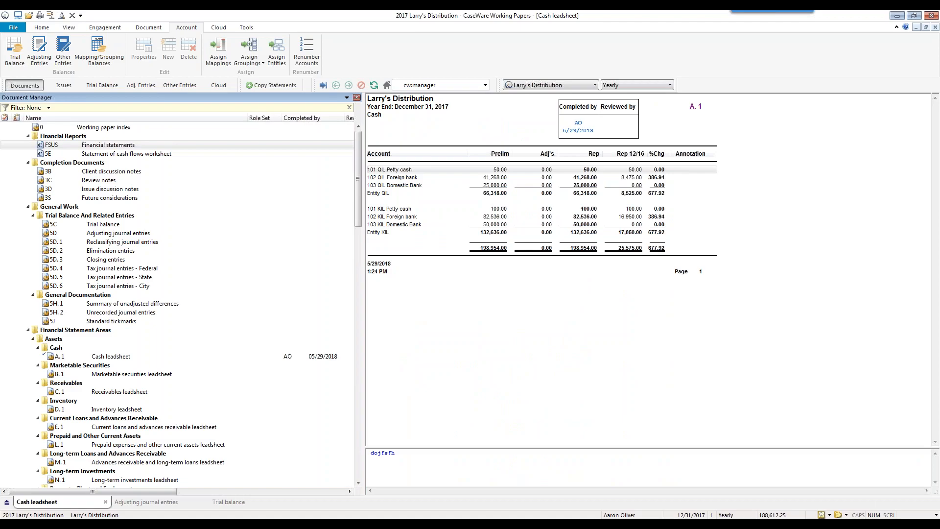
- Run Automap from the mapping autofill options to assign map numbers to the unmapped accounts
left_click(246, 27)
left_click(379, 58)
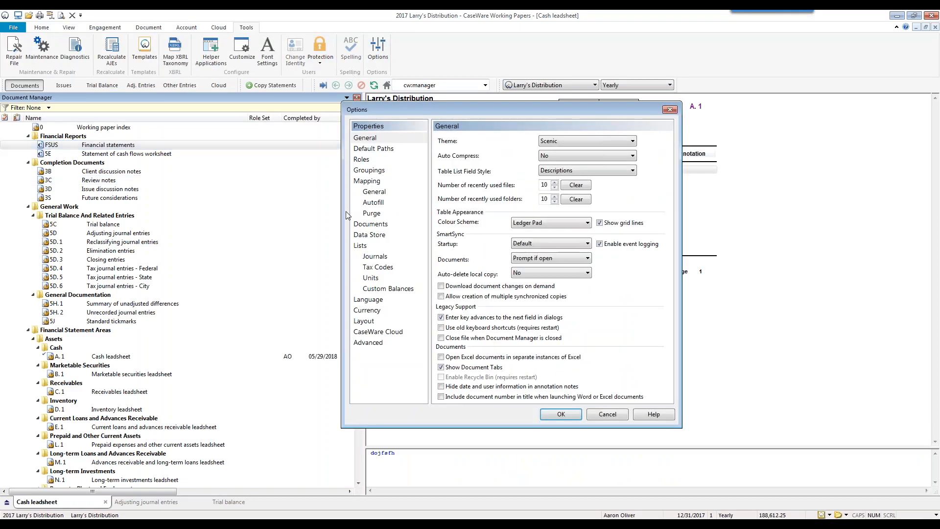
left_click(378, 205)
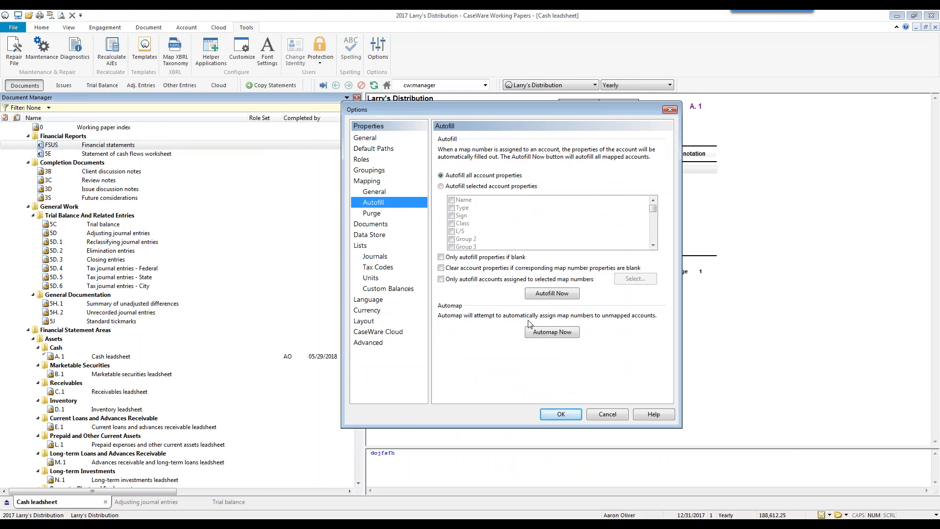
left_click(567, 334)
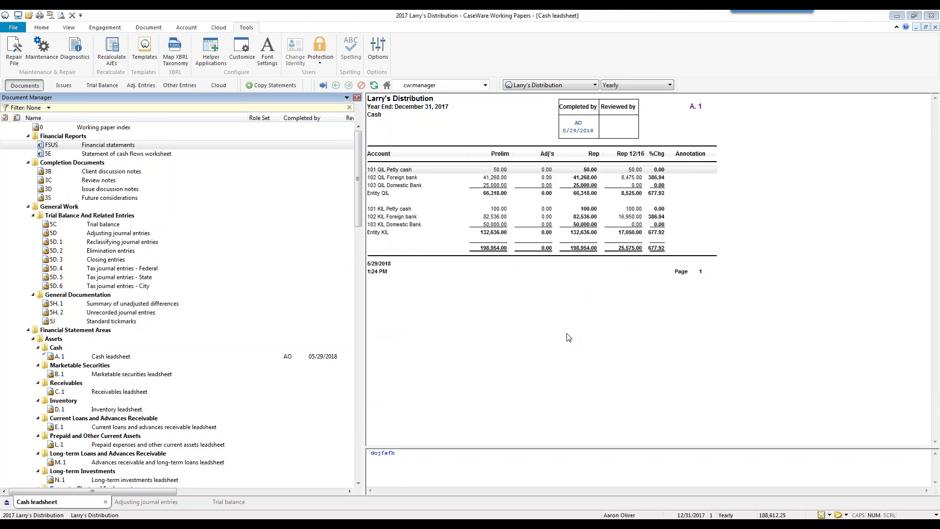
- Review the account mapping assignments and the properties of mapping number 111 Cash, and return to the Cash leadsheet
left_click(185, 28)
left_click(218, 49)
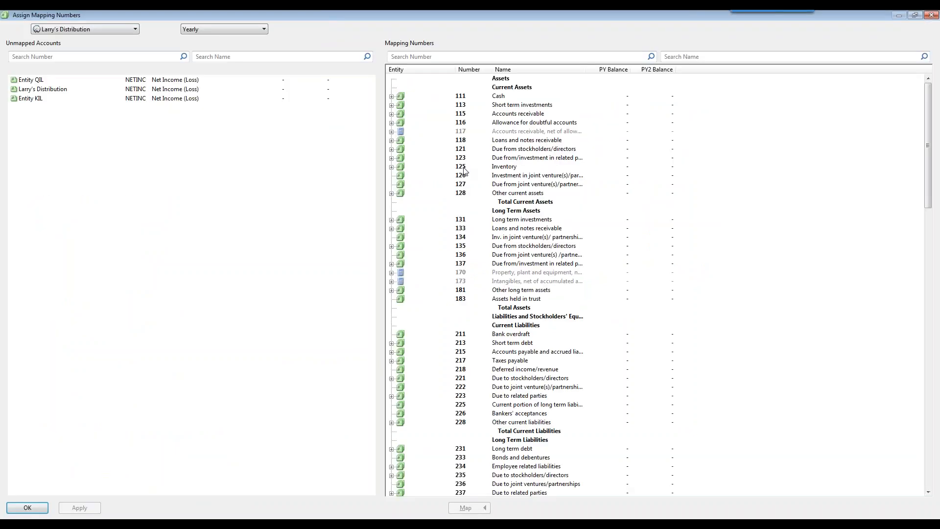
right_click(498, 96)
left_click(526, 98)
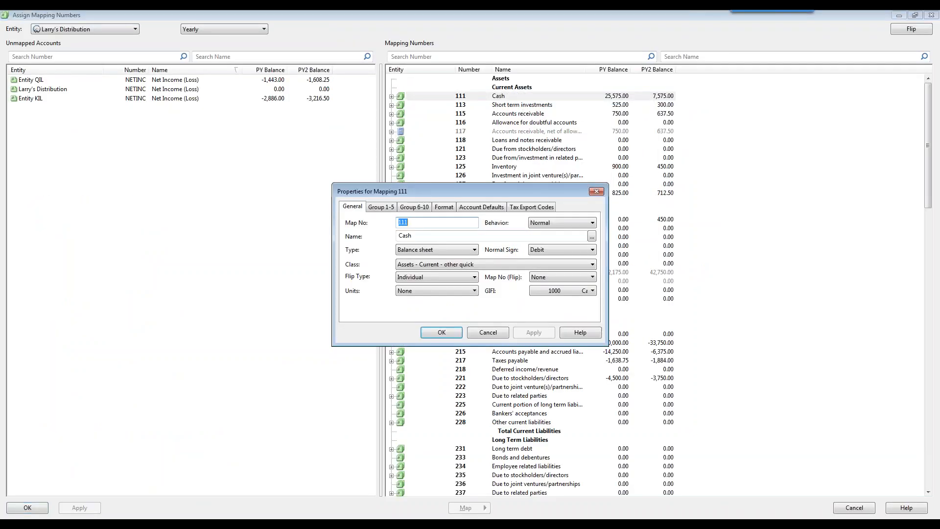
left_click(598, 191)
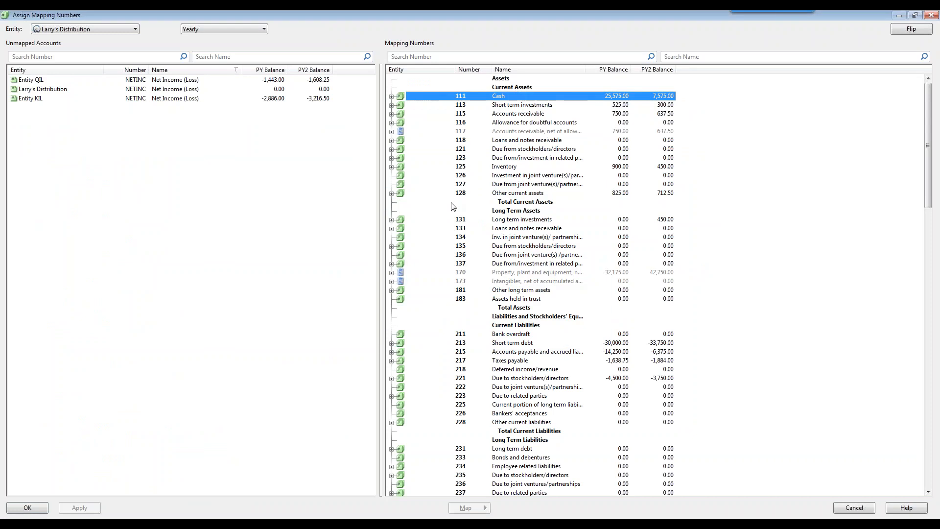
key("Escape")
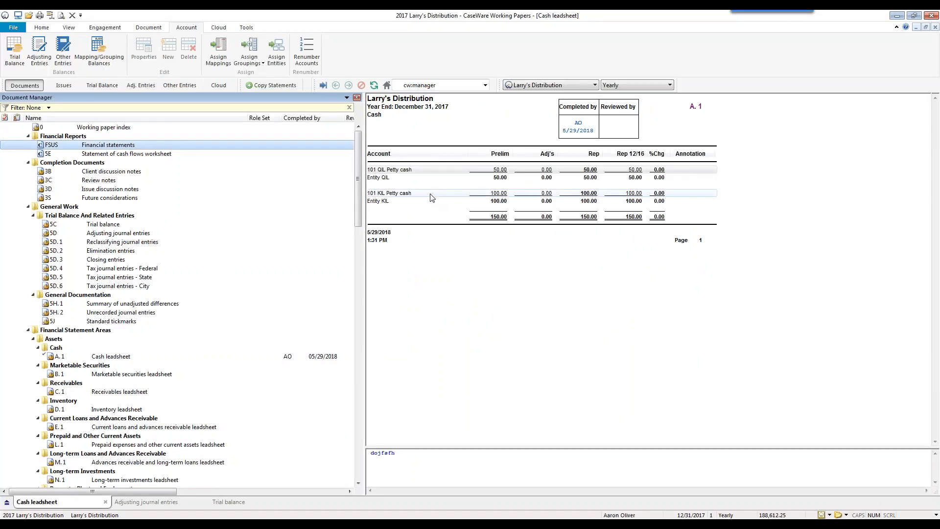
left_click(218, 54)
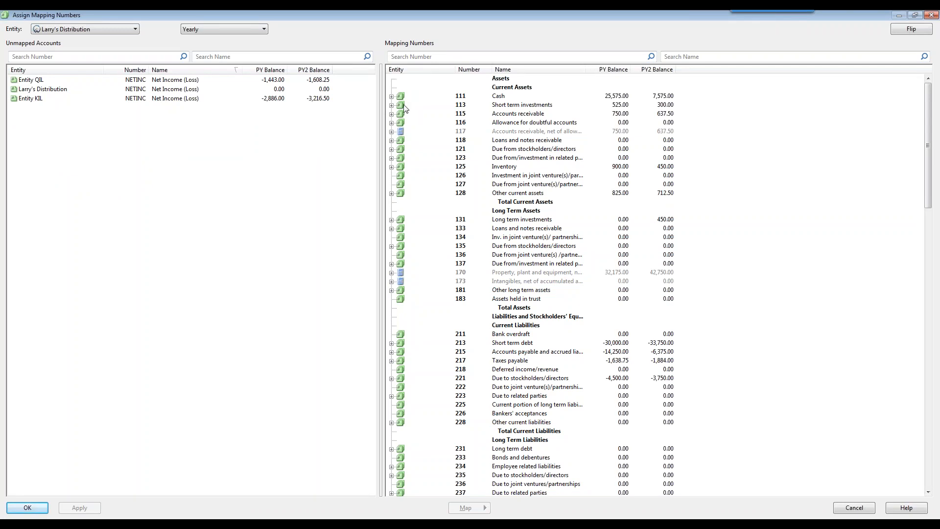
left_click(931, 15)
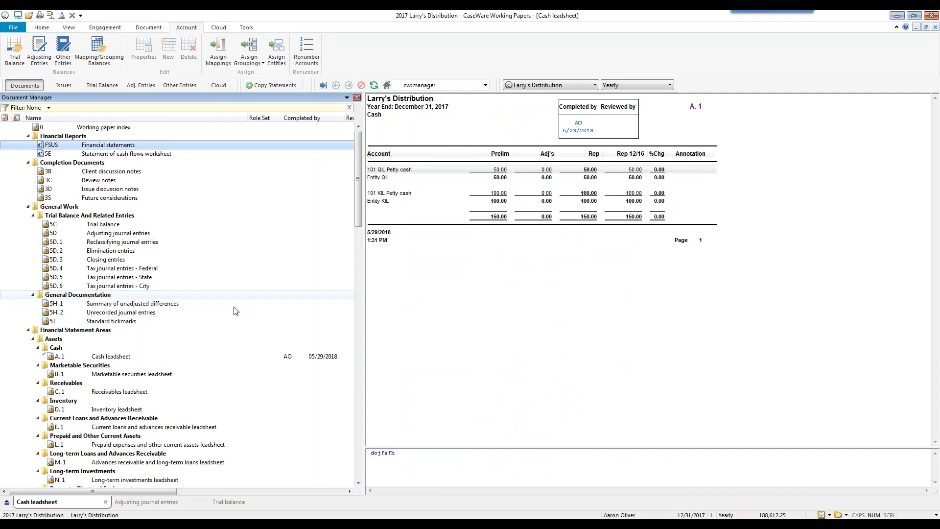
- Open the Organization standards document and examine its theme, formatting, logos, data reporting and general settings pages
left_click_drag(357, 179, 358, 478)
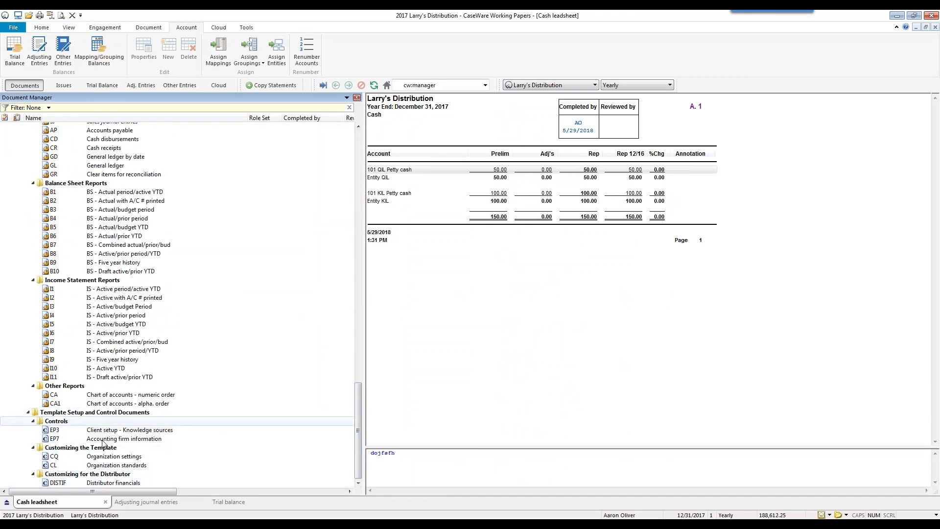
double_click(125, 465)
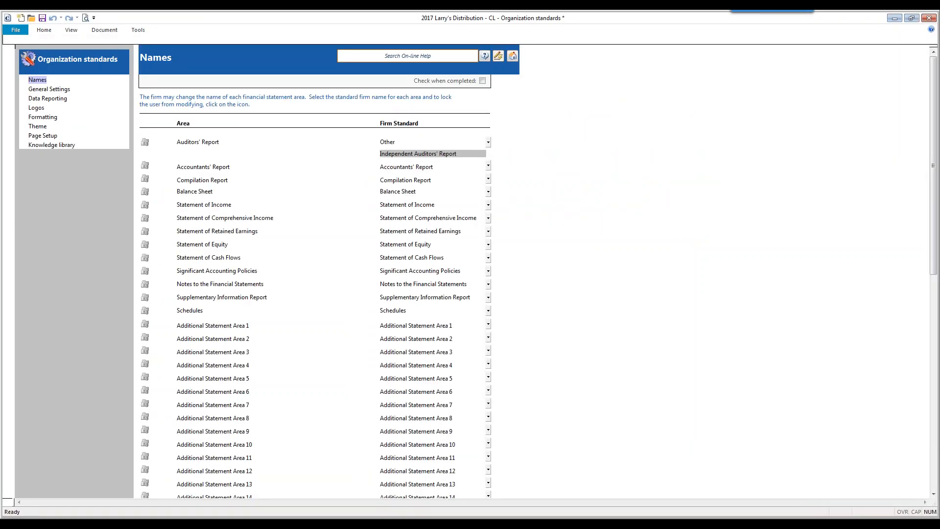
left_click(39, 136)
left_click(38, 126)
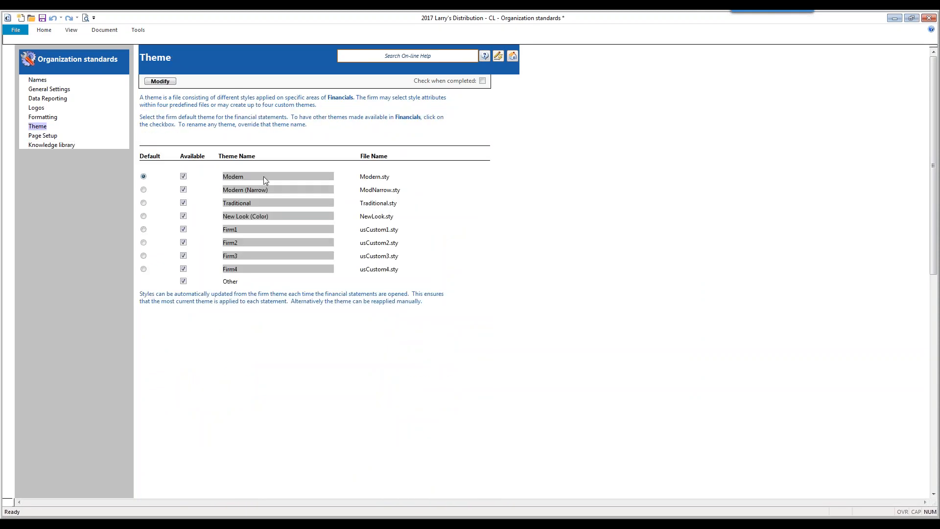
left_click(42, 117)
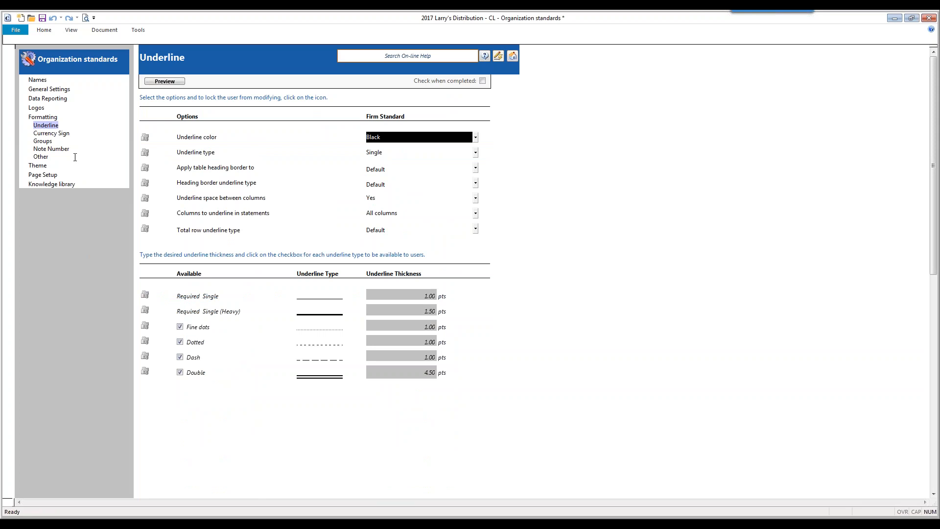
left_click(37, 108)
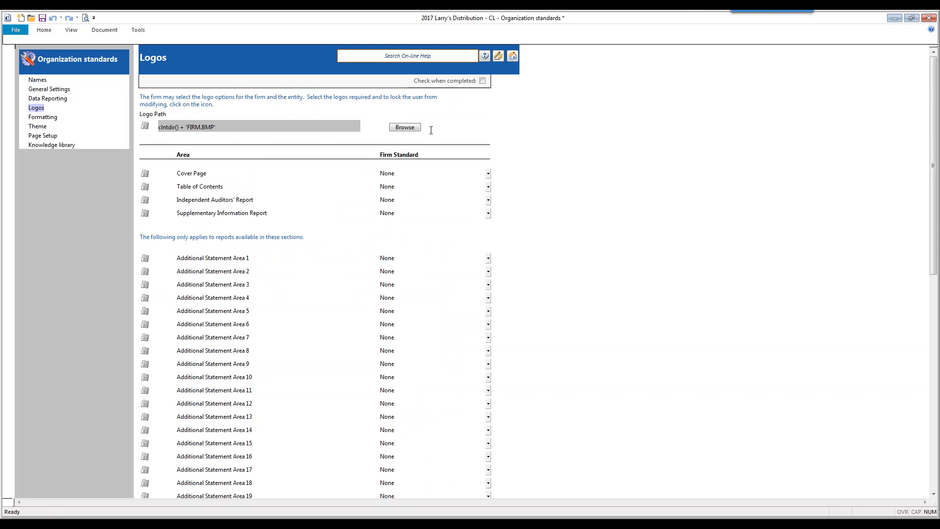
left_click(46, 99)
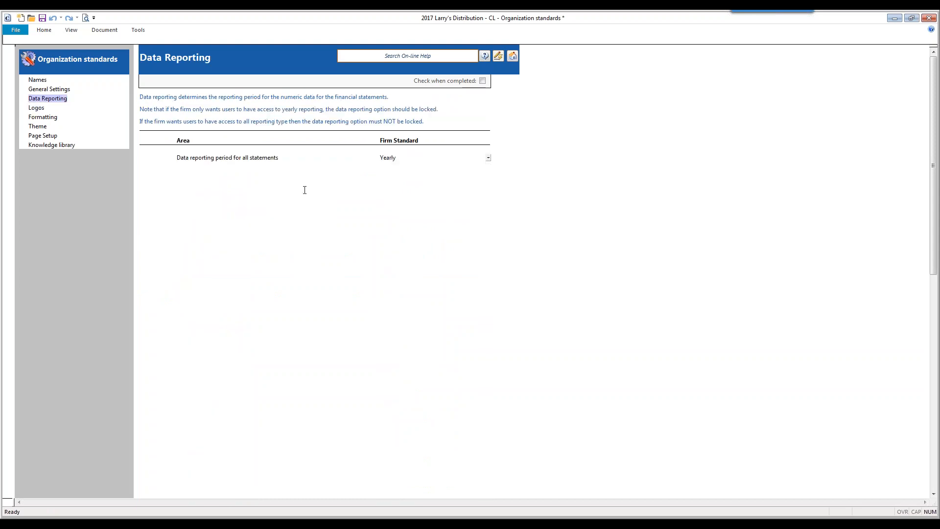
left_click(64, 91)
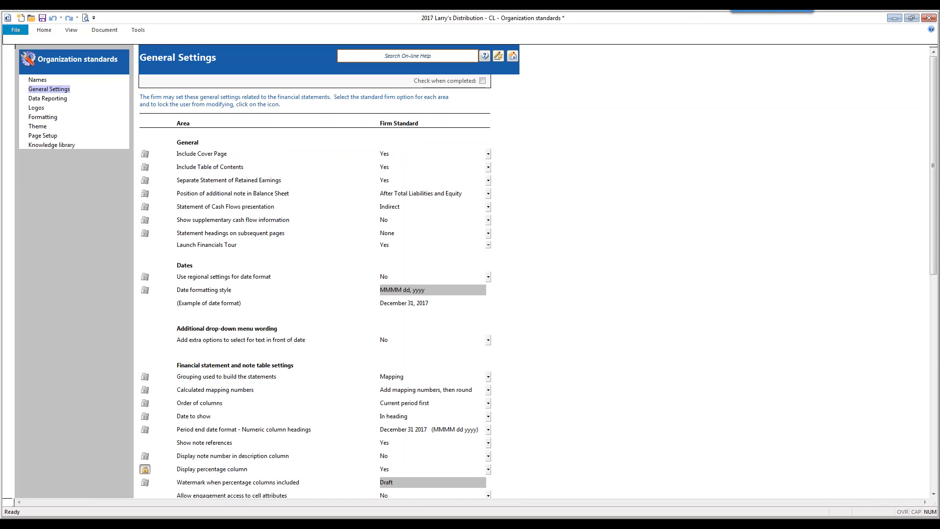
- Try locking the firm standards for Include Cover Page, Include Table of Contents and Separate Statement of Retained Earnings, and unlock them
left_click(488, 154)
left_click(408, 164)
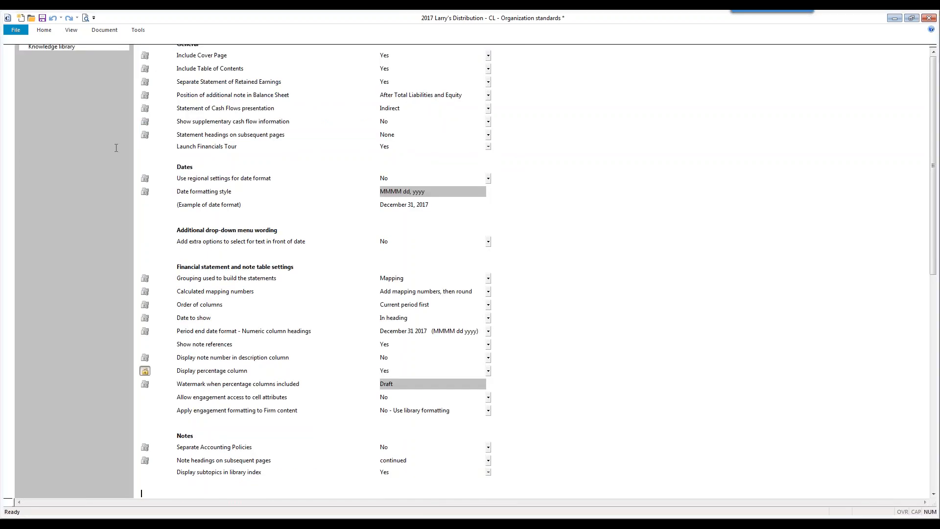
left_click(144, 154)
left_click(145, 168)
left_click(145, 181)
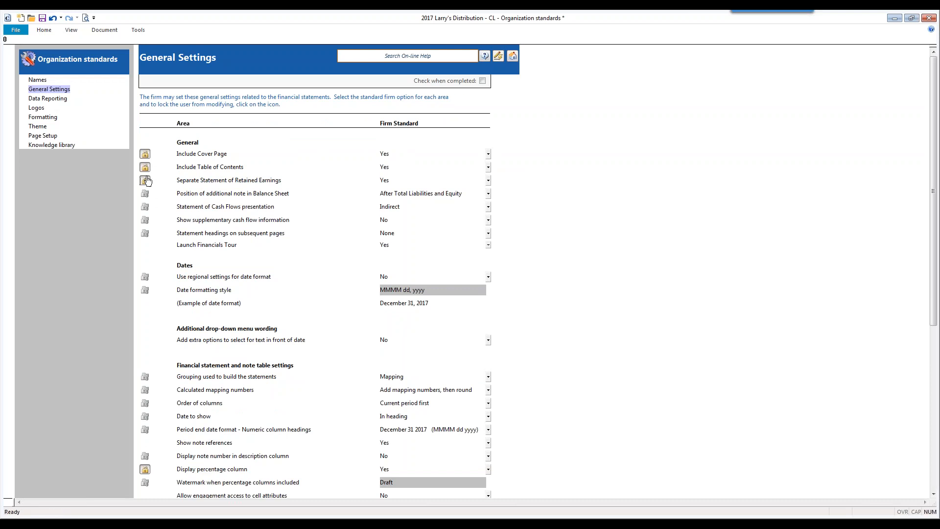
left_click(146, 181)
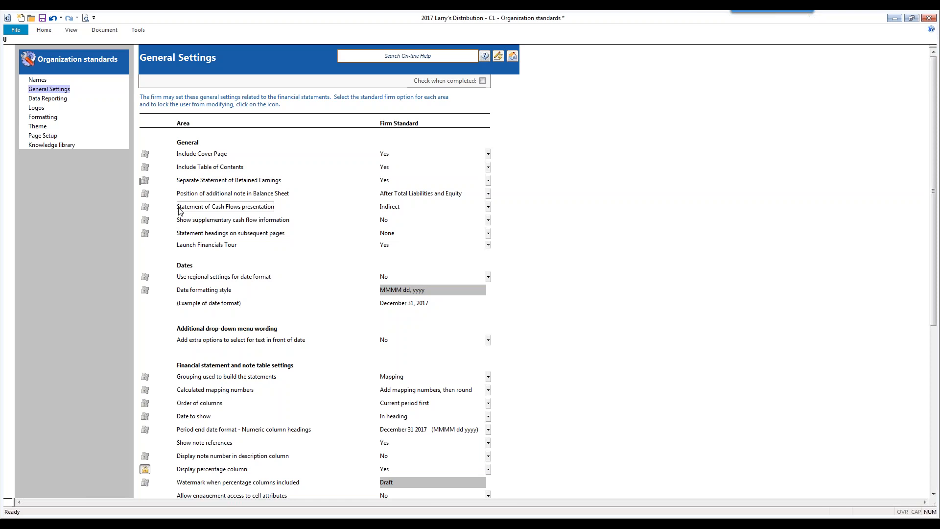
- Examine the remaining general settings, the area names and the Knowledge library's firm content links, and close the Organization standards document
scroll(521, 297, "down", 3)
scroll(521, 297, "down", 1)
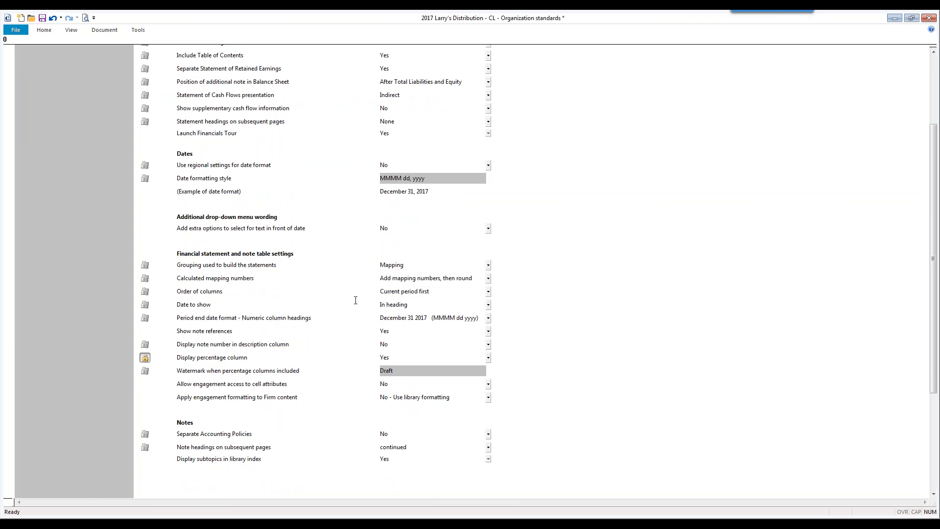
scroll(133, 246, "up", 4)
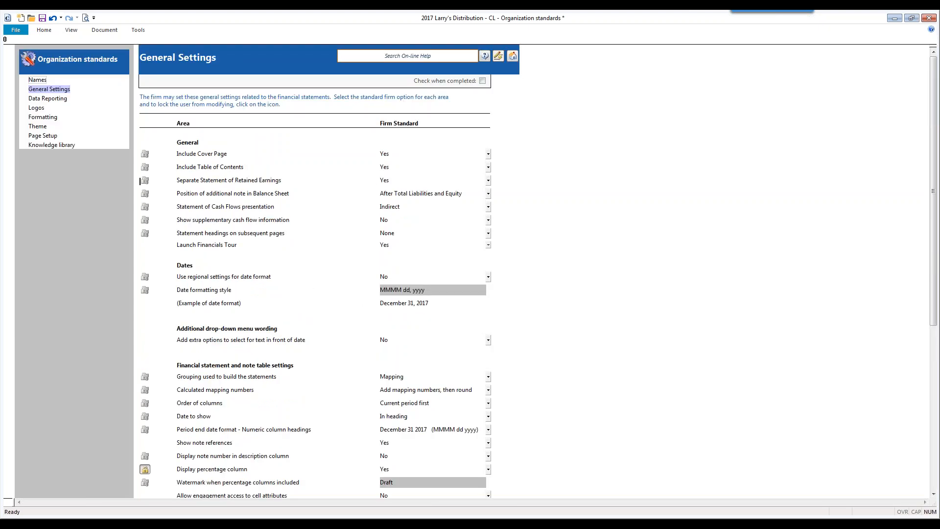
left_click(37, 81)
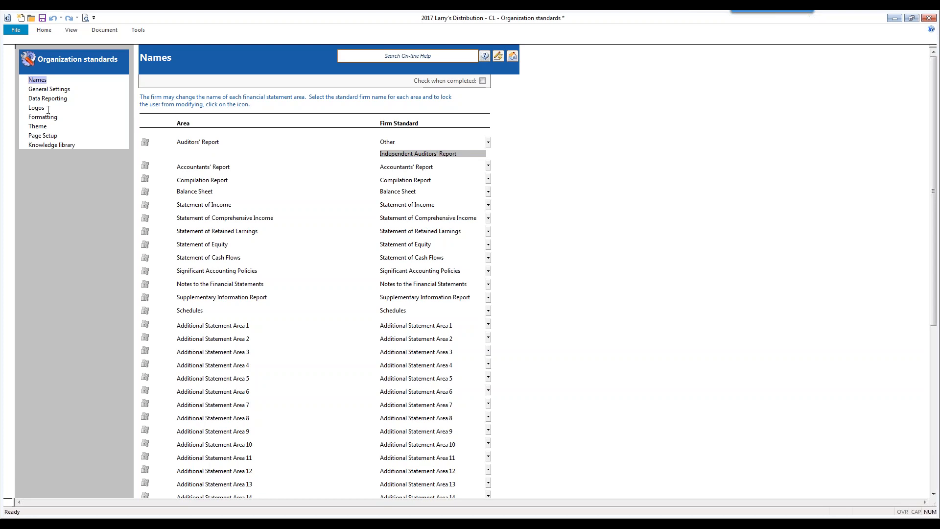
left_click(55, 145)
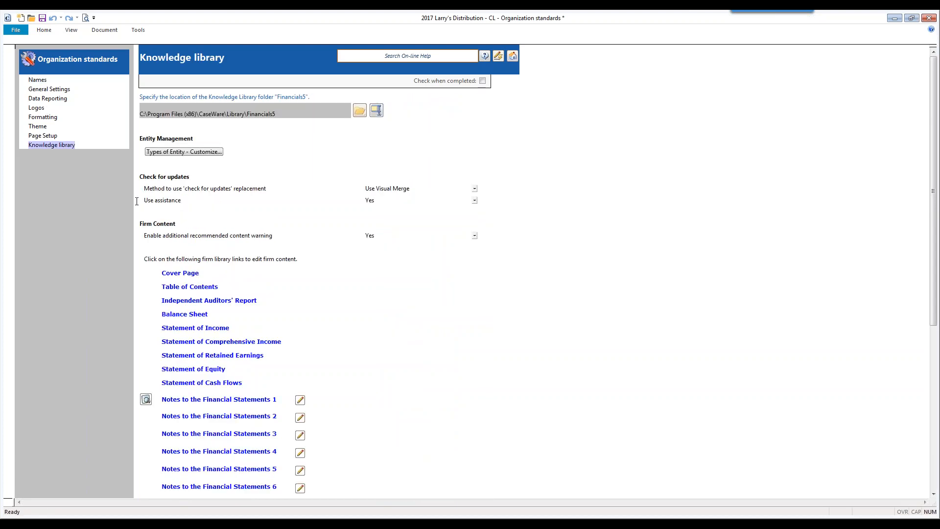
scroll(197, 200, "down", 3)
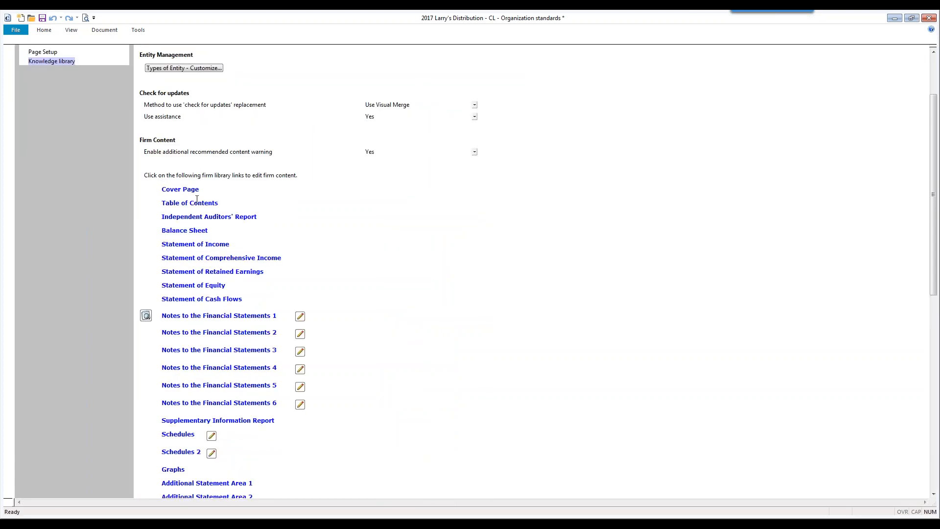
scroll(197, 199, "down", 6)
scroll(196, 284, "up", 6)
scroll(296, 271, "up", 3)
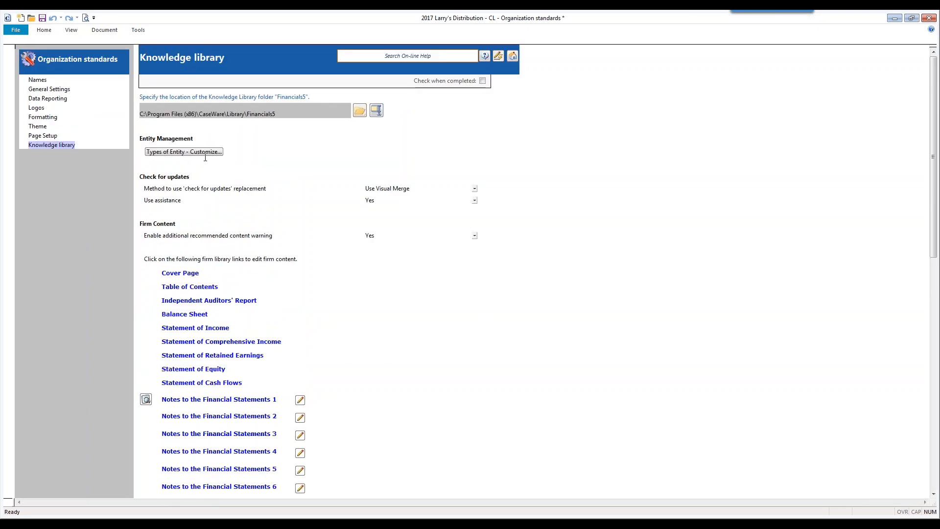
left_click(929, 18)
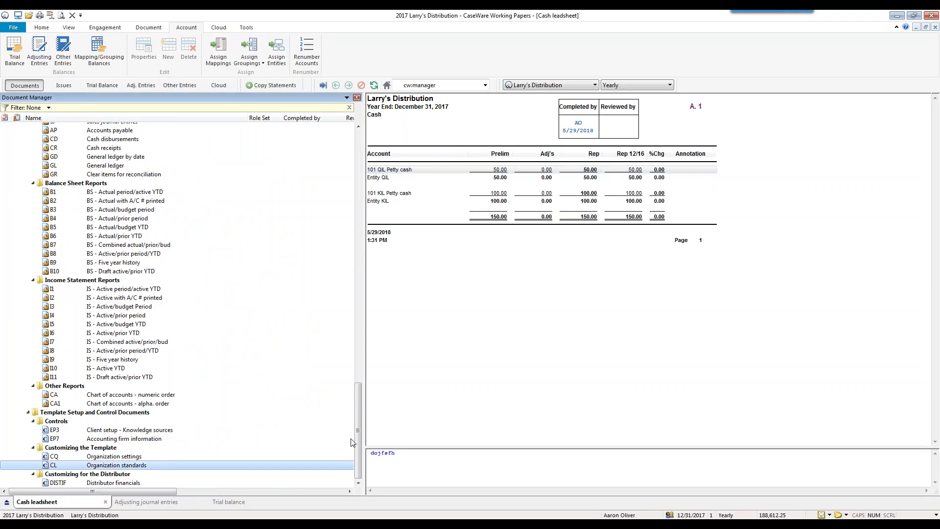
- Add the CLS Inc. Financials Excel file from the Desktop to the Financial Reports folder of the engagement
left_click_drag(358, 443, 358, 190)
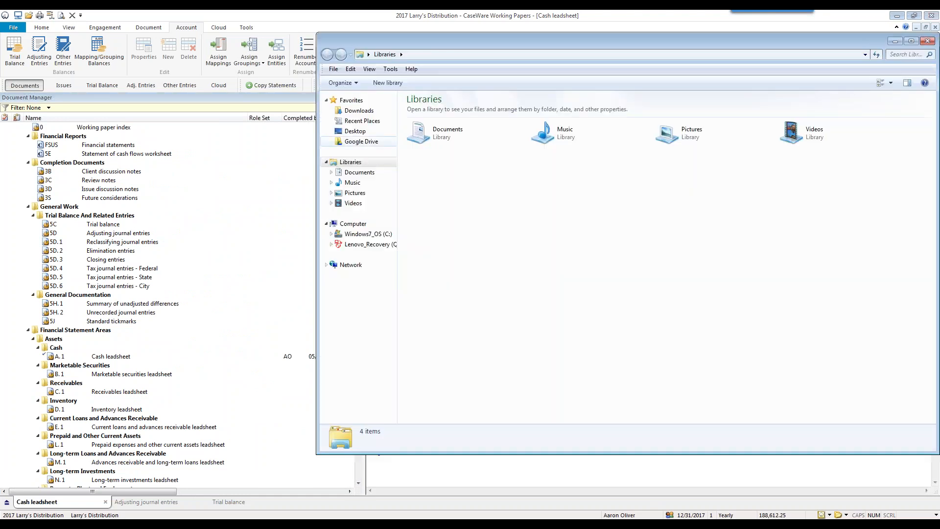
left_click(356, 130)
left_click(587, 196)
left_click_drag(692, 196, 210, 143)
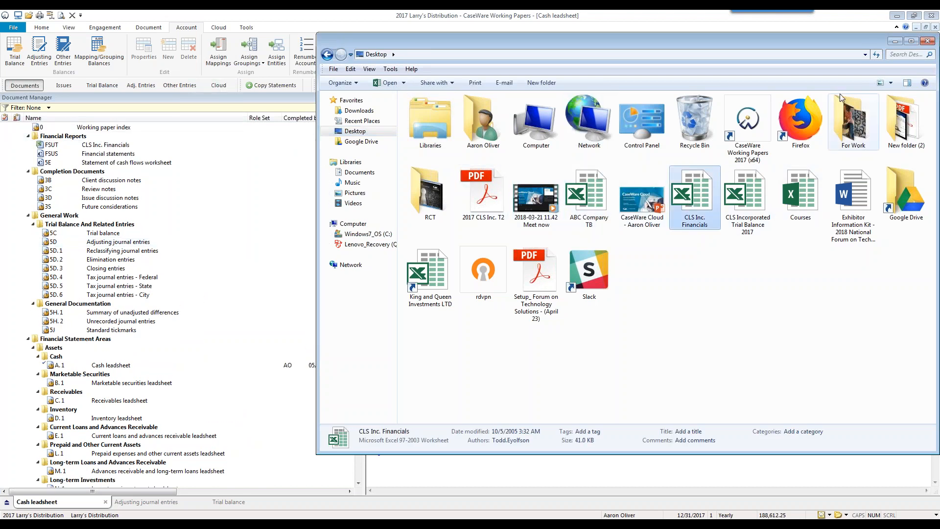
- Open the CLS Inc. Financials workbook and examine the formulas behind its year headings, Cash balances and company name
left_click(926, 41)
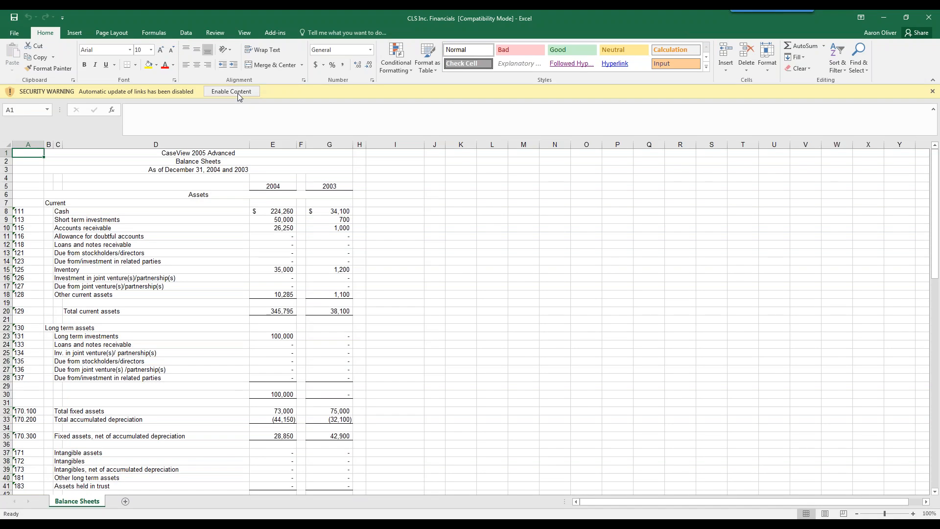
left_click(270, 186)
left_click(326, 186)
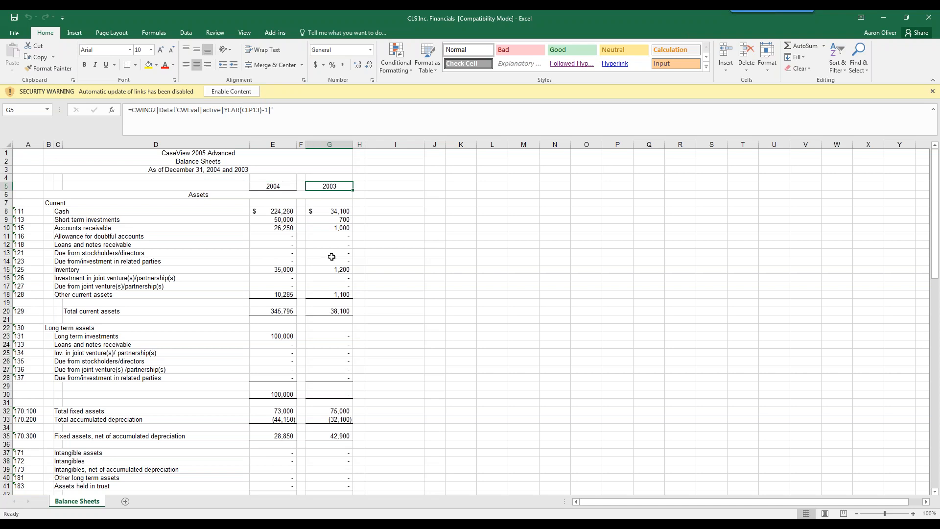
left_click(285, 211)
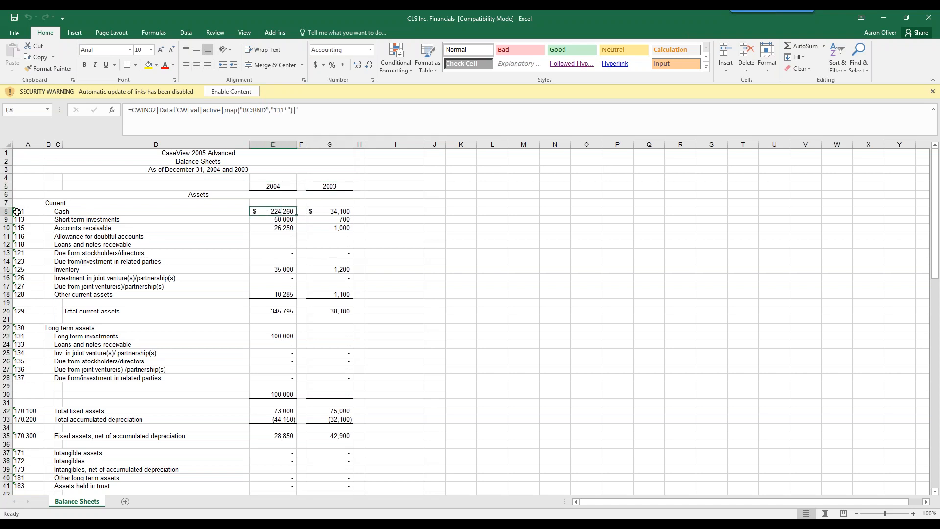
left_click(333, 210)
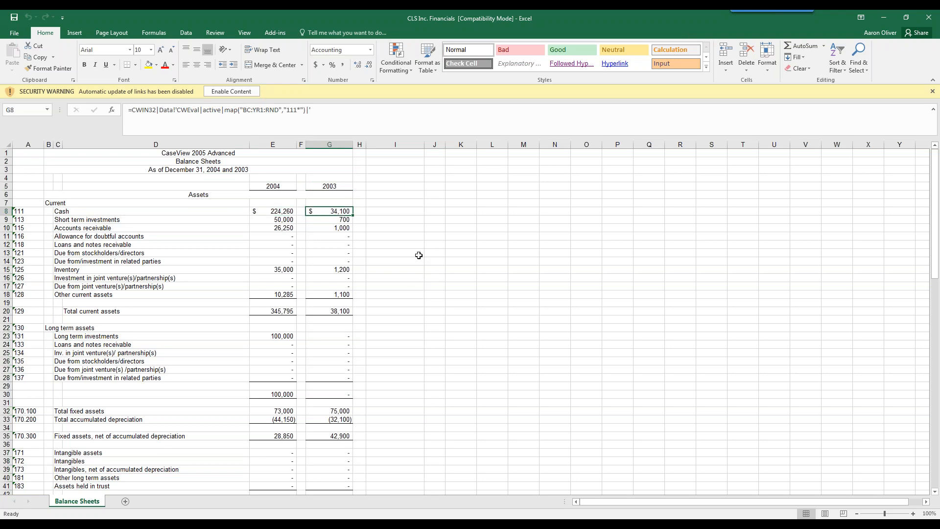
left_click(418, 255)
left_click(220, 153)
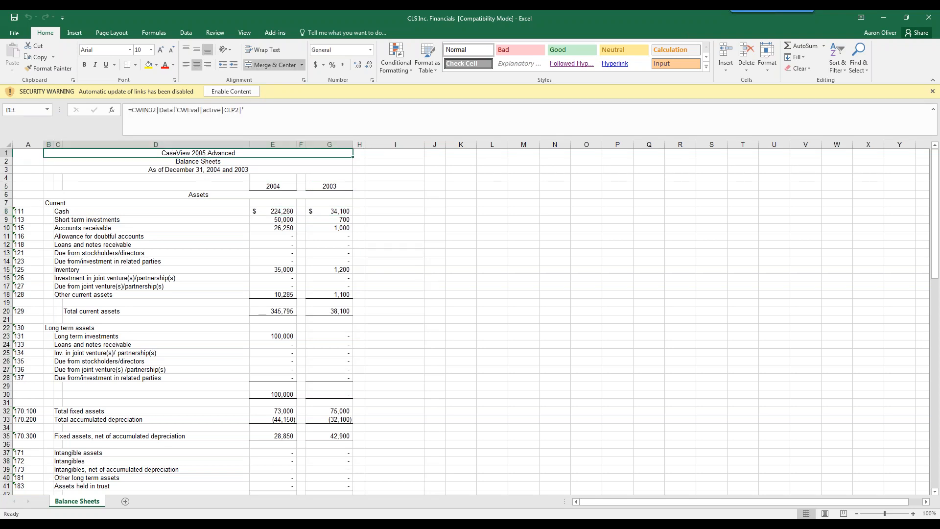
- Enable the workbook's linked content and open CaseWare Linkage for cell I8
left_click(234, 94)
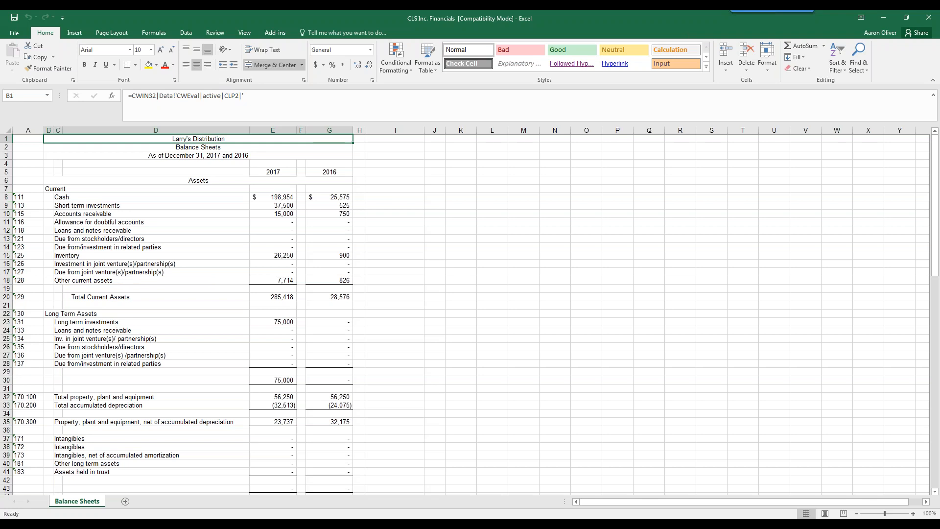
left_click(405, 197)
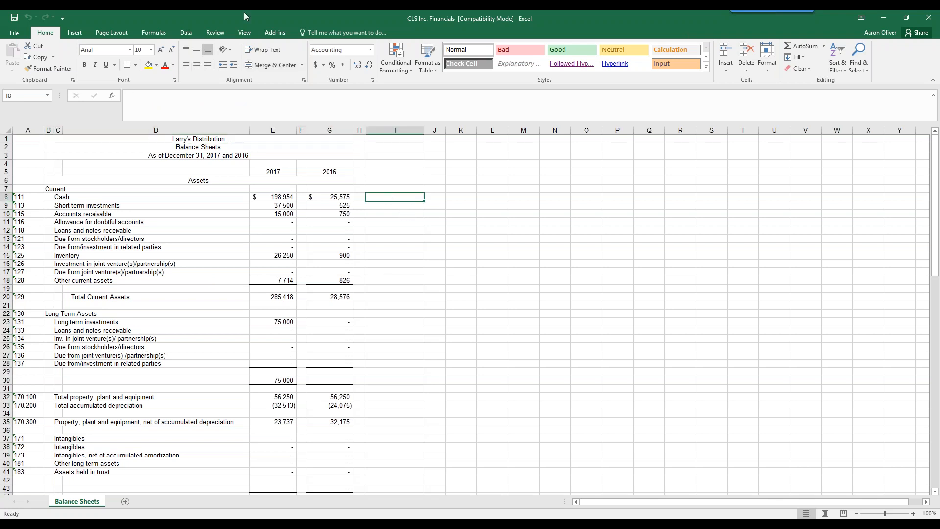
left_click(277, 34)
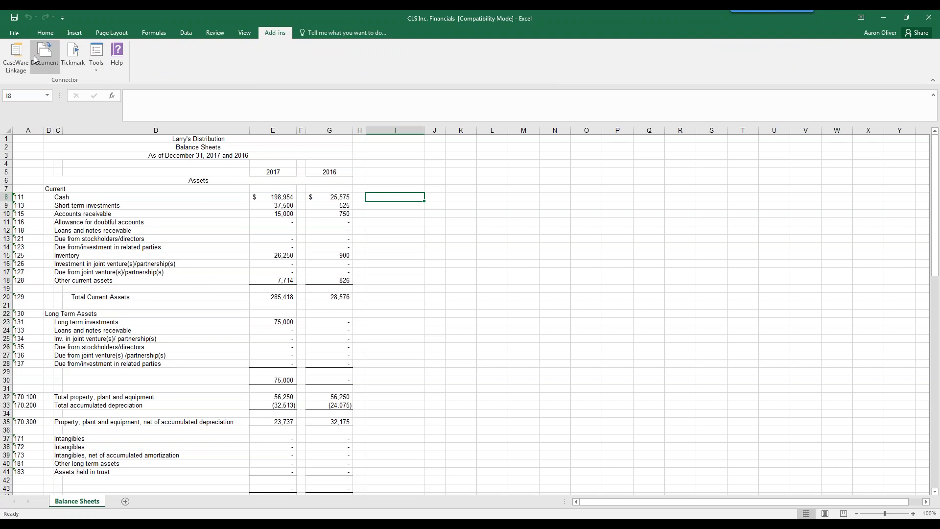
left_click(19, 59)
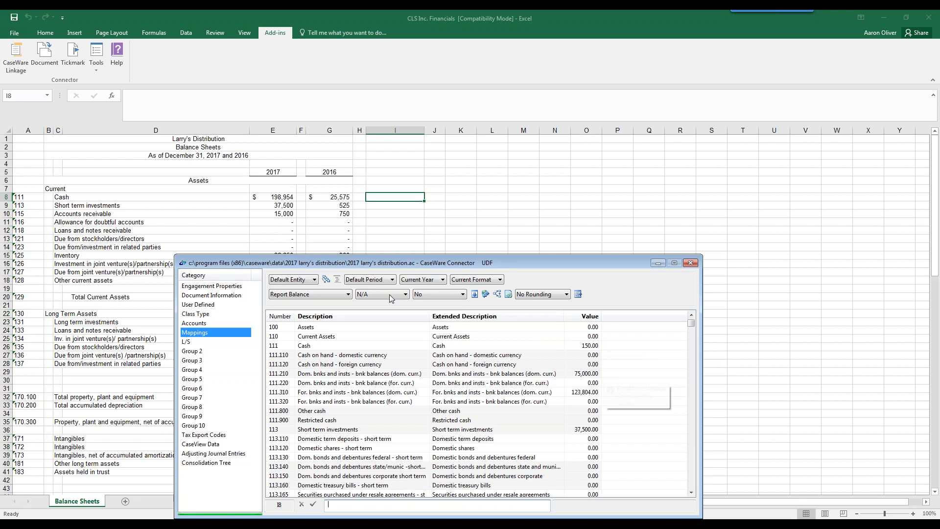
- Set the linkage entity to Larry's Distribution and turn on subtotals for the mapping values
left_click(310, 280)
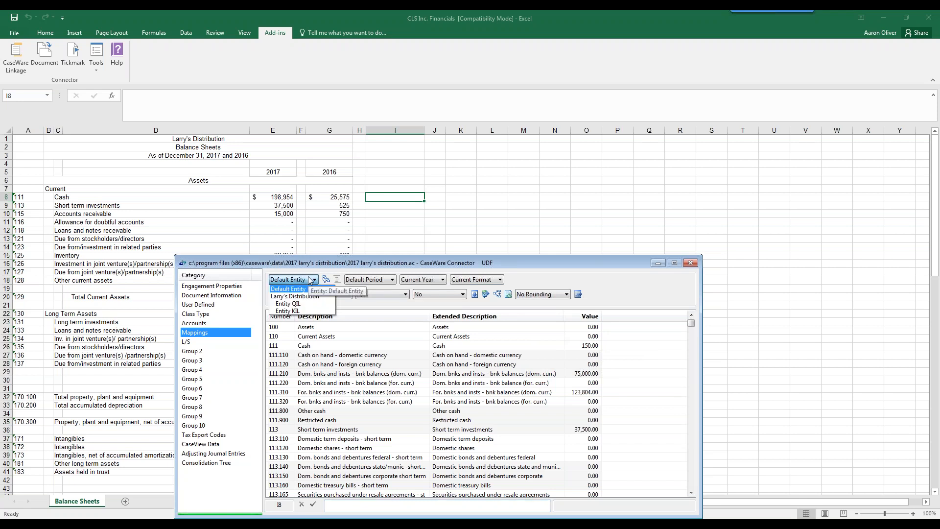
left_click(305, 296)
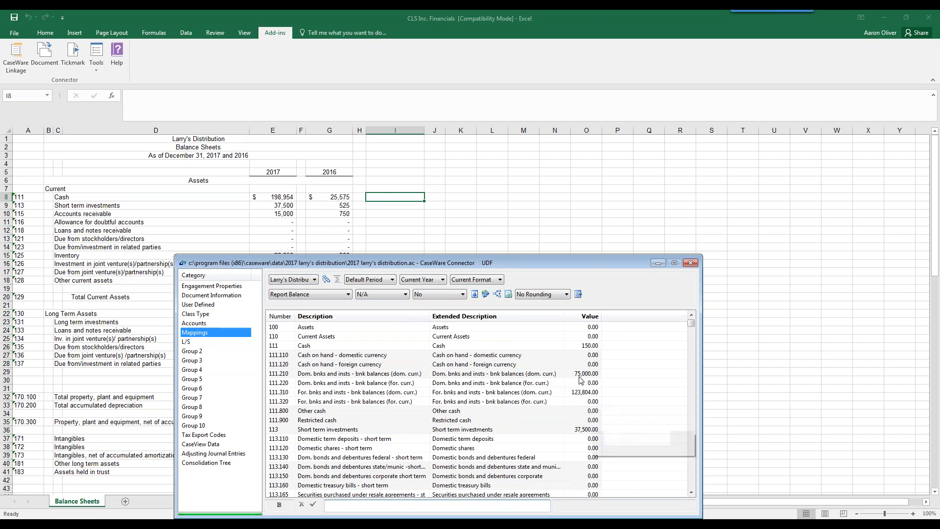
mouse_move(584, 348)
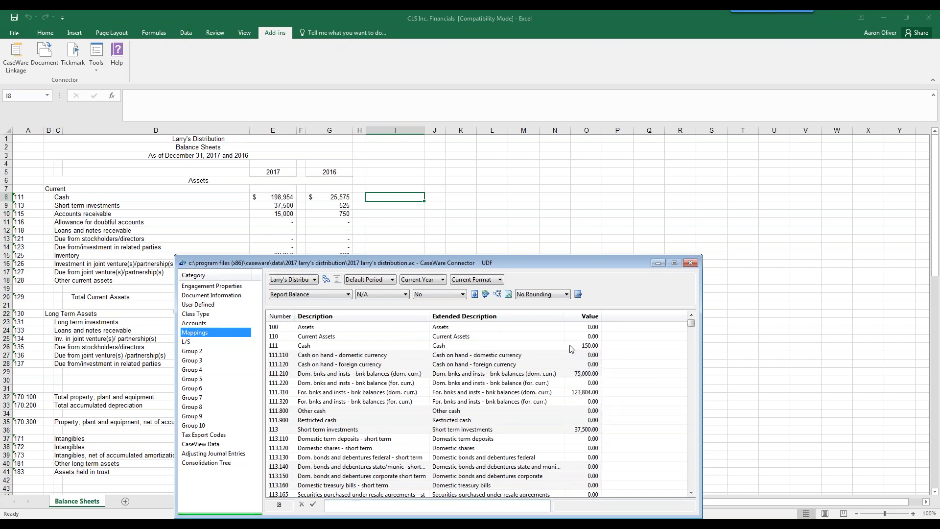
left_click(456, 295)
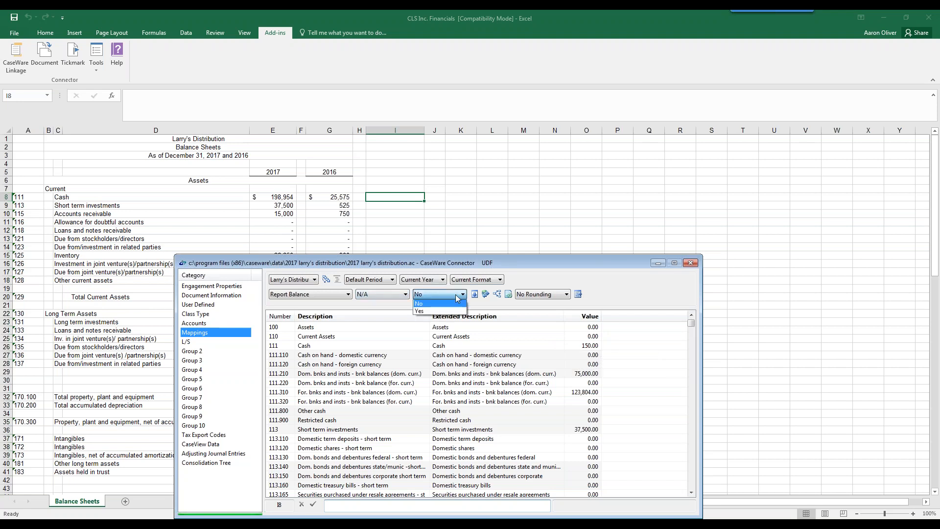
left_click(456, 294)
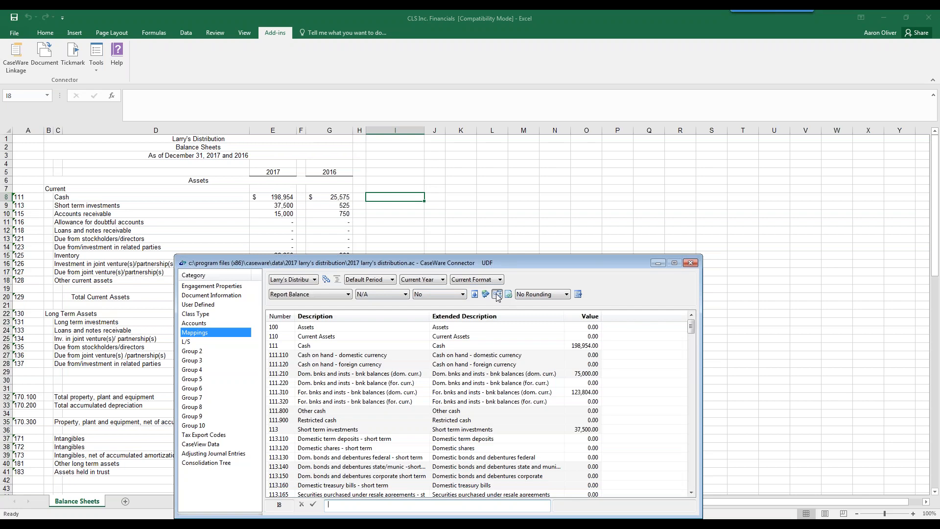
mouse_move(582, 347)
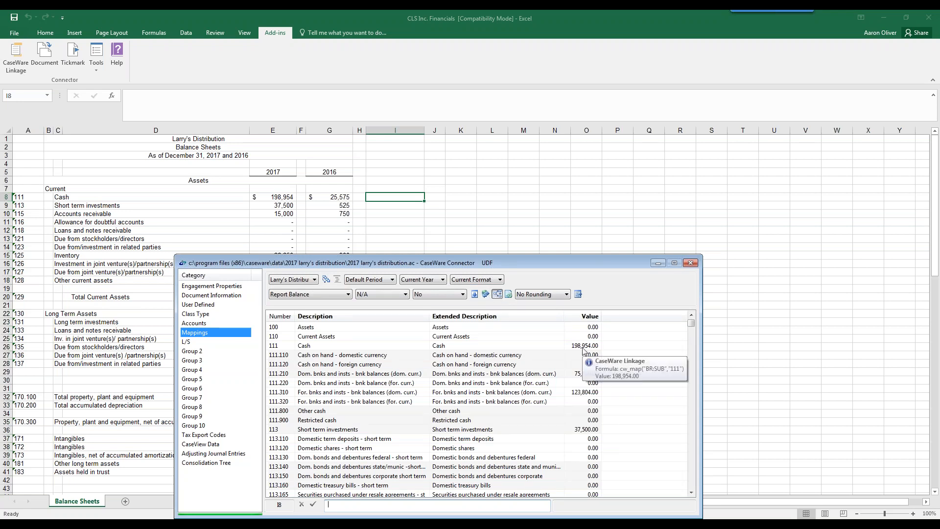
left_click(498, 295)
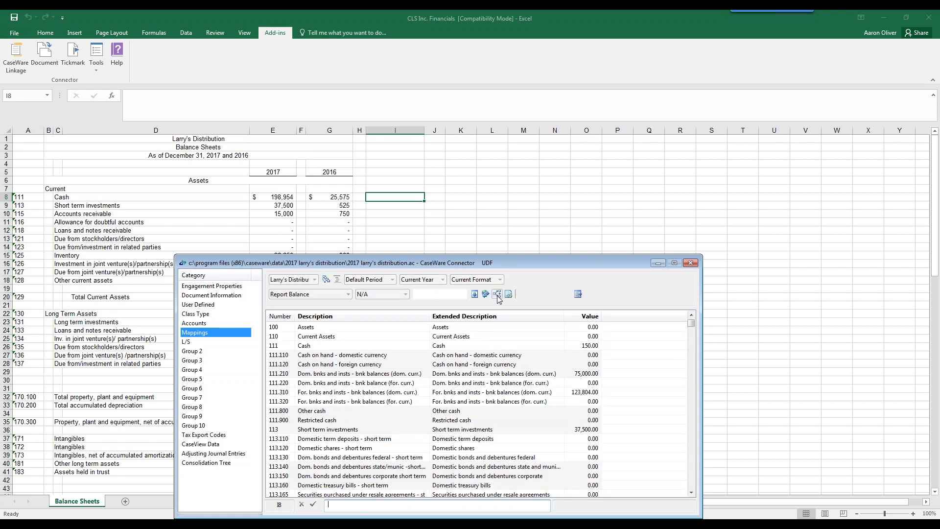
mouse_move(534, 395)
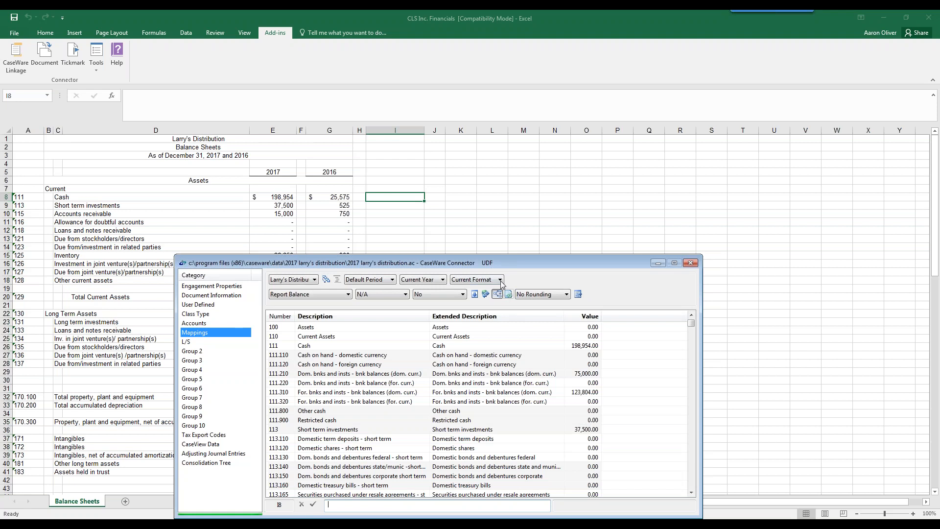
- Insert the Cash mapping 111 balance into cell I8 as cw_map("BR:SUB","111")
left_click(589, 345)
left_click_drag(331, 508, 405, 502)
left_click(405, 505)
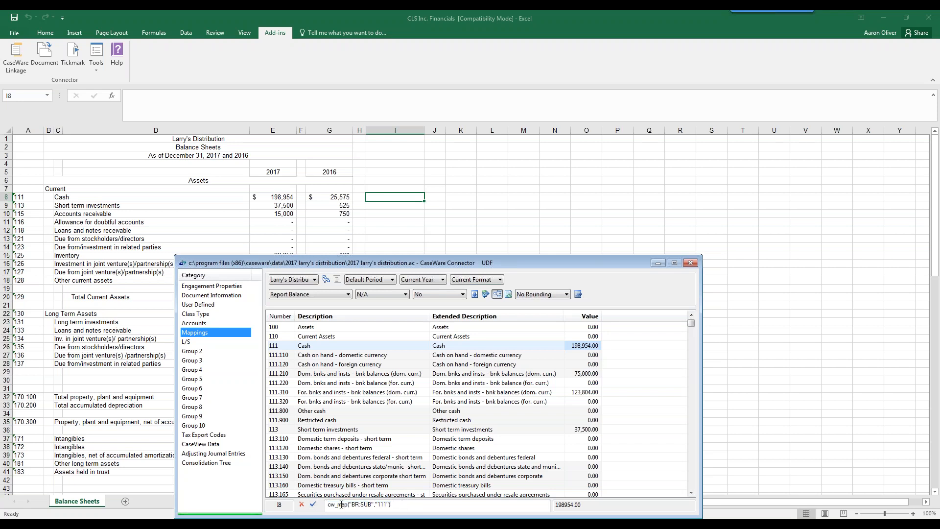
left_click(313, 505)
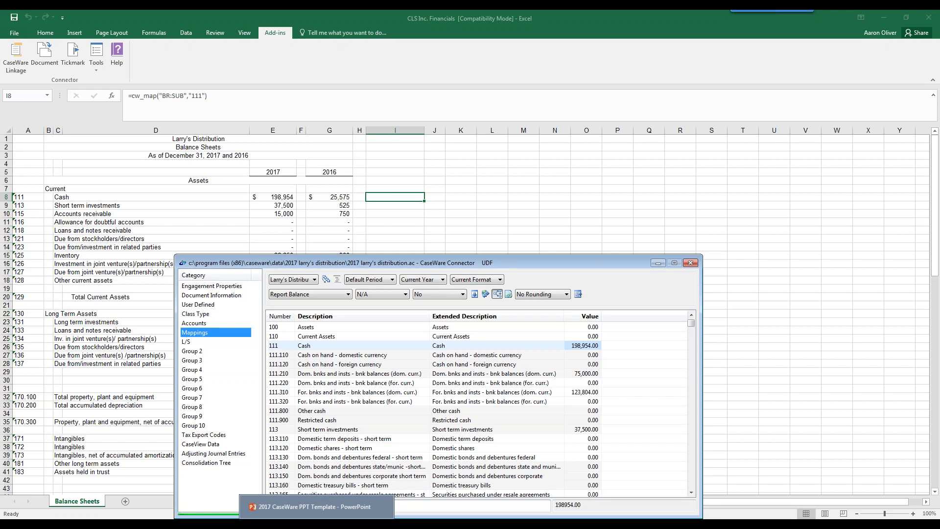
- Choose the Short term investments mapping 113 value for cell I9 and set the linkage year to Prior Year 1
left_click(395, 207)
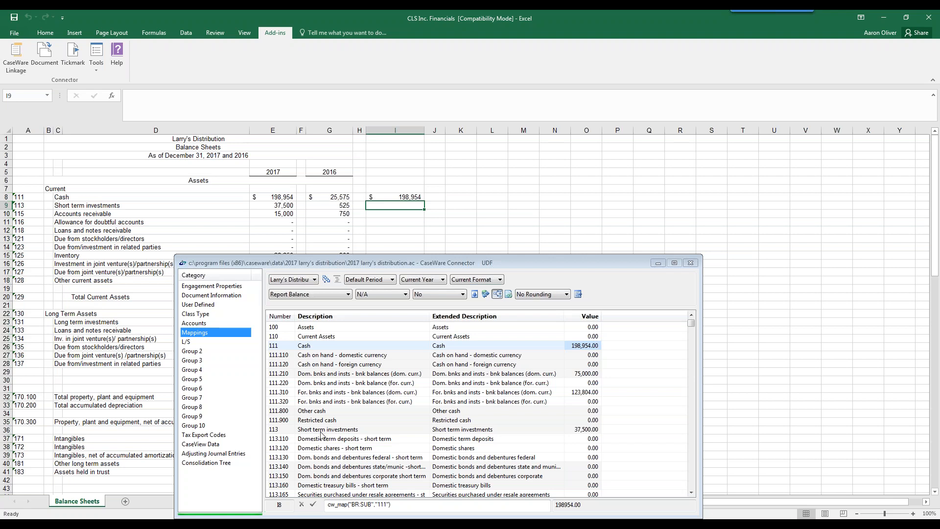
left_click(582, 430)
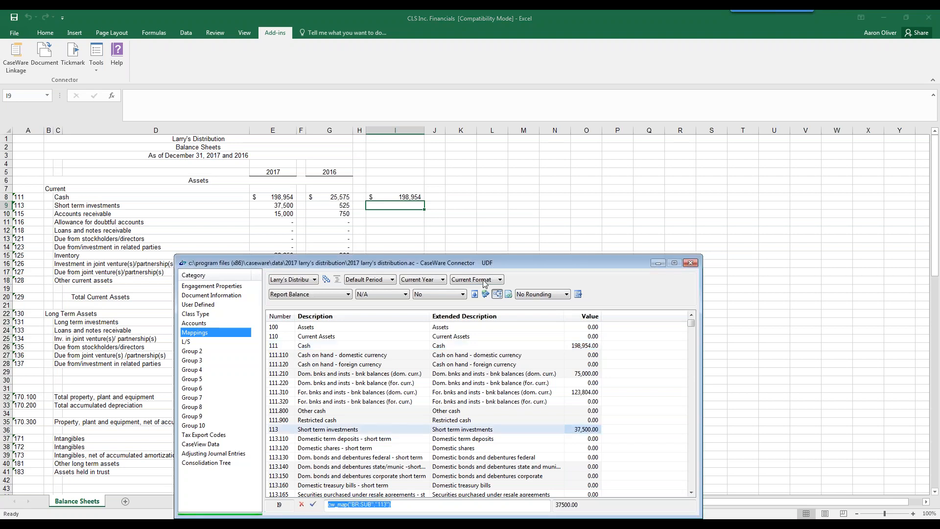
left_click(436, 280)
left_click(418, 296)
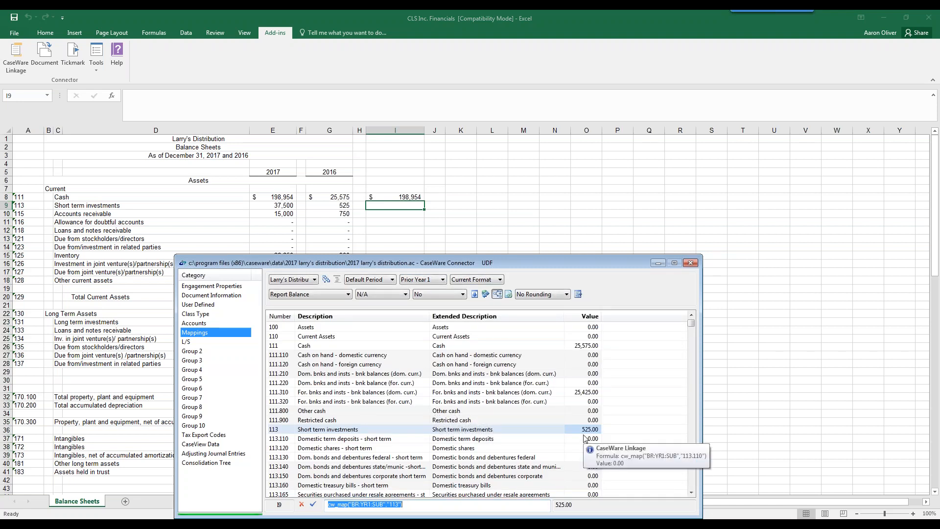
- Set the linkage entity to Entity QIL with Report Balance and insert the Short term investments linkage into cell I9
left_click(371, 279)
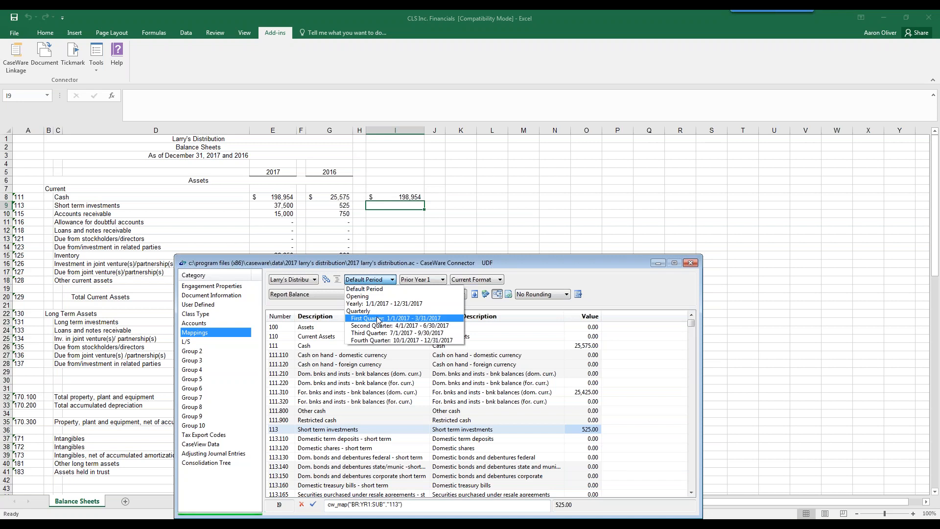
left_click(326, 281)
left_click(314, 279)
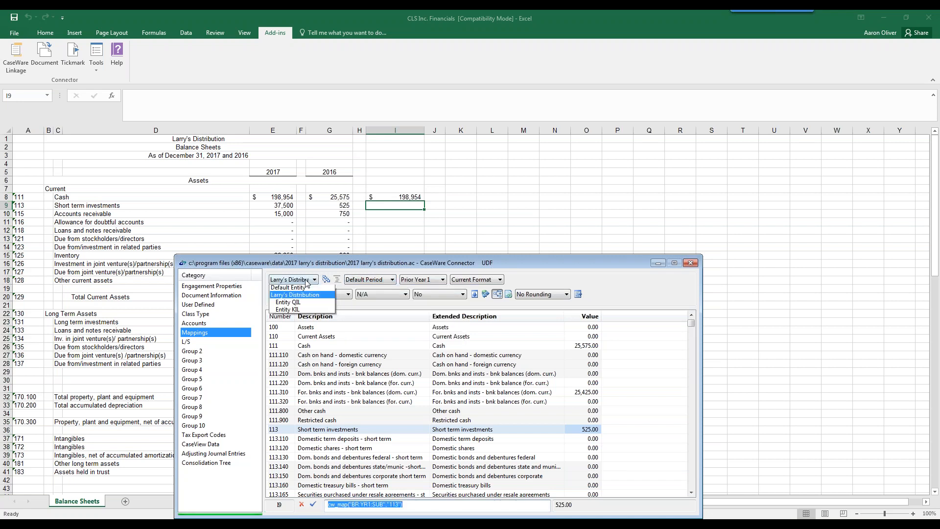
left_click(296, 304)
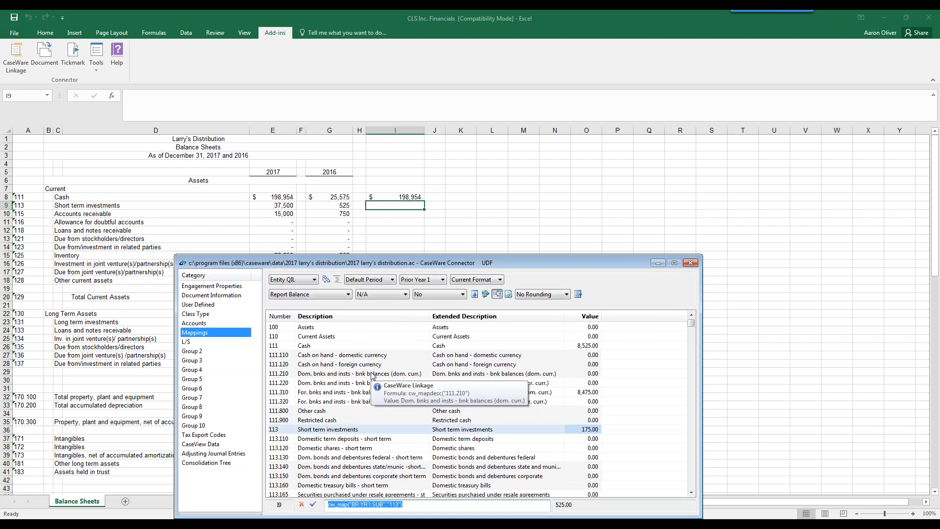
left_click(313, 294)
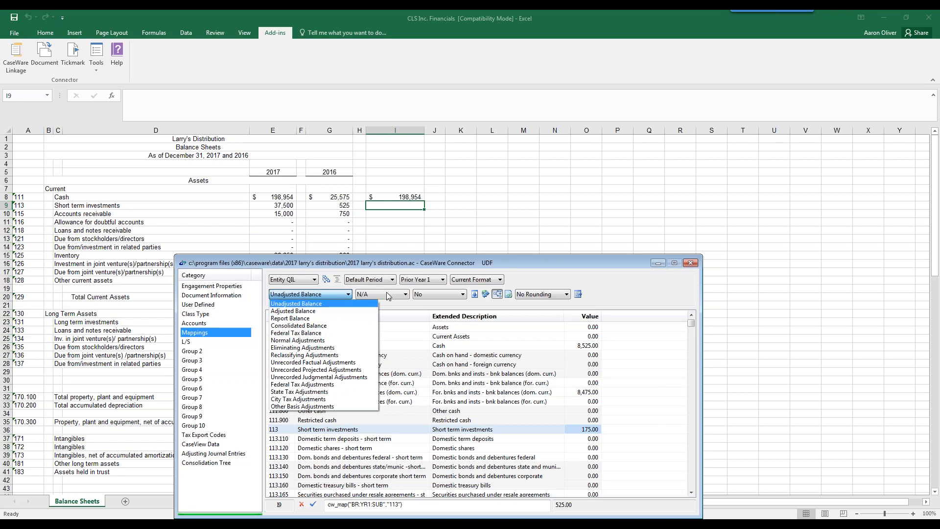
left_click(293, 318)
left_click(396, 295)
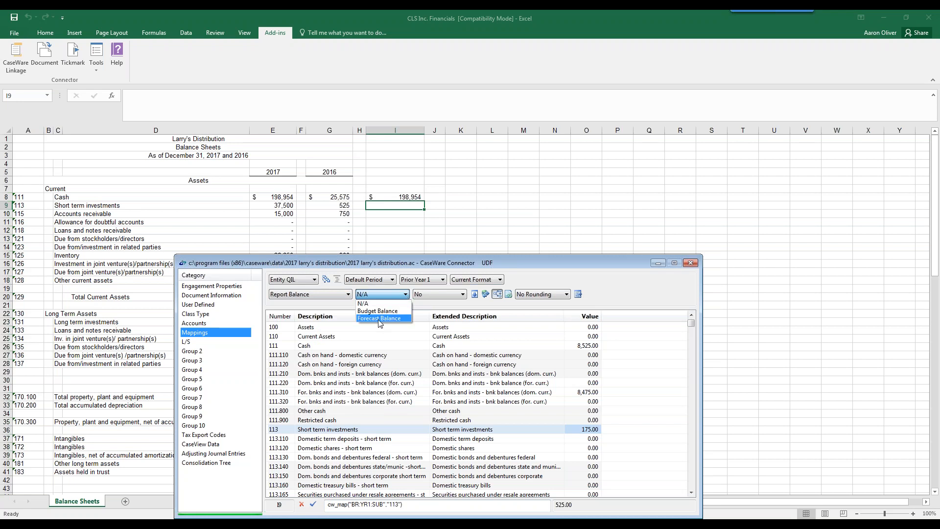
left_click(467, 311)
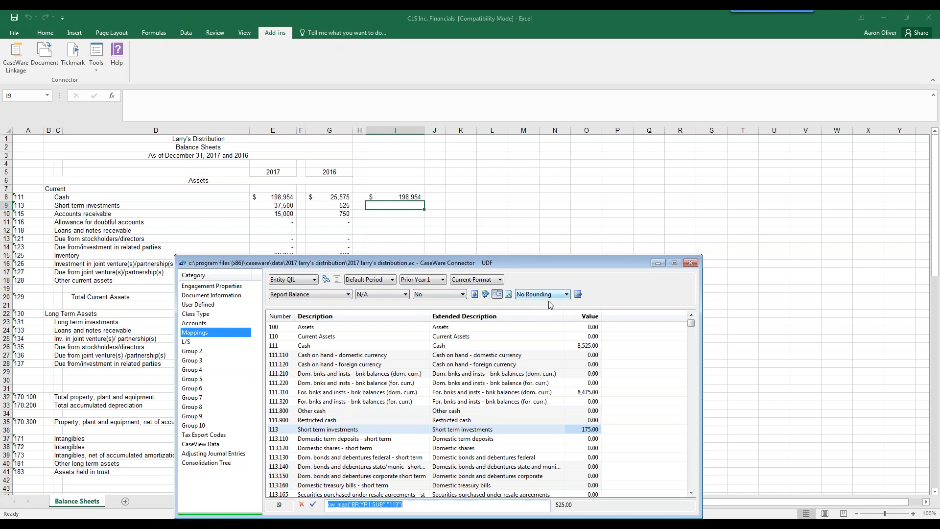
left_click(313, 506)
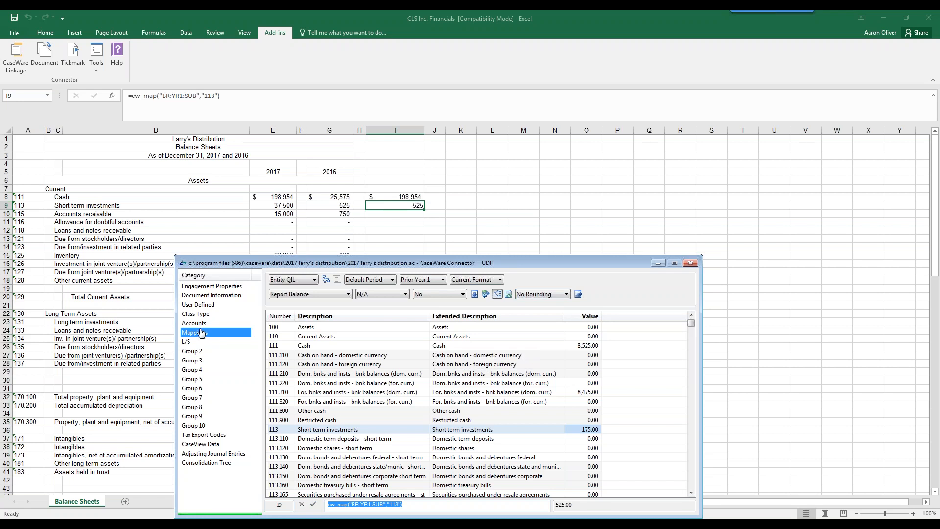
- Examine the linkage values available under the L/S category and the numbered grouping categories
left_click(193, 342)
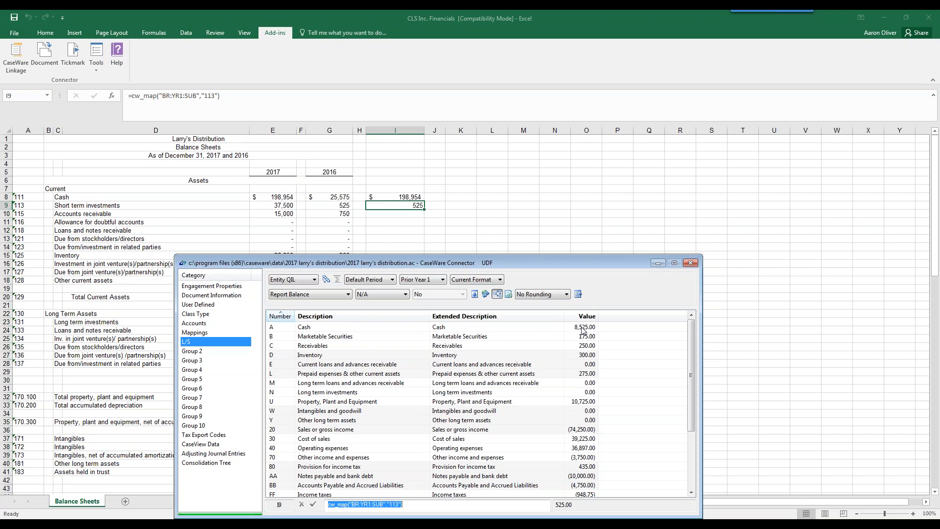
left_click(195, 351)
left_click(195, 361)
left_click(195, 372)
left_click(196, 386)
left_click(196, 397)
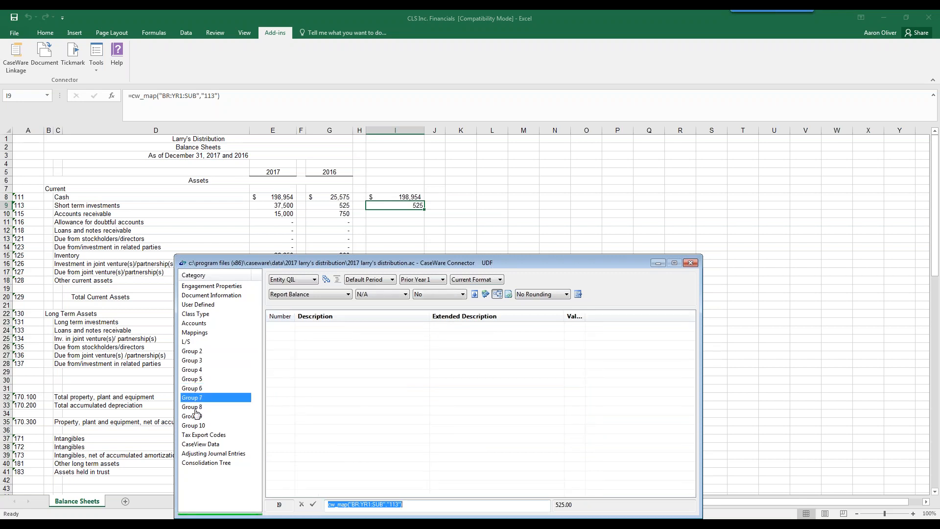
left_click(190, 344)
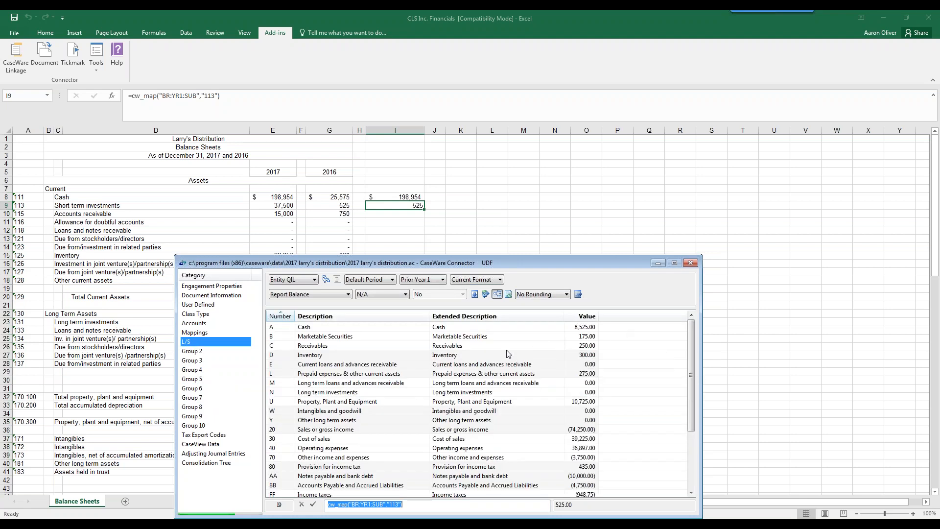
- Link cell I9 to the Operating Name engagement property as cw_clp("clp2")
left_click(197, 288)
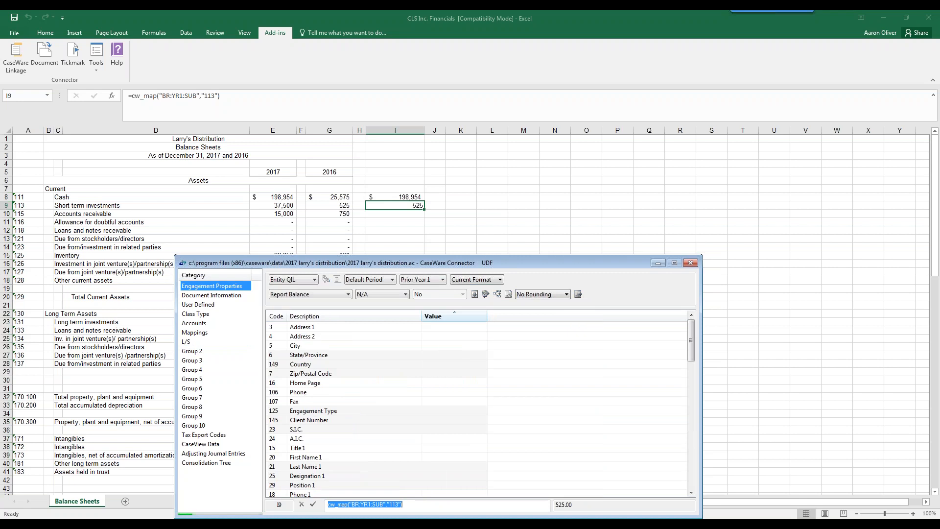
left_click_drag(689, 342, 691, 473)
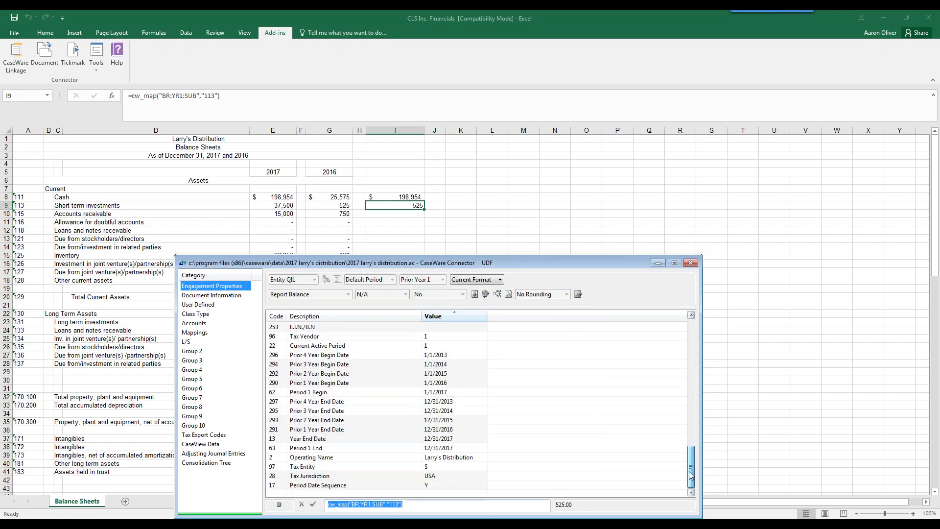
left_click(448, 457)
left_click(313, 504)
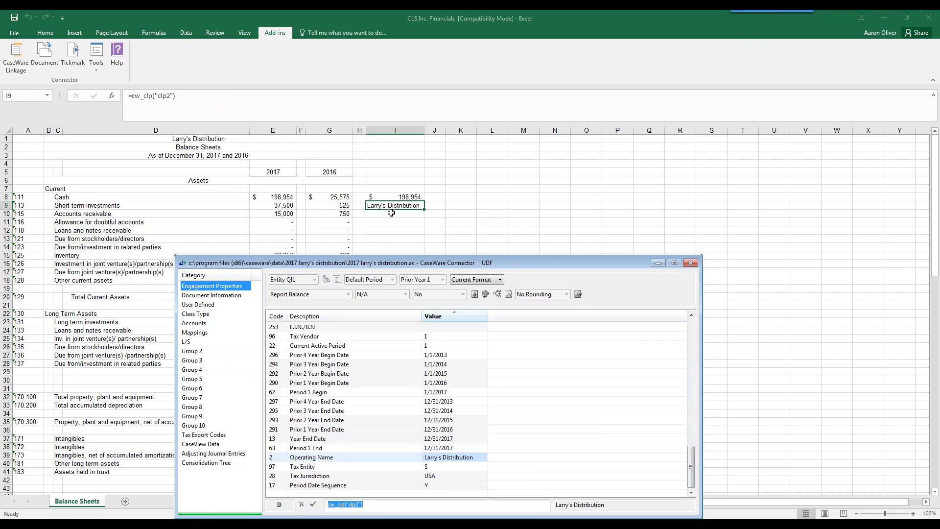
- Examine the Tax Export Codes and Class Type linkage categories, preview the Assets - Current - Other Quick value, and close the linkage window
left_click(215, 435)
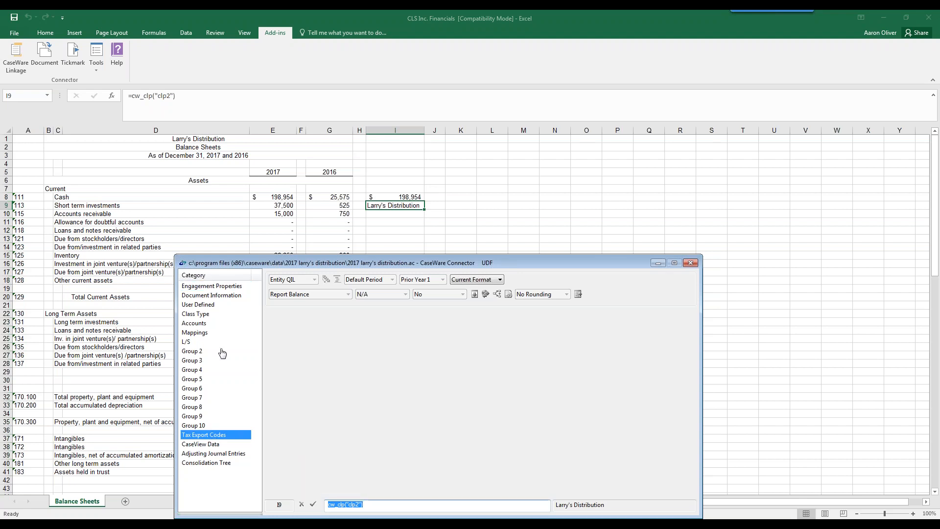
left_click(215, 313)
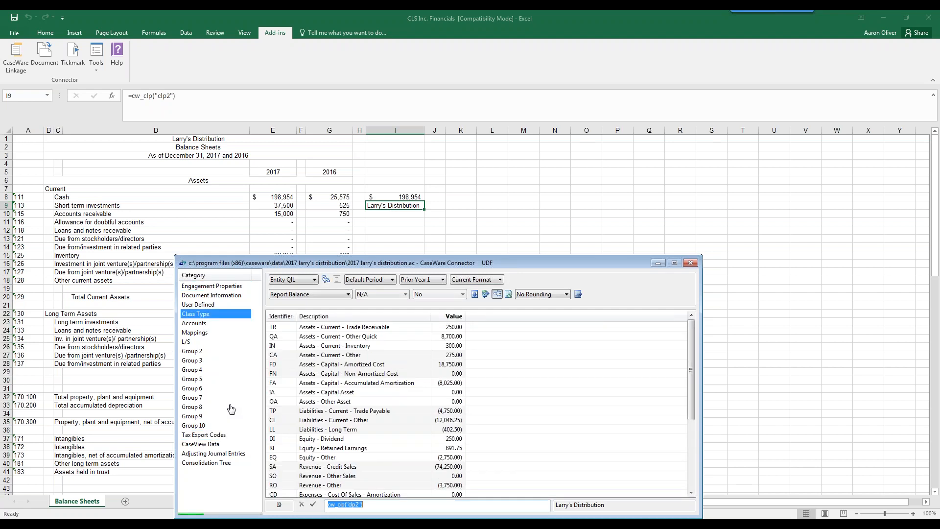
left_click(448, 336)
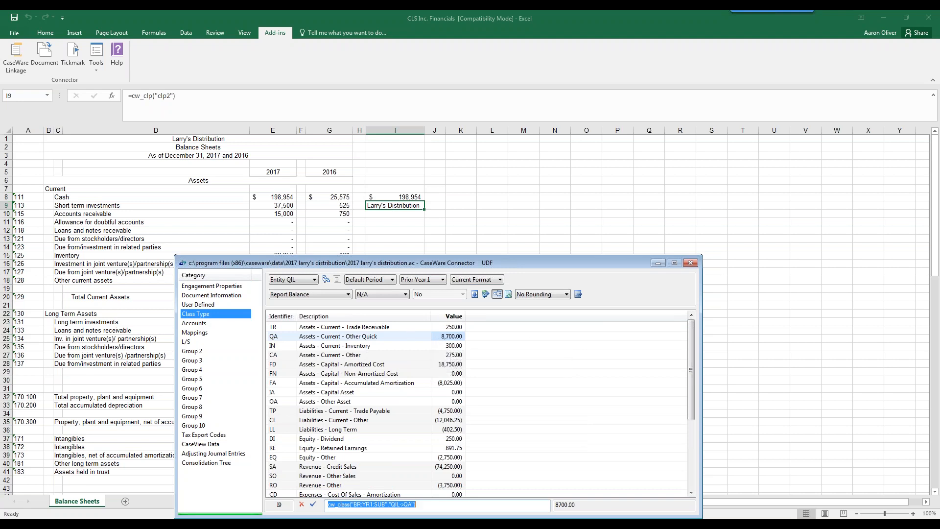
left_click(691, 263)
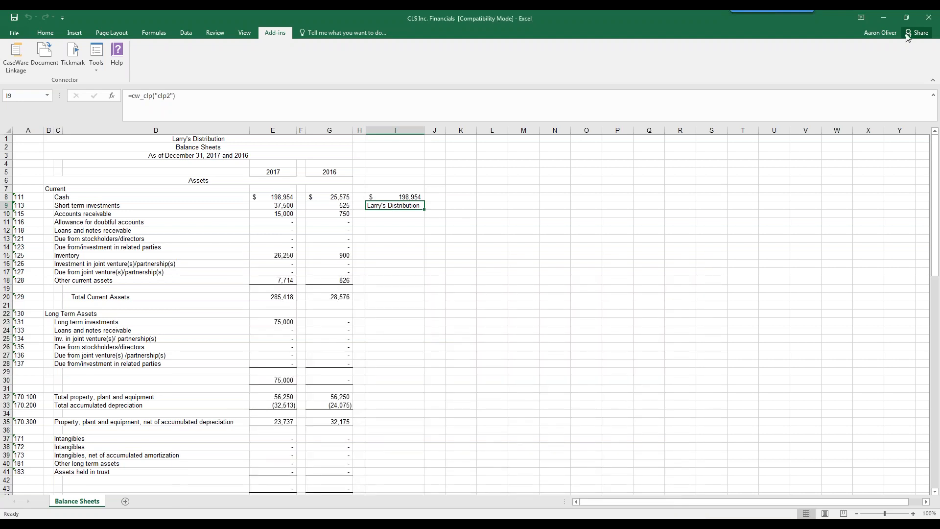
- Insert a document reference to 5C Trial balance in cell I12, with the document name included
left_click(414, 230)
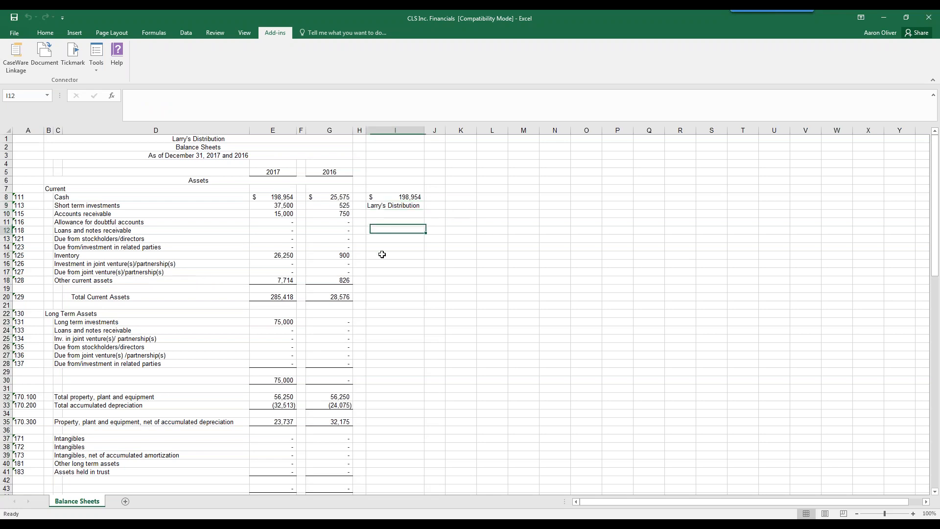
left_click(43, 56)
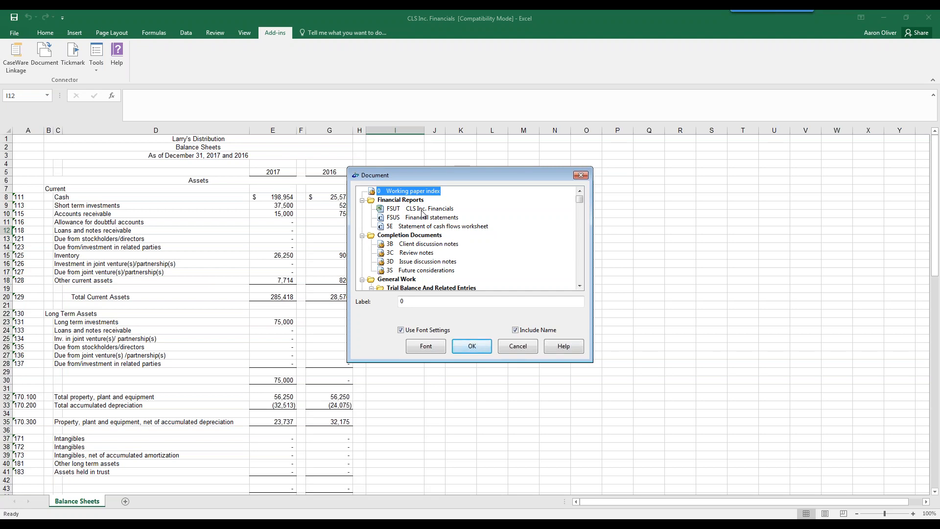
scroll(423, 250, "down", 2)
left_click(426, 247)
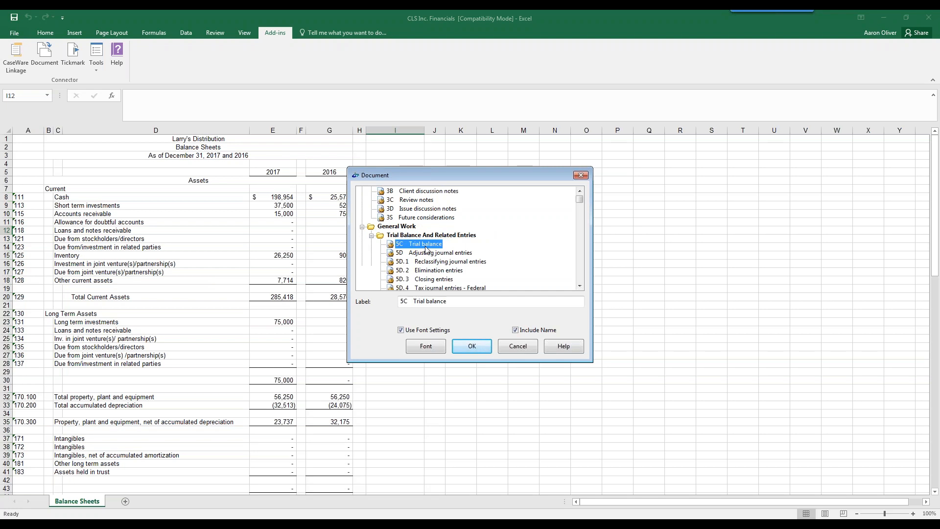
left_click(478, 349)
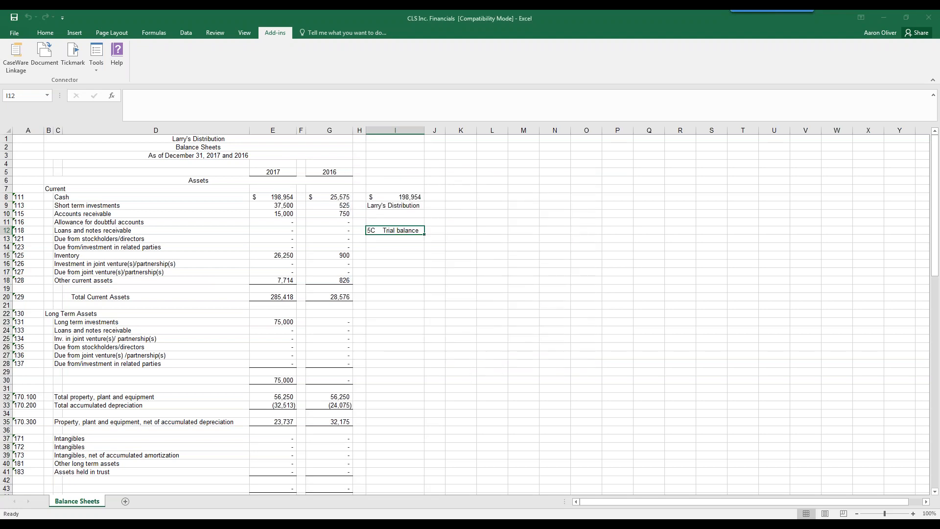
left_click(397, 280)
left_click(391, 256)
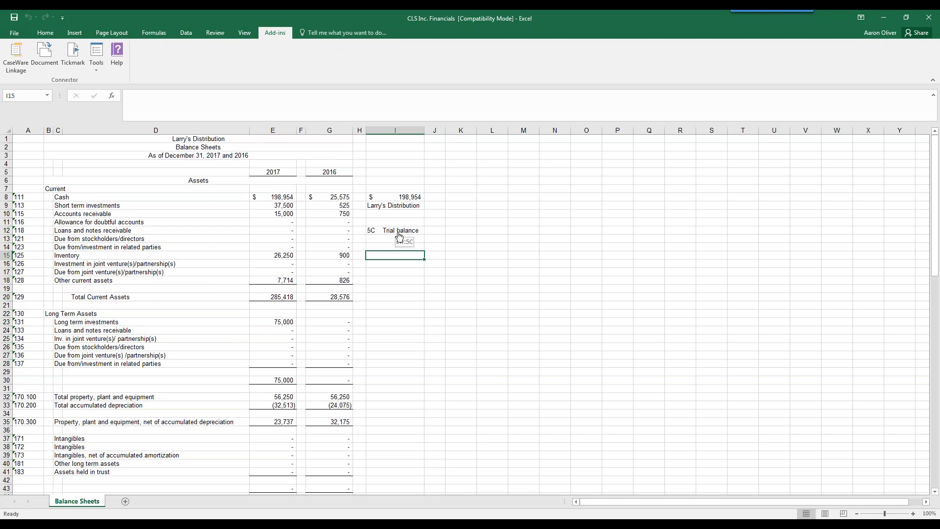
- Insert the FS Forward to F/S tickmark in cell I14 with its image, ID and description
left_click(391, 247)
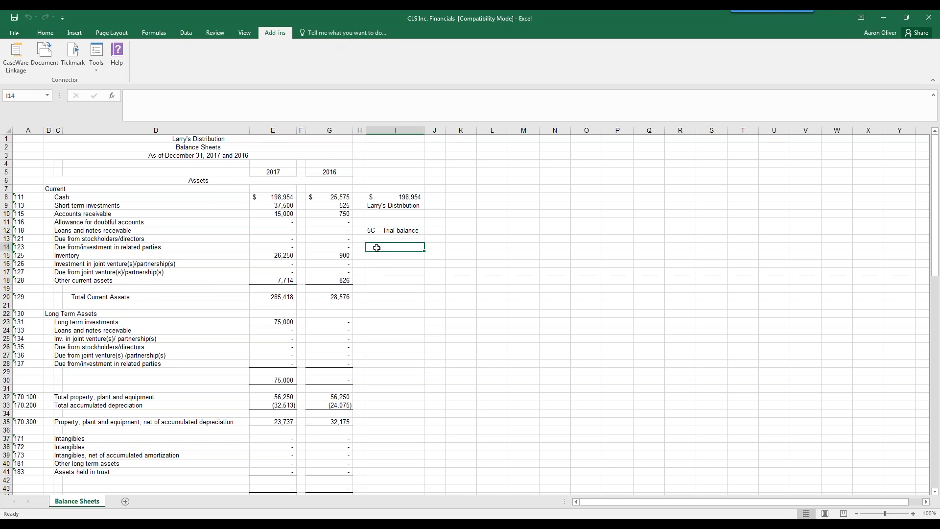
left_click(73, 54)
left_click(416, 207)
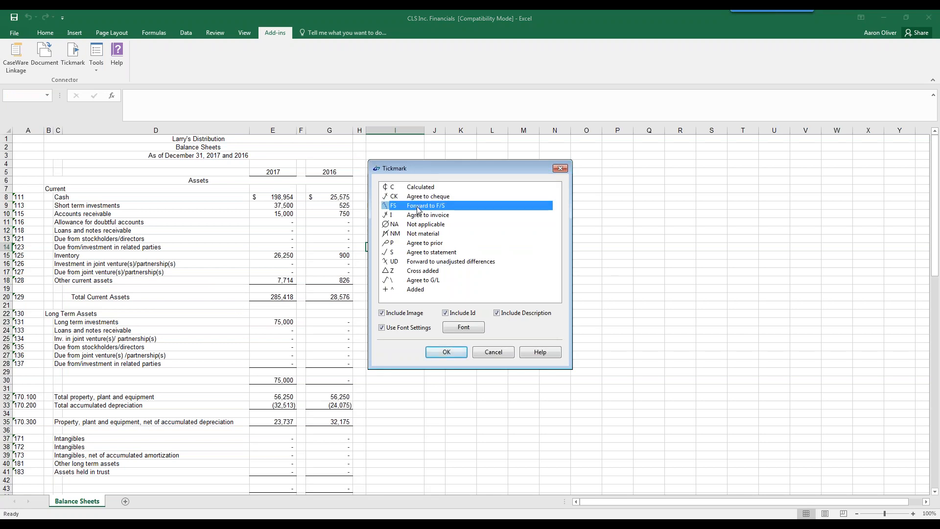
left_click(446, 353)
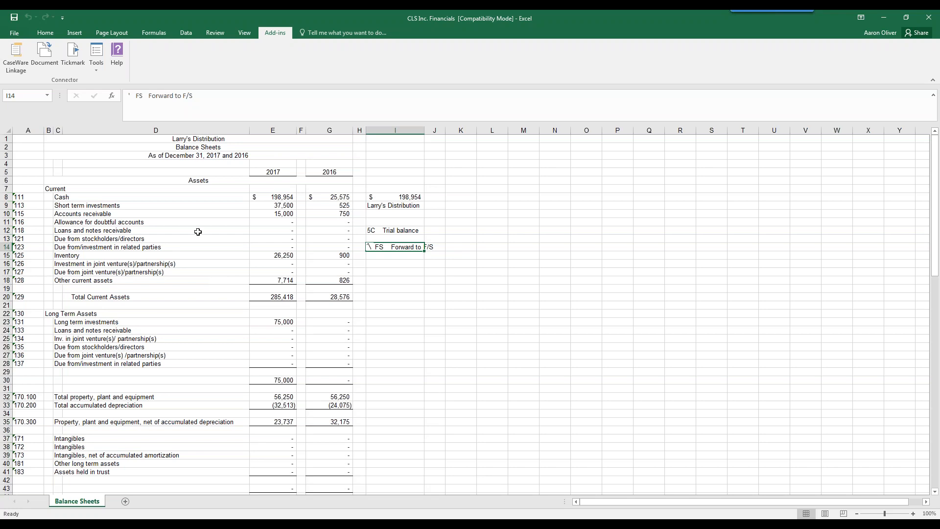
- Examine the Connector conversion options for third party formulas and DDE links
left_click(97, 70)
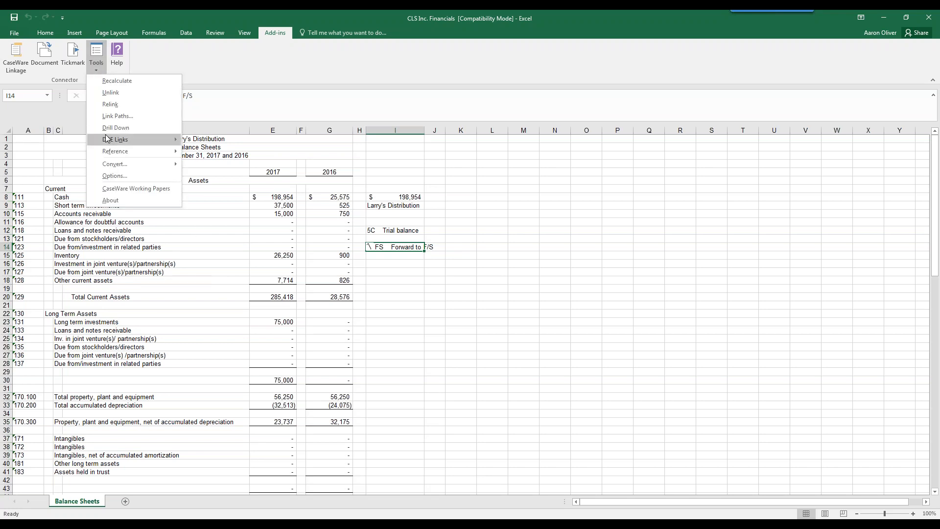
mouse_move(128, 166)
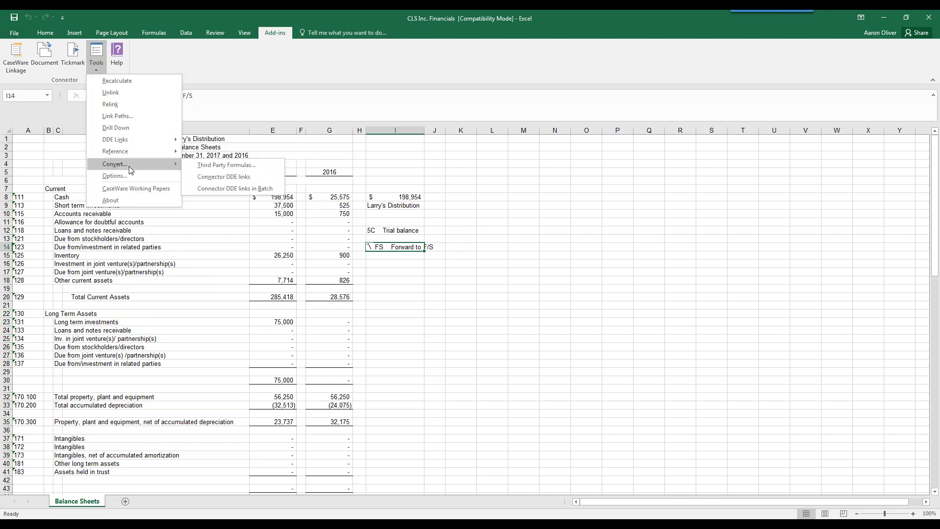
left_click(225, 166)
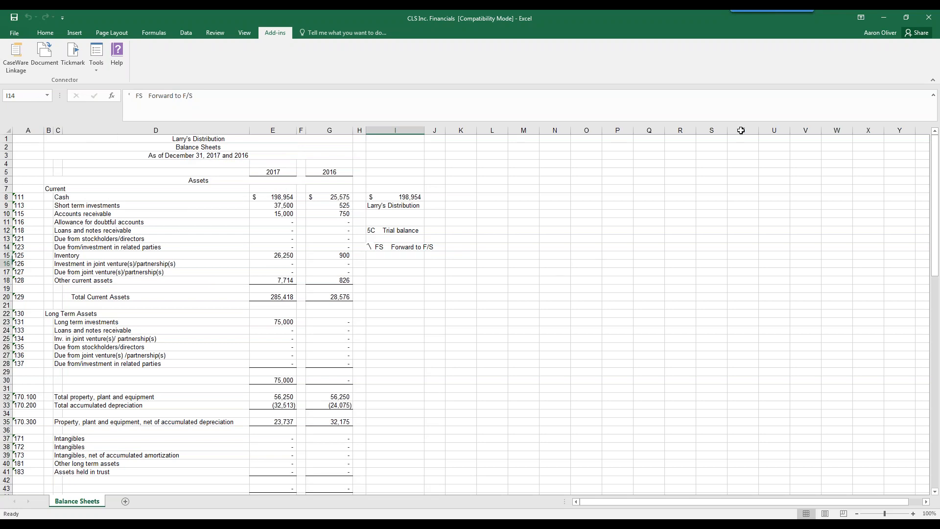
- Close the CLS Inc. Financials workbook by ending its unresponsive Excel task in Windows Task Manager
left_click(929, 17)
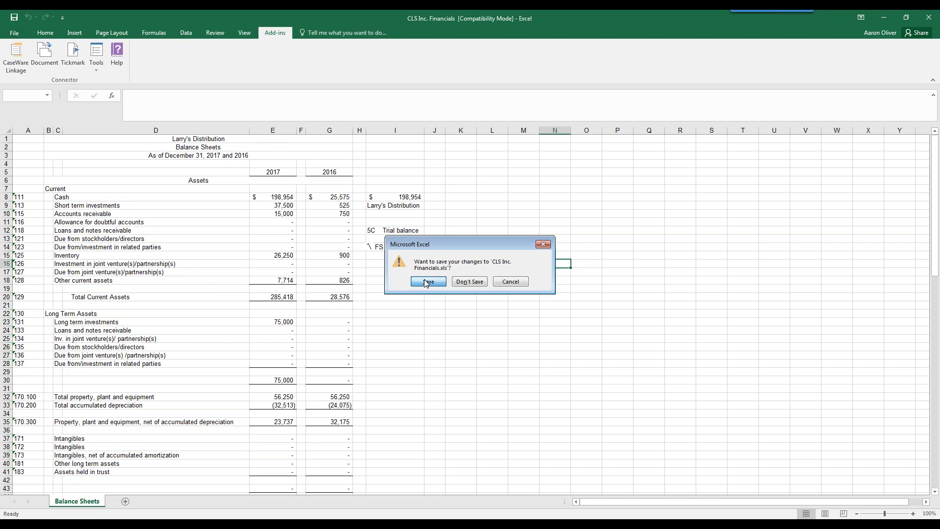
mouse_move(346, 524)
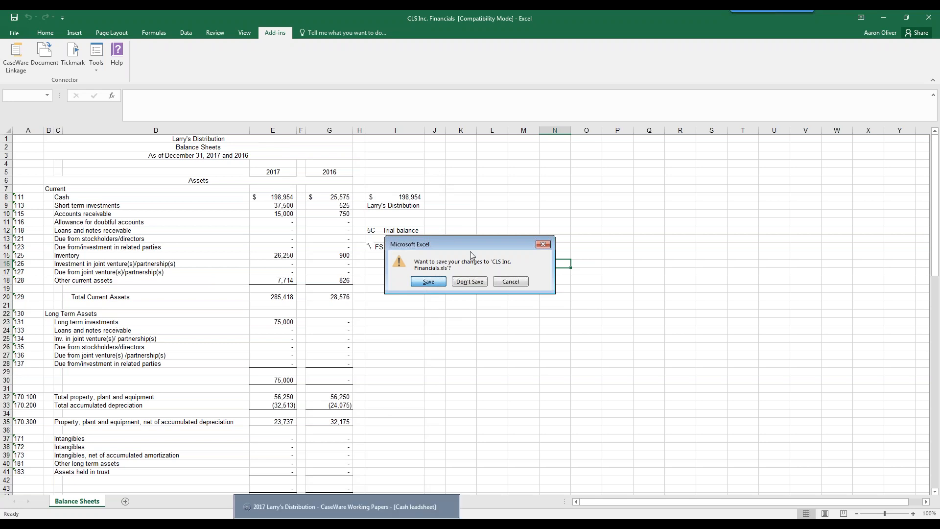
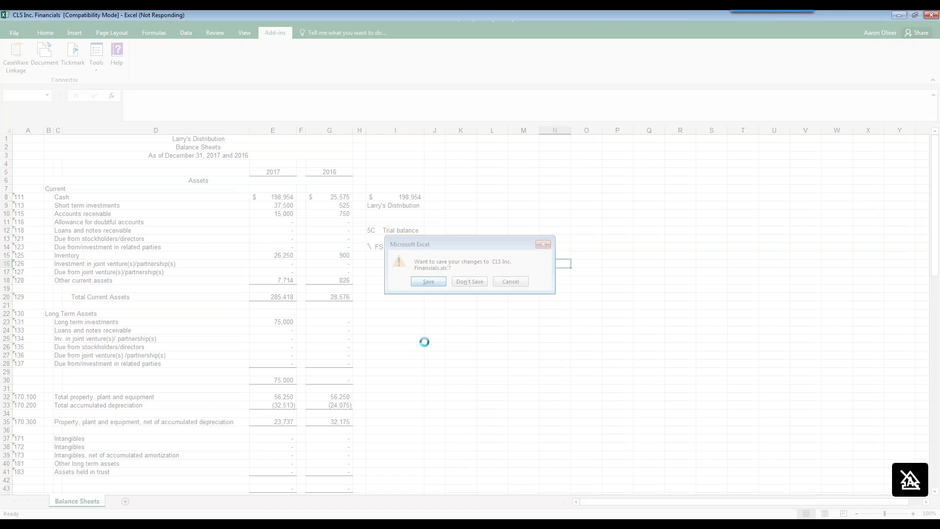
key("ctrl+alt+Delete")
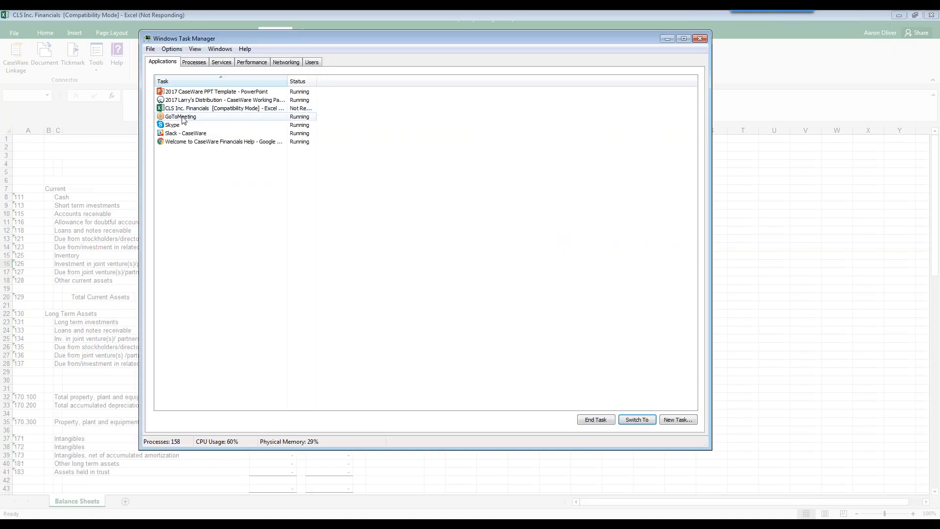
left_click(185, 109)
left_click(585, 420)
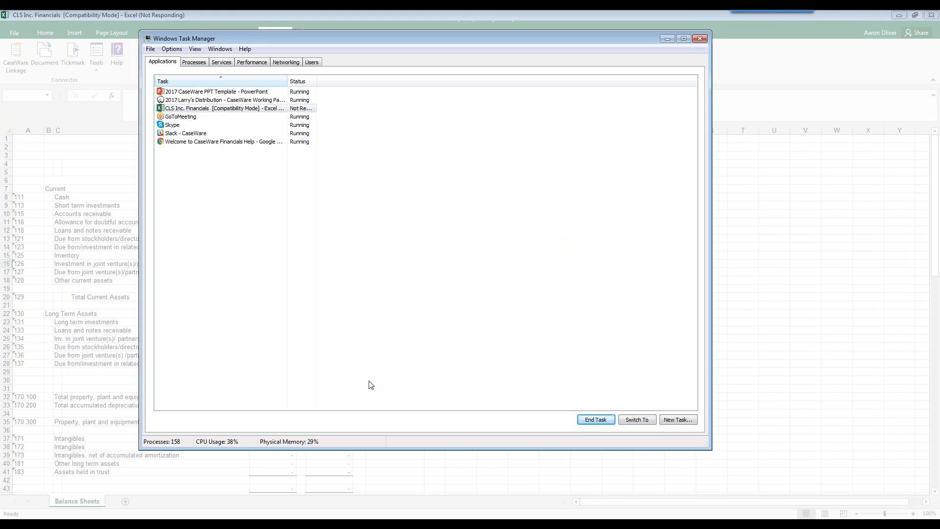
left_click(208, 108)
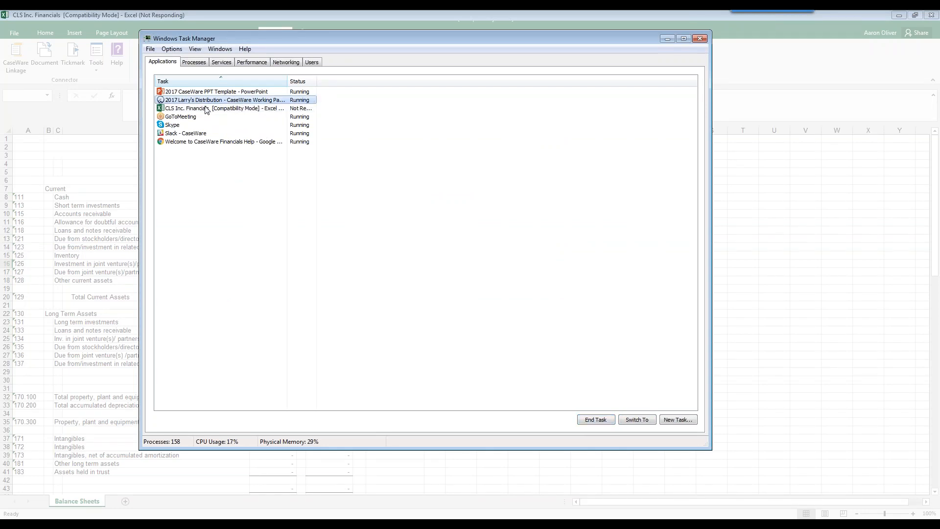
left_click(595, 419)
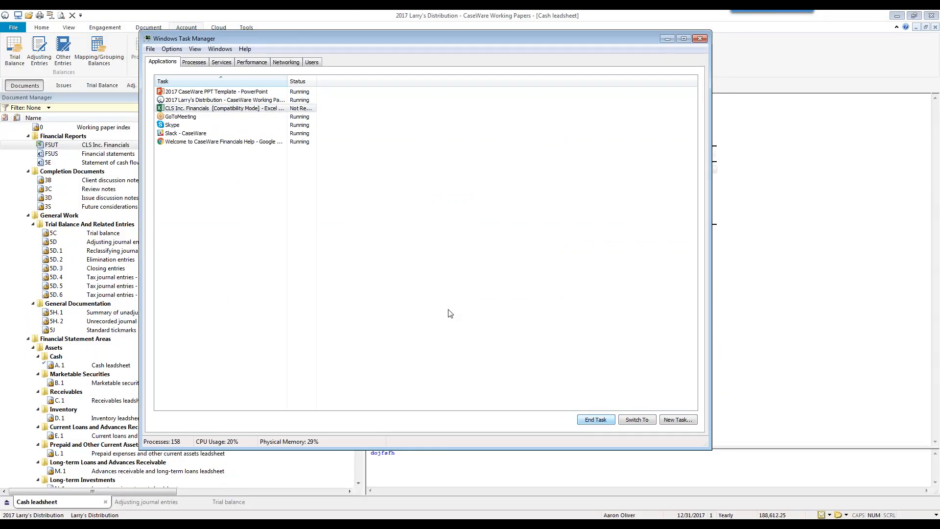
left_click(700, 38)
- Select the FSUT CLS Inc. Financials document and widen the Document Manager to show the review and modified columns
left_click(164, 240)
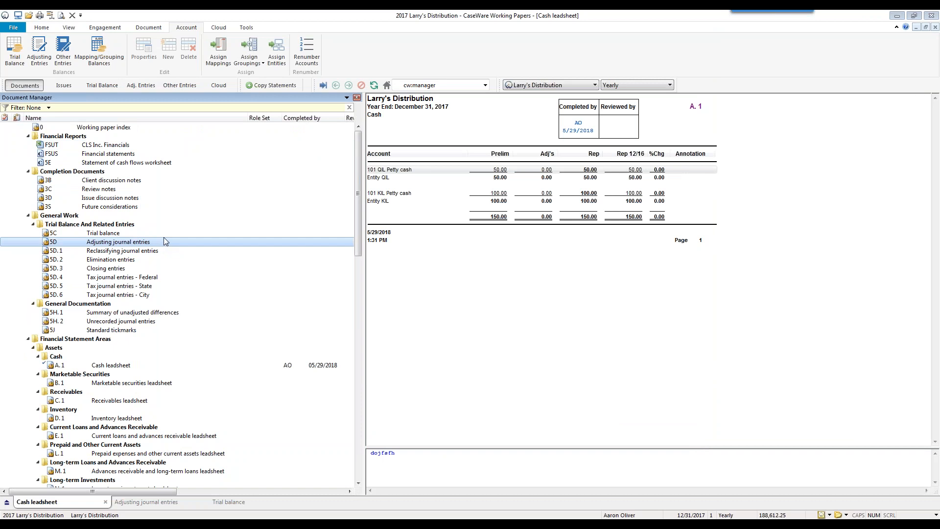
left_click(111, 162)
left_click(106, 153)
left_click(103, 143)
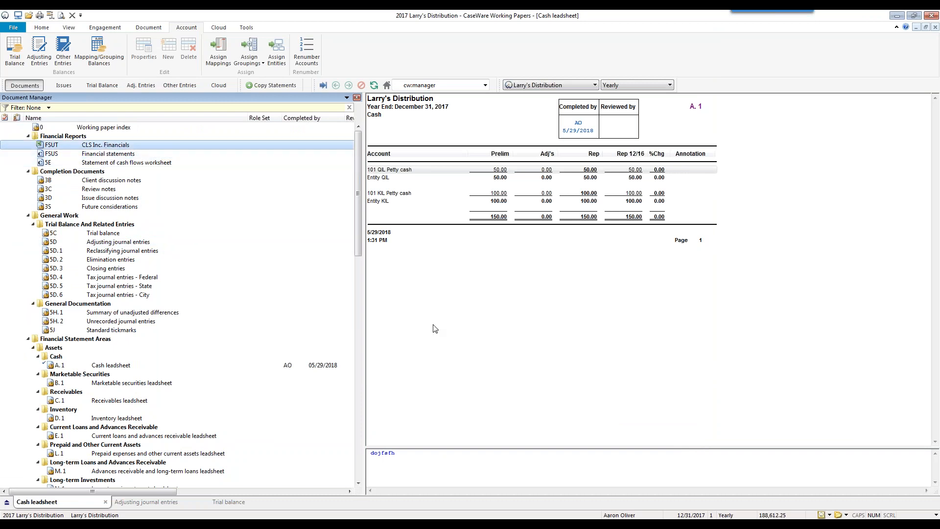
left_click_drag(364, 294, 561, 293)
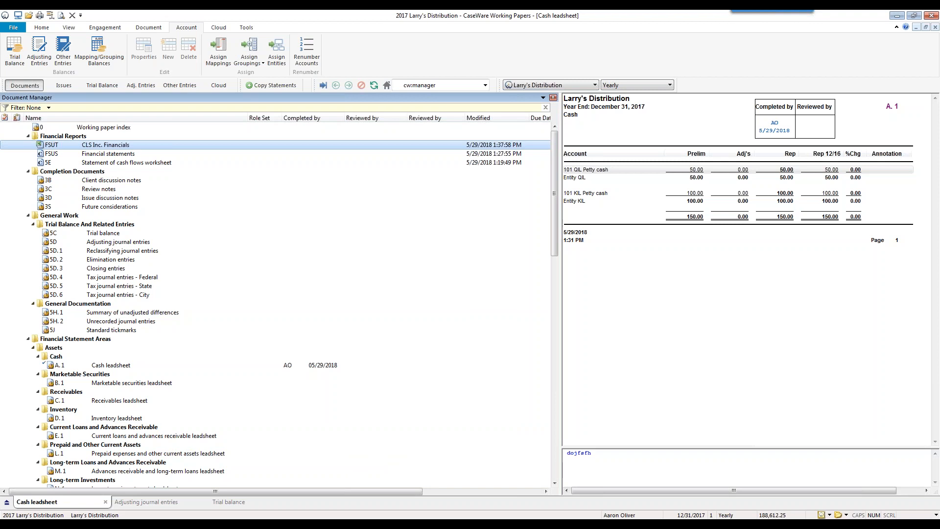
- Open the Documents - References folder in Windows Explorer and add the Bank Statement PDF to the Cash folder of the engagement
left_click(88, 523)
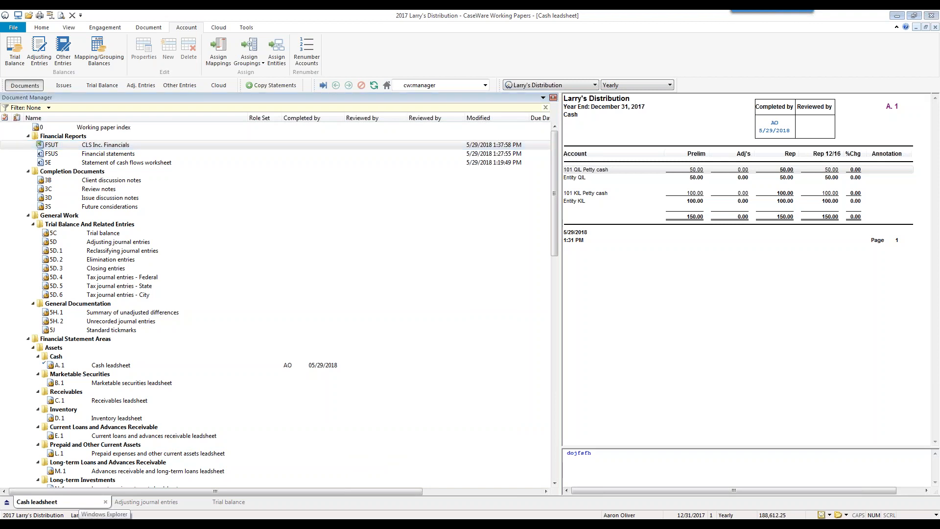
double_click(486, 136)
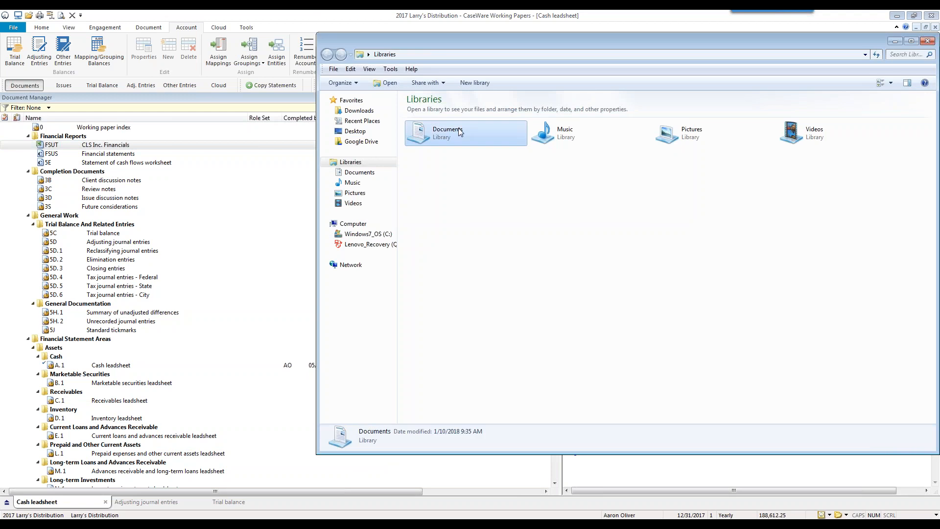
double_click(437, 321)
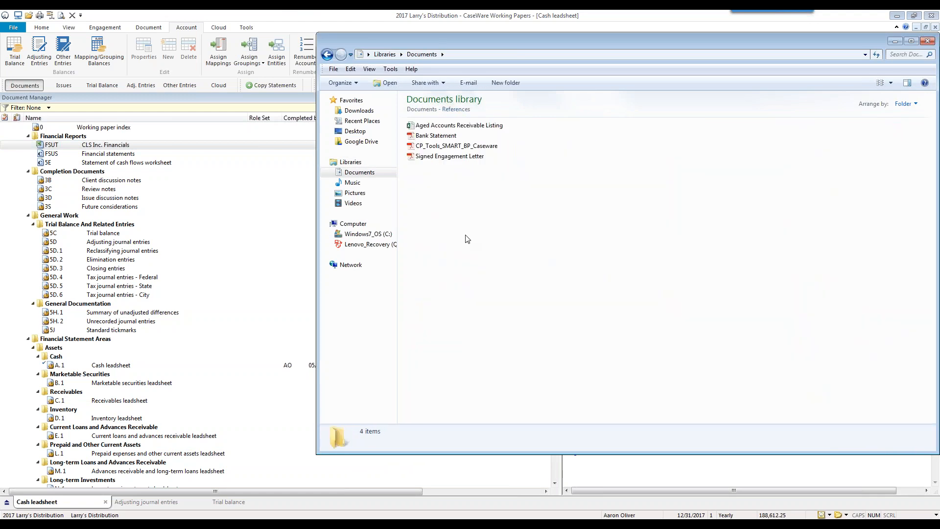
left_click_drag(435, 140, 224, 363)
- Add the Aged Accounts Receivable Listing workbook to the engagement's Receivables folder and close Windows Explorer
left_click(452, 126)
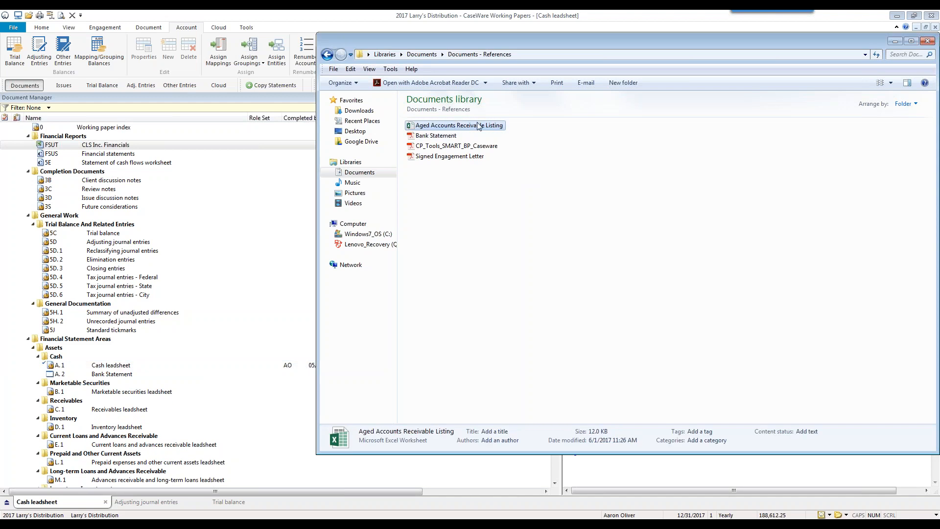
left_click_drag(477, 127, 250, 413)
left_click(923, 42)
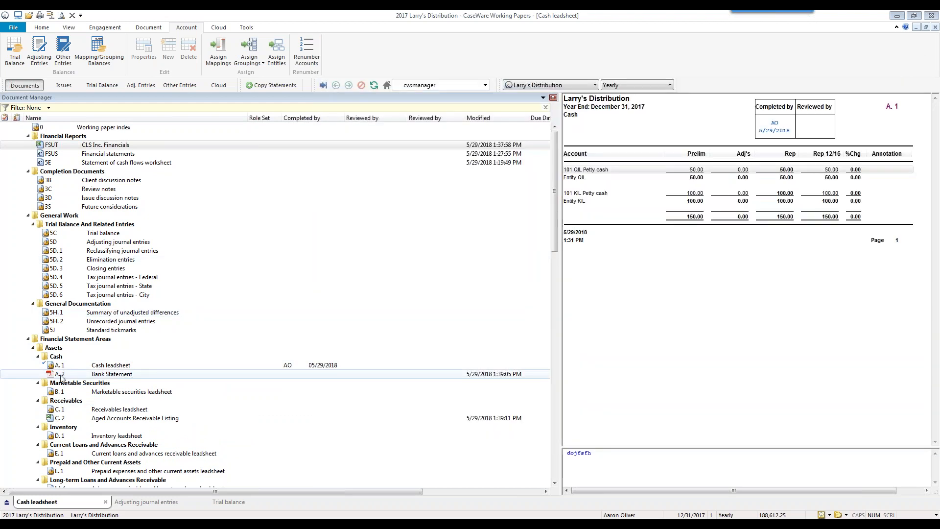
- Select the A.1 Cash leadsheet document and narrow the Document Manager to give the leadsheet more room
left_click(84, 367)
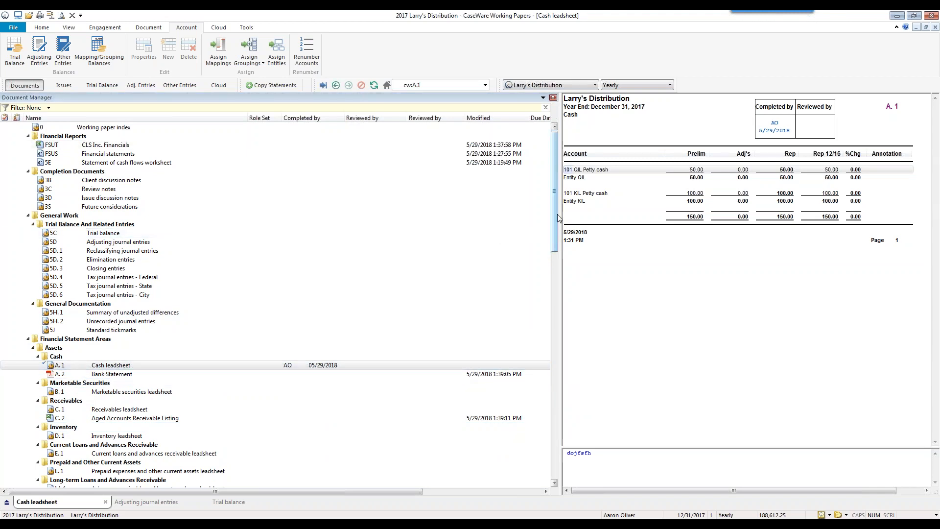
left_click_drag(558, 217, 302, 217)
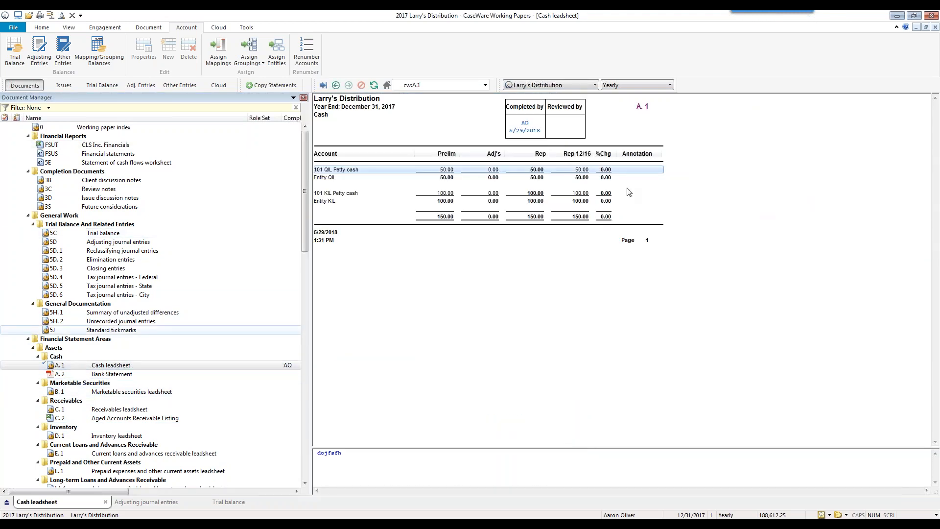
- Add a hyperlink reference to the 101 QIL Petty cash line, linking to page 2 of the PDF document A.2 Bank Statement
right_click(643, 170)
left_click(567, 282)
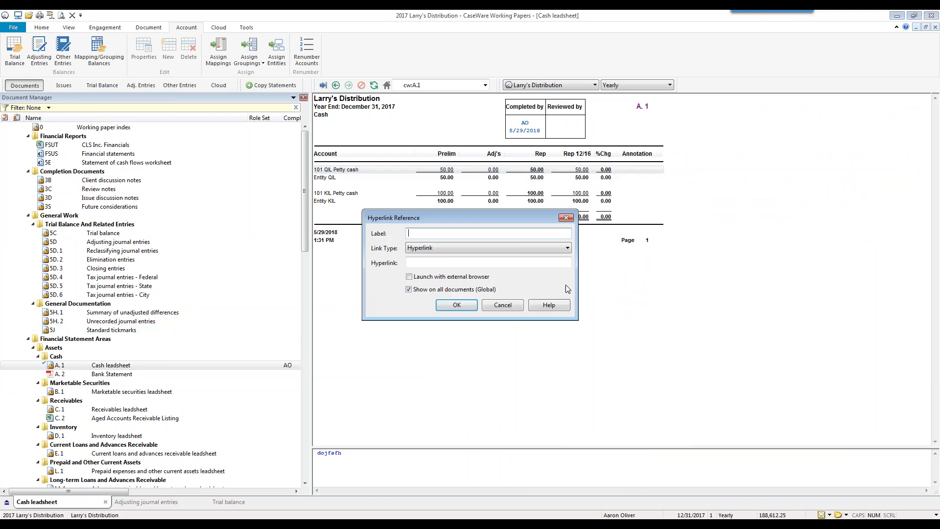
left_click(567, 248)
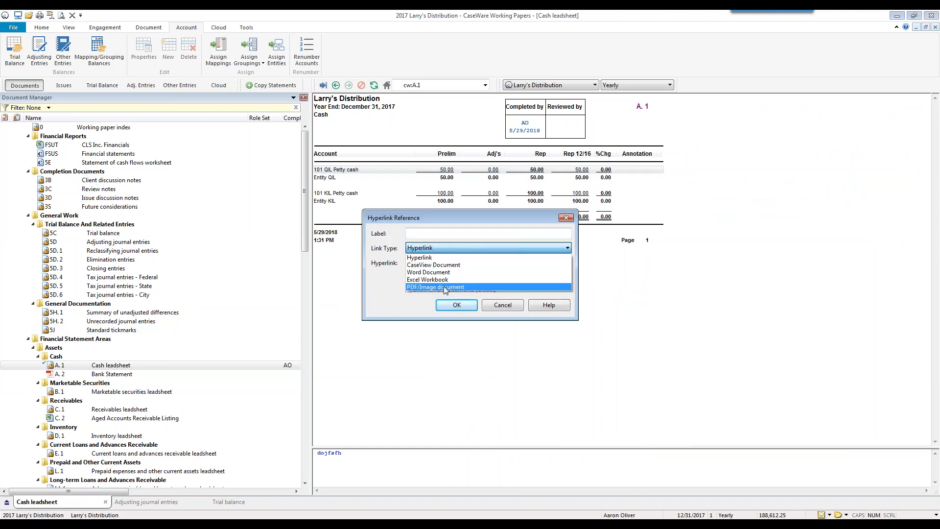
left_click(445, 288)
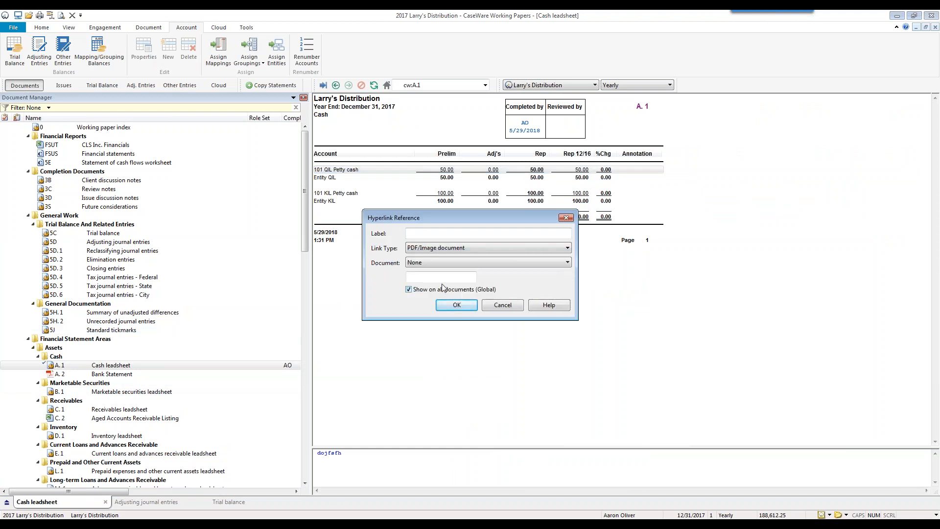
left_click(429, 263)
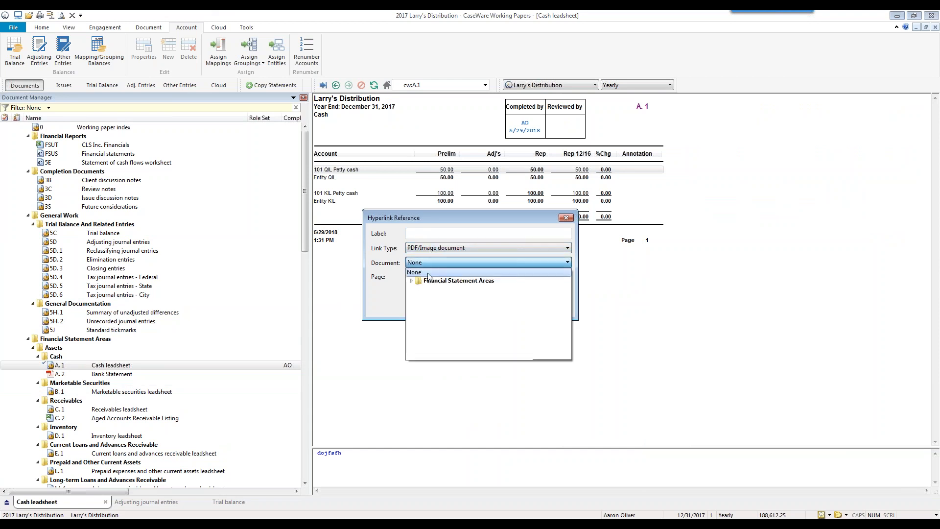
left_click(426, 282)
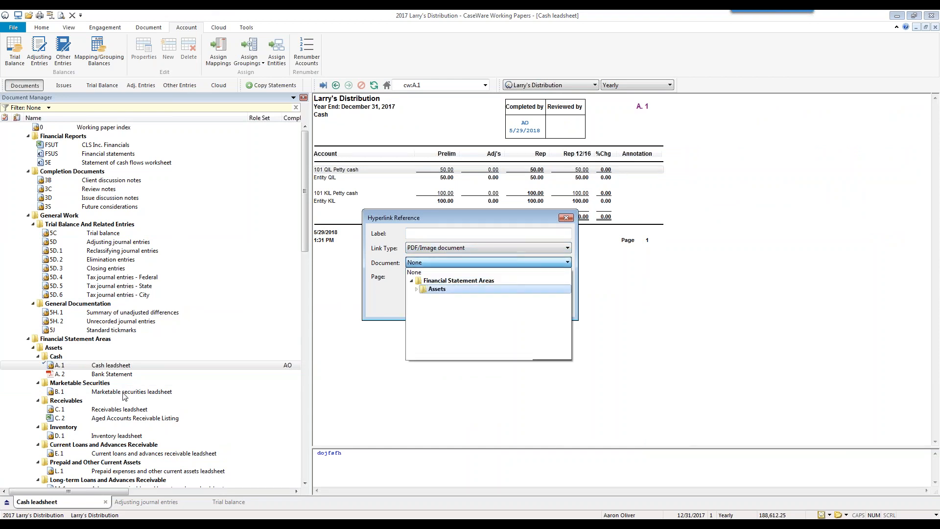
left_click(416, 289)
left_click(421, 297)
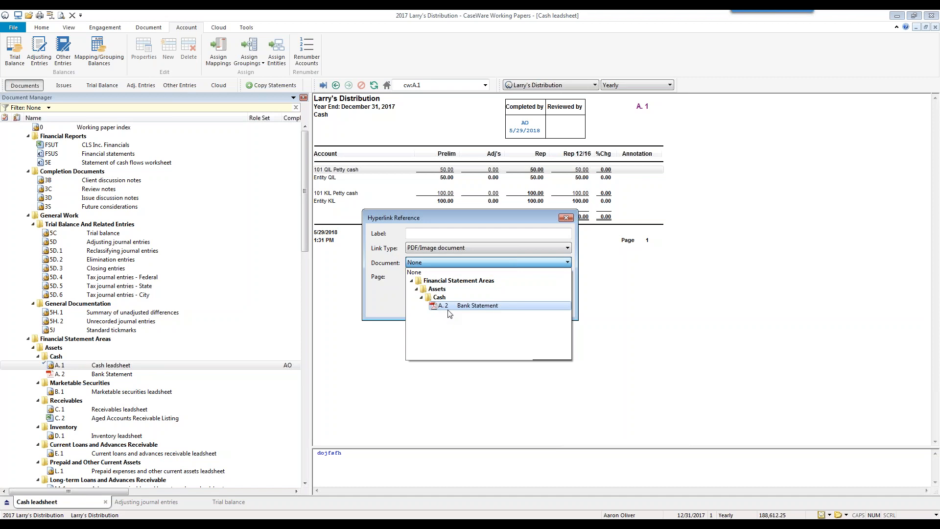
left_click(451, 306)
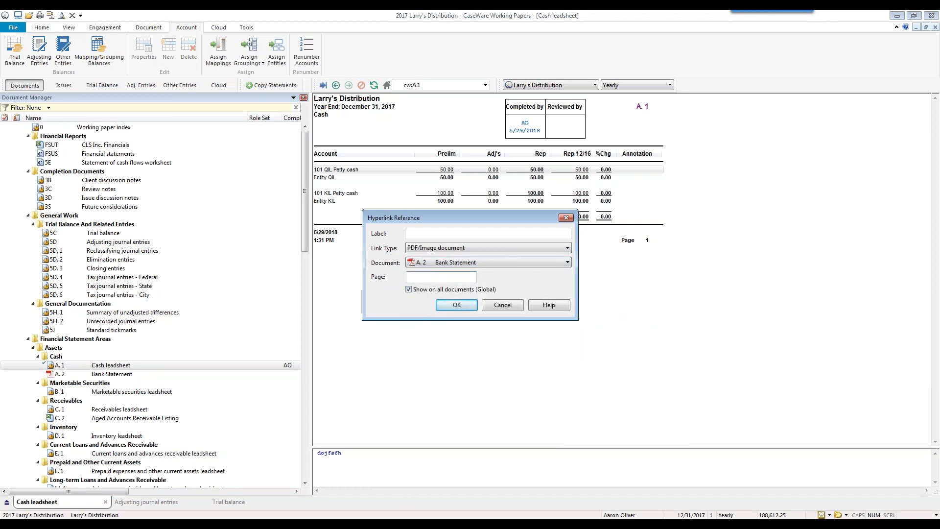
left_click_drag(451, 219, 459, 229)
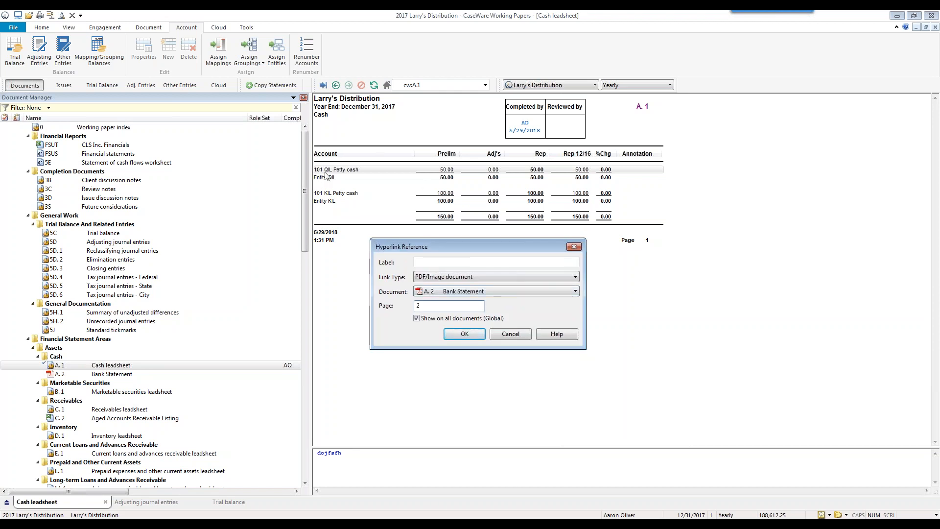
left_click(463, 334)
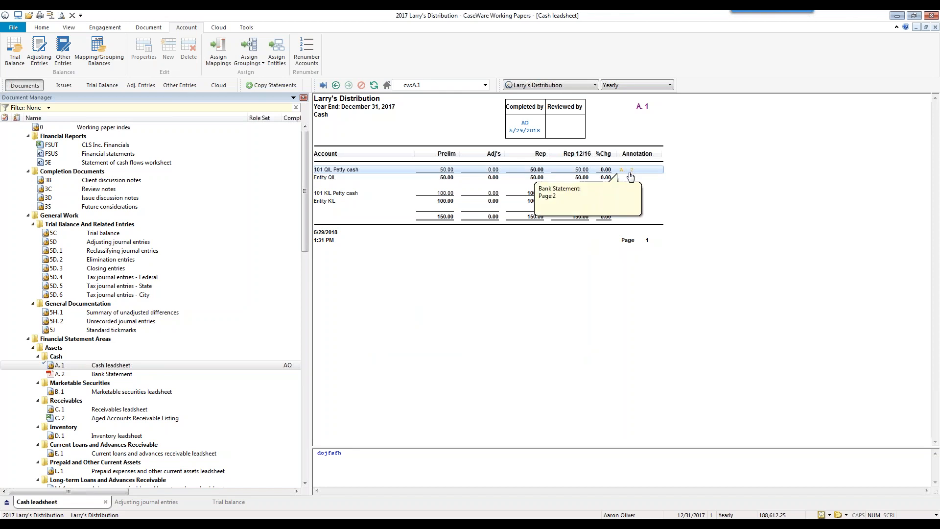
- Follow the petty cash annotation's link to the Bank Statement and sign that document off as Completed by
left_click(60, 367)
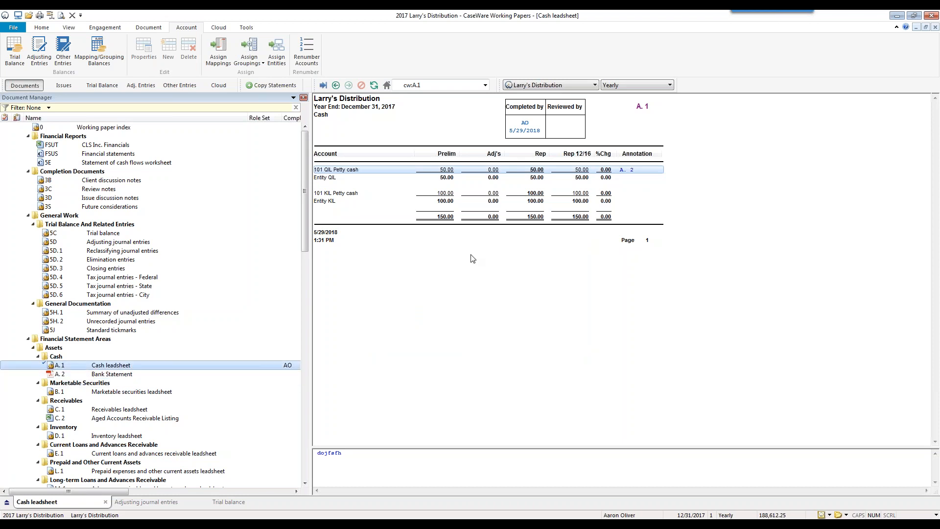
left_click(587, 350)
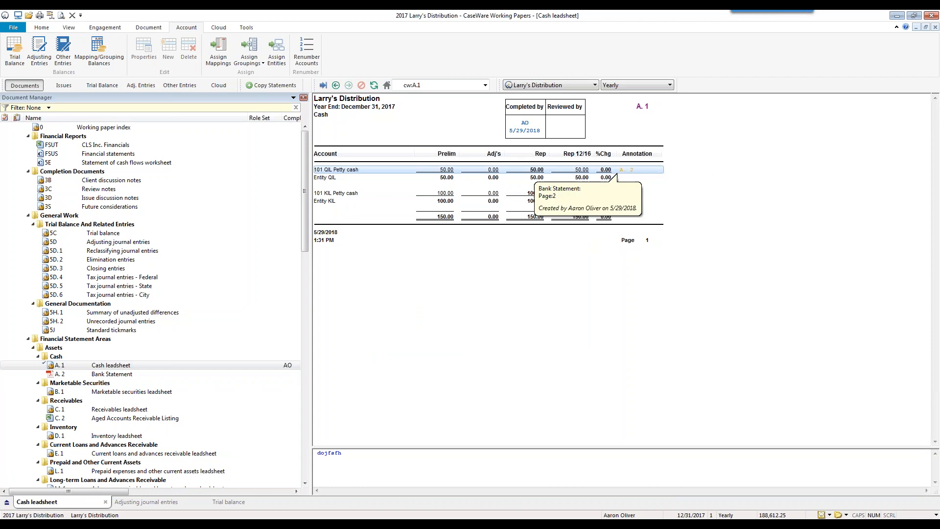
left_click(635, 356)
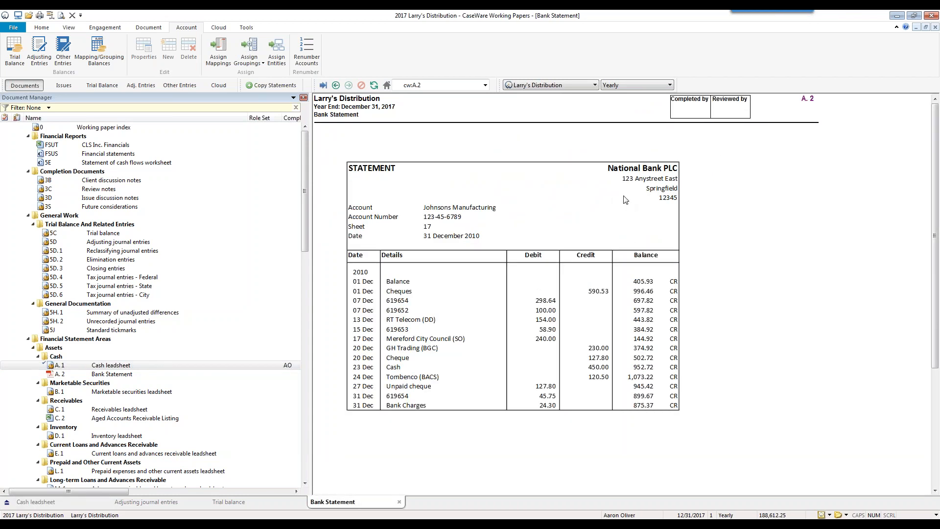
right_click(561, 215)
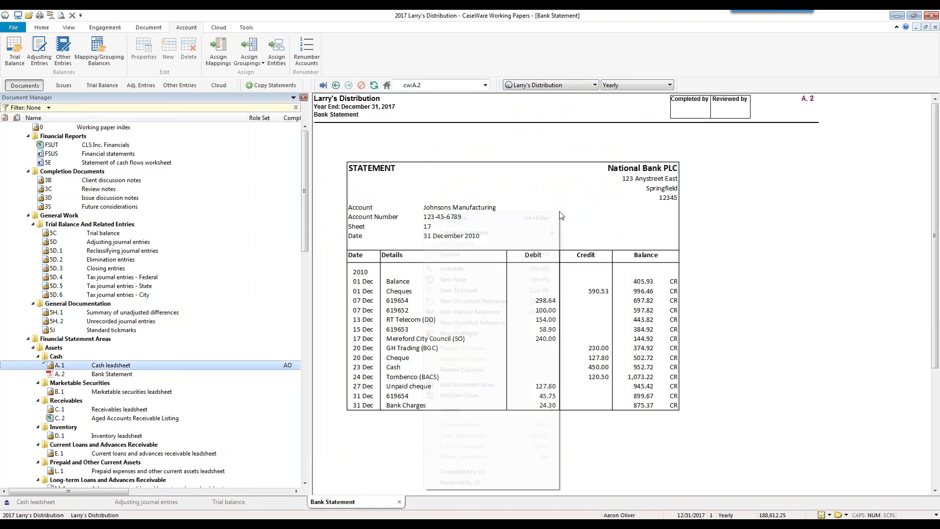
left_click(485, 471)
- Add a Calculated tickmark to the Bank Statement in the blank area above the statement table
right_click(606, 207)
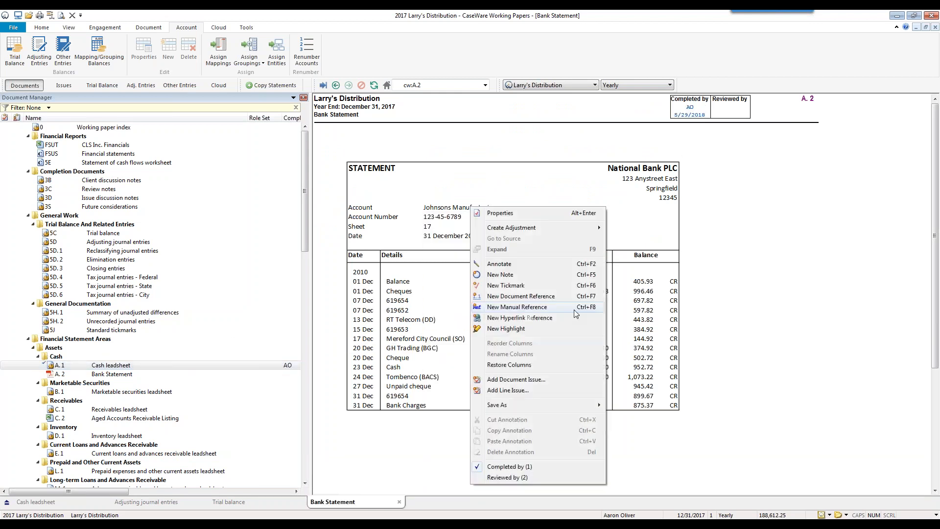
left_click(510, 285)
left_click(440, 255)
left_click(438, 280)
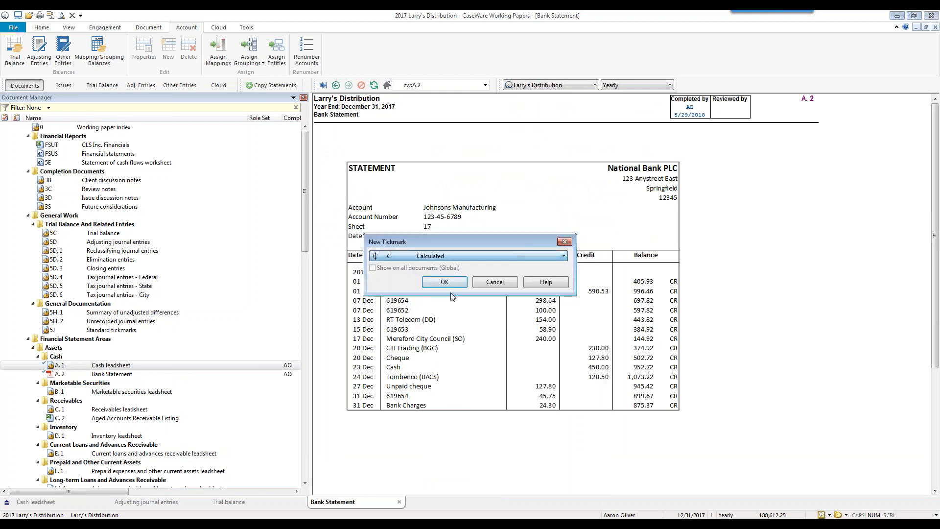
left_click(445, 284)
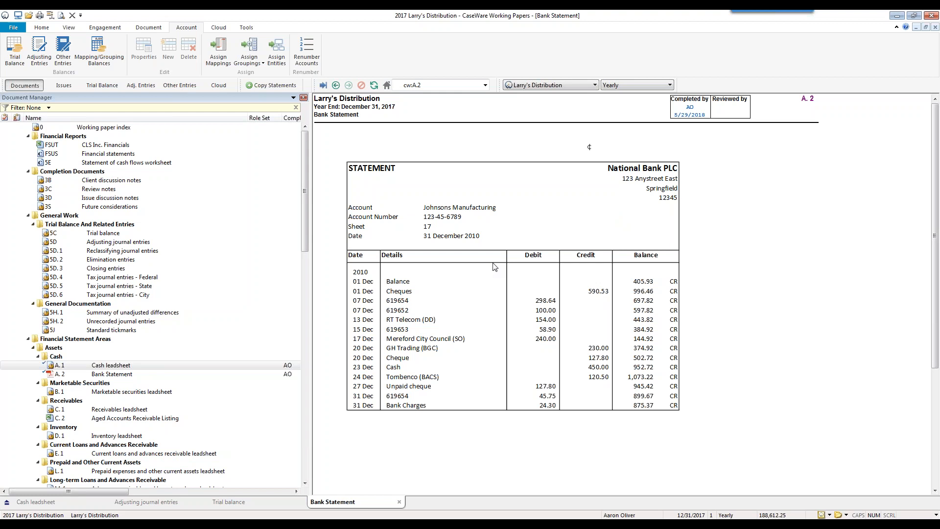
- Open the document properties of A.2 Bank Statement and choose Internal image viewer as its viewer
right_click(121, 367)
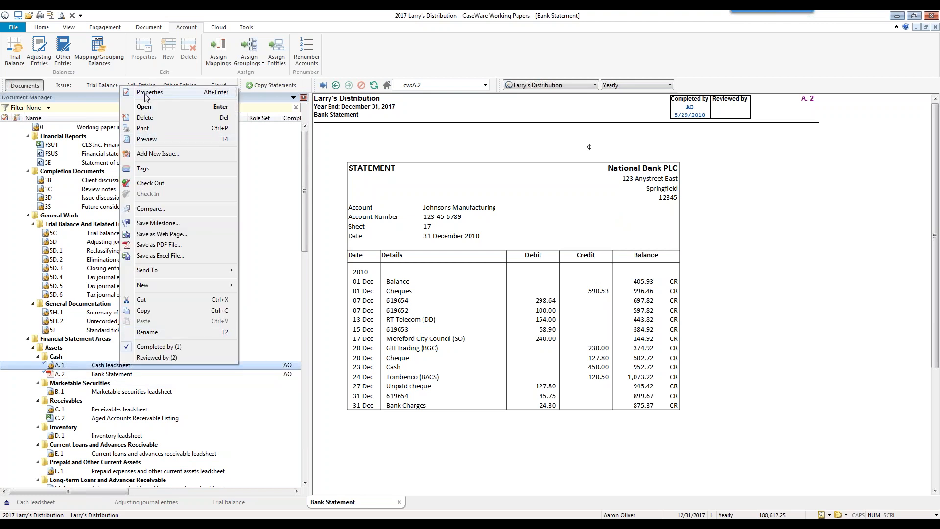
left_click(113, 364)
left_click(110, 375)
right_click(110, 375)
left_click(122, 111)
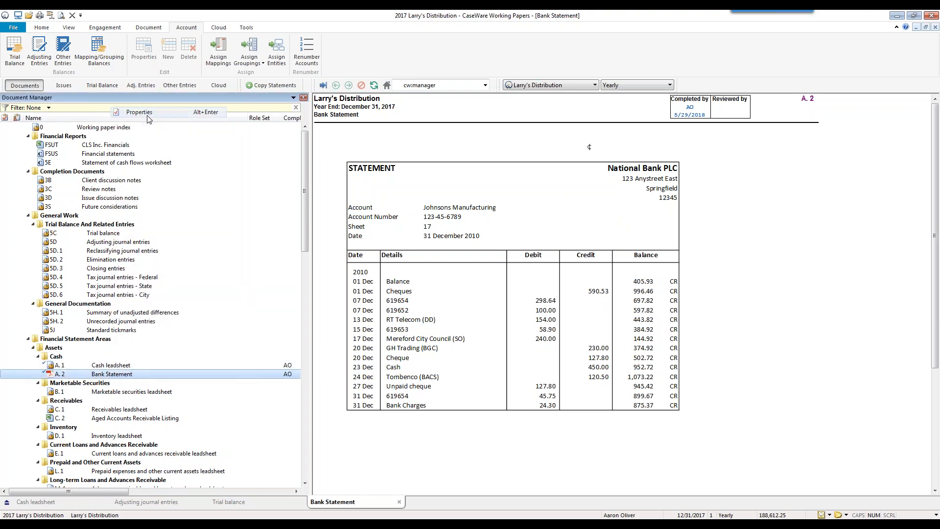
left_click(416, 252)
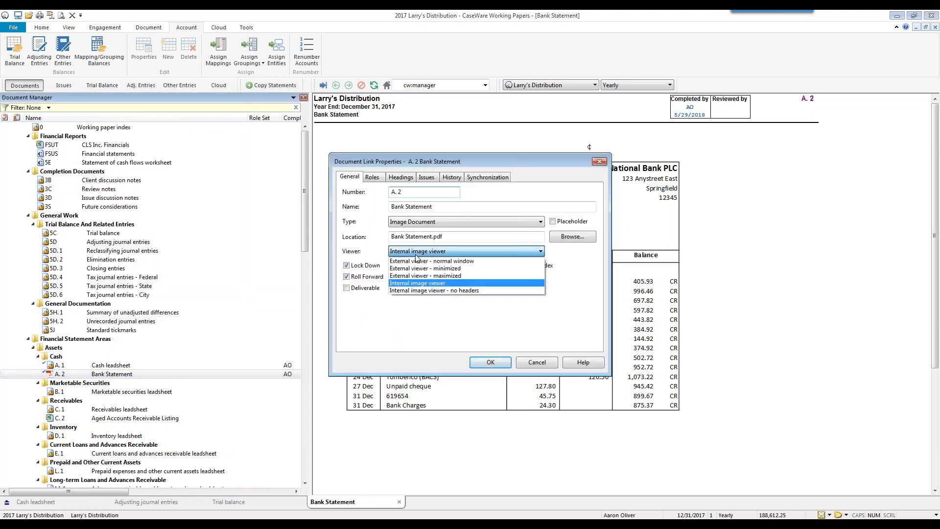
left_click(411, 285)
left_click_drag(457, 160, 595, 165)
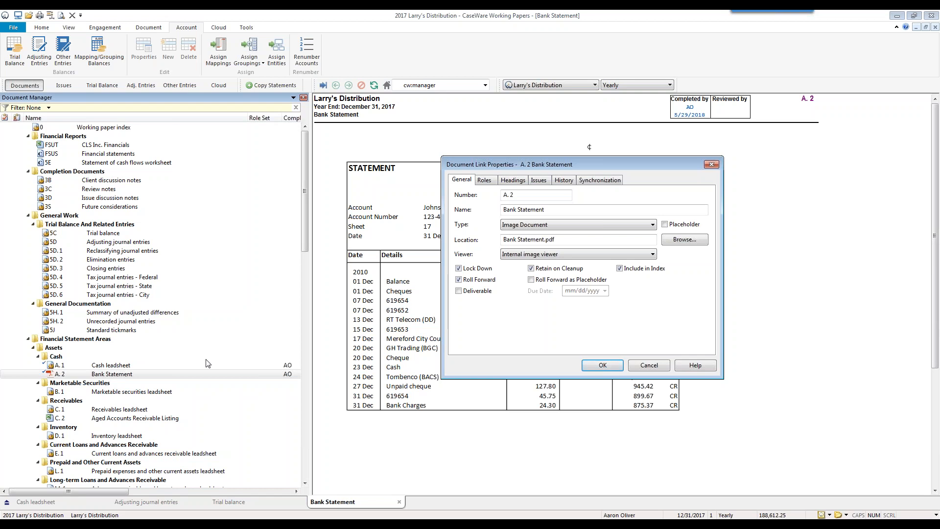
left_click_drag(598, 166, 459, 163)
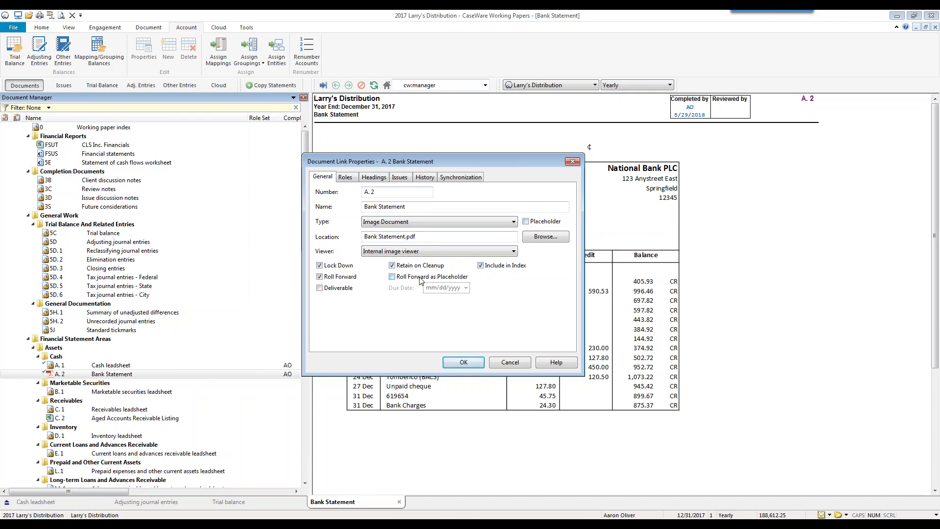
- Try marking the Bank Statement as a deliverable due 05/31/2018, then view its document history and close the properties
left_click(319, 288)
left_click(465, 288)
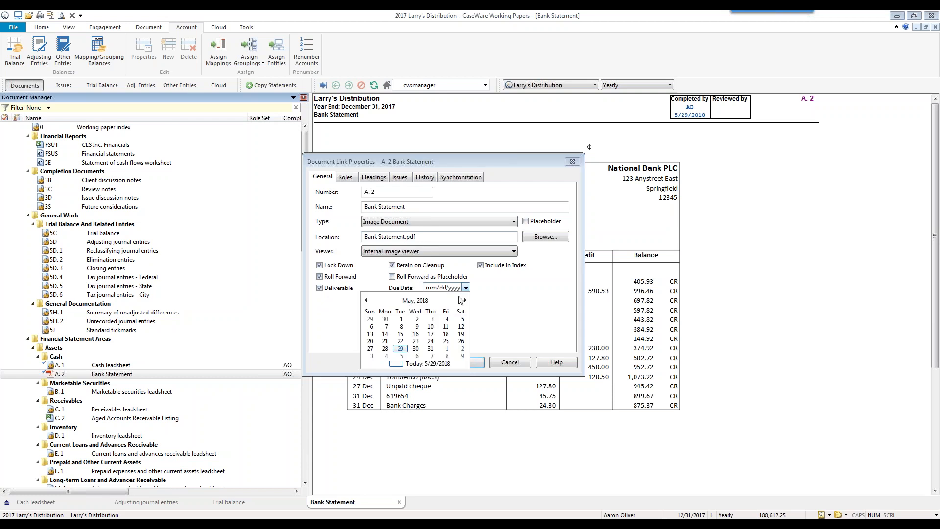
left_click(431, 349)
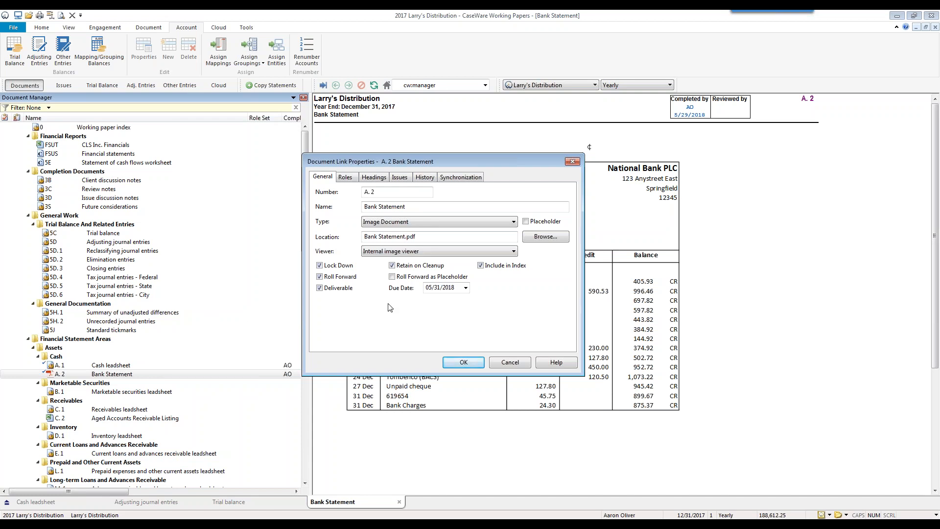
left_click(426, 180)
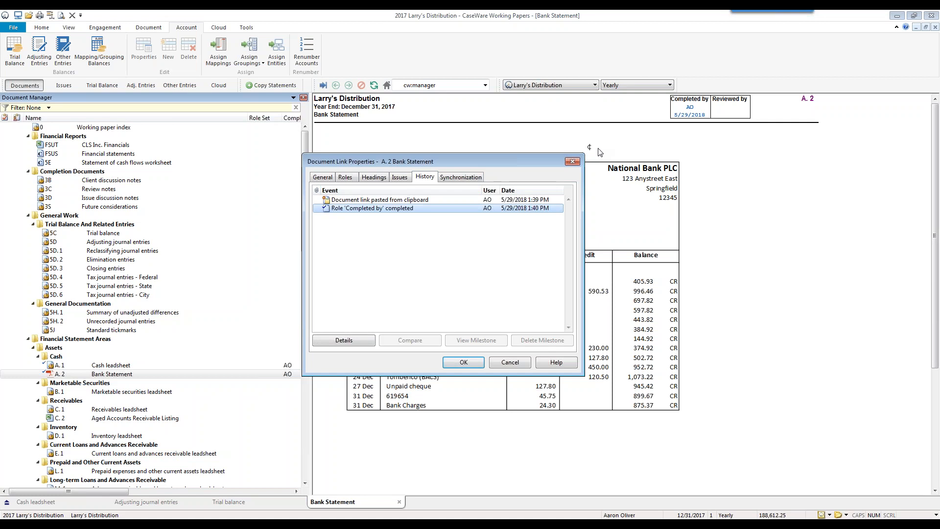
left_click(572, 162)
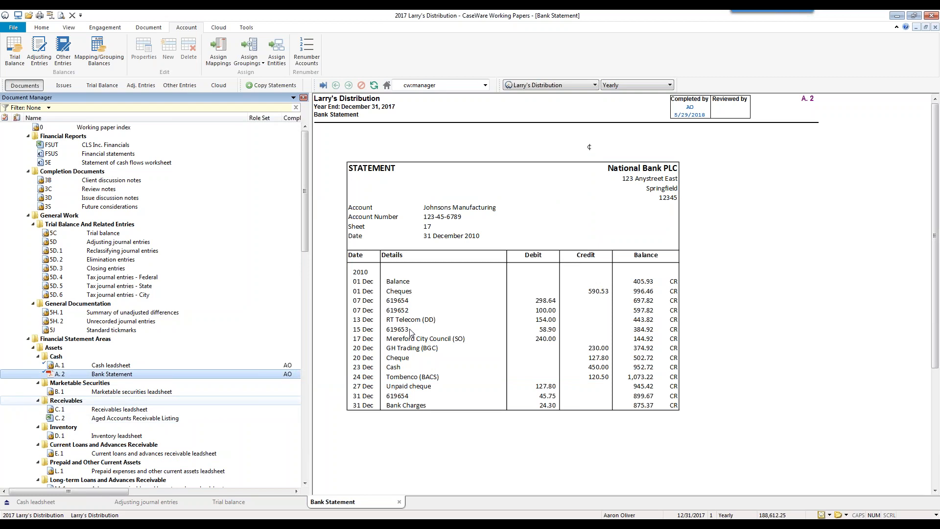
- On the Receivables leadsheet, start a hyperlink reference for 108 QIL Accounts receivable to the Excel workbook C.2 Aged Accounts Receivable Listing
left_click(141, 411)
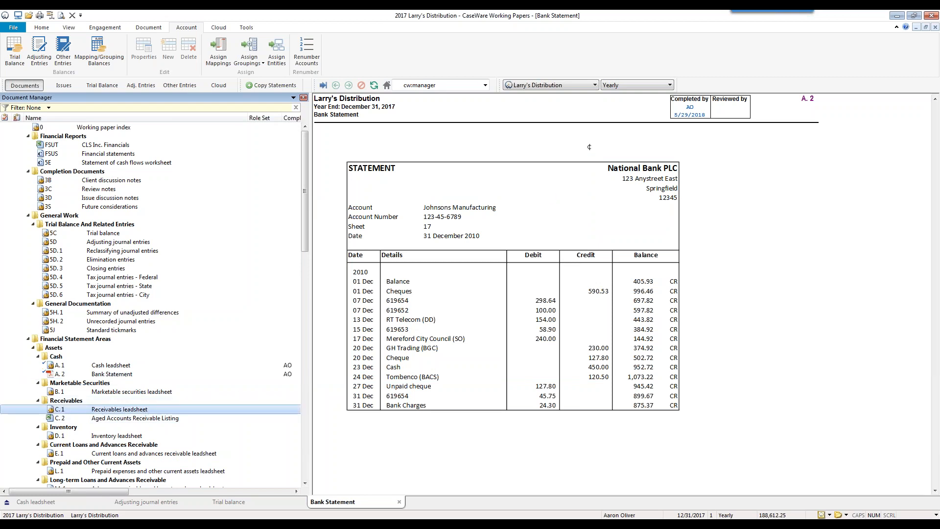
right_click(585, 173)
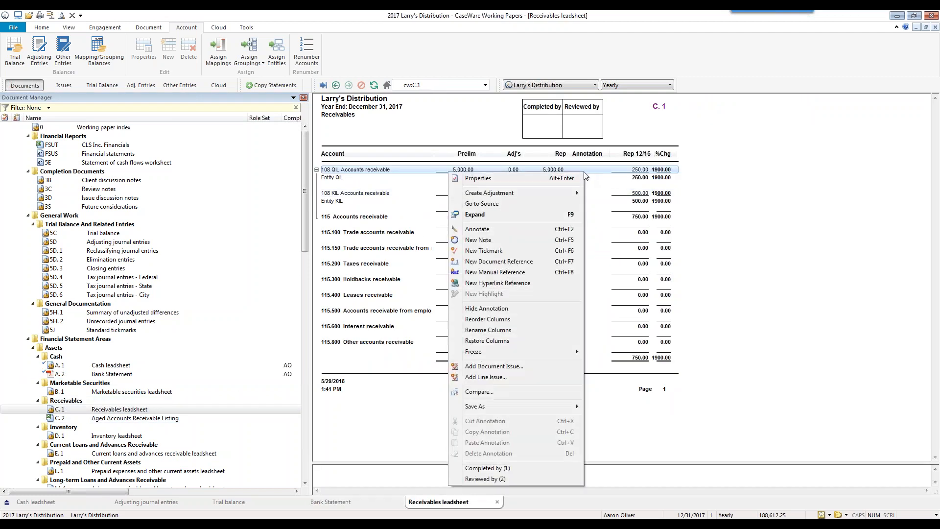
left_click(499, 284)
left_click(454, 248)
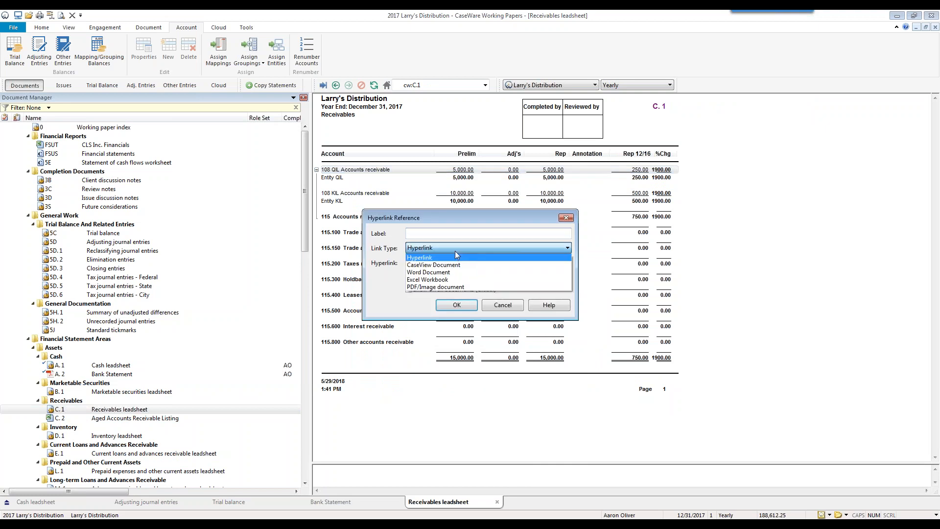
left_click(436, 280)
left_click(433, 263)
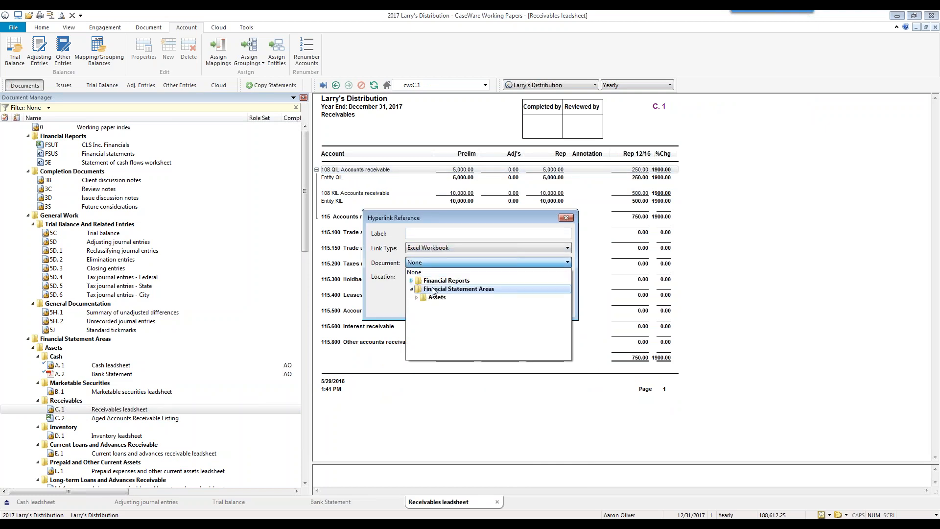
left_click(436, 297)
left_click(443, 306)
left_click(443, 314)
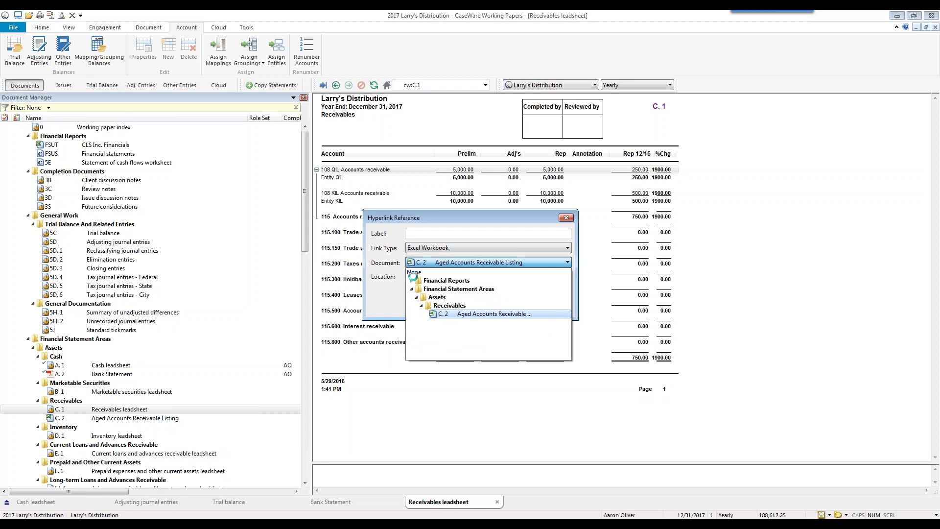
- Point the workbook link to cell C4 on Sheet1 and create the reference
left_click(416, 277)
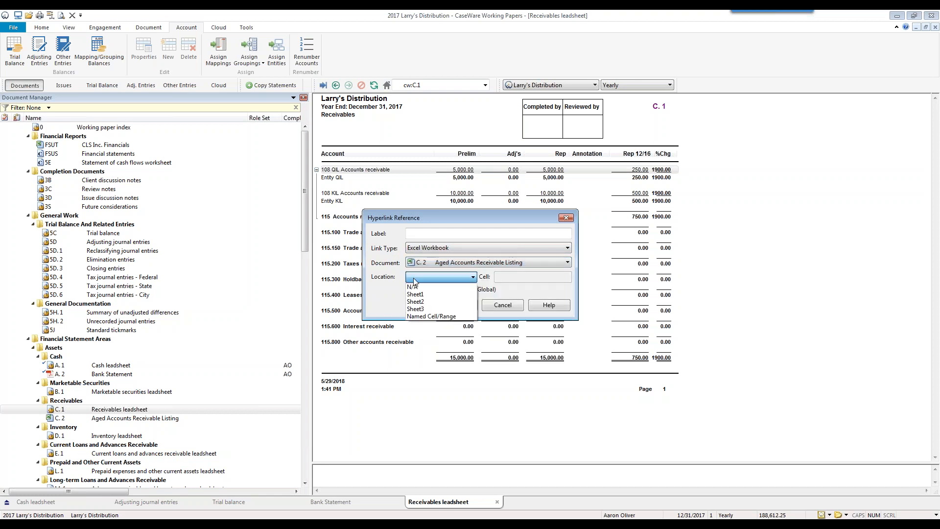
left_click(433, 295)
left_click(503, 275)
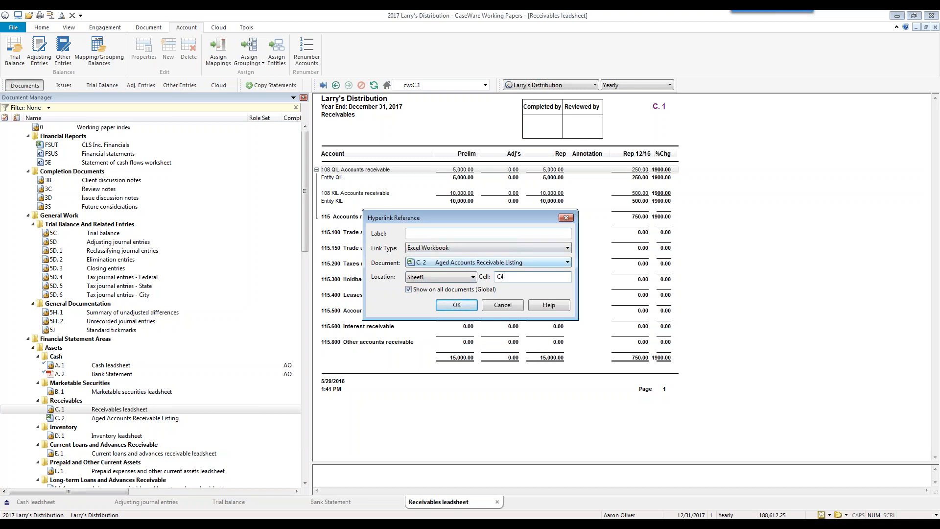
left_click(456, 305)
- Follow the new accounts receivable link to the Aged Accounts Receivable Listing in Excel and enable editing of the workbook
mouse_move(582, 176)
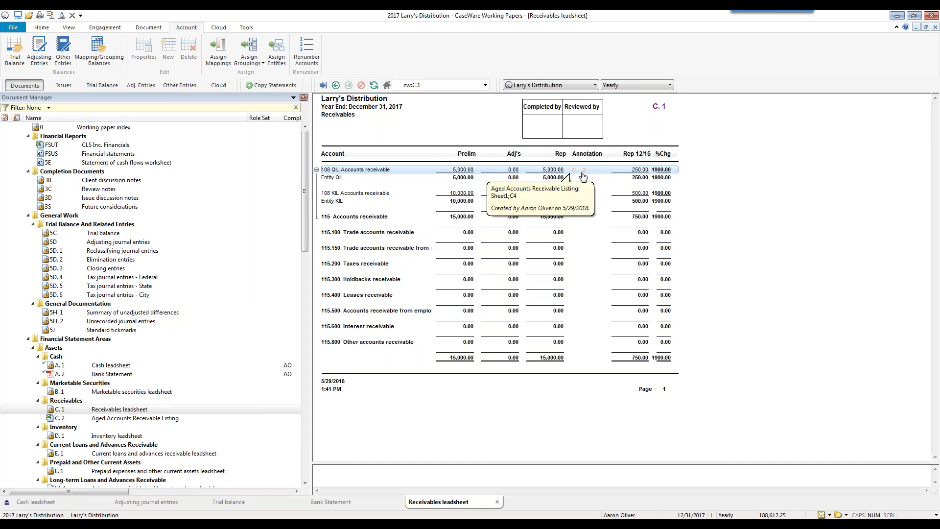
left_click(583, 174)
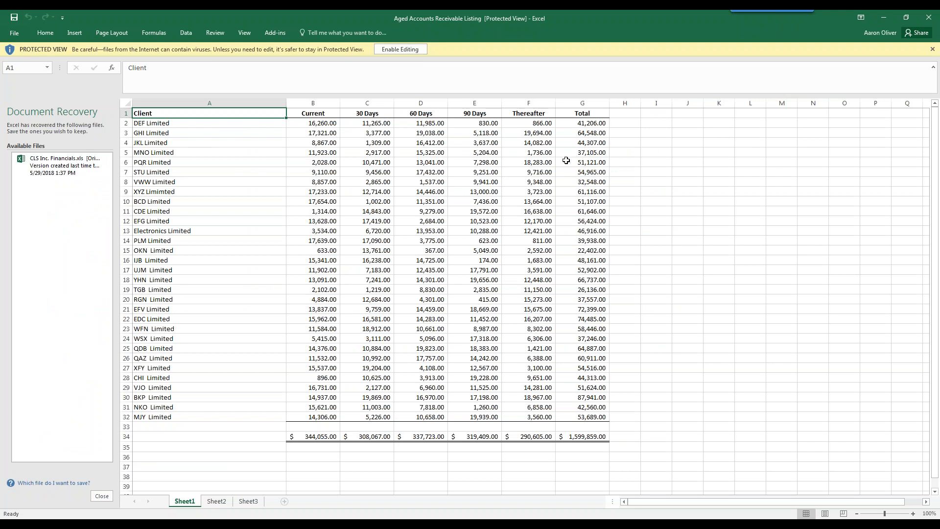
left_click(396, 50)
- Try the CaseWare Connector's Document command with cell H6 selected, then save and close the Aged Accounts Receivable Listing workbook
left_click(494, 187)
left_click(275, 33)
left_click(43, 55)
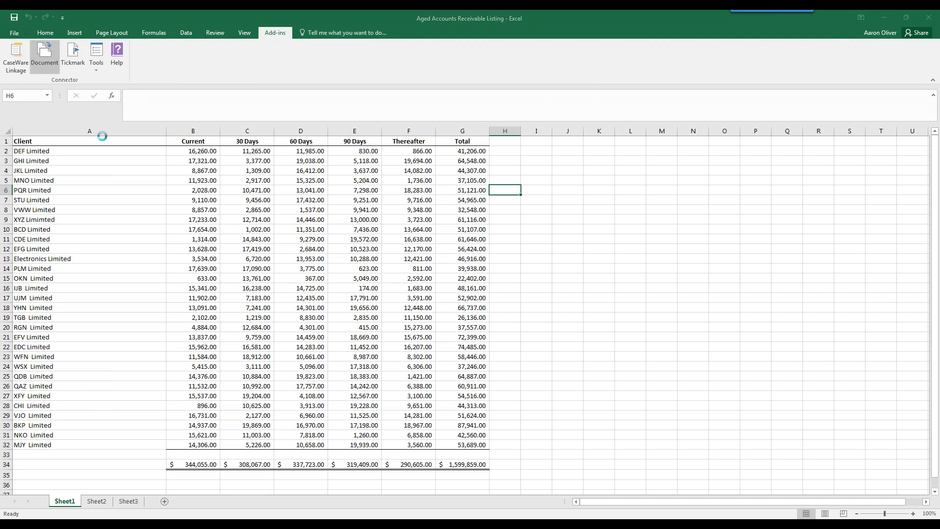
left_click(585, 173)
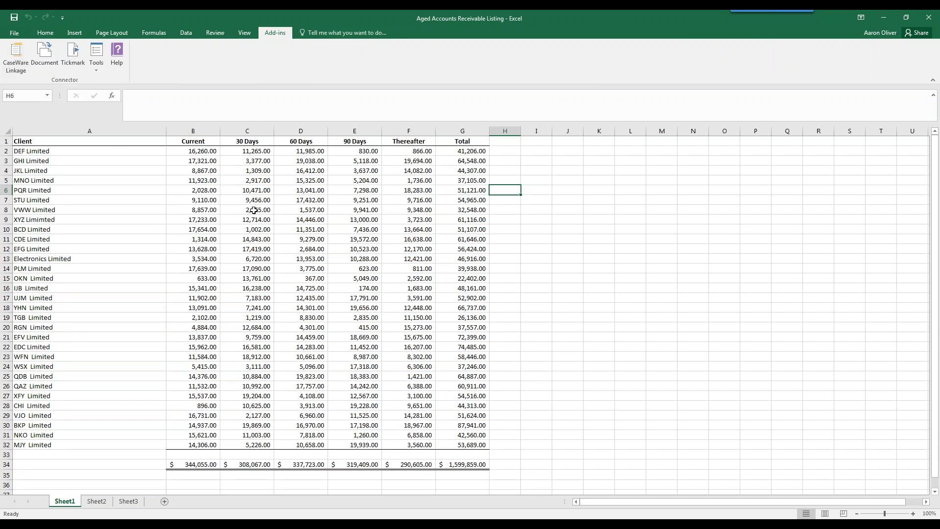
left_click(936, 18)
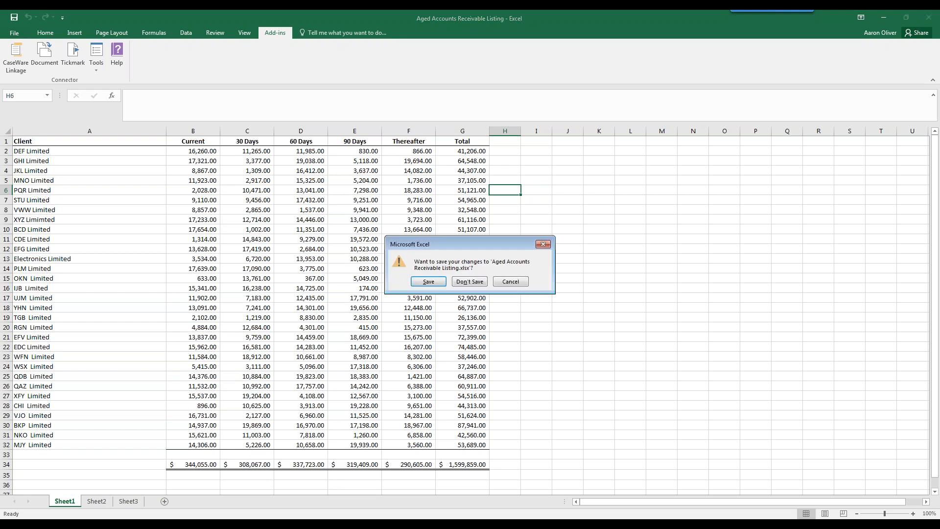
left_click(423, 283)
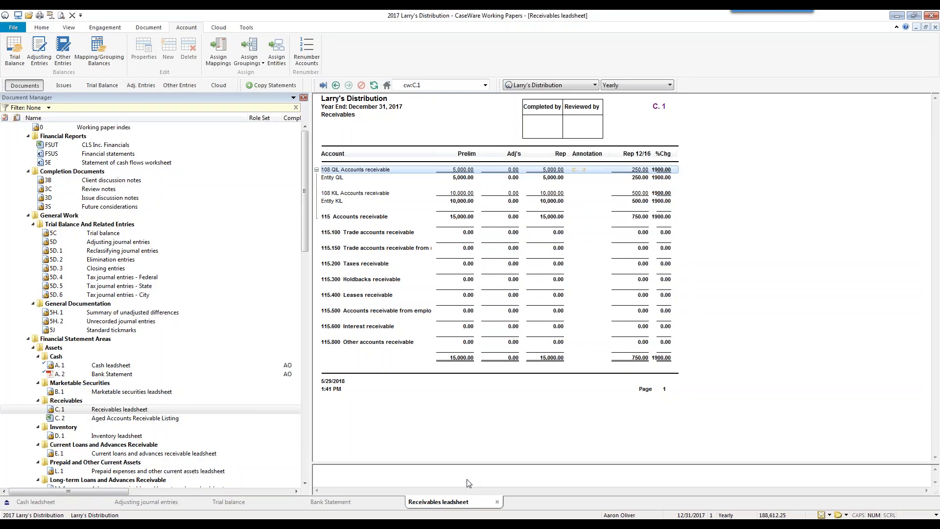
- Widen the Document Manager to show the Completed by and Reviewed by columns, then open the Cash leadsheet
left_click_drag(307, 359, 435, 353)
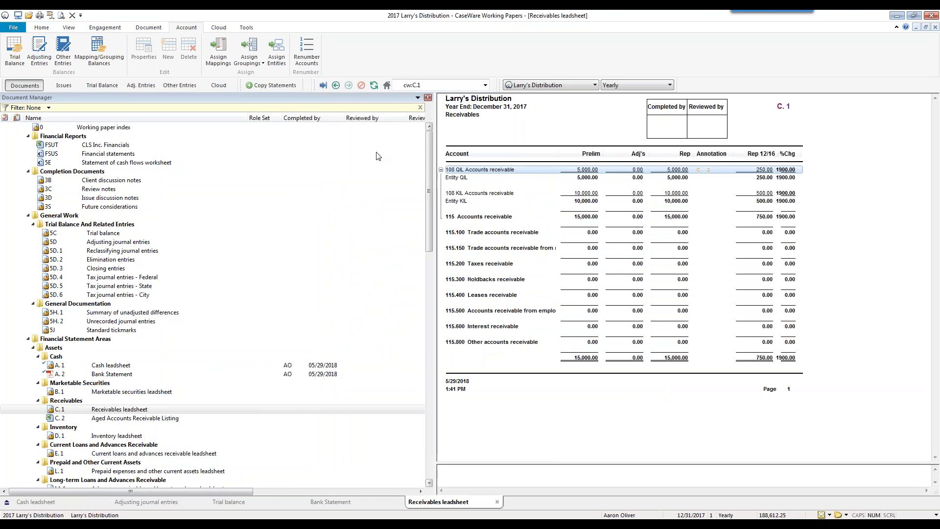
left_click(247, 28)
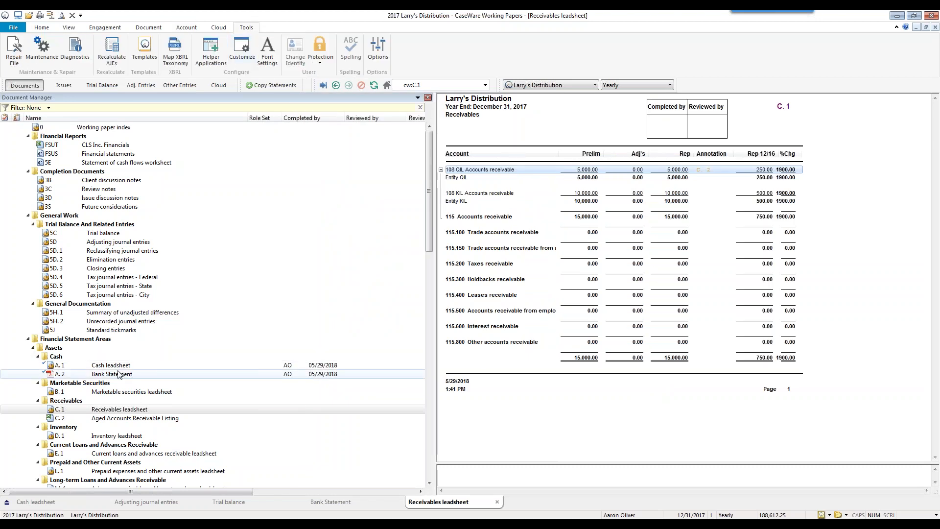
double_click(110, 365)
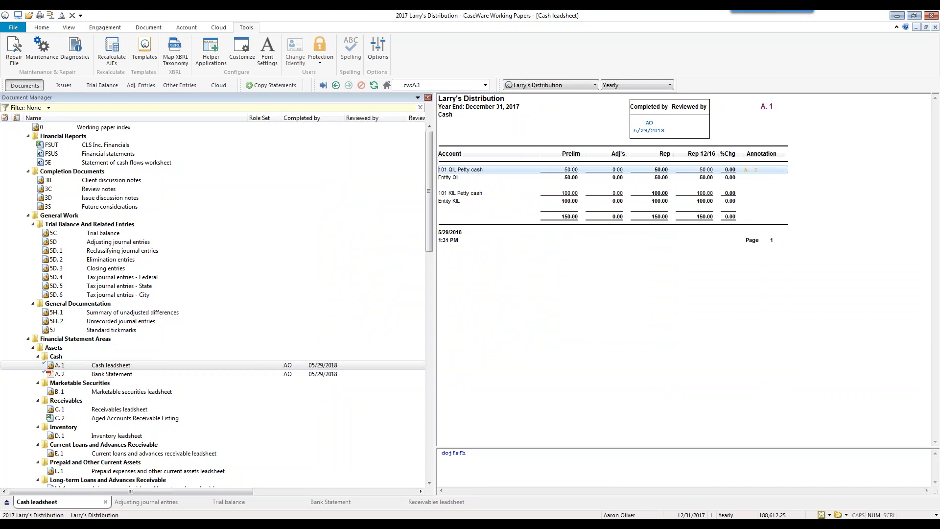
- Add a global note reading "Hello World" to the 101 KIL Petty cash line
right_click(752, 191)
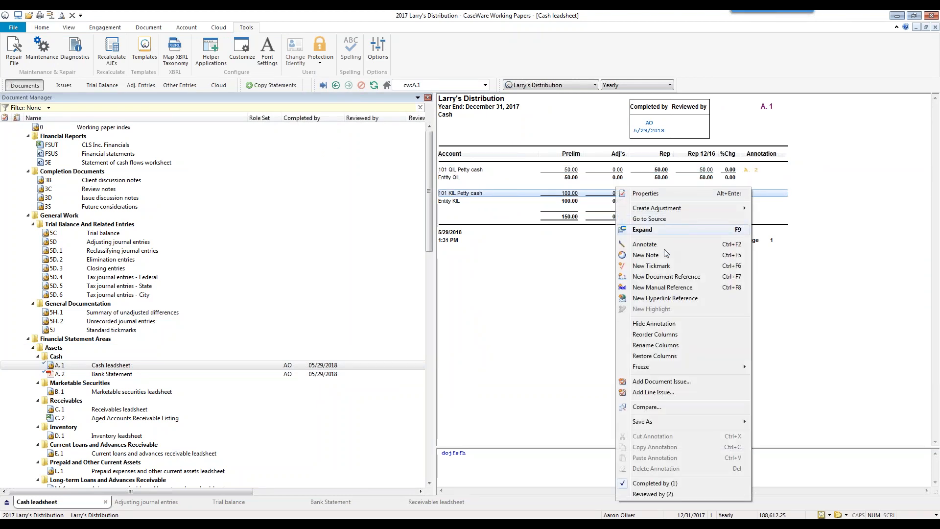
left_click(646, 255)
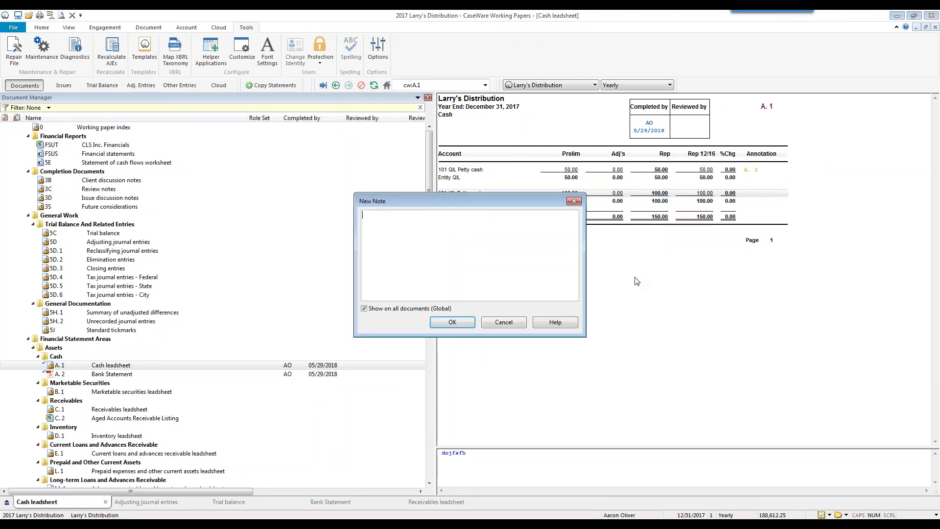
type("Hello Work")
type("d")
left_click(452, 321)
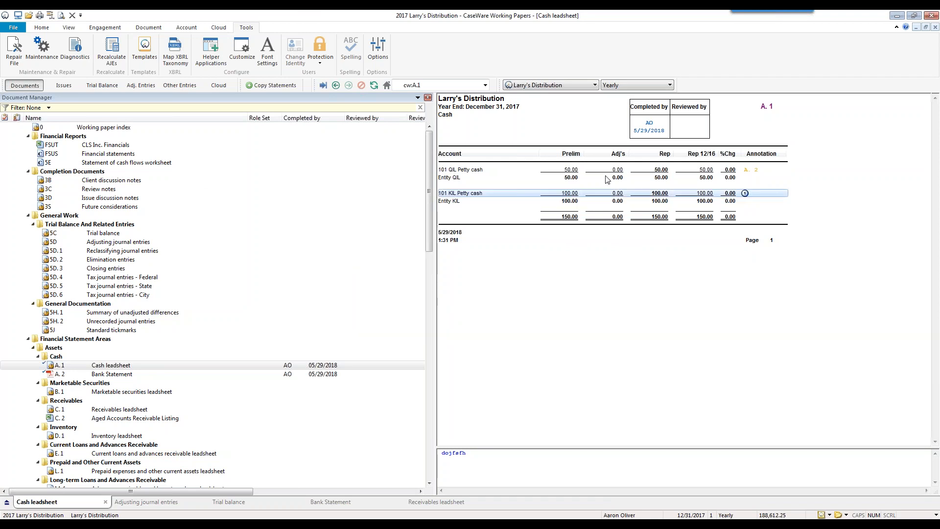
- Show the notes pane beside the Cash leadsheet
left_click(69, 27)
left_click(14, 51)
left_click(23, 75)
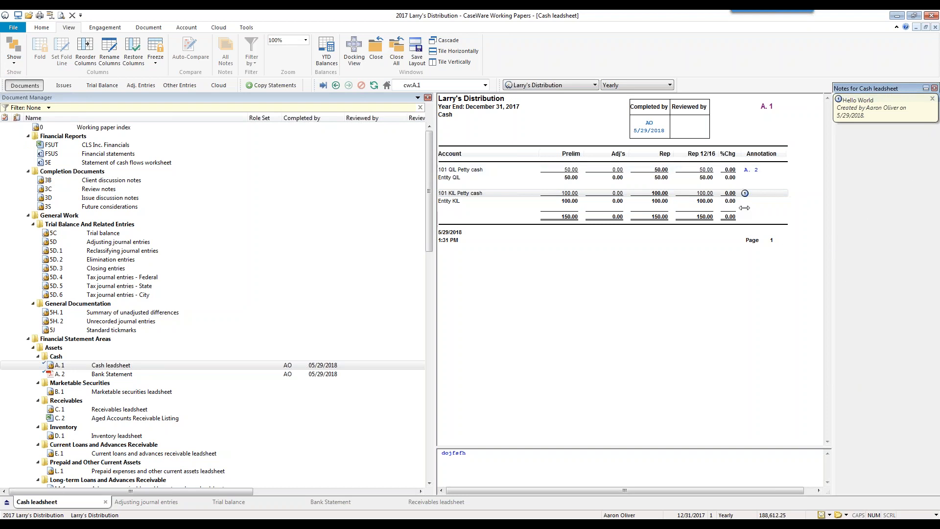
- Open the engagement's tickmark setup and preview the available symbols for the Calculated tickmark in teal
right_click(608, 217)
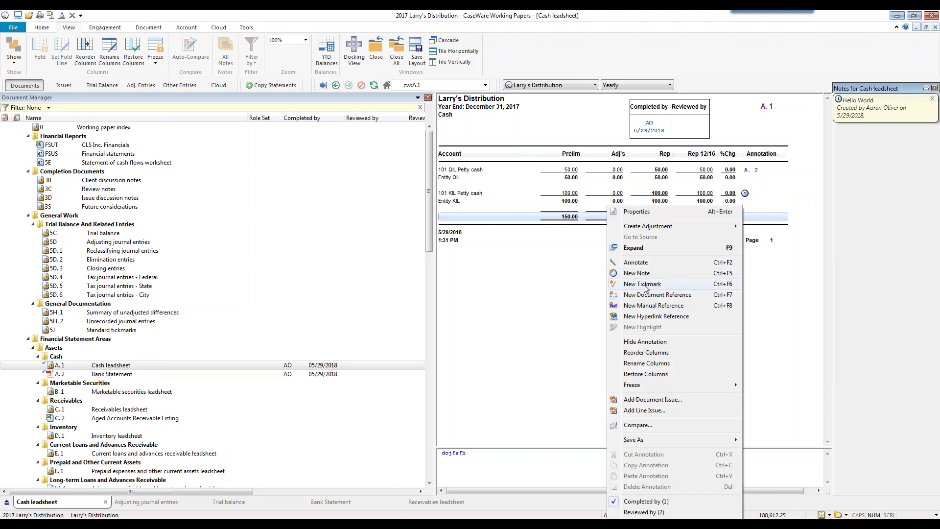
left_click(105, 28)
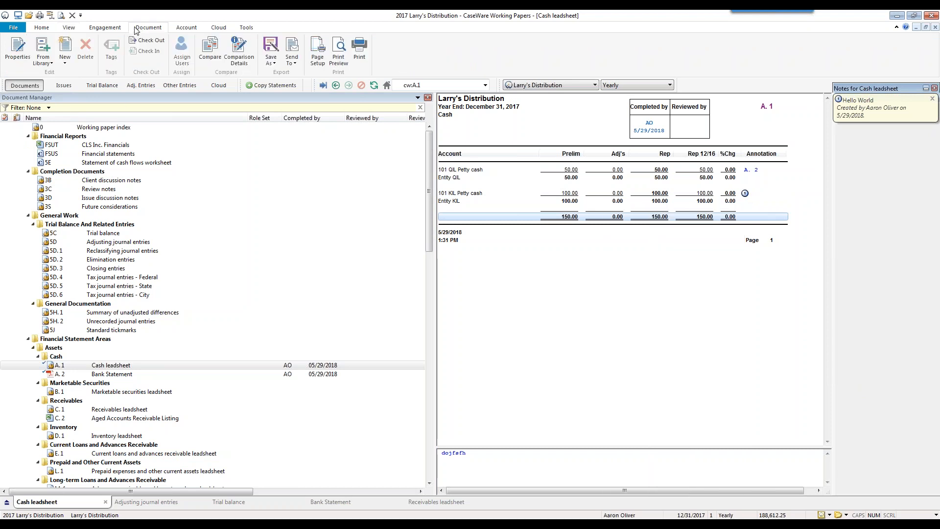
left_click(191, 49)
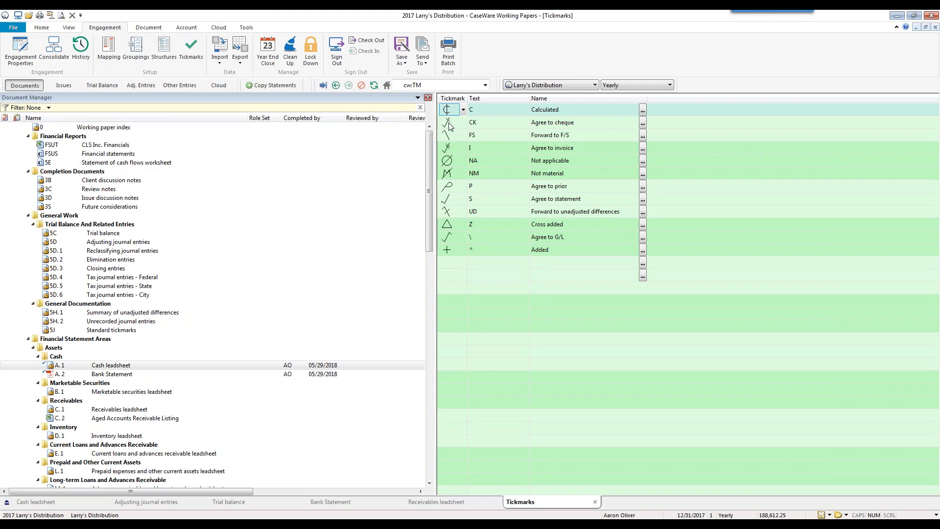
left_click(464, 111)
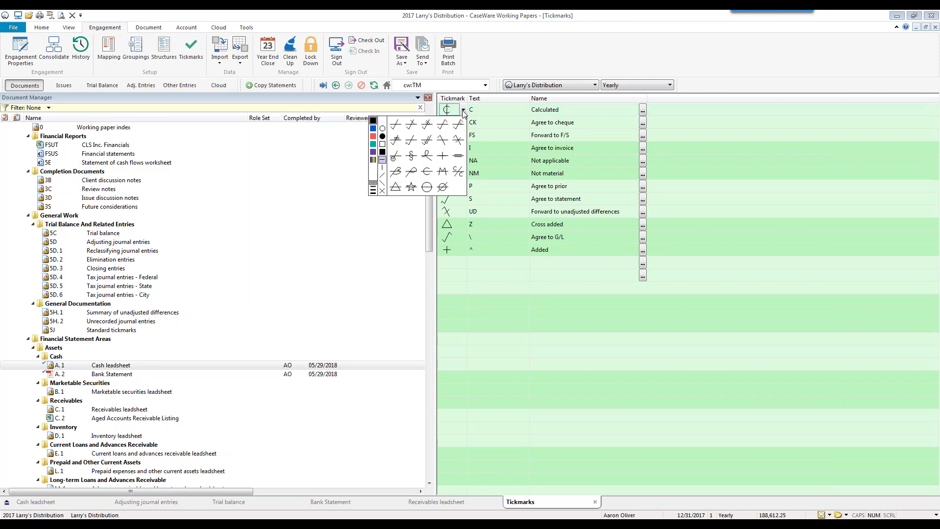
left_click(372, 145)
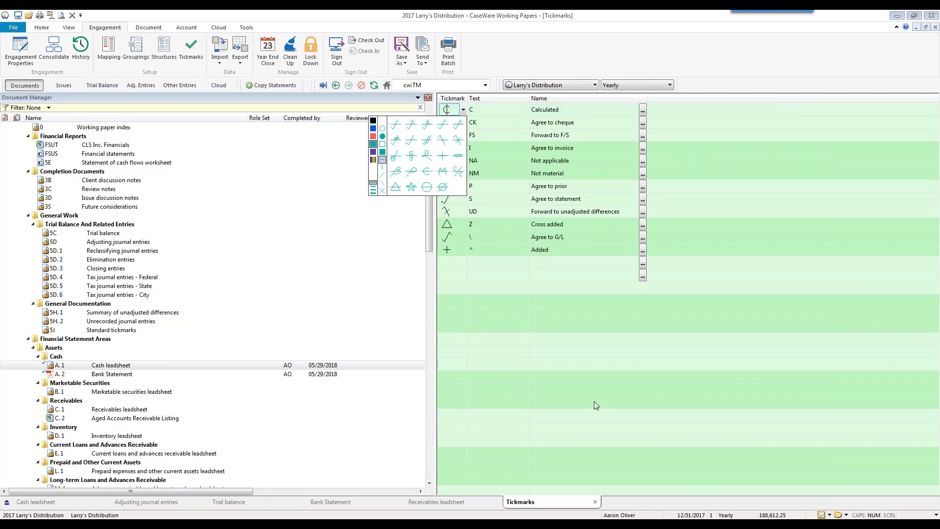
left_click(447, 214)
left_click(570, 112)
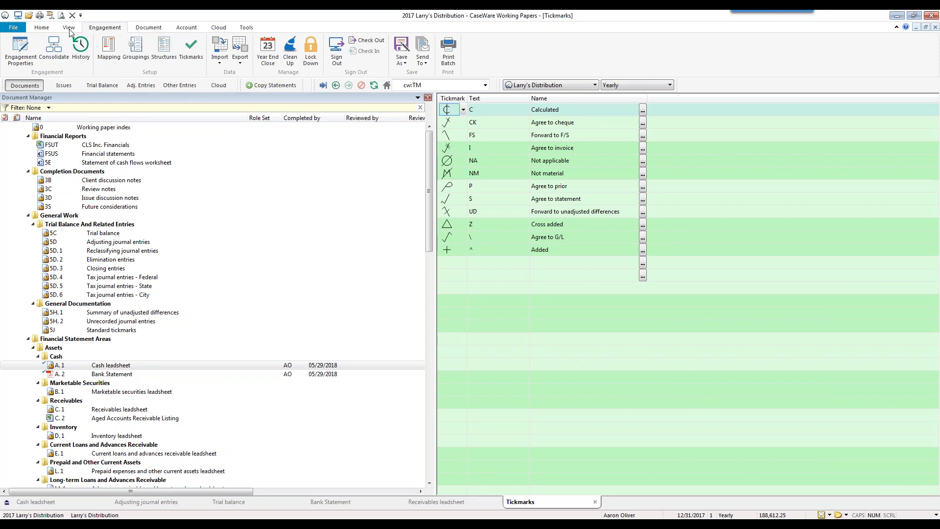
- Return to the Cash leadsheet and apply the Forward to unadjusted differences tickmark to the 101 KIL Petty cash line
left_click(47, 28)
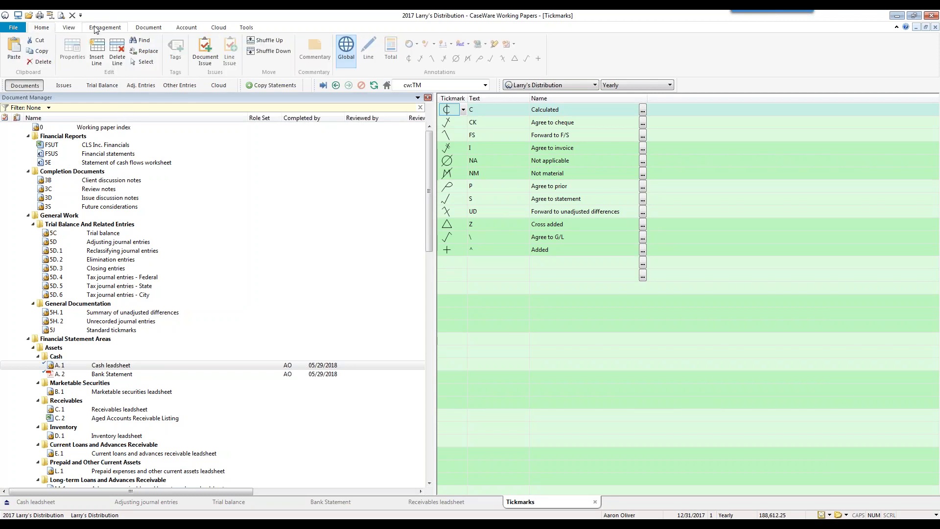
left_click(69, 28)
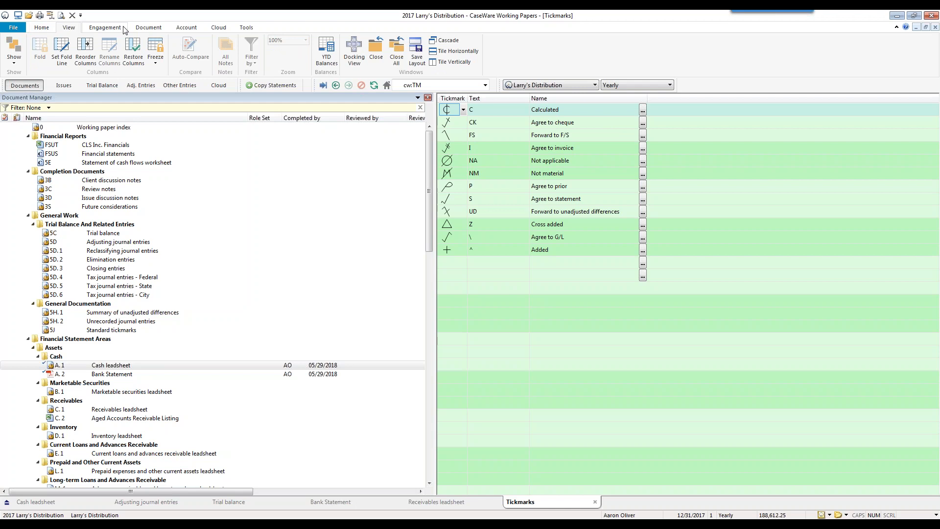
left_click(43, 30)
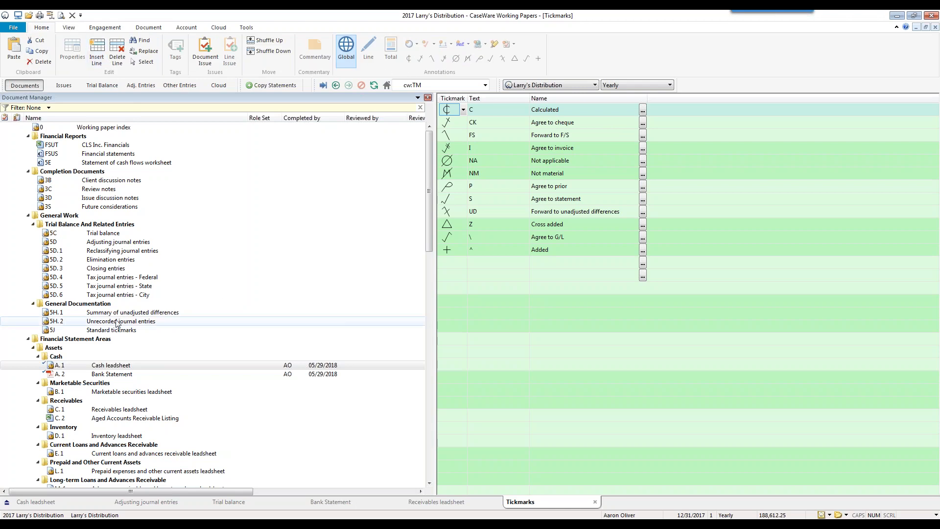
double_click(112, 366)
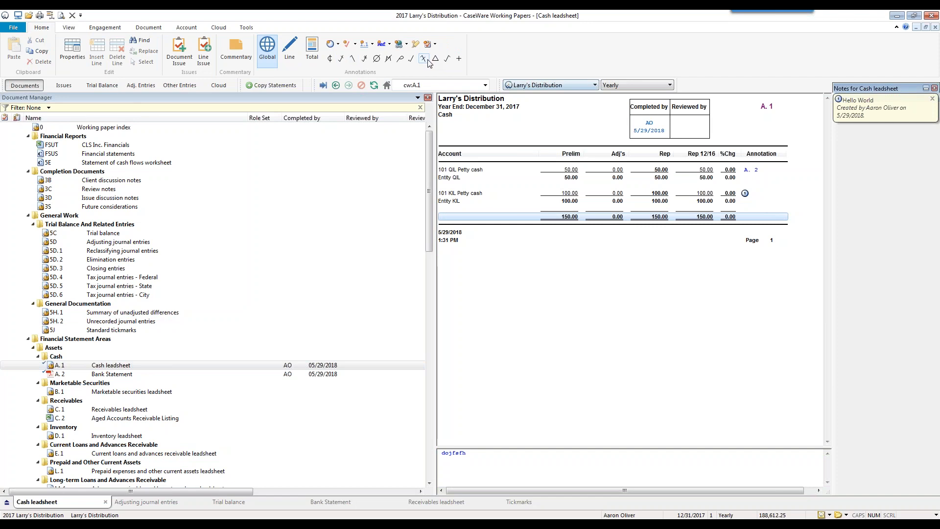
left_click_drag(423, 58, 758, 193)
left_click_drag(435, 59, 729, 332)
- Replace the Cash leadsheet's commentary text with a greeting to a colleague followed by "did do this or that"
left_click_drag(494, 454, 394, 456)
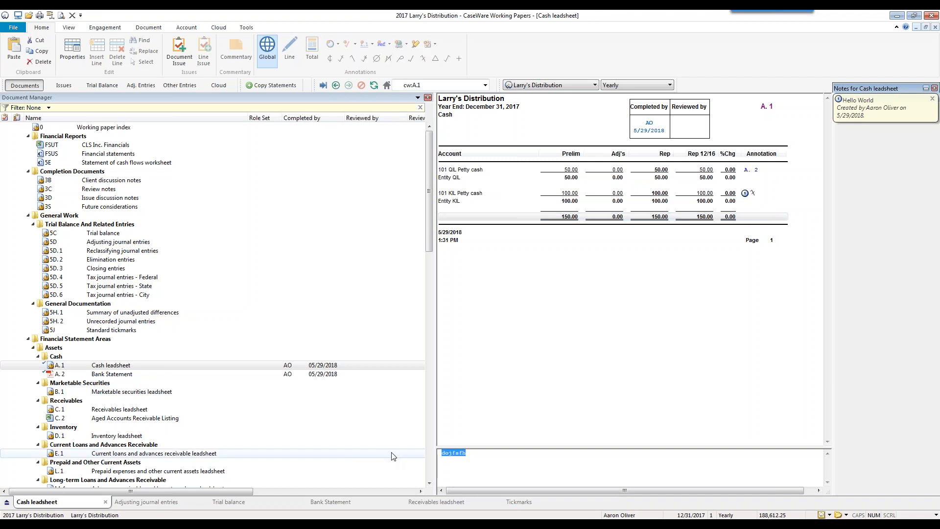
type("Hi Nancy.")
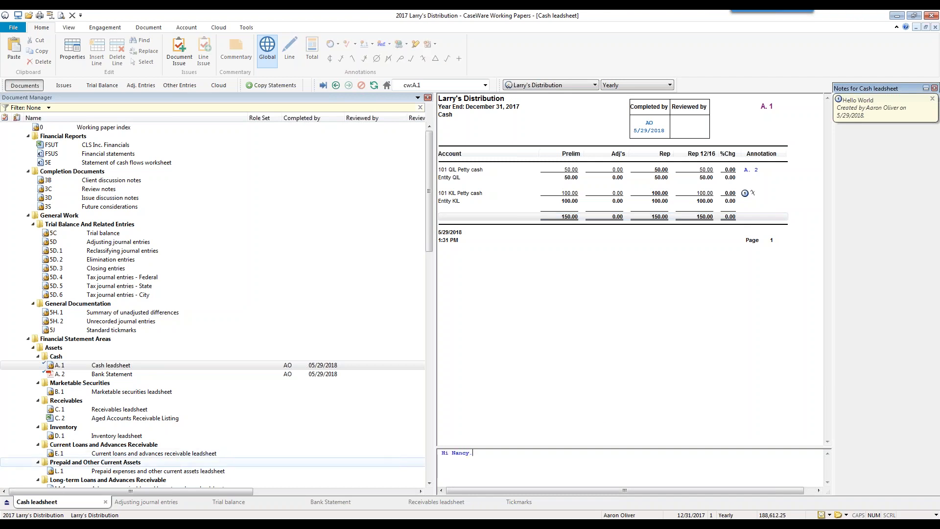
type(". did to")
key("BackSpace")
key("BackSpace")
type("do this or that")
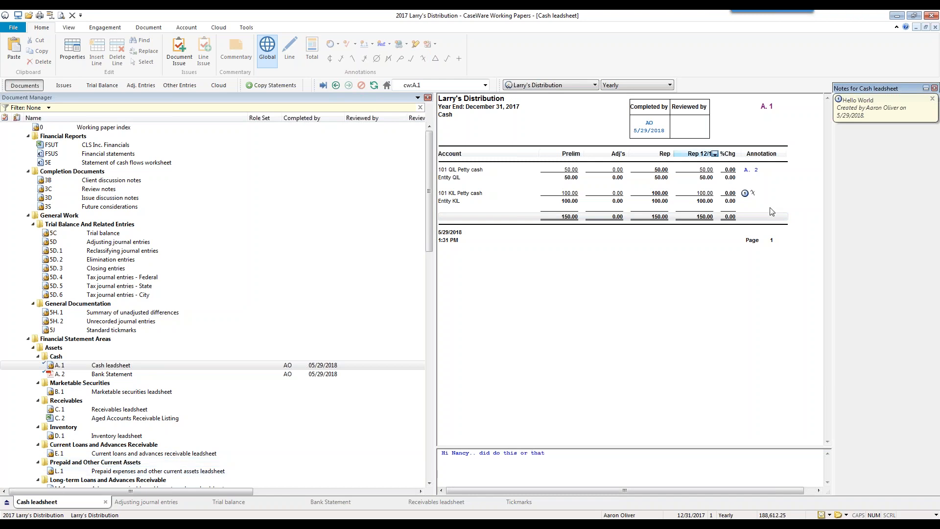
- View the global line annotation for the Entity KIL petty cash line and close it
right_click(608, 202)
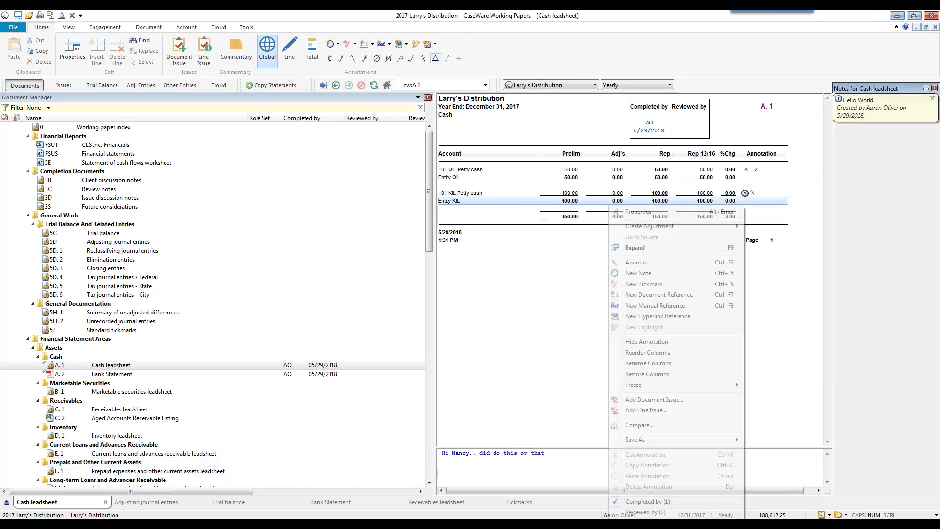
left_click(639, 264)
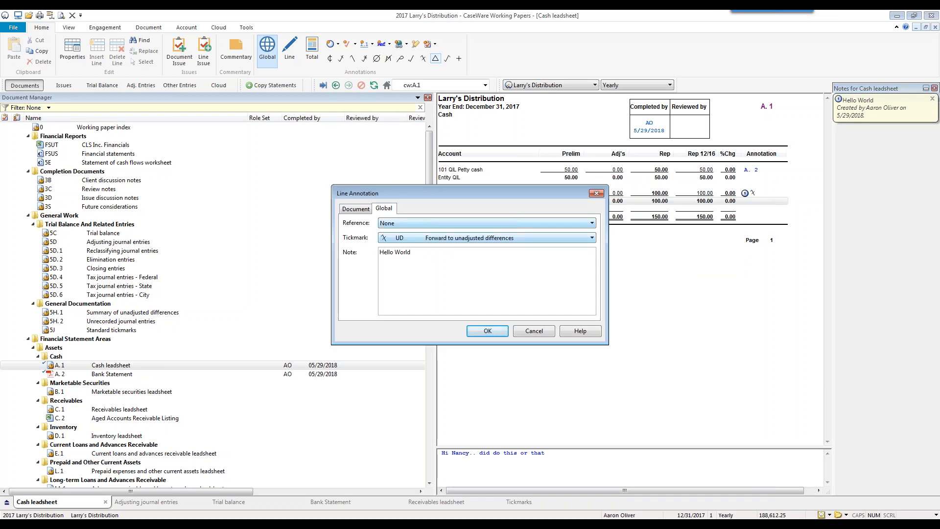
left_click(597, 193)
- Start a new document issue on the Cash leadsheet with type Review Notes and subject "Reconcilliation"
right_click(757, 216)
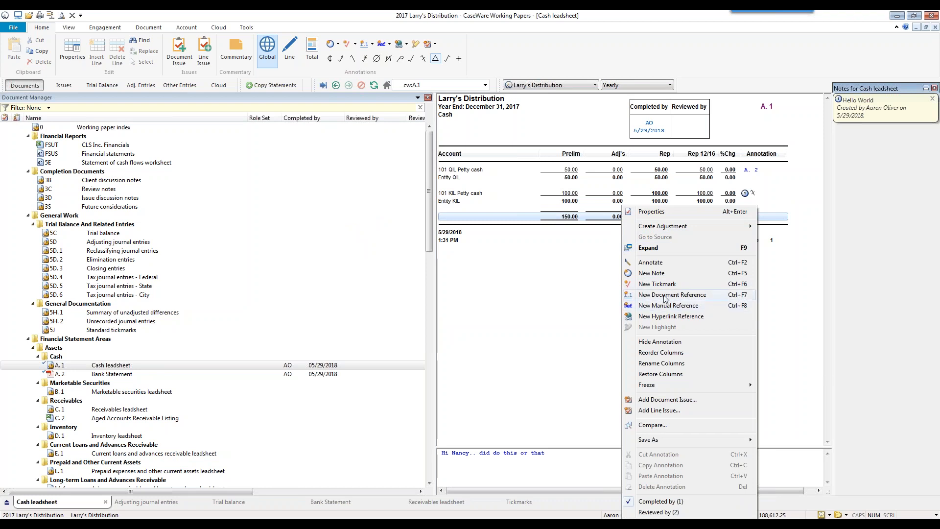
left_click(659, 400)
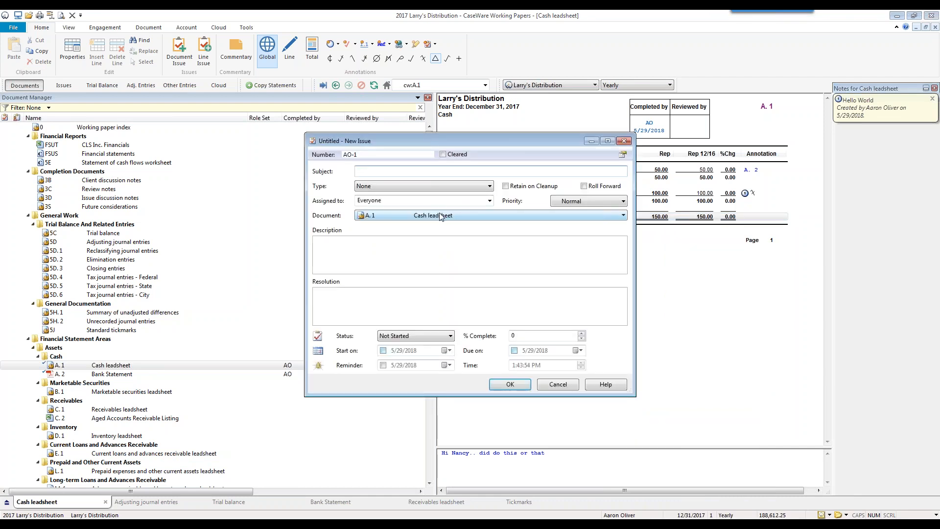
left_click(375, 187)
left_click(374, 225)
left_click(365, 171)
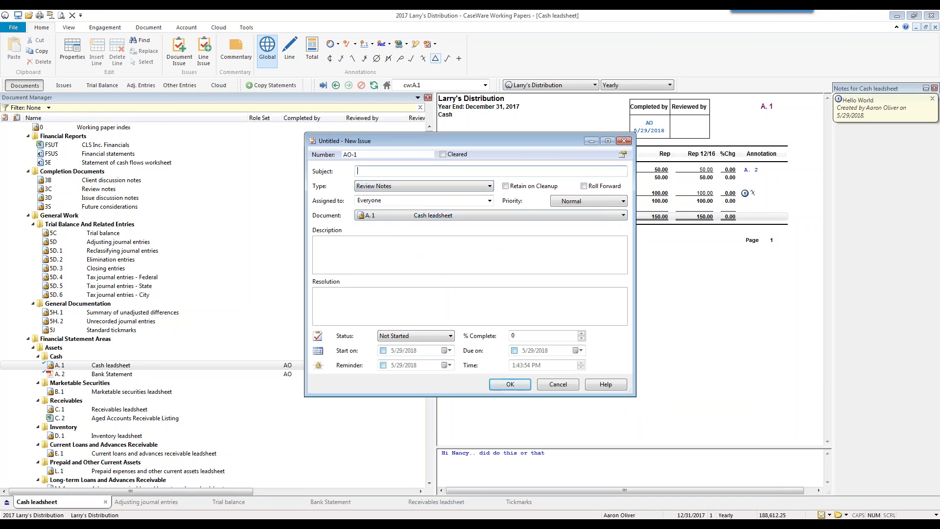
type("Reconcilliatoin")
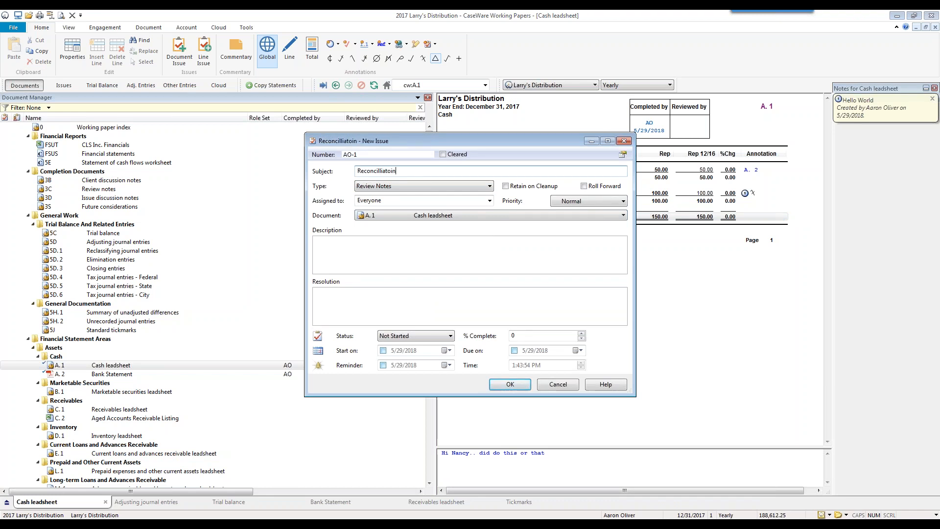
- Assign the issue to the individual staff user and enter the description "Needs a rec"
left_click(489, 200)
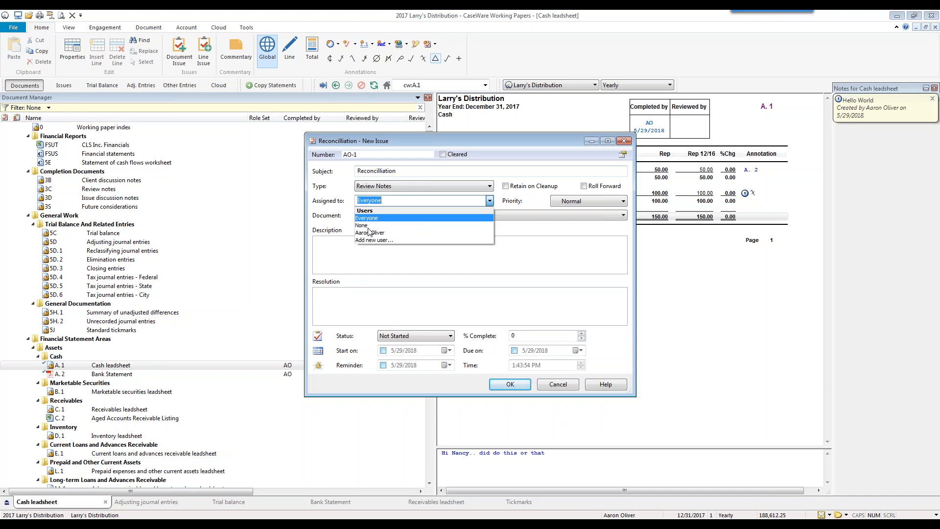
left_click(363, 236)
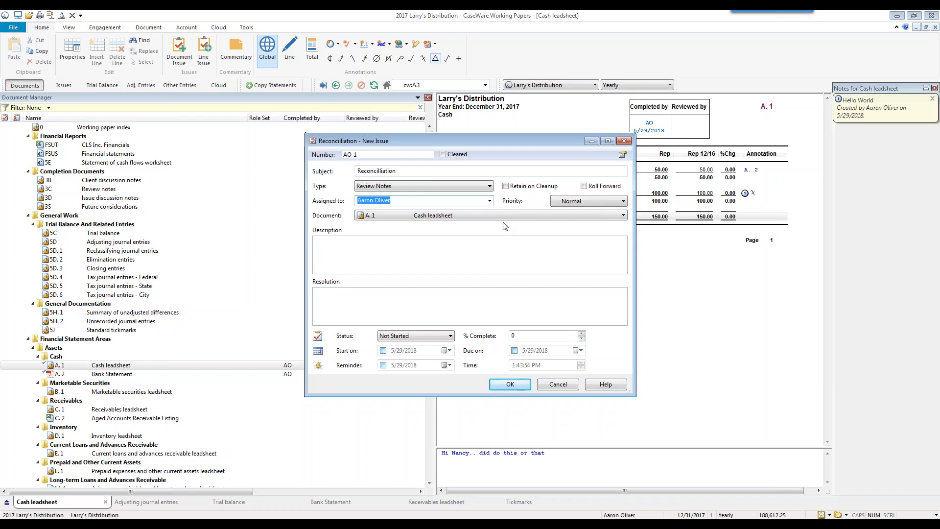
left_click(375, 254)
type("Needs a rec")
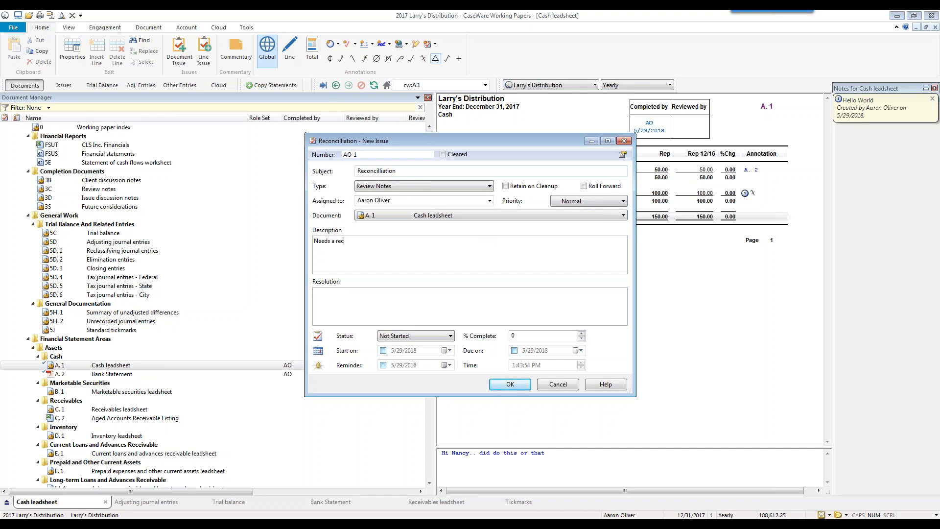
- Set the new issue's status to In Progress, due date to 6/1/2018 and reminder to 5/31/2018, and save it
left_click(447, 335)
left_click(424, 350)
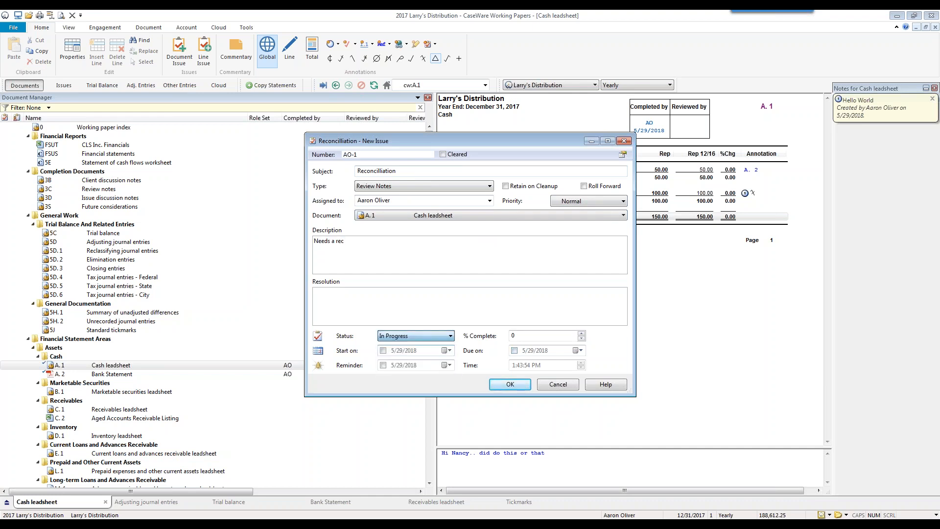
left_click(579, 350)
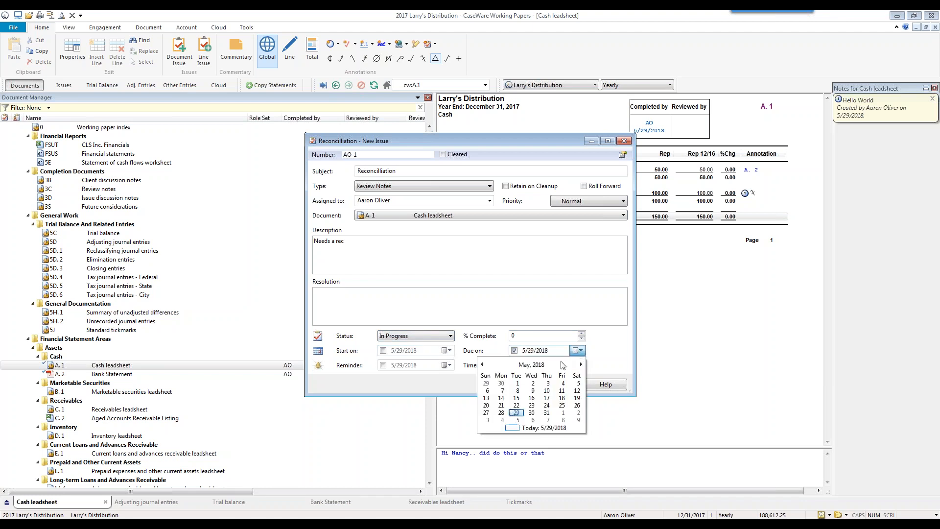
left_click(562, 413)
left_click(446, 365)
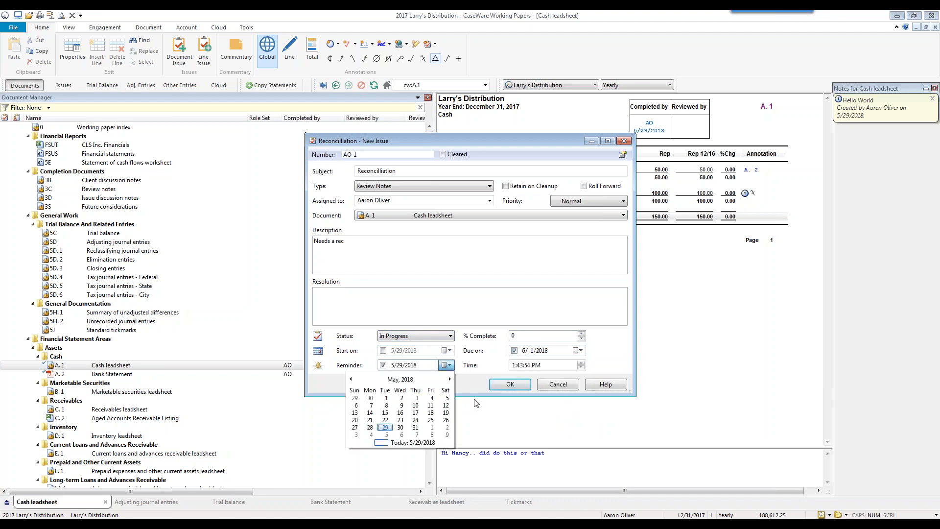
left_click(415, 428)
left_click(514, 386)
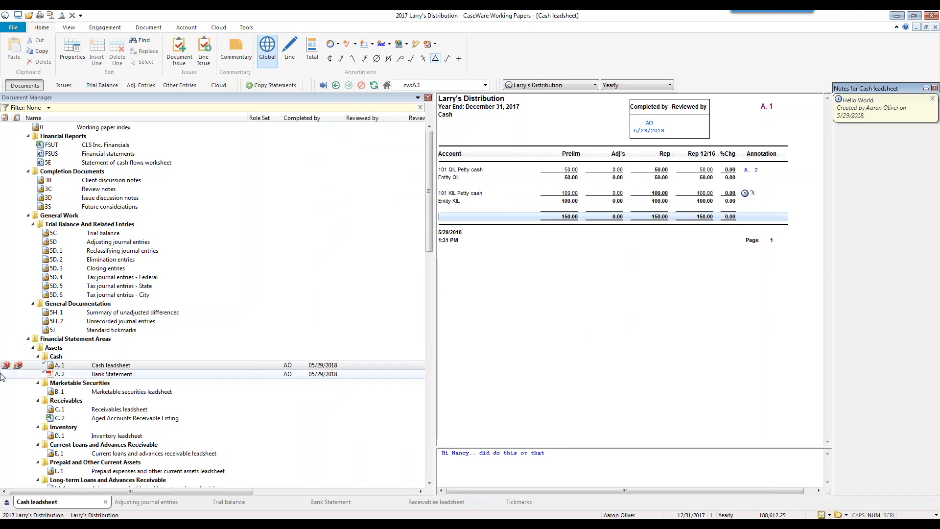
- Check the Cash leadsheet's issue indicators, display the issues list and view its outstanding issues and review notes
mouse_move(18, 372)
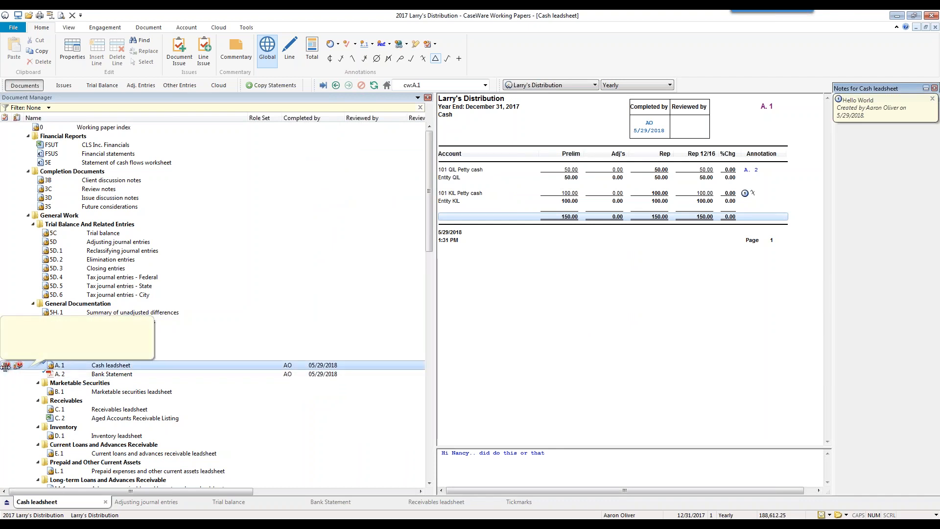
mouse_move(20, 372)
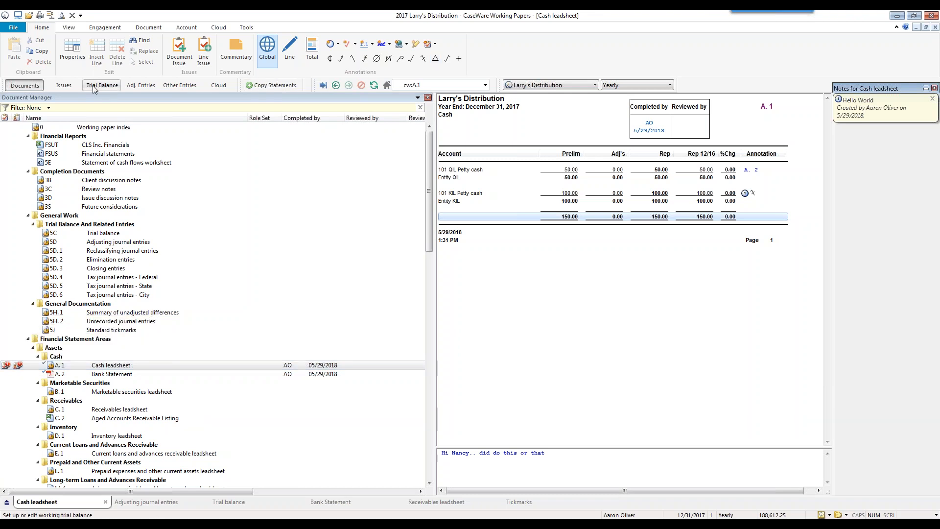
left_click(62, 88)
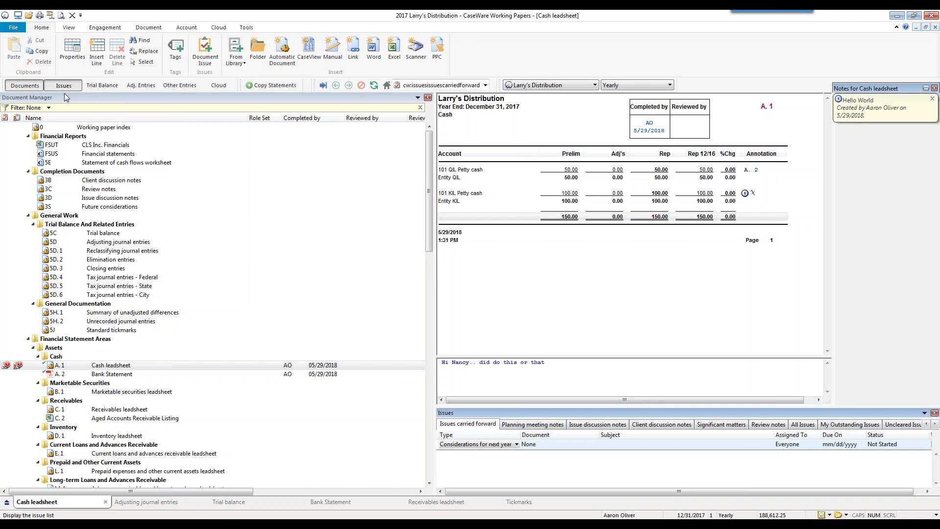
left_click_drag(435, 309, 293, 309)
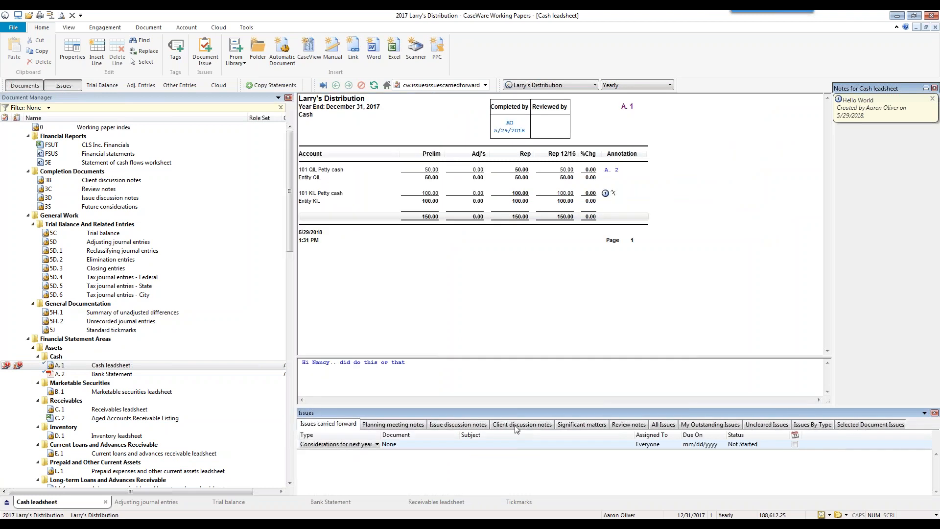
left_click(708, 425)
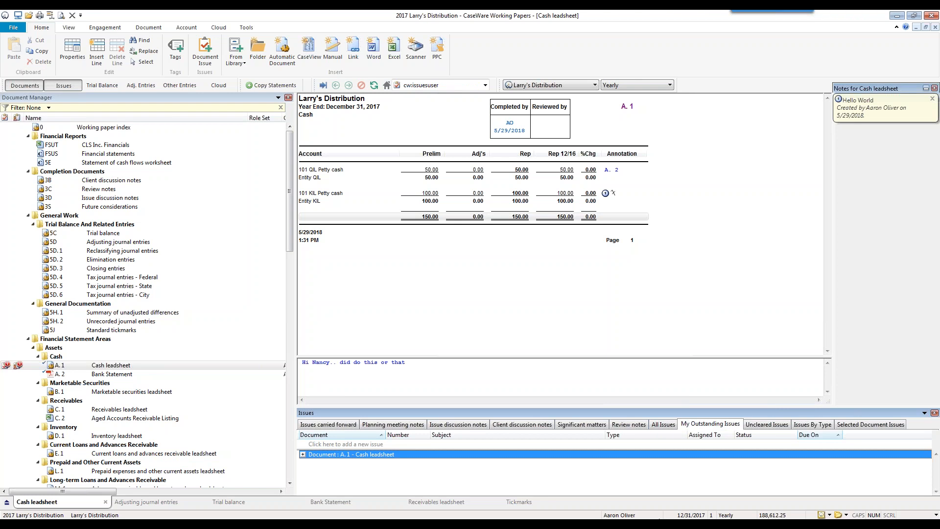
left_click(622, 424)
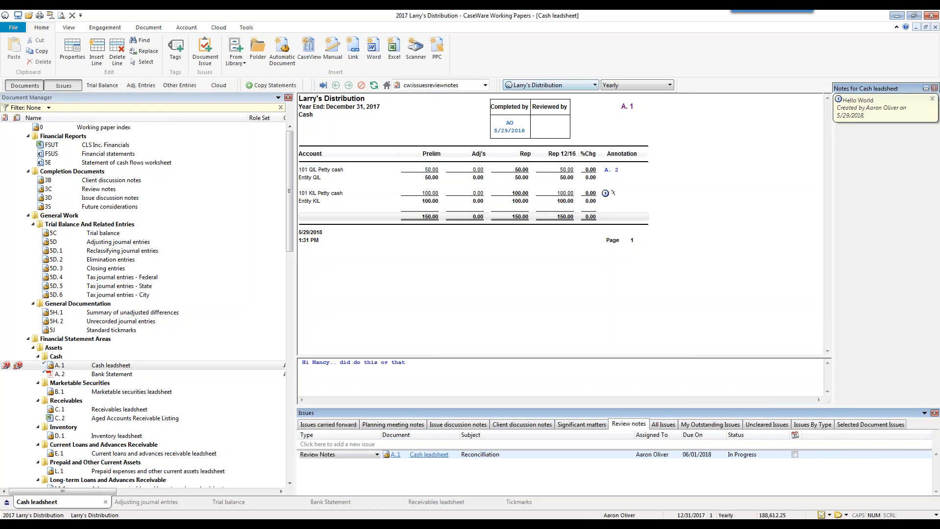
- Resolve the Reconcilliation review note with the resolution "Closed" and status Completed, and save the issue
double_click(541, 456)
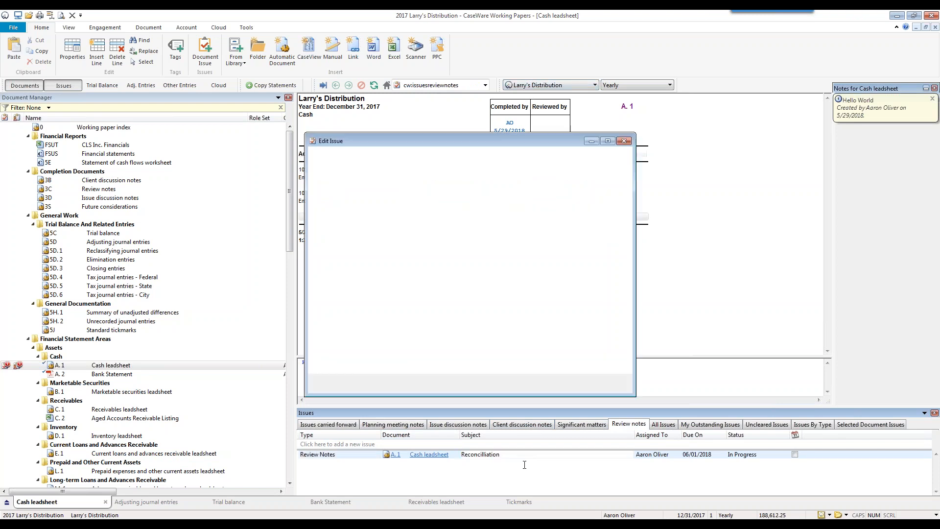
left_click(367, 301)
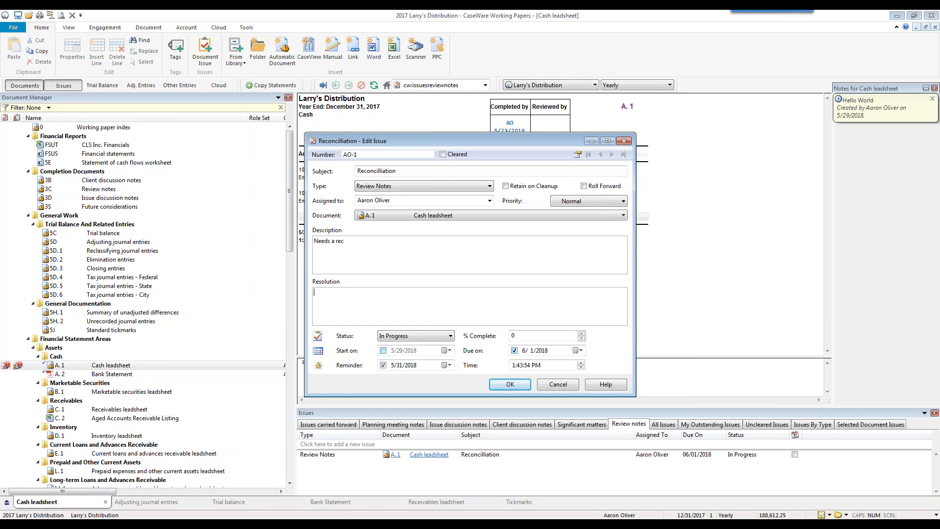
type("Closed")
left_click(415, 336)
left_click(407, 379)
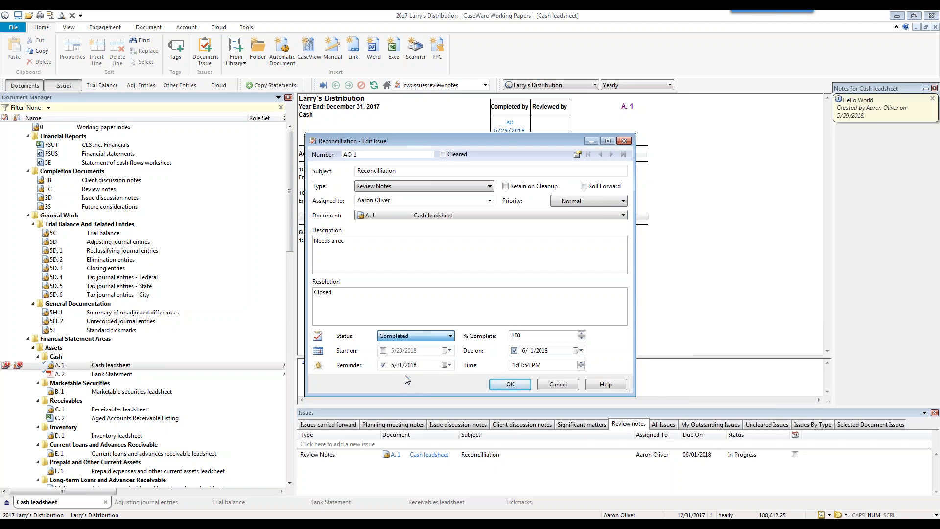
left_click(509, 385)
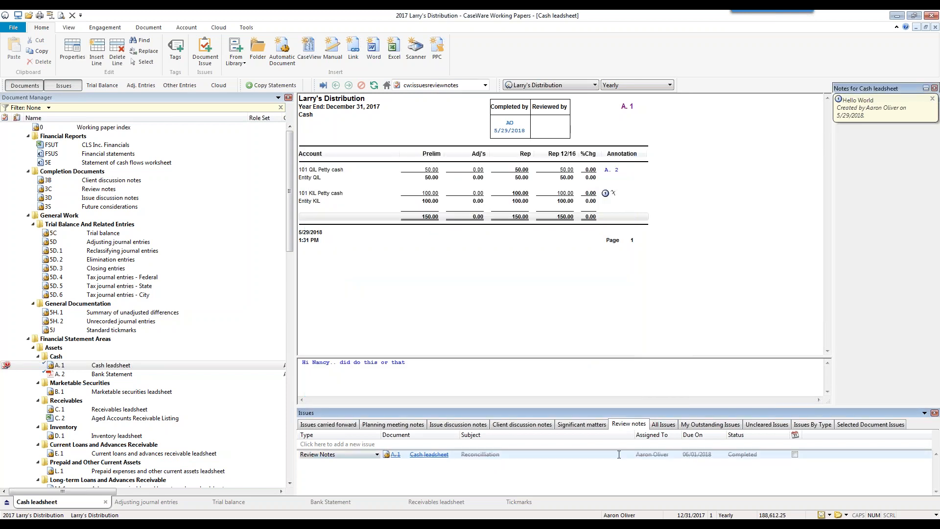
- Check the all-issues indicator summary for the Cash leadsheet in the document list
left_click(19, 366)
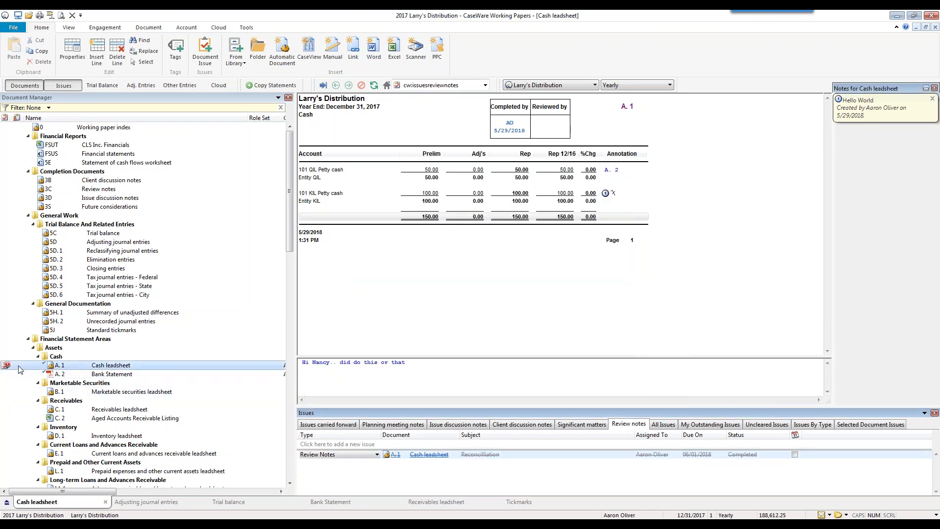
mouse_move(17, 368)
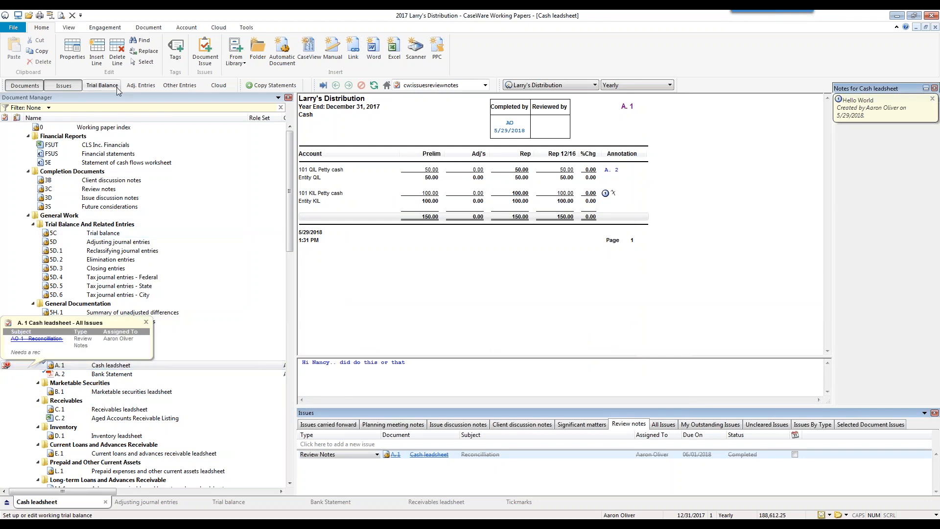
left_click(126, 399)
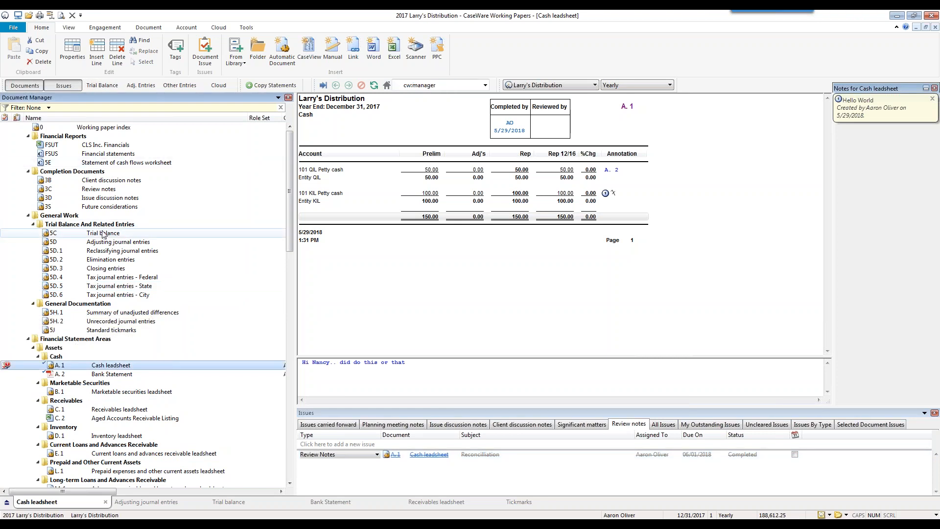
left_click(73, 216)
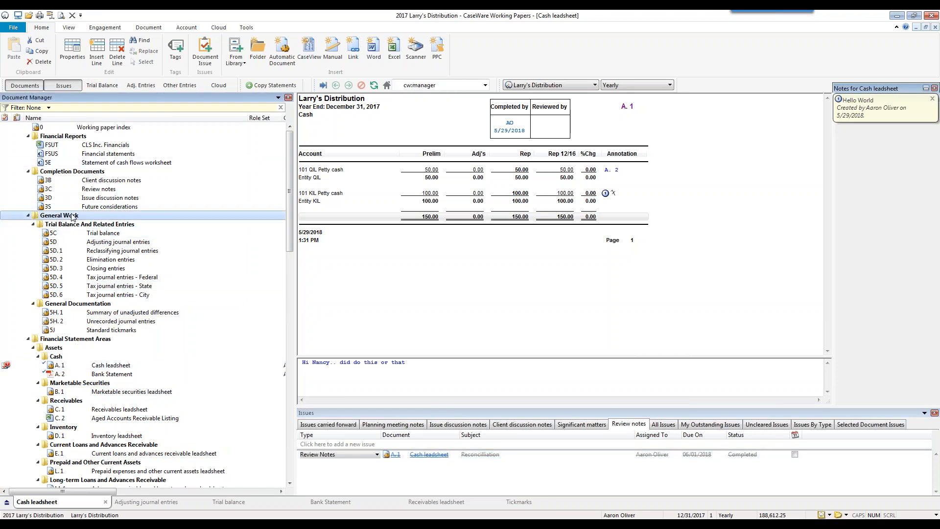
left_click(151, 28)
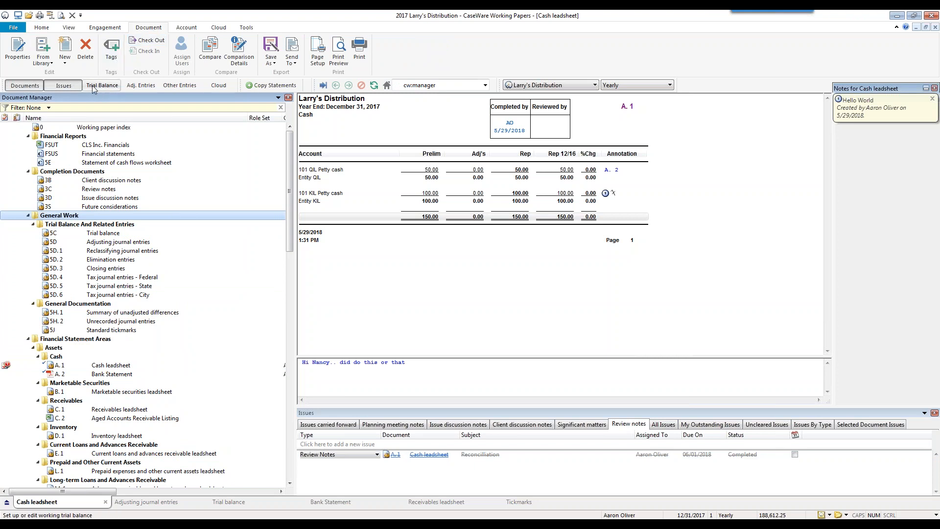
left_click(62, 51)
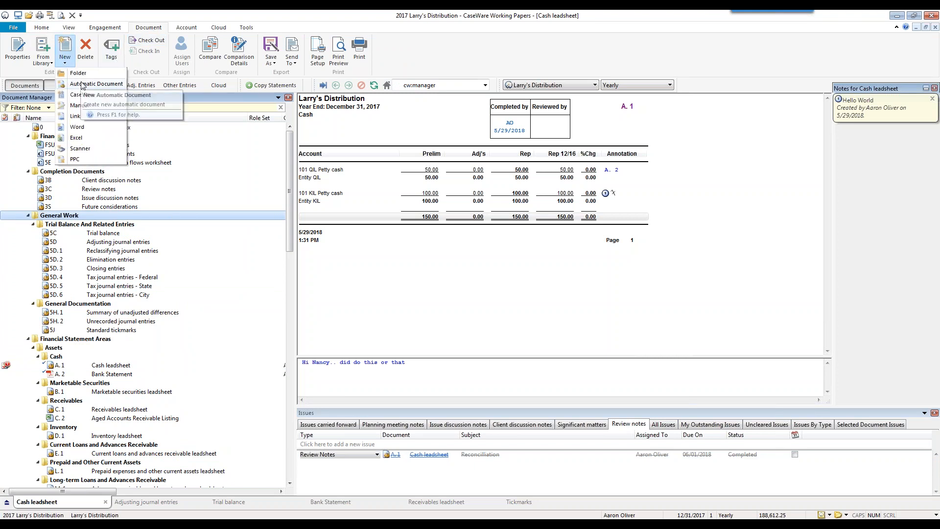
left_click(102, 142)
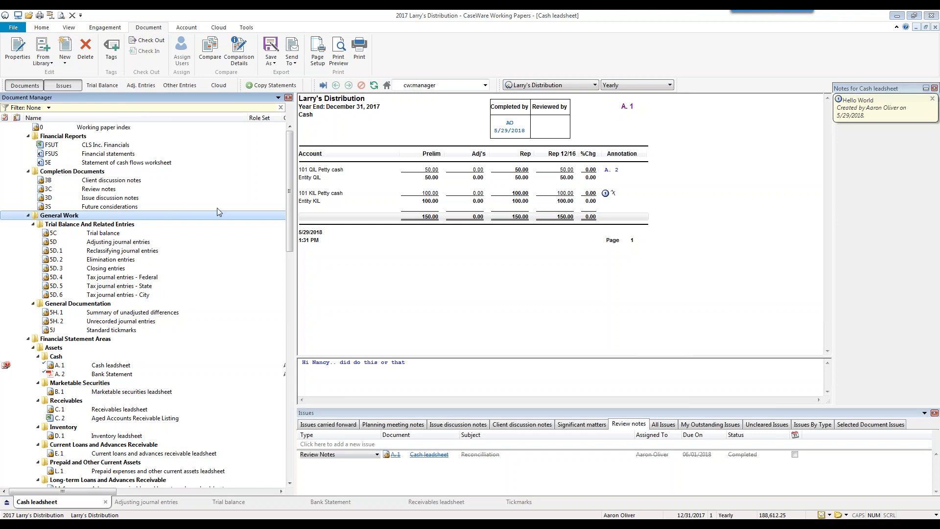
left_click(325, 181)
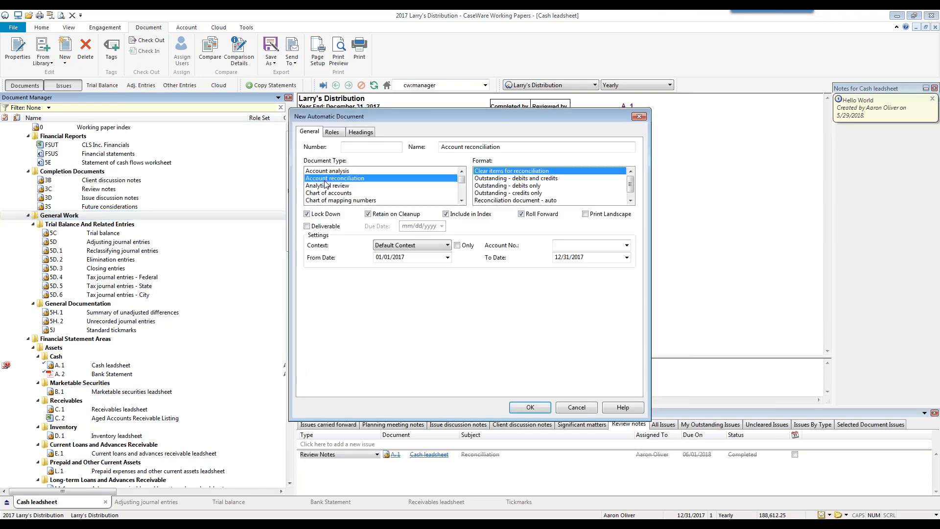
key("i")
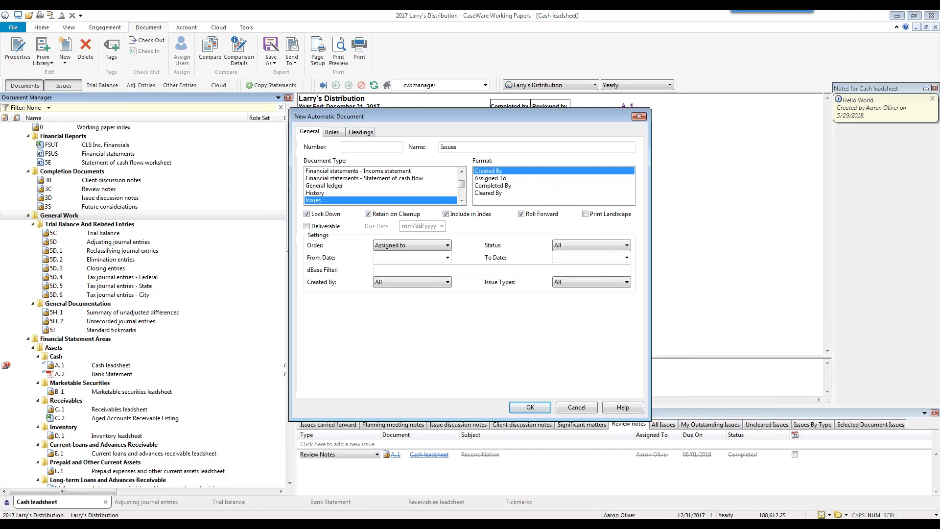
left_click(530, 407)
left_click(513, 303)
left_click(638, 117)
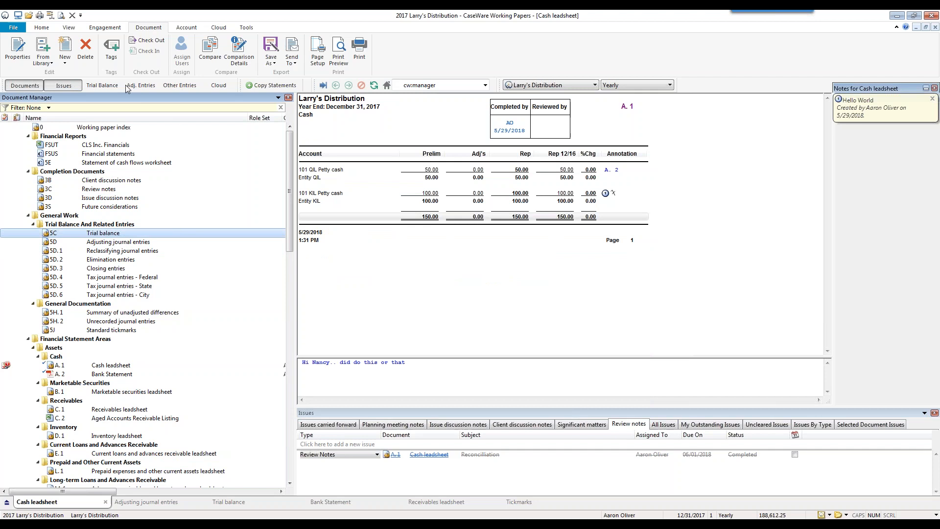
- Create an automatic document of type Issues, numbered 5F, under Trial Balance And Related Entries and open it
left_click(63, 56)
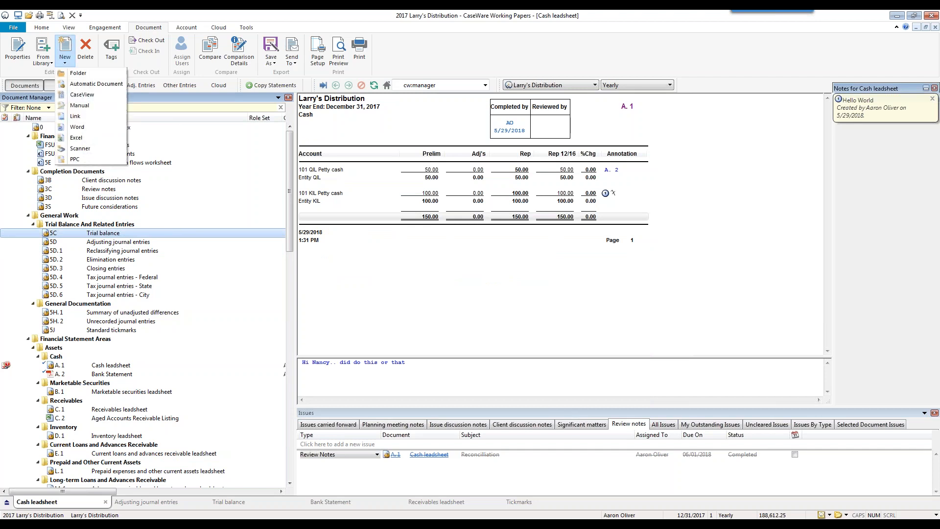
left_click(94, 93)
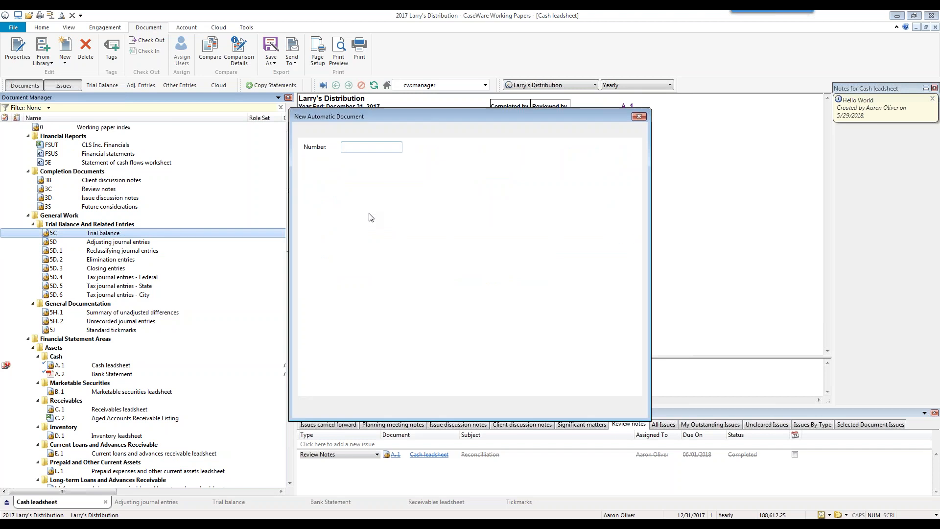
left_click(387, 179)
key("i")
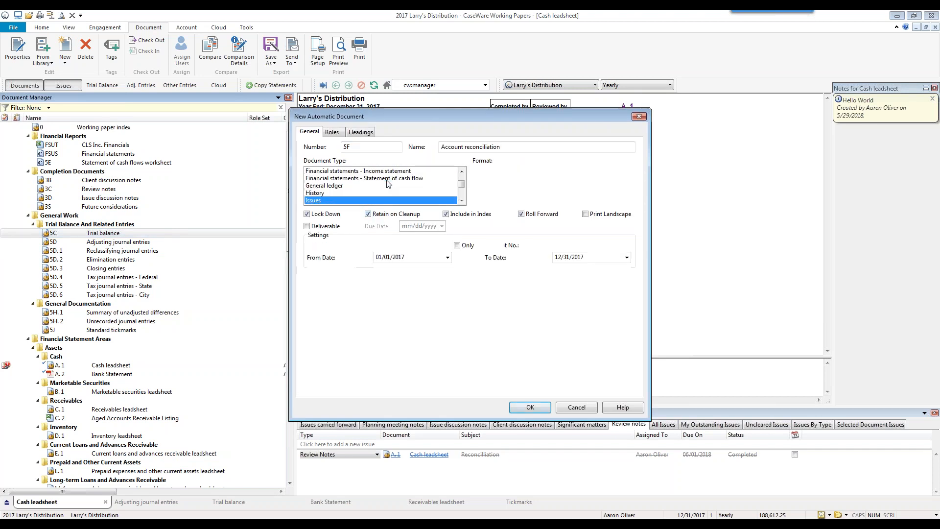
left_click(530, 408)
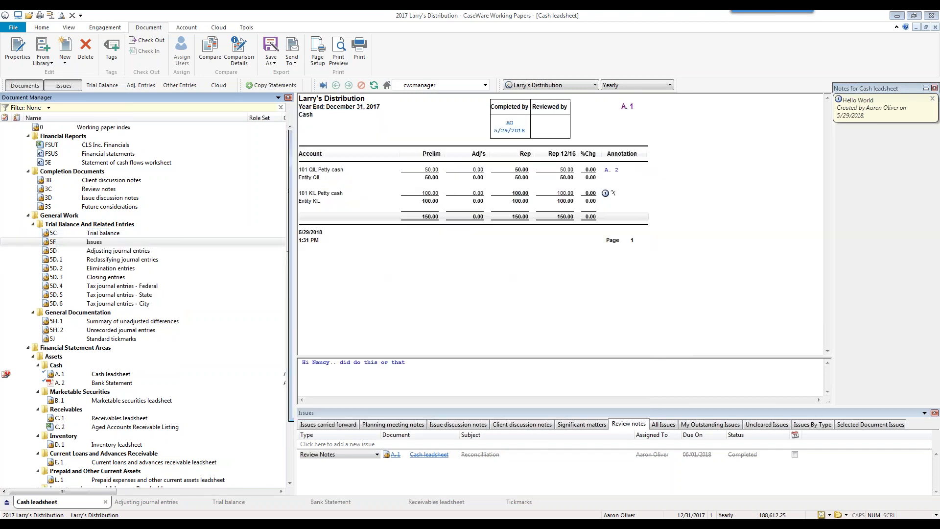
double_click(98, 243)
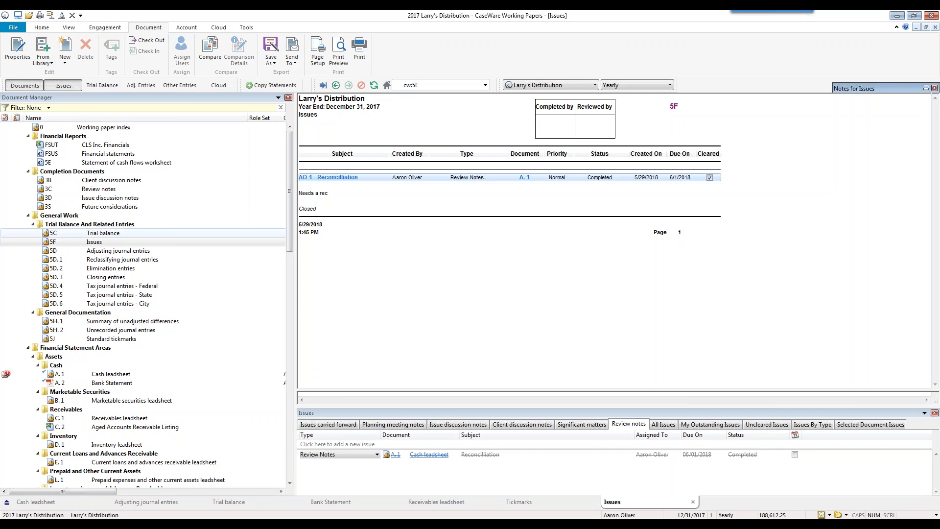
- Widen the document list to reveal the tags and add the tag "Cash" to the Cash leadsheet
left_click_drag(294, 259, 642, 260)
left_click(586, 374)
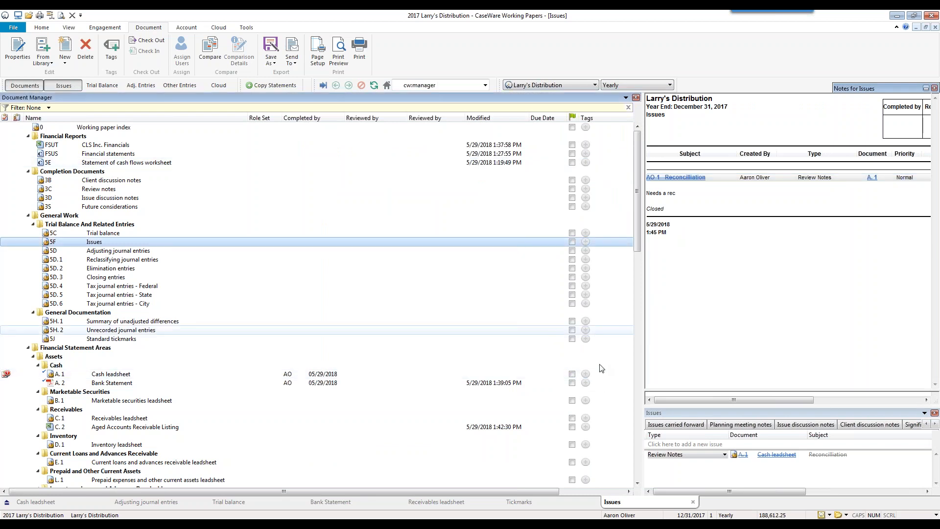
left_click(585, 374)
type("C")
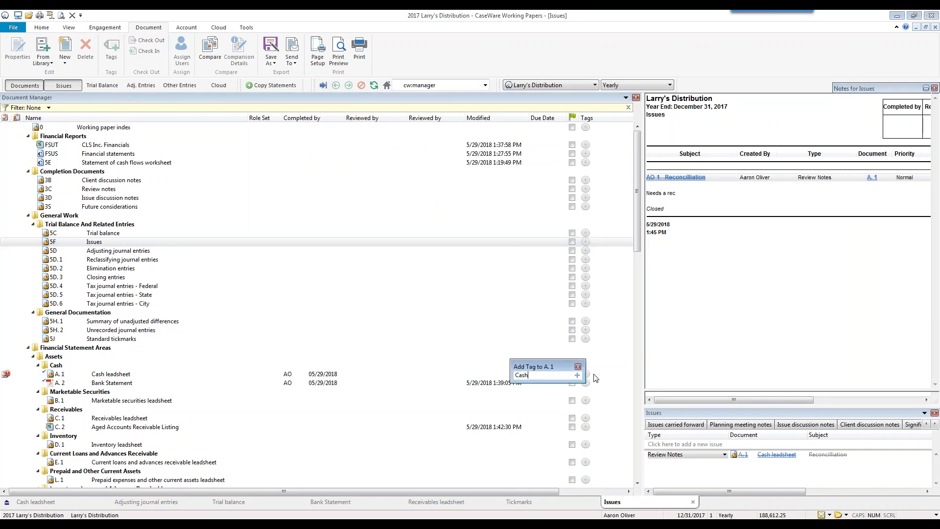
type("ash")
key("Return")
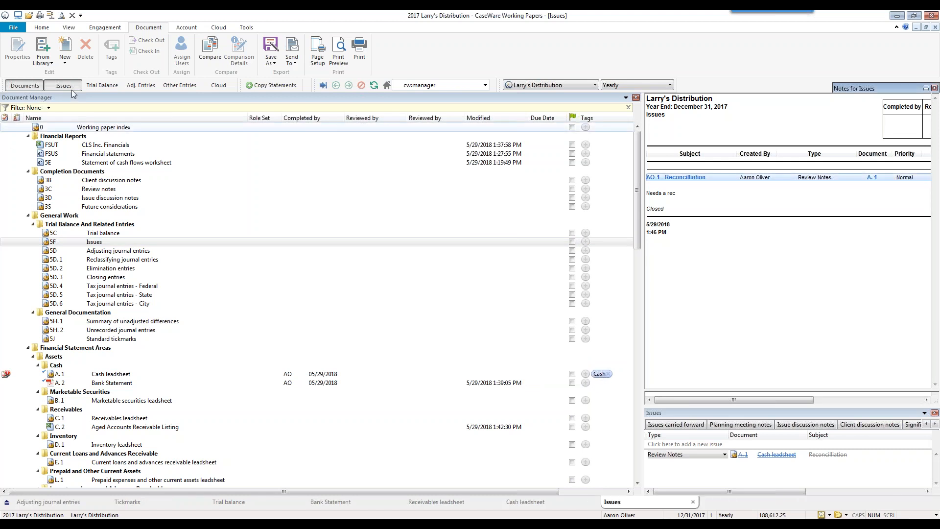
- Filter the document list to Fully Completed Documents, and reset the filter to None
left_click(48, 107)
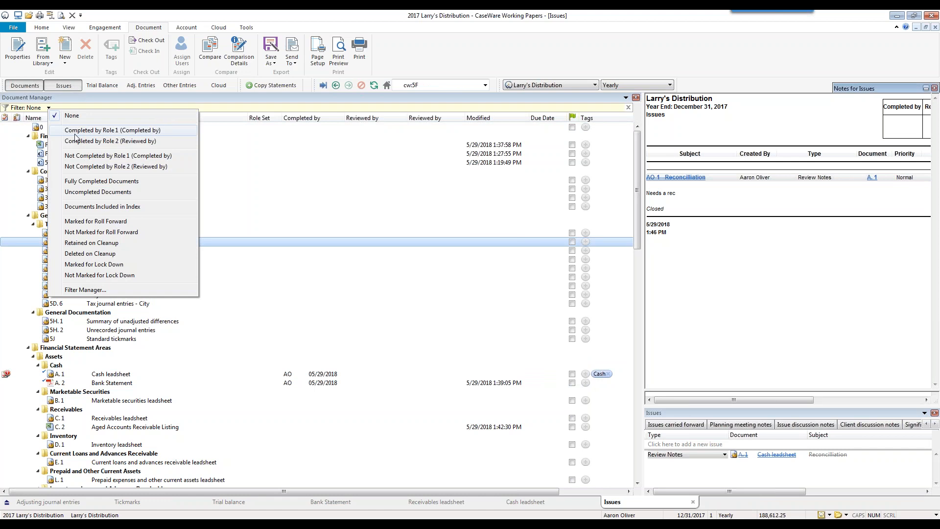
left_click(90, 182)
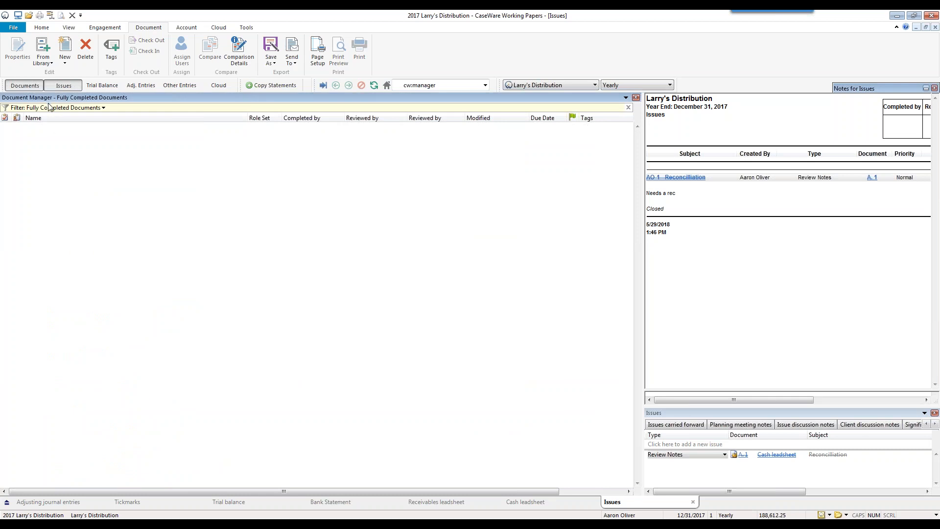
left_click(103, 108)
left_click(121, 116)
- Sign off the Bank Statement and the Cash leadsheet as reviewed
right_click(122, 382)
left_click(162, 385)
right_click(127, 375)
left_click(162, 356)
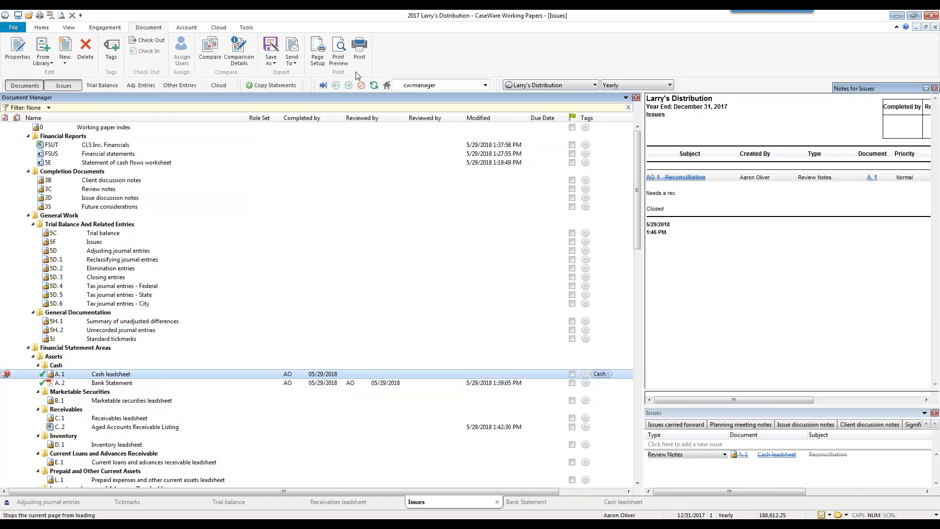
- Filter the document list to Fully Completed Documents
left_click(49, 107)
left_click(96, 180)
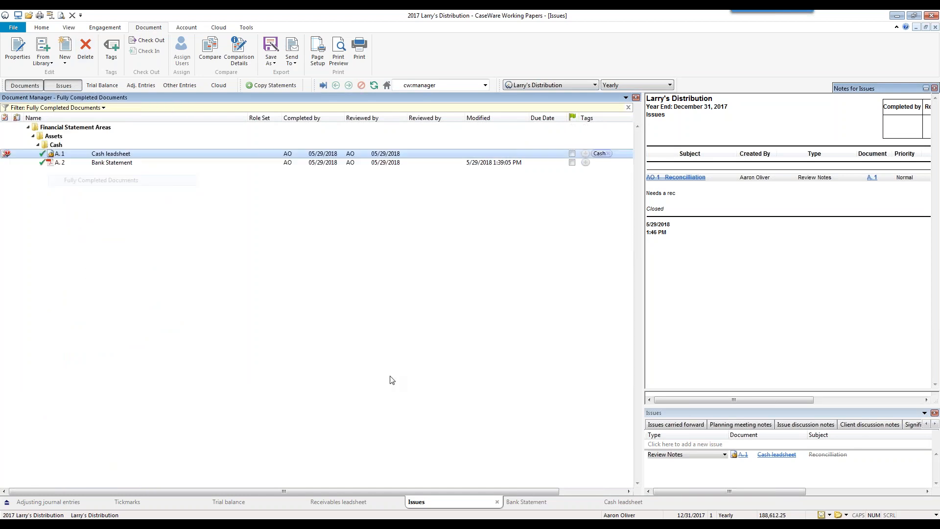
- Set up a new personal document filter in the Filter Manager with the Tags criterion set to Cash
left_click(102, 108)
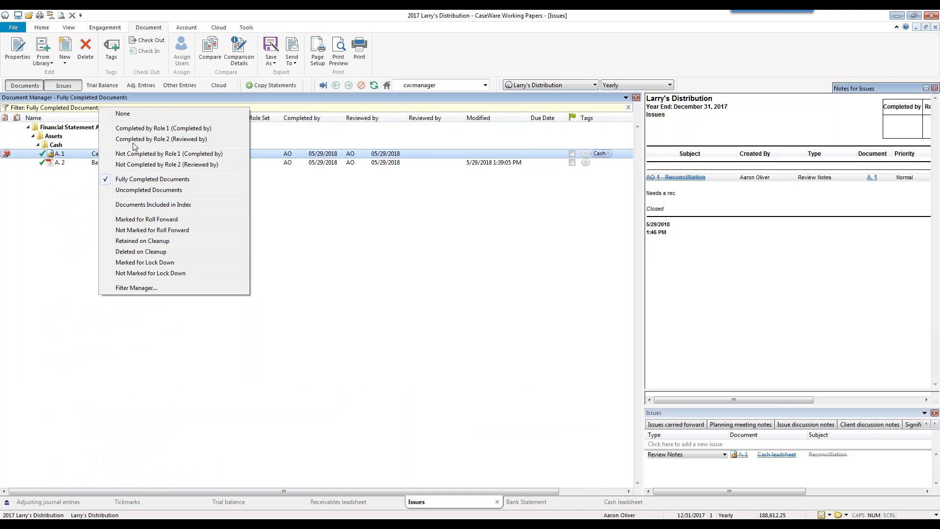
left_click(131, 288)
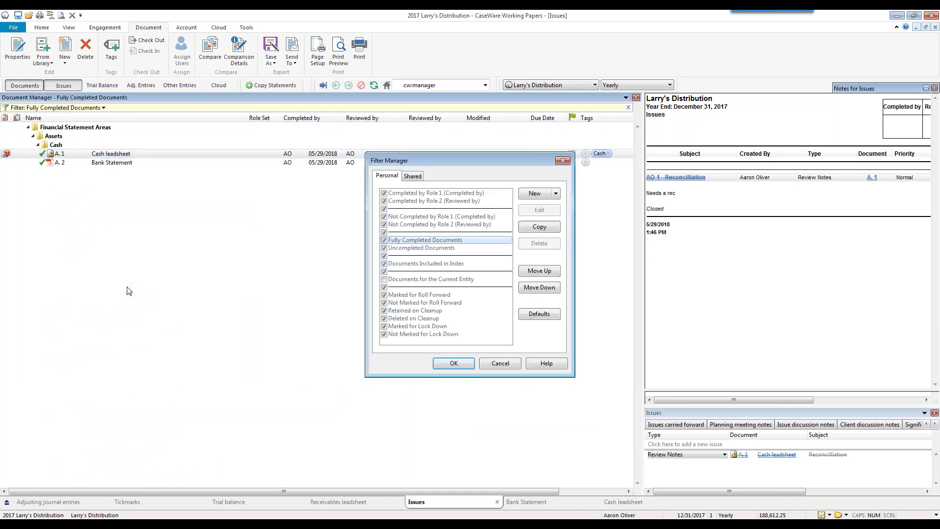
left_click(536, 194)
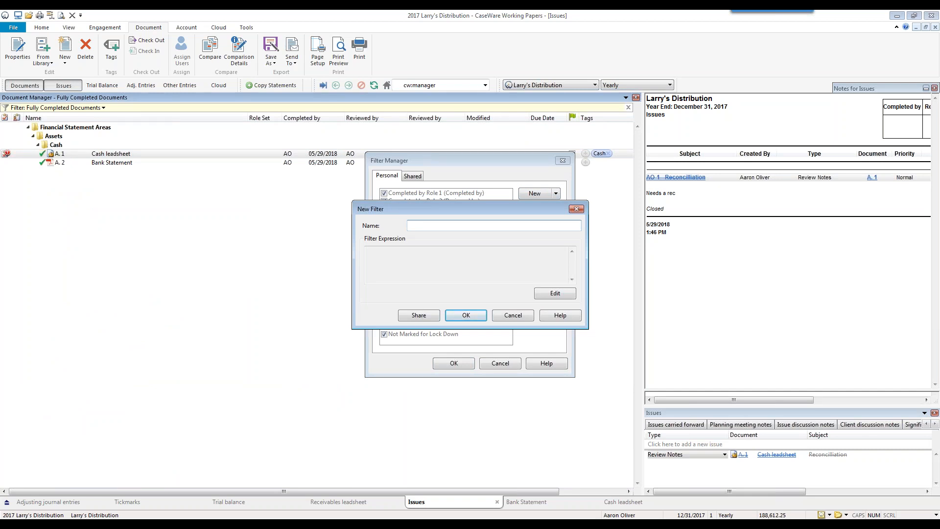
left_click(542, 293)
left_click(428, 285)
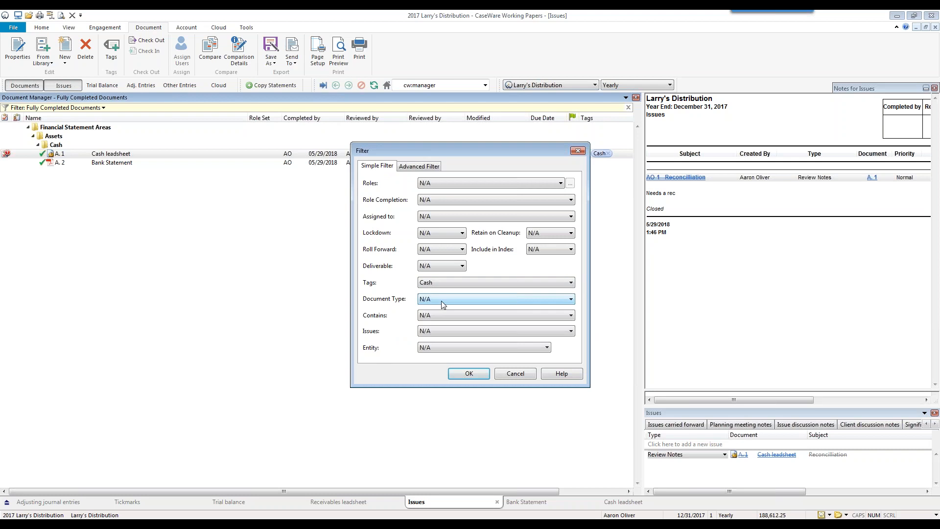
left_click(443, 315)
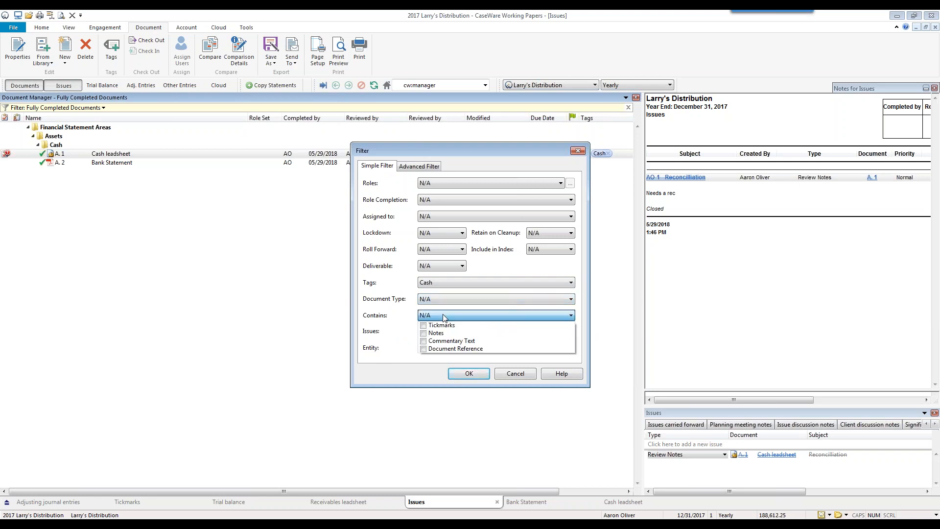
left_click(432, 332)
left_click(444, 348)
left_click(406, 343)
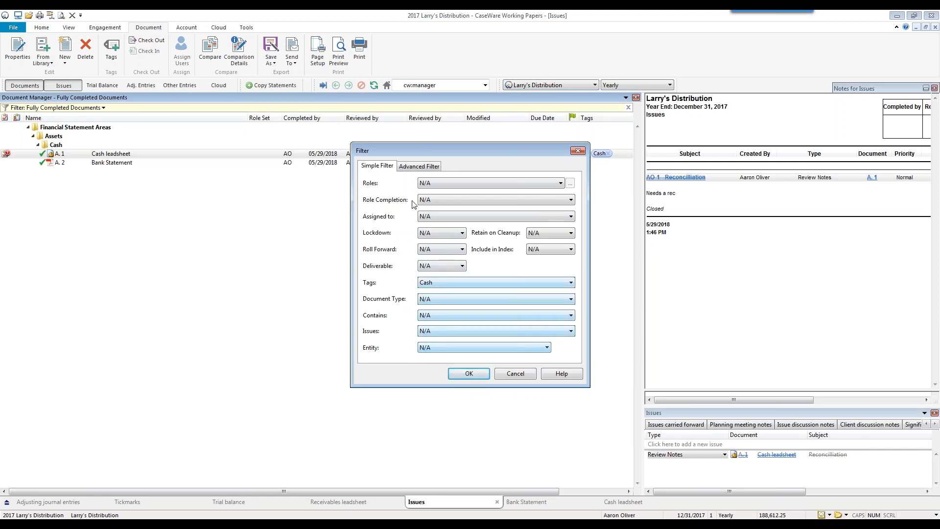
- Save and apply the new tag filter under the name "Cash", and reset the document list filter to None
left_click(469, 374)
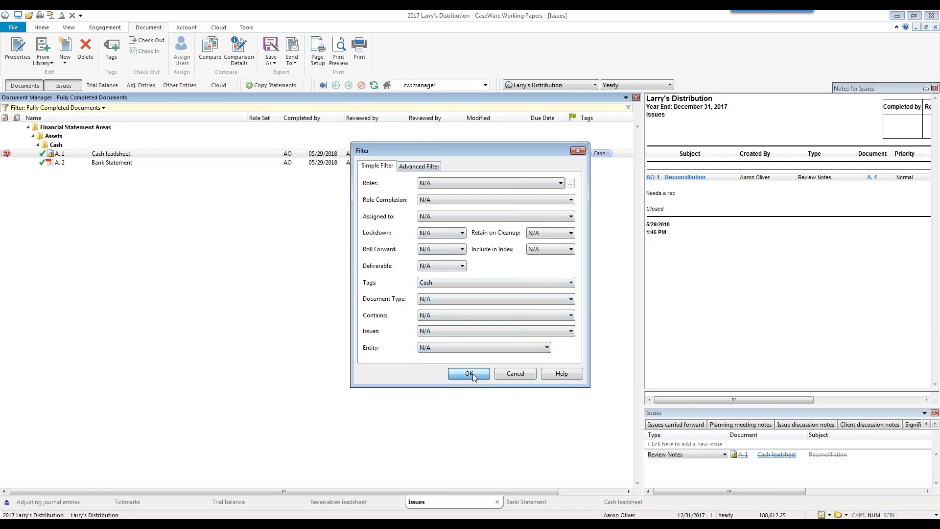
left_click(466, 316)
left_click(454, 363)
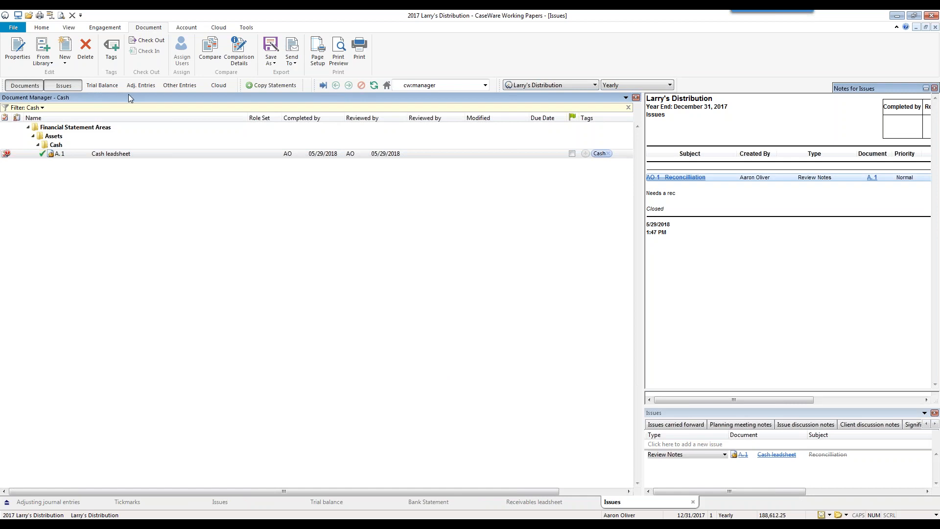
left_click(42, 107)
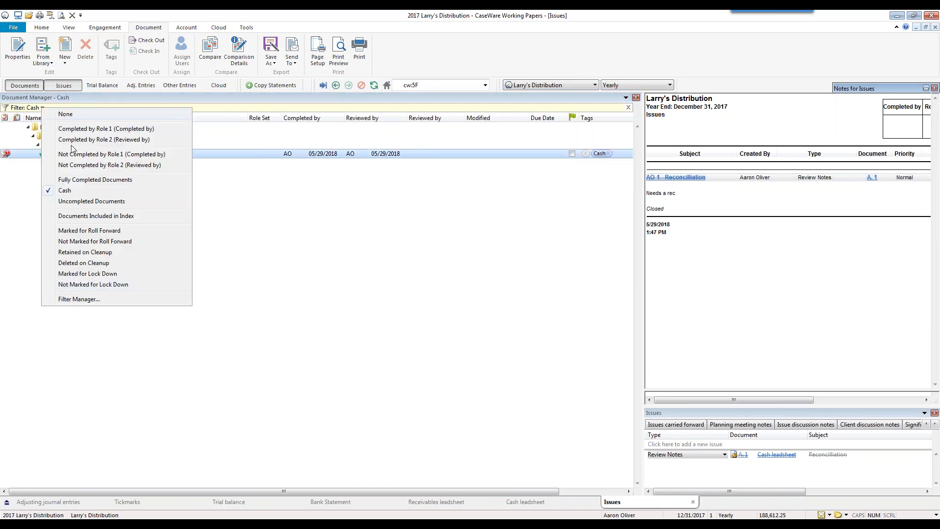
left_click(66, 114)
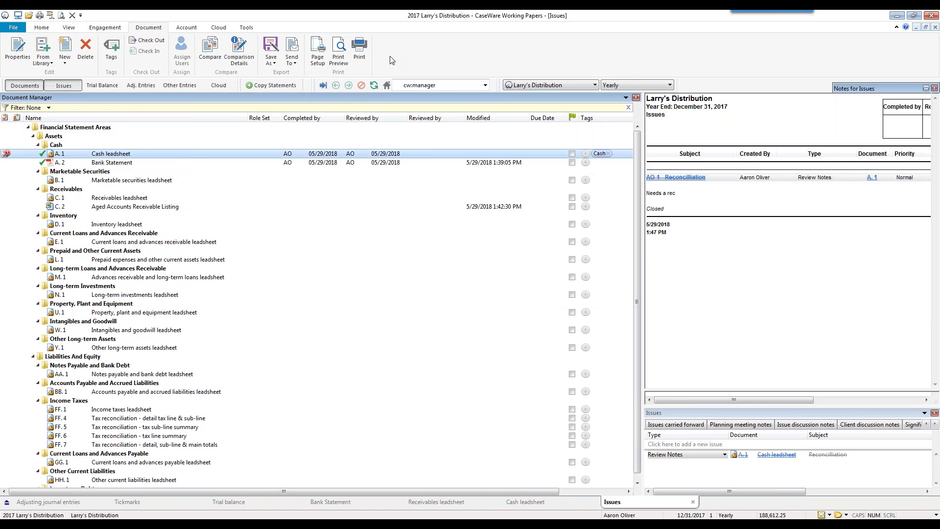
- Rename Role 3 to "Partner Review" in the Roles options of the Default Role Set
left_click(247, 27)
left_click(376, 47)
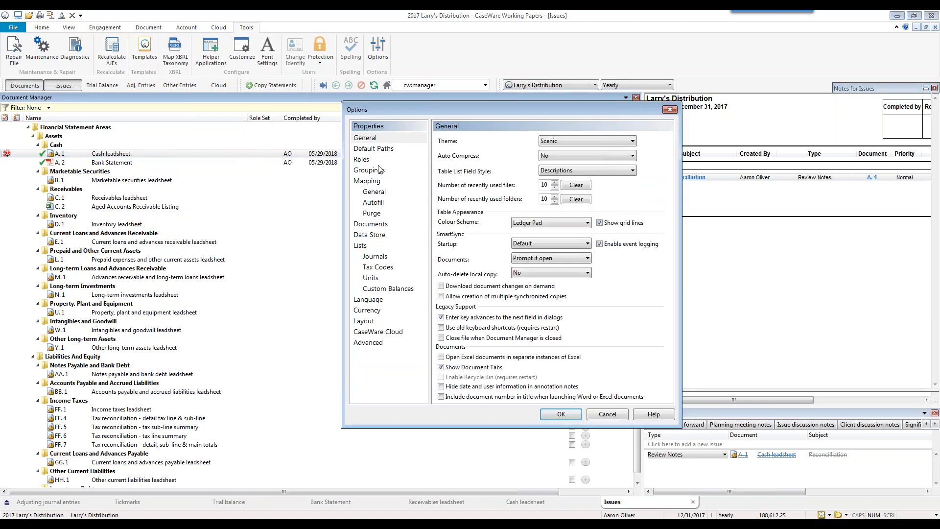
left_click(376, 160)
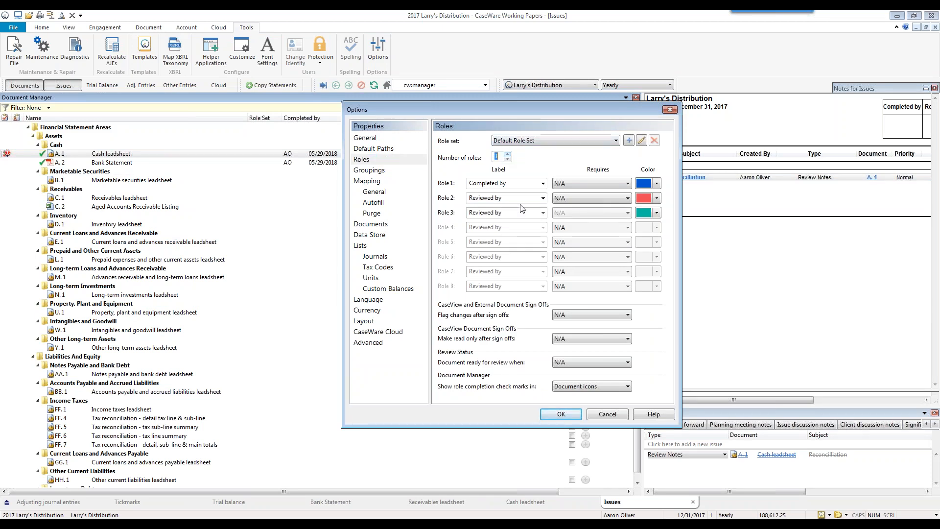
left_click(509, 212)
type("Partner")
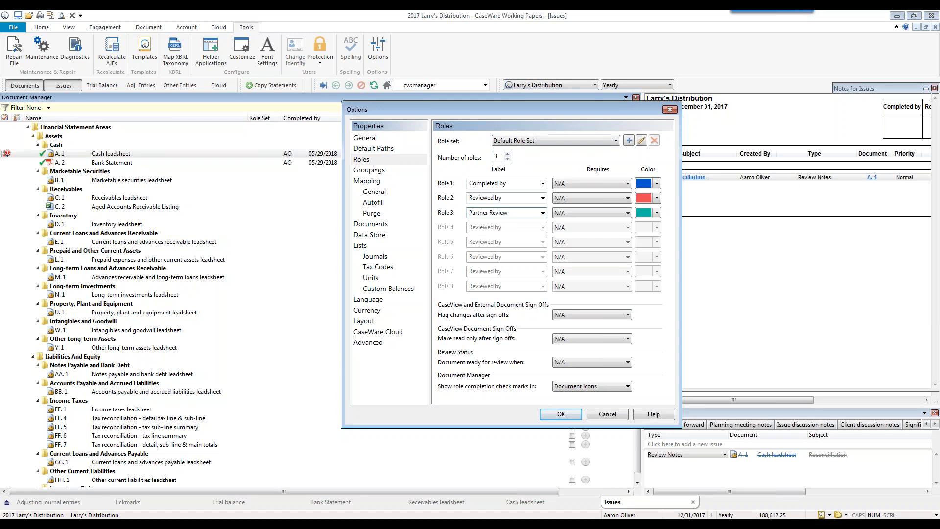
- Make Role 2 require Role 1 and Role 3 require Role 2 for sign-offs
left_click(588, 213)
left_click(585, 198)
left_click(572, 216)
left_click(549, 290)
- Flag changes after sign offs for Roles 2 or 3, and accept the role options
left_click(570, 315)
left_click(568, 332)
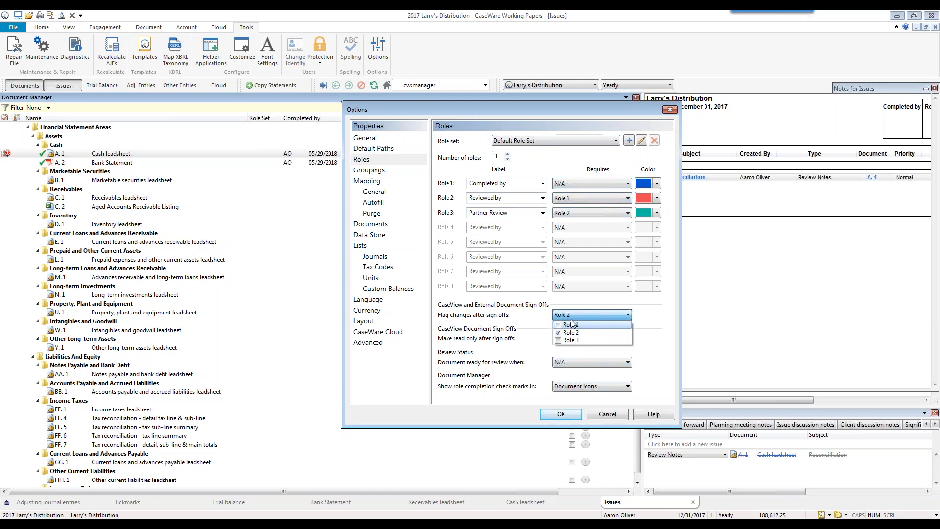
left_click(570, 340)
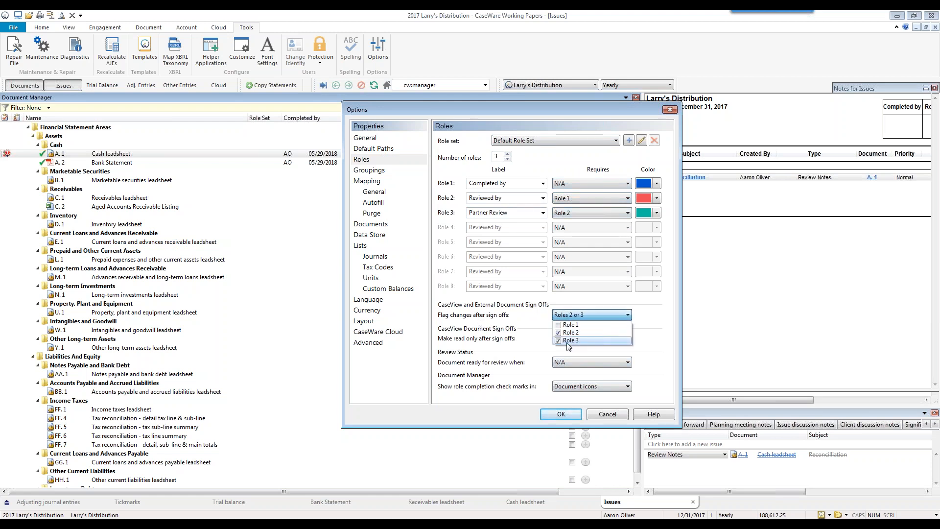
left_click(529, 321)
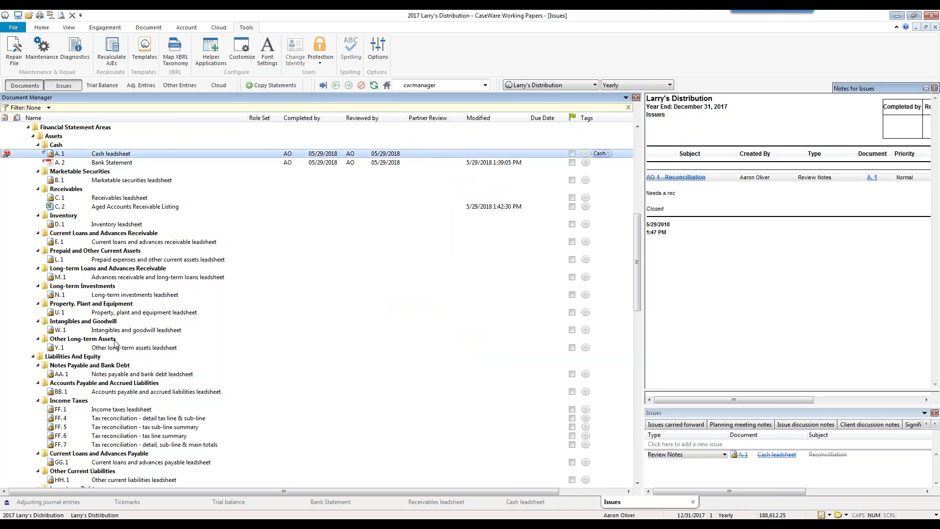
- Try to sign off the Aged Accounts Receivable Listing as Reviewed by without a Completed by sign-off
left_click(109, 210)
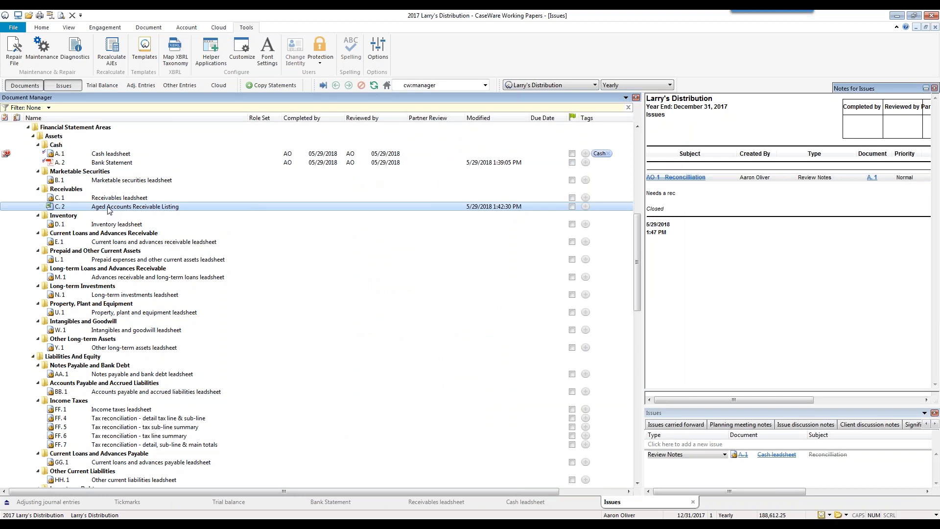
right_click(109, 207)
left_click(145, 473)
left_click(578, 307)
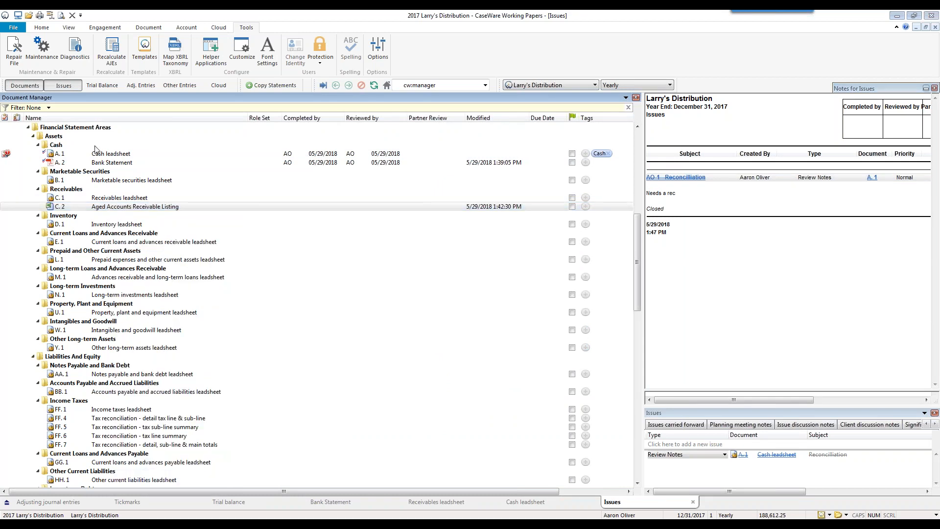
- Sign off the Aged Accounts Receivable Listing as Completed by and Reviewed by
right_click(130, 212)
left_click(154, 470)
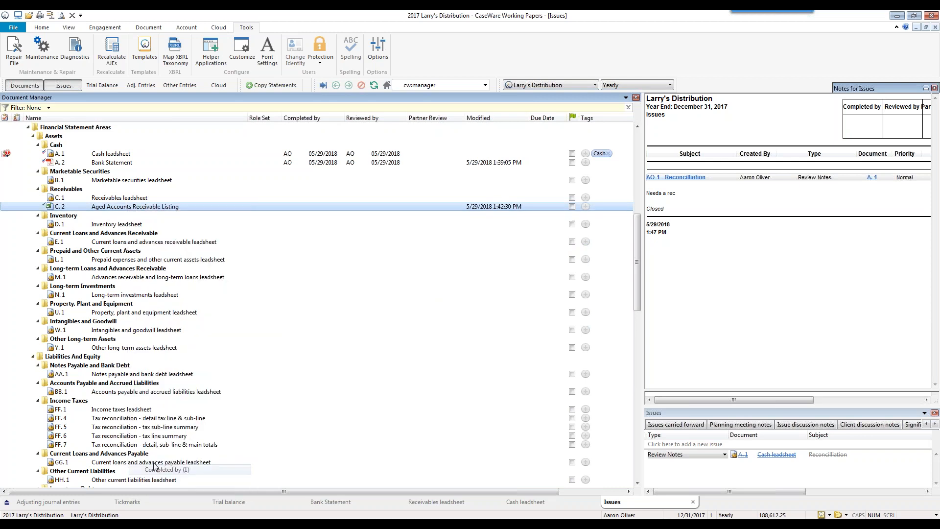
right_click(129, 212)
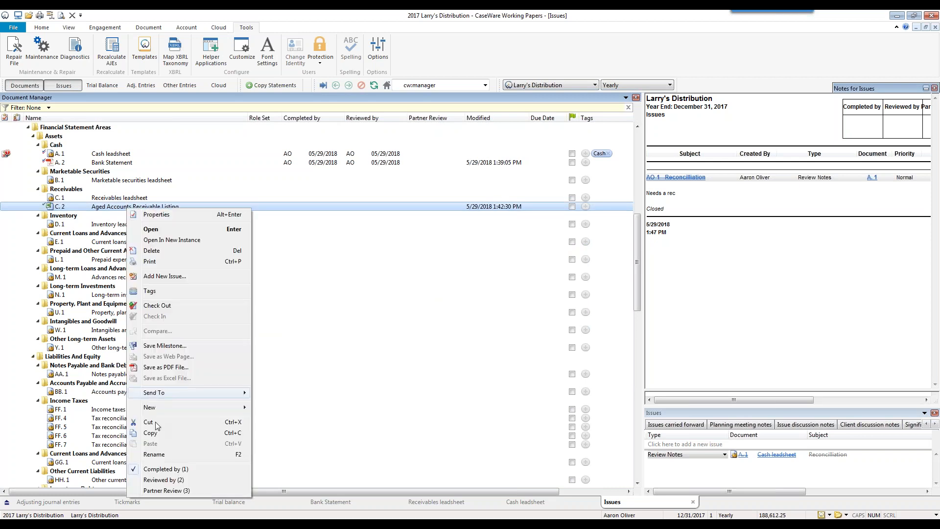
left_click(164, 480)
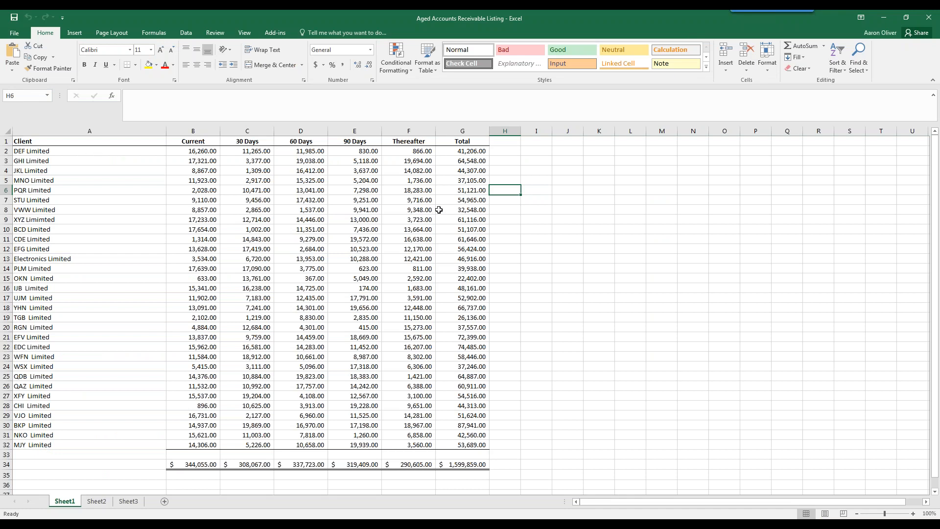
- In the Aged Accounts Receivable Listing workbook in Excel, enter "." in cell H6, save the change and close the workbook
type(".")
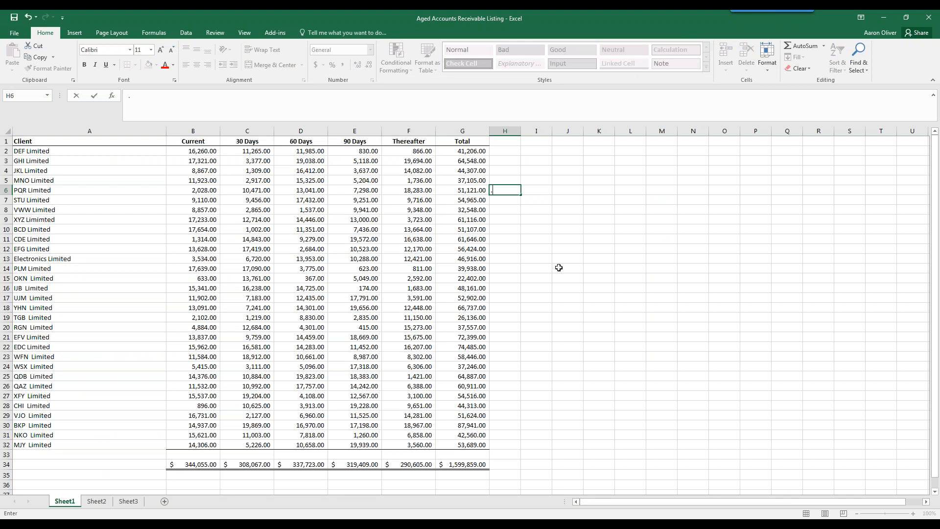
left_click(559, 266)
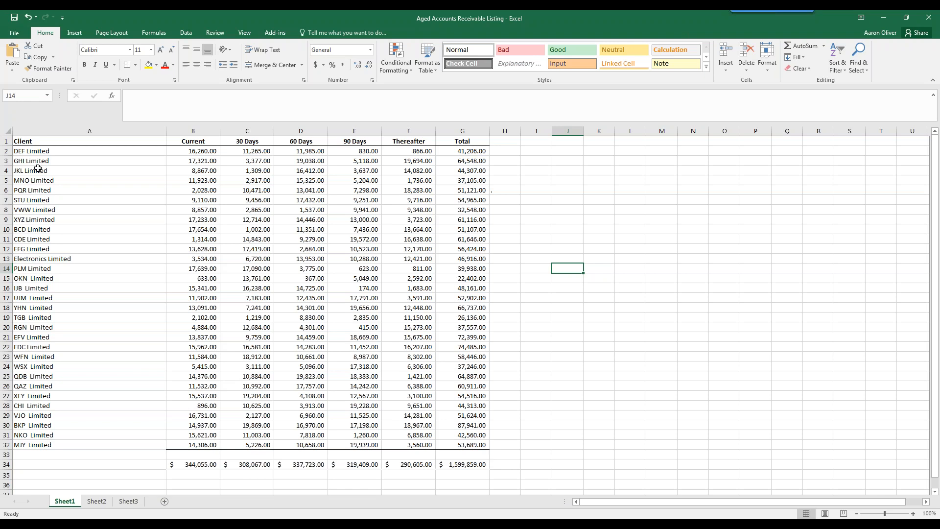
left_click(928, 19)
- Check the modification flag on the Aged Accounts Receivable Listing and renew its Reviewed by sign-off
mouse_move(42, 212)
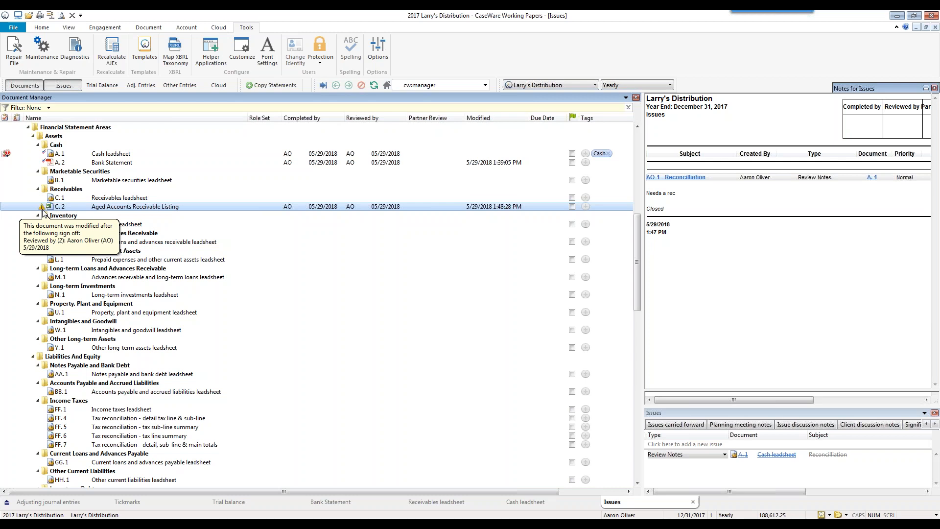
right_click(104, 208)
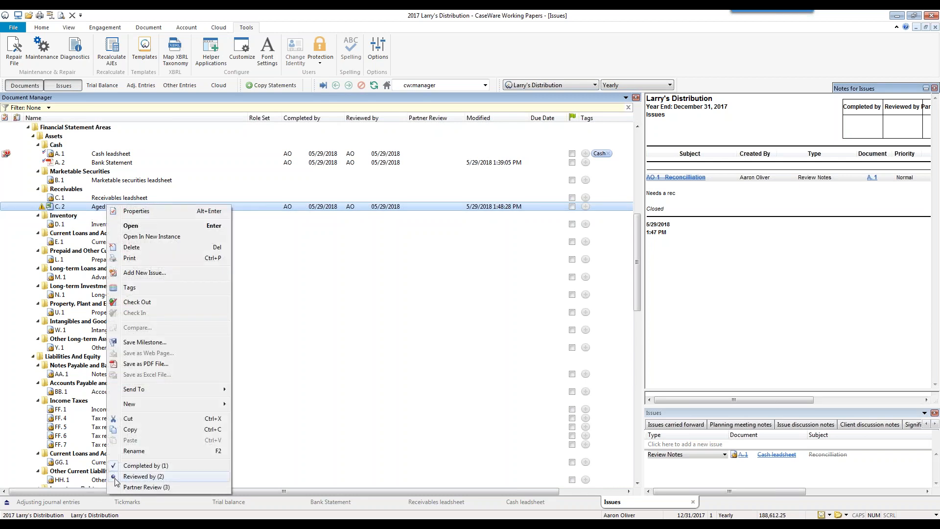
left_click(142, 476)
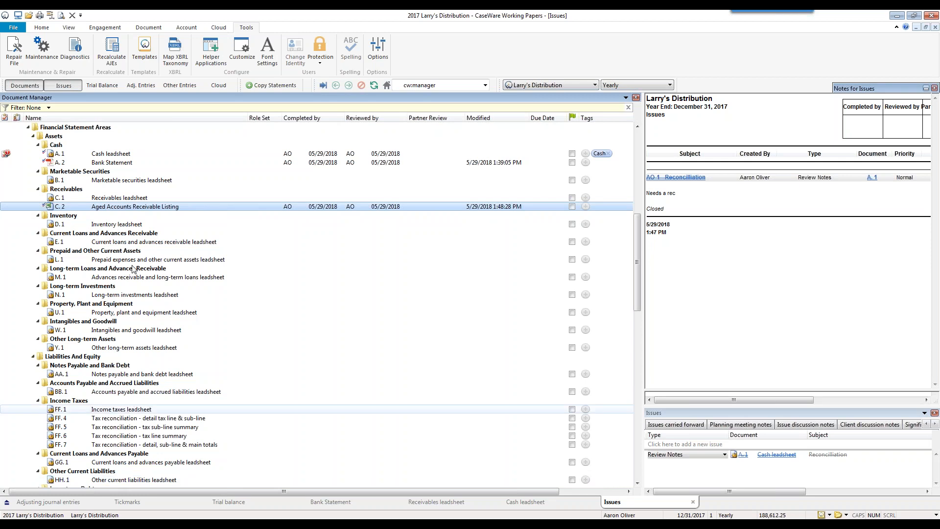
right_click(109, 209)
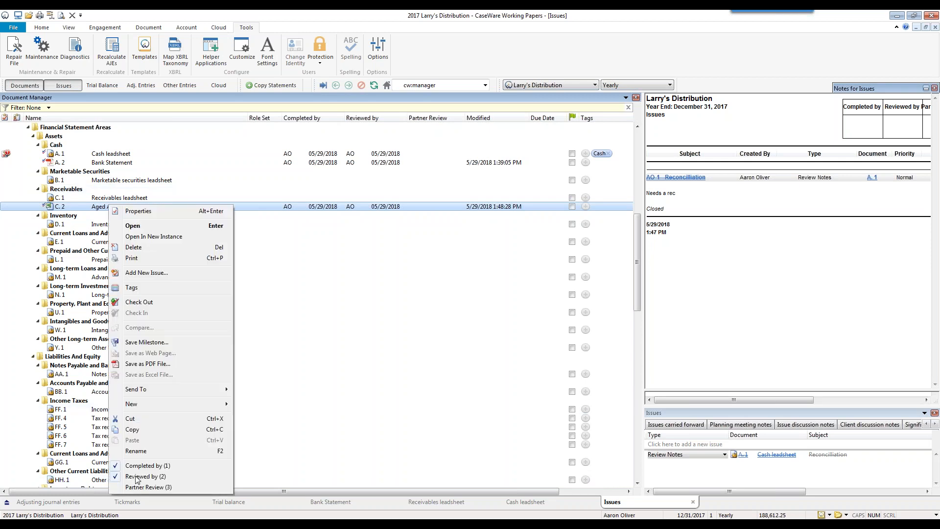
key("Escape")
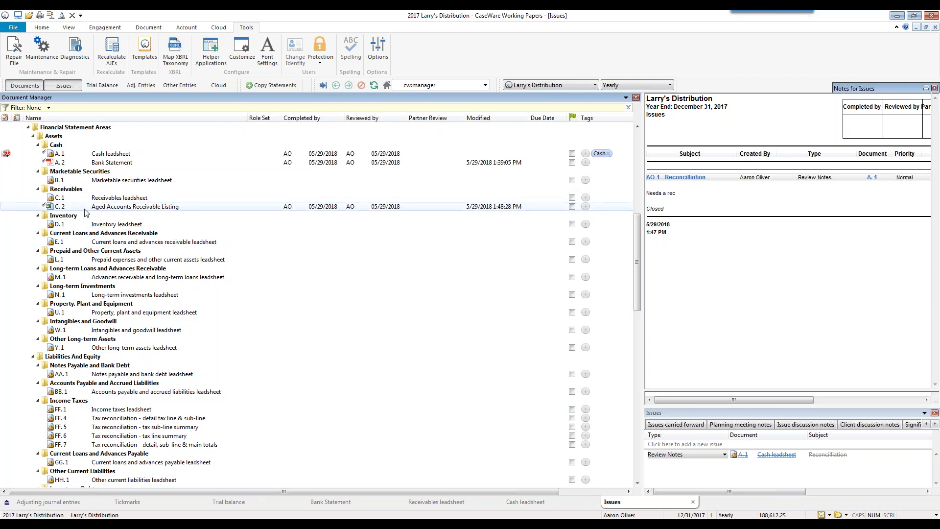
- Save a milestone of the Cash leadsheet
left_click(97, 154)
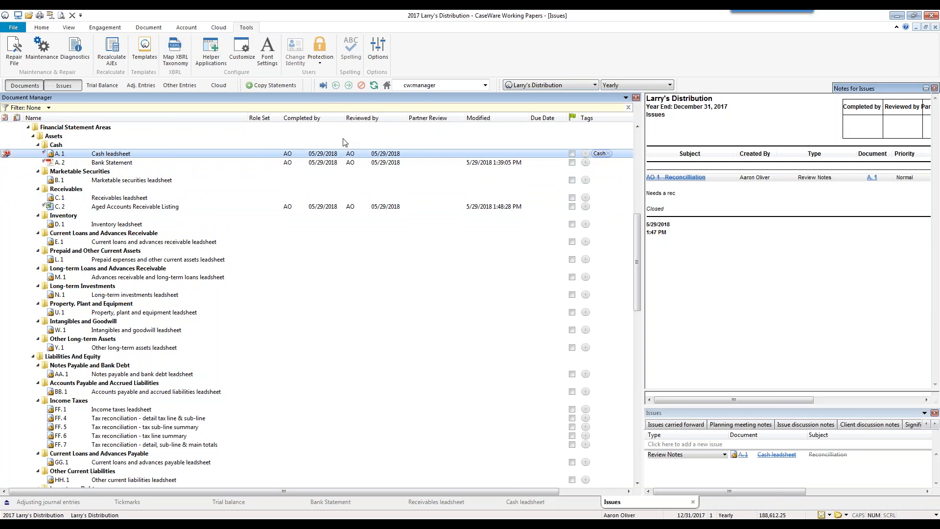
right_click(117, 156)
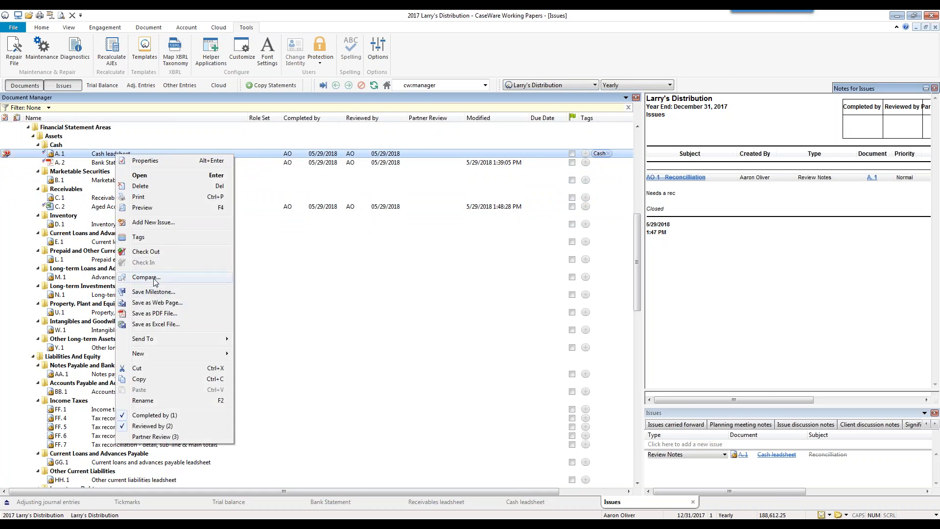
left_click(153, 292)
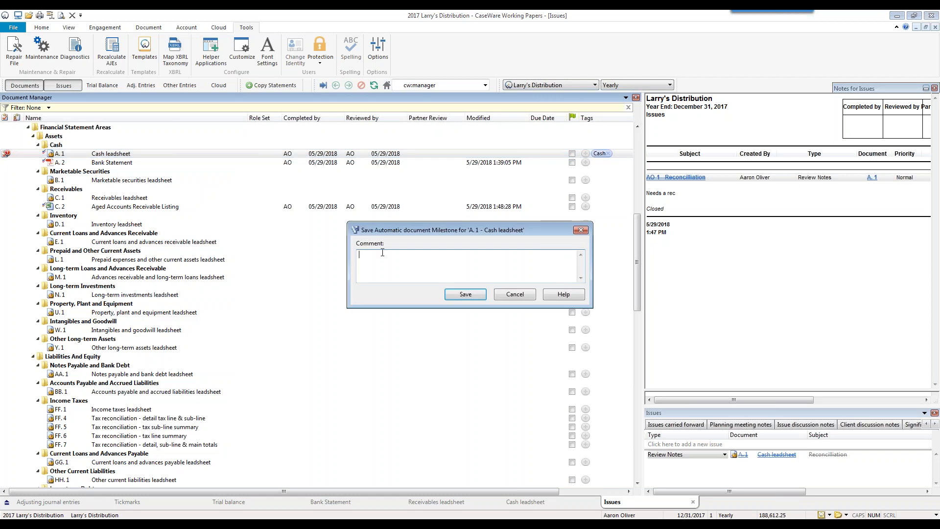
left_click(466, 295)
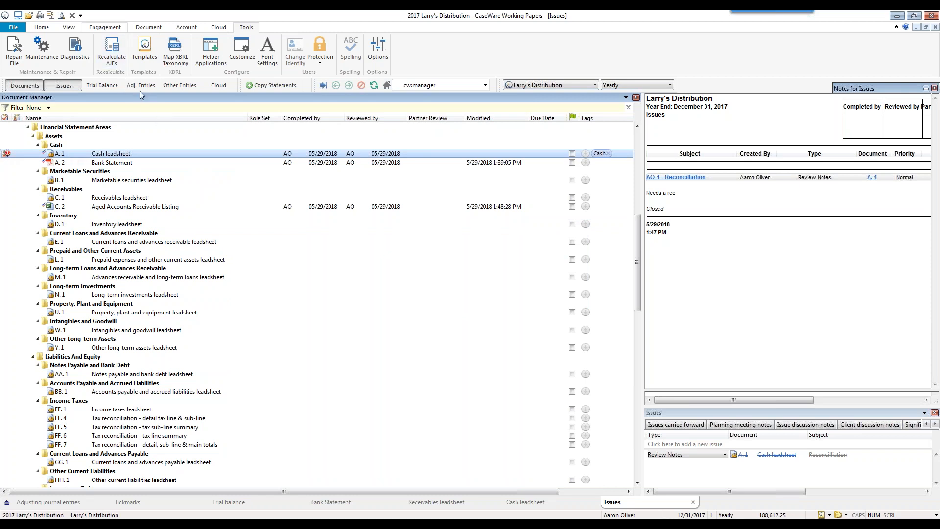
- Open the Cash leadsheet and narrow the document list to make room for it
double_click(121, 154)
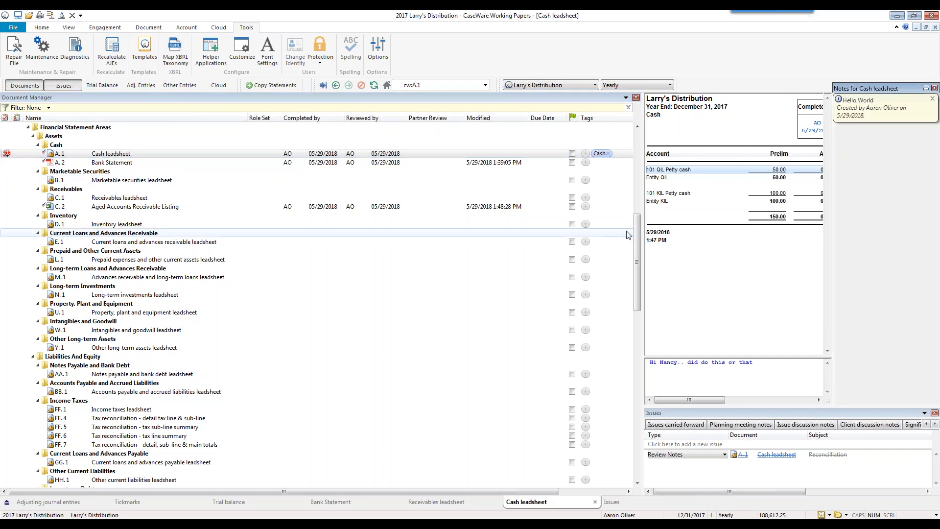
left_click_drag(638, 235, 265, 235)
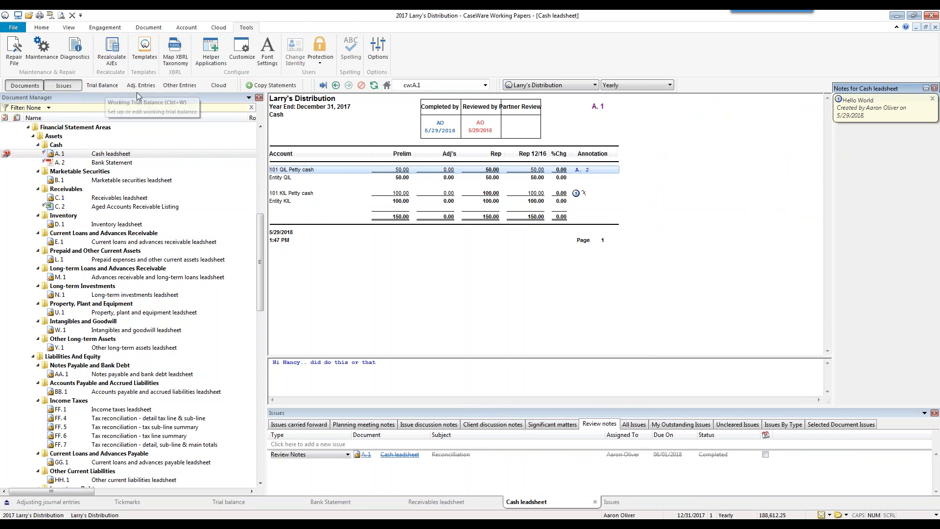
- Create a new yearly adjusting journal entry of the Normal adjusting type
left_click(138, 86)
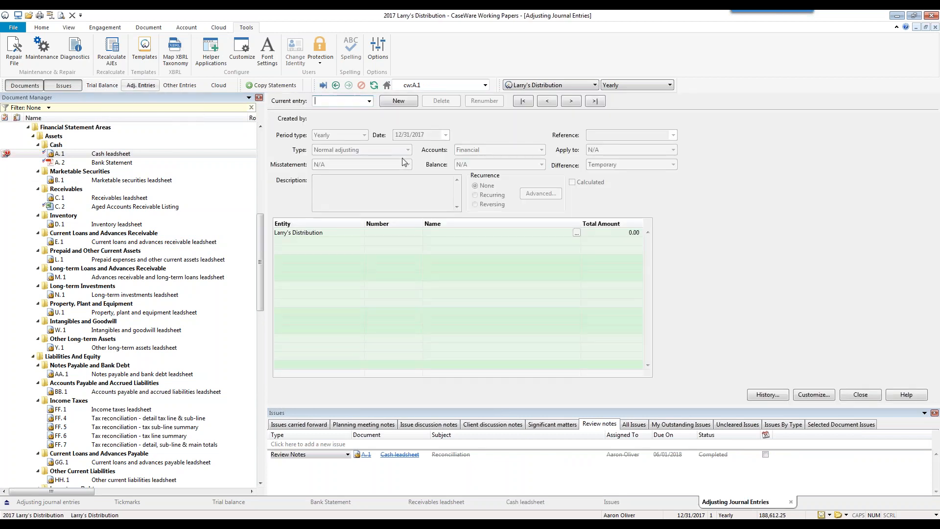
left_click(398, 101)
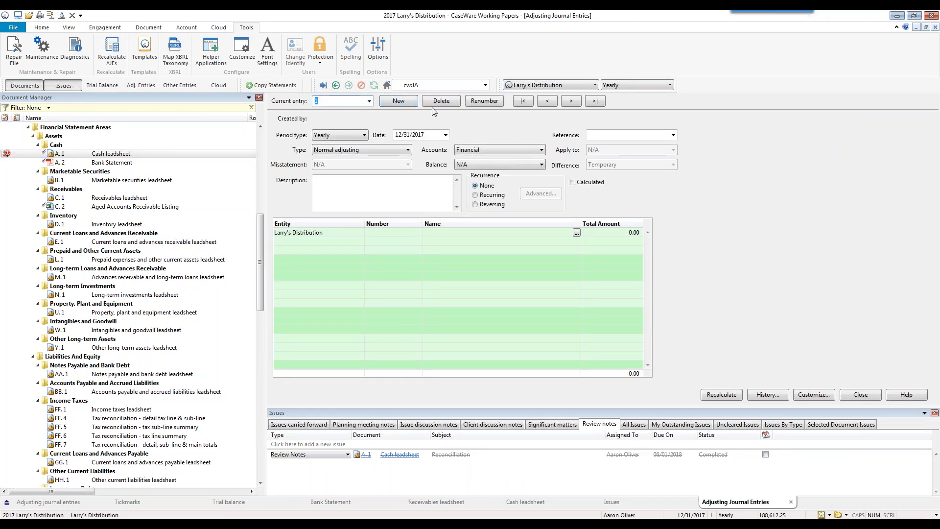
left_click(338, 135)
left_click(344, 138)
left_click(668, 136)
left_click(671, 136)
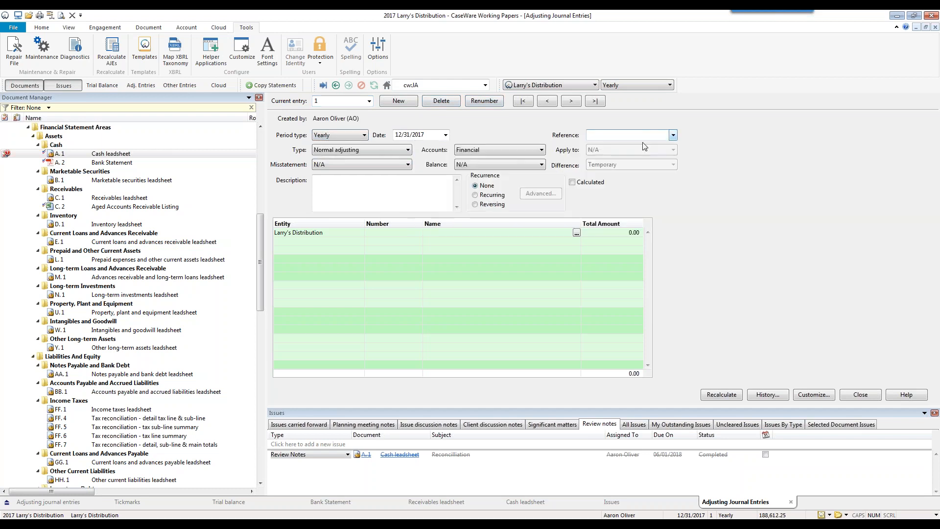
left_click(389, 151)
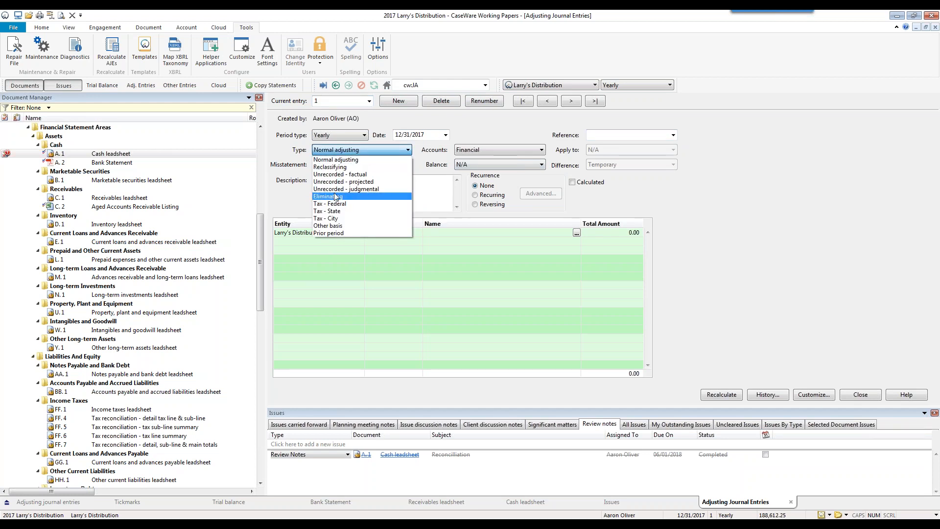
left_click(336, 160)
- Examine the accounts, misstatement and balance options available for the new journal entry
left_click(514, 150)
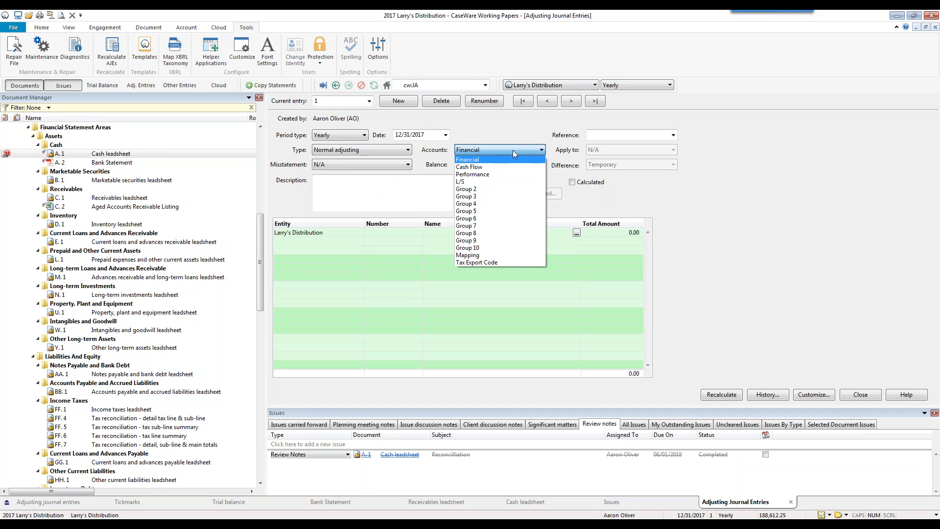
left_click(510, 121)
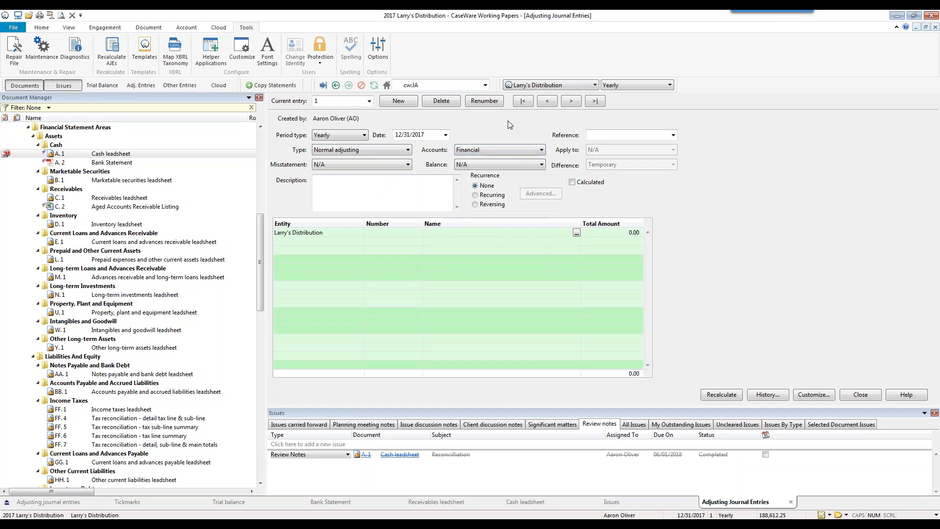
left_click(367, 163)
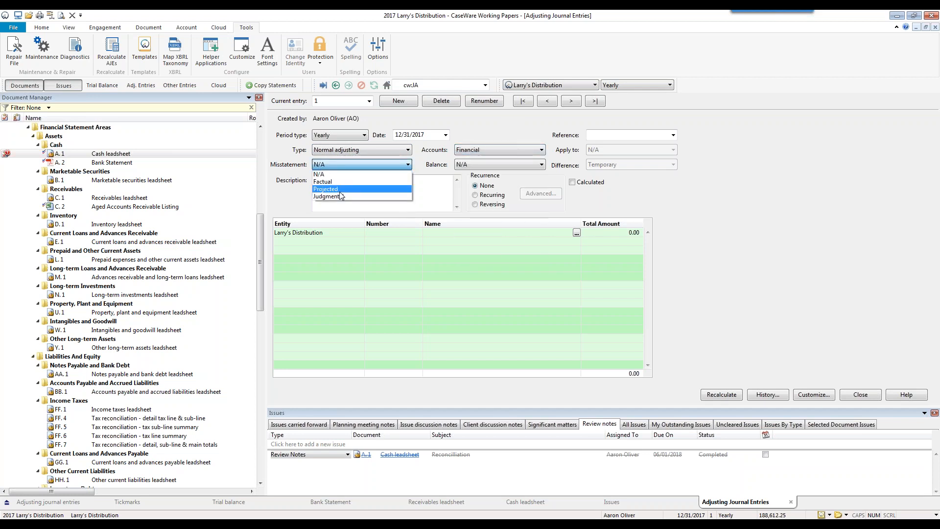
left_click(497, 165)
left_click(498, 164)
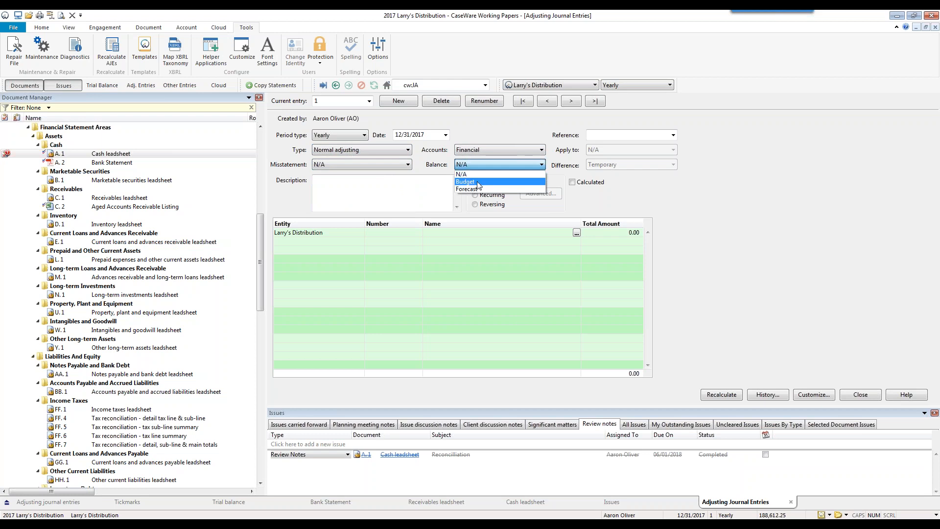
left_click(685, 201)
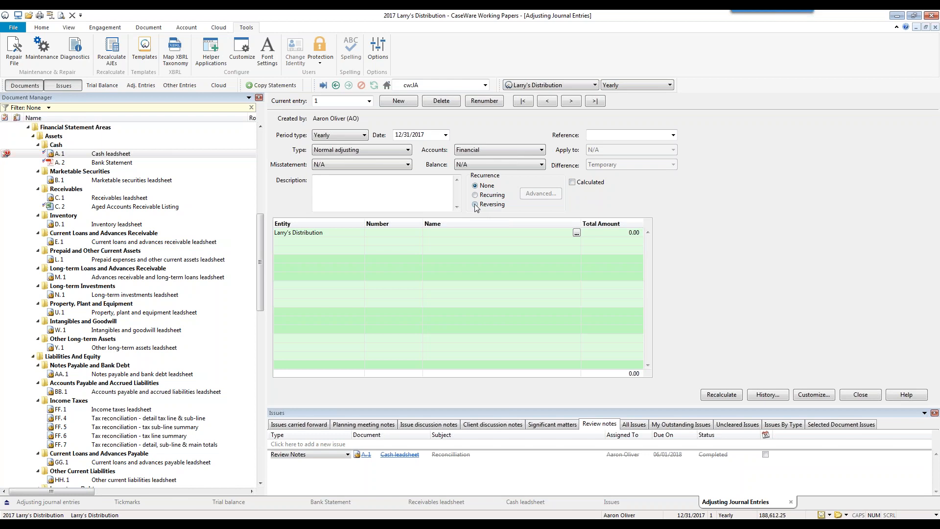
- Enter the first line of the journal entry for Entity QIL, account 101 Petty cash, with an amount of 100,000,000.00
left_click(354, 235)
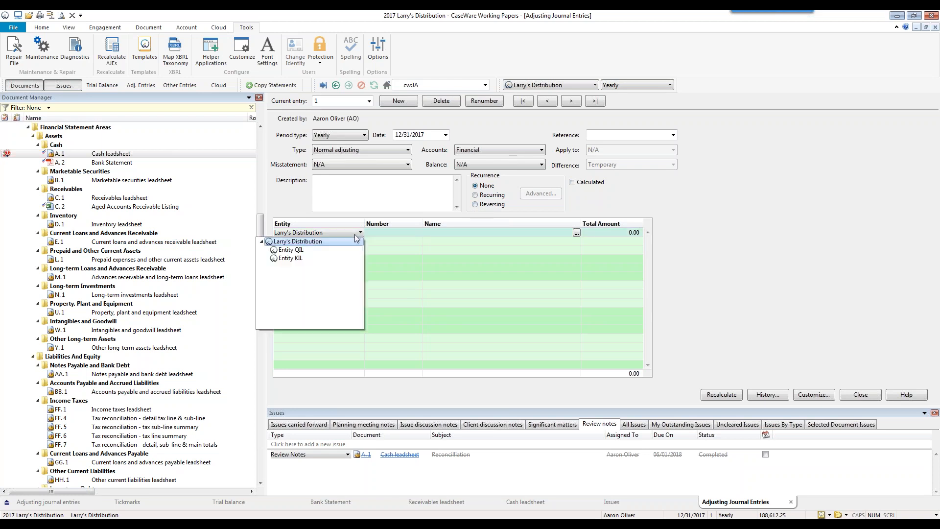
left_click(345, 245)
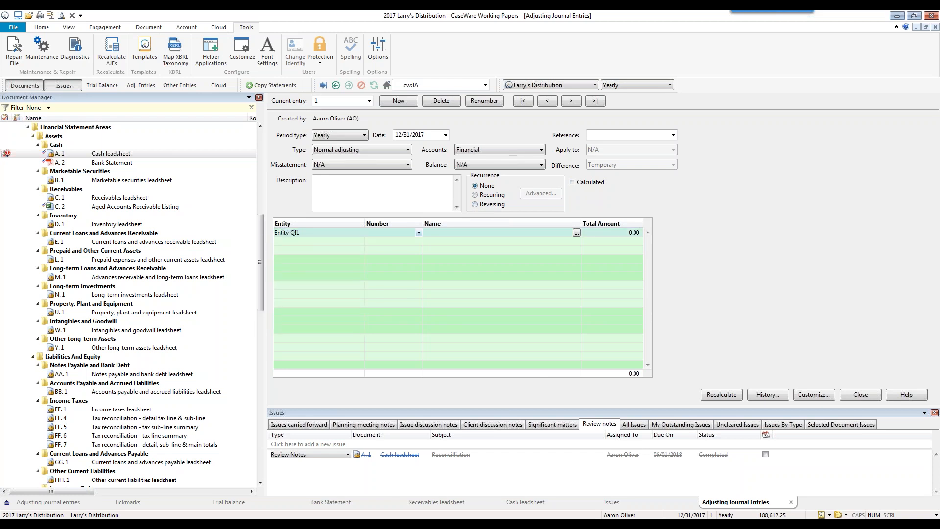
left_click(405, 237)
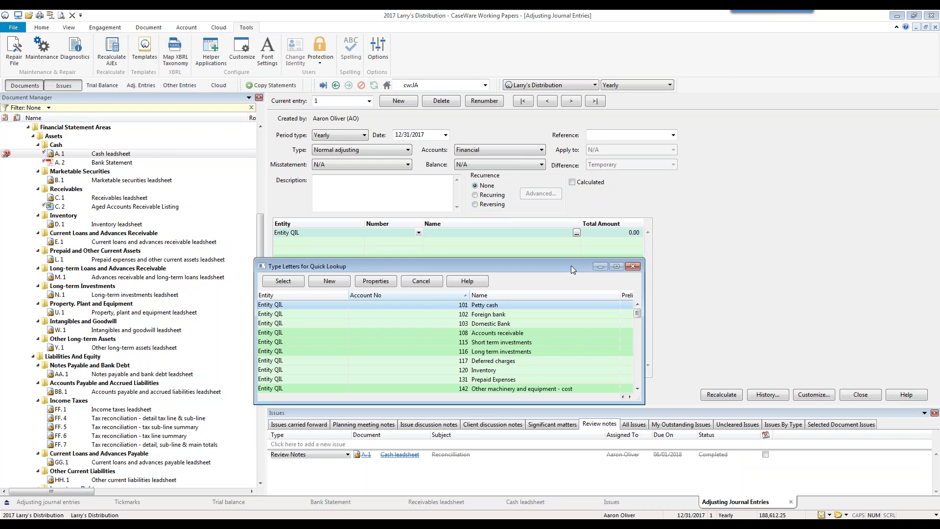
double_click(475, 304)
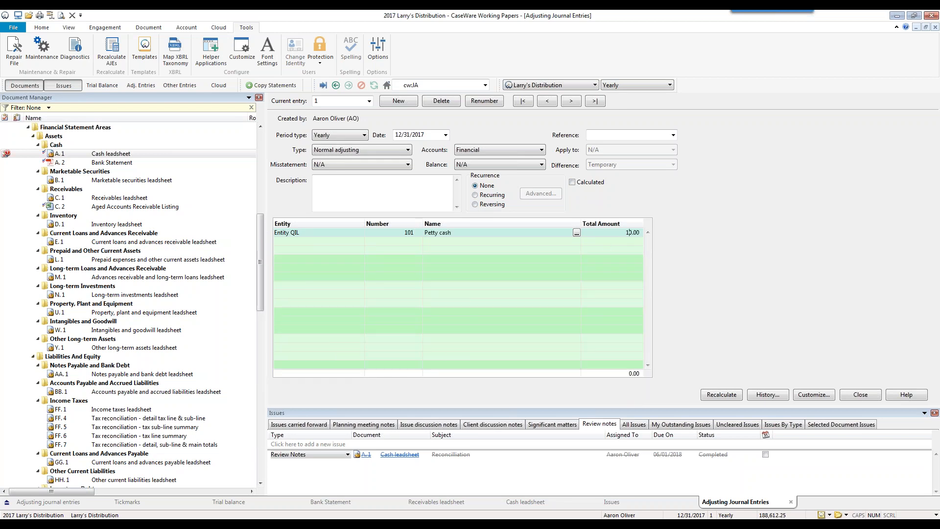
key("Return")
- Add a balancing journal entry line for Entity QIL, account 120 Inventory, with an amount of -100000000.00
left_click(412, 241)
left_click(419, 242)
double_click(474, 377)
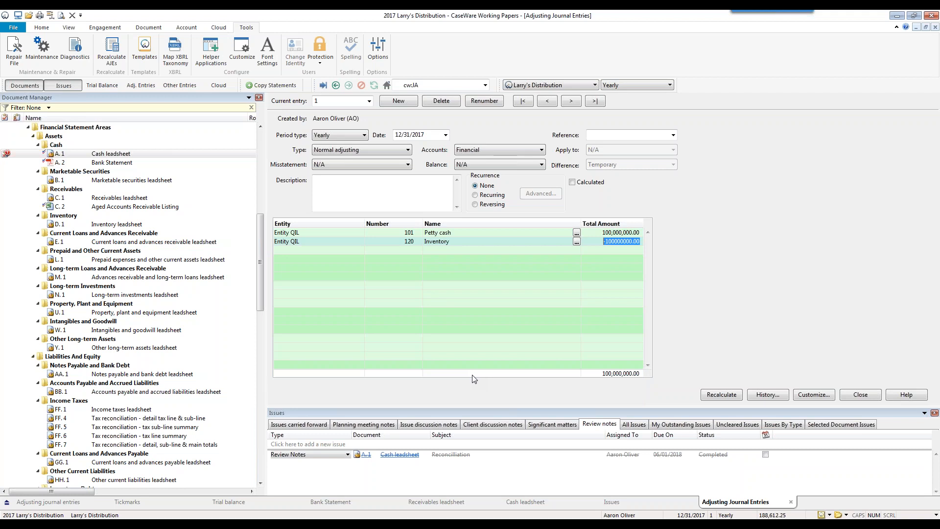
- Open the Cash leadsheet and compare it to its saved milestone
double_click(110, 153)
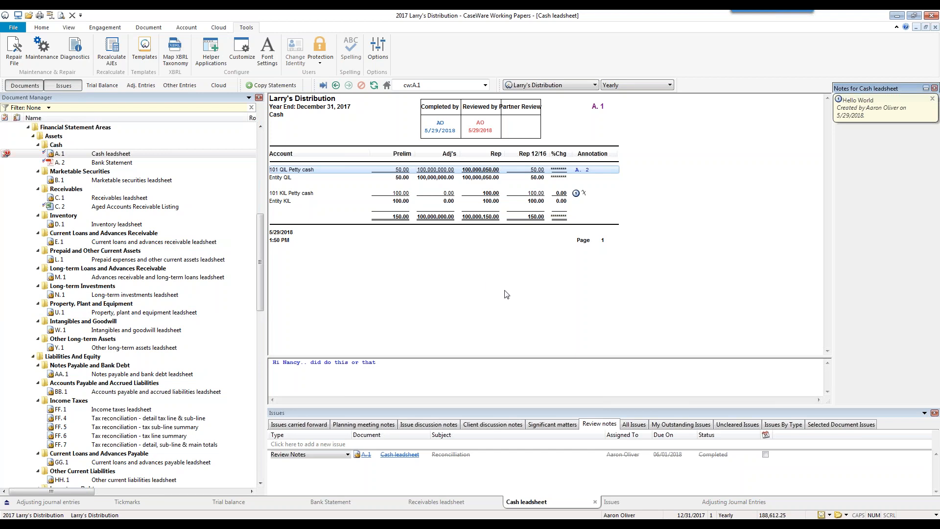
right_click(98, 154)
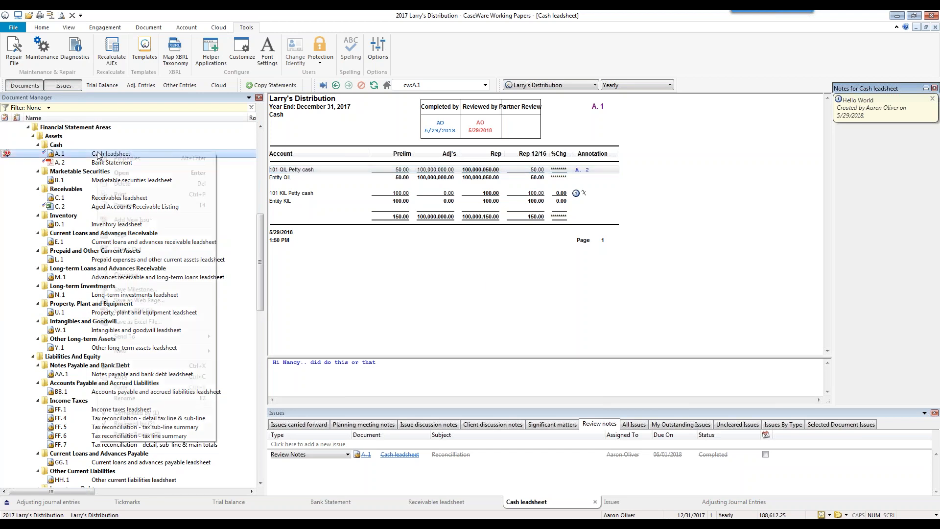
left_click(132, 275)
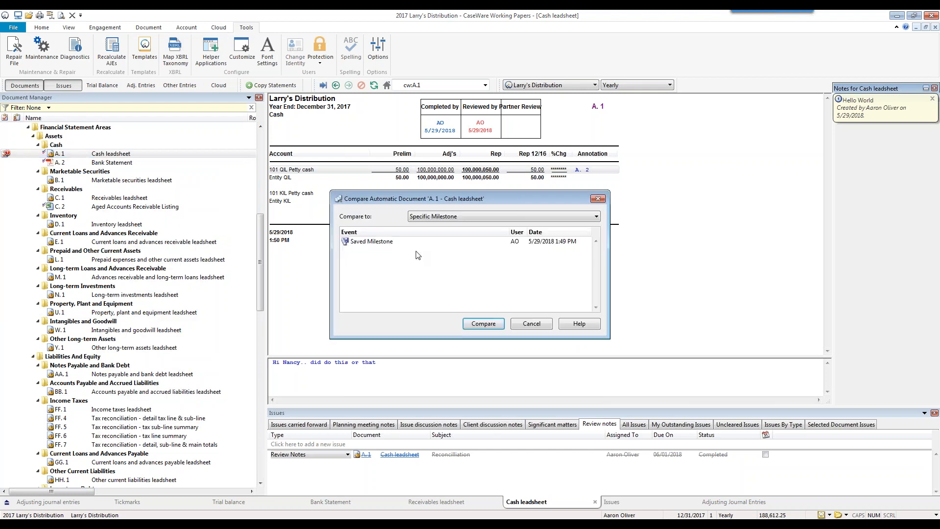
left_click(482, 331)
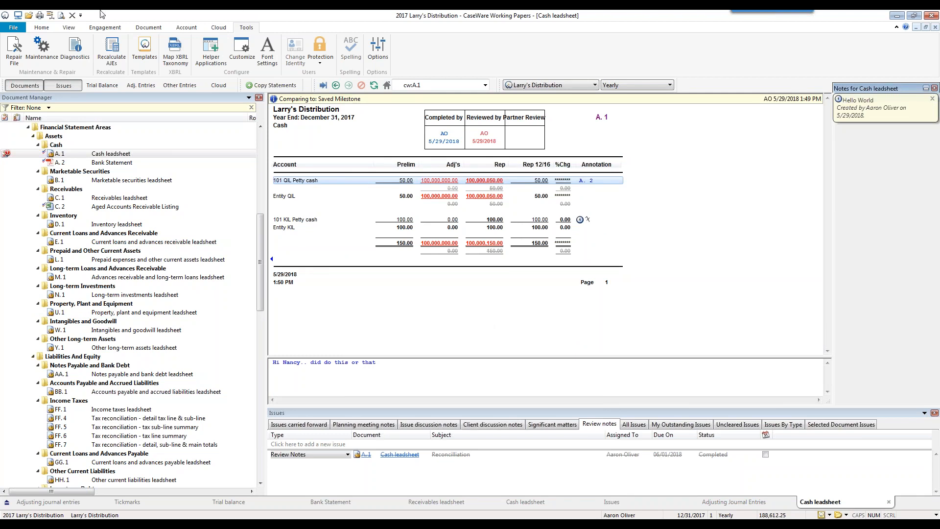
- Examine the engagement history's auto-compare options, including Last Access and the user it applies to, without keeping any change
left_click(105, 27)
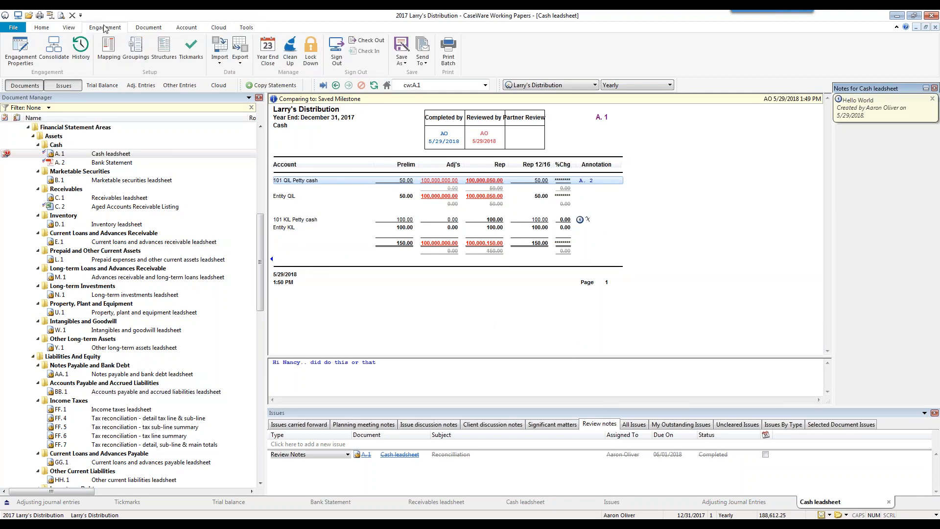
left_click(80, 48)
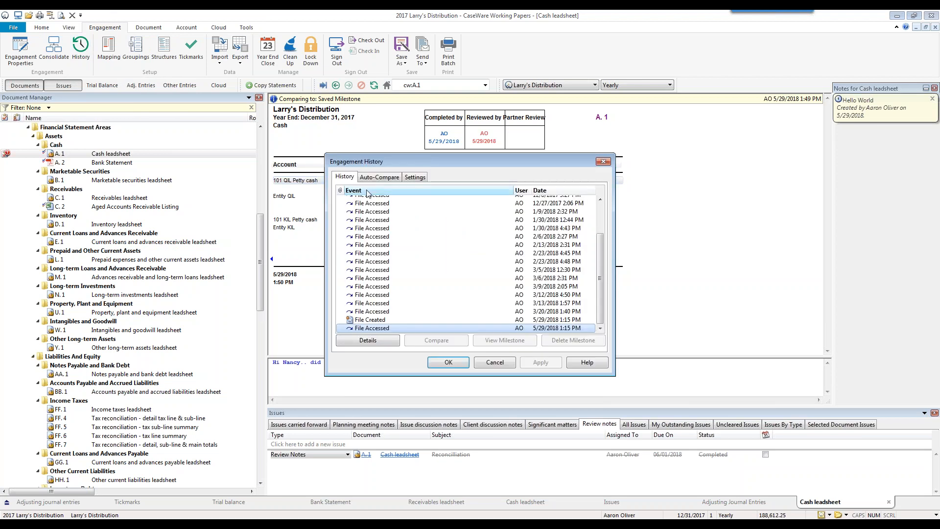
left_click(387, 177)
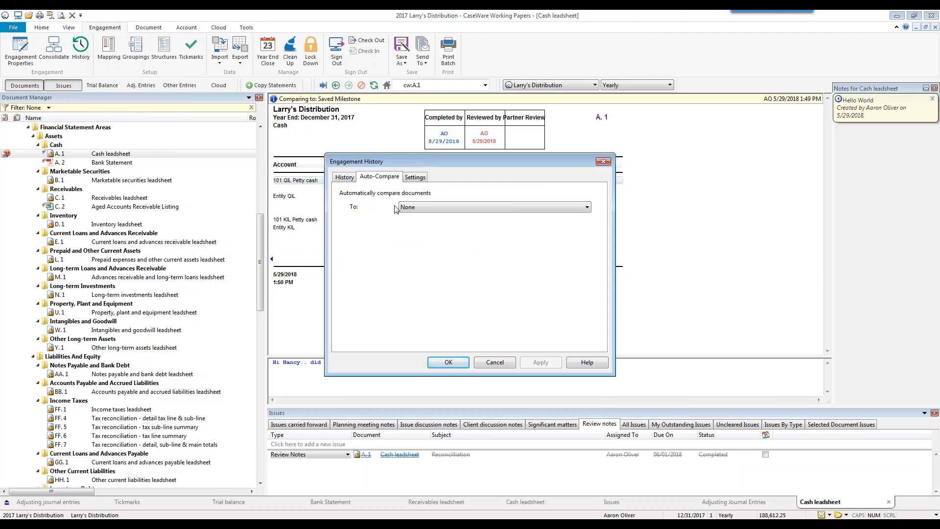
left_click(427, 208)
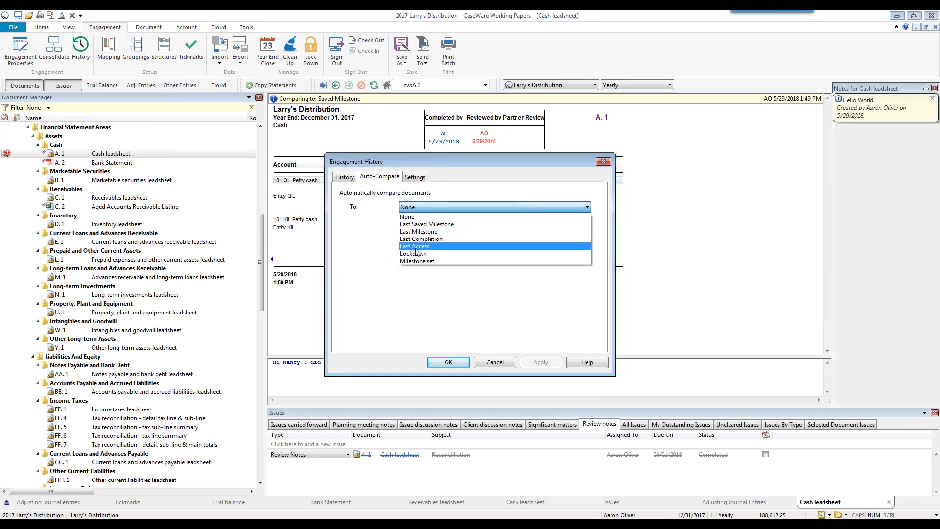
left_click(415, 247)
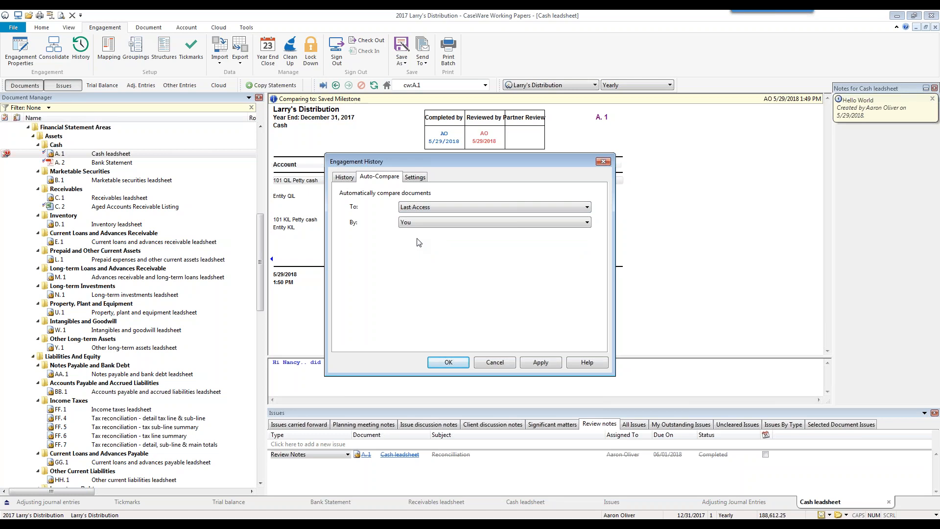
left_click(420, 223)
left_click(419, 226)
left_click(419, 225)
left_click(378, 218)
left_click(602, 163)
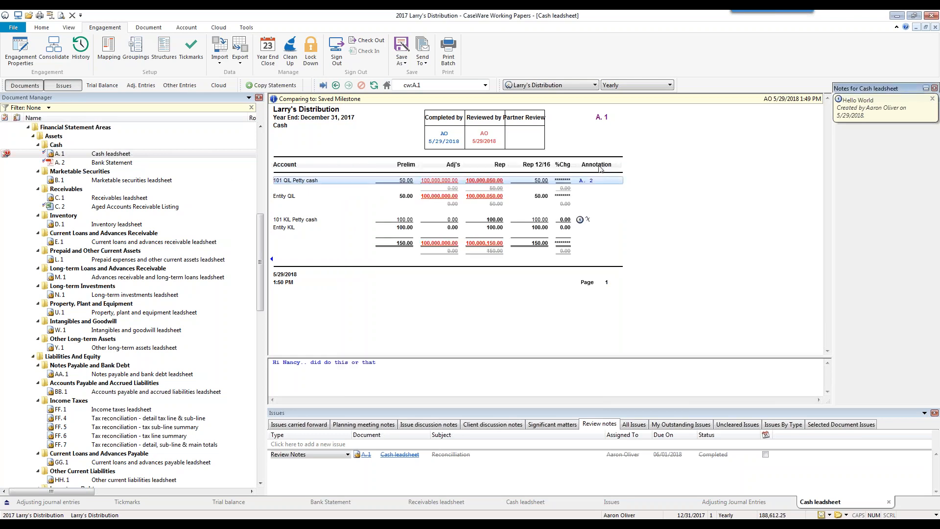
- Close both Cash leadsheet views and widen the document list to show the sign-off columns
key("Escape")
key("Escape")
left_click_drag(265, 320, 461, 320)
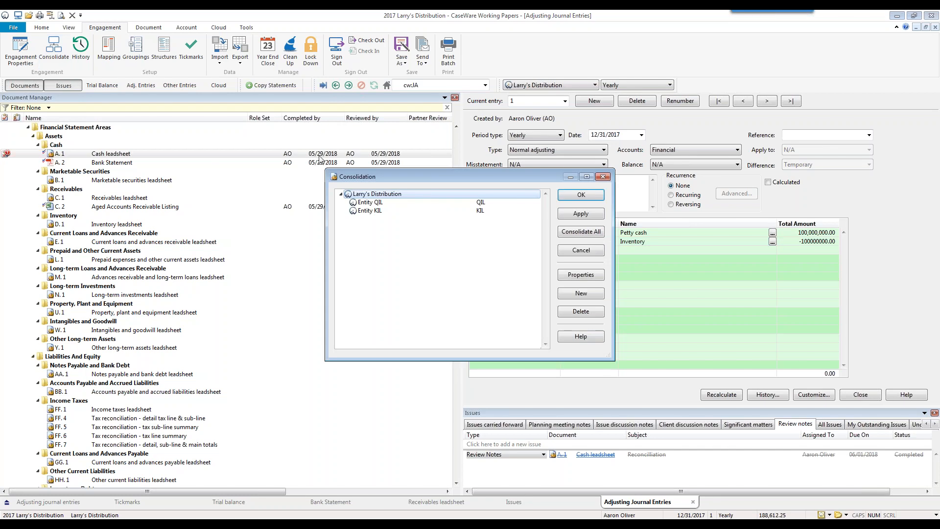
- Create a new consolidation entity with name and abbreviation XYZ and no external source file
left_click(587, 297)
type("XY")
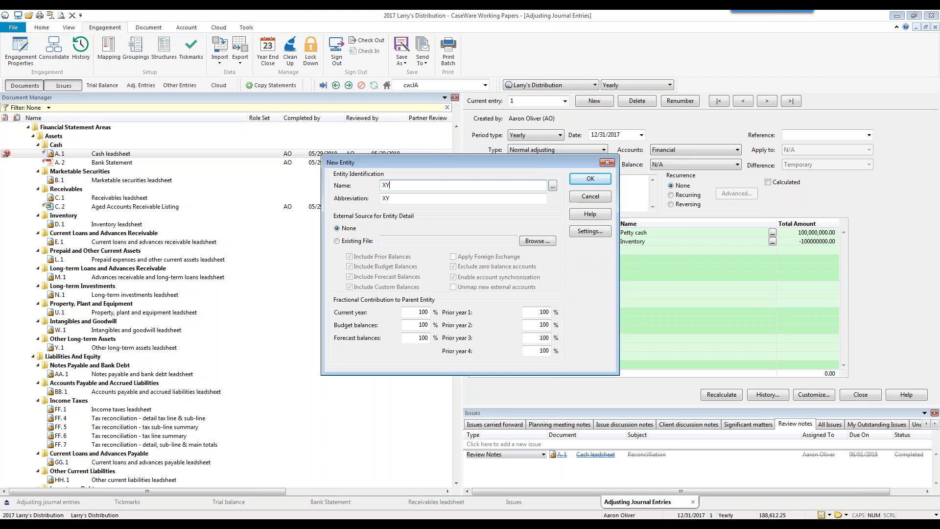
type("Z")
left_click(524, 240)
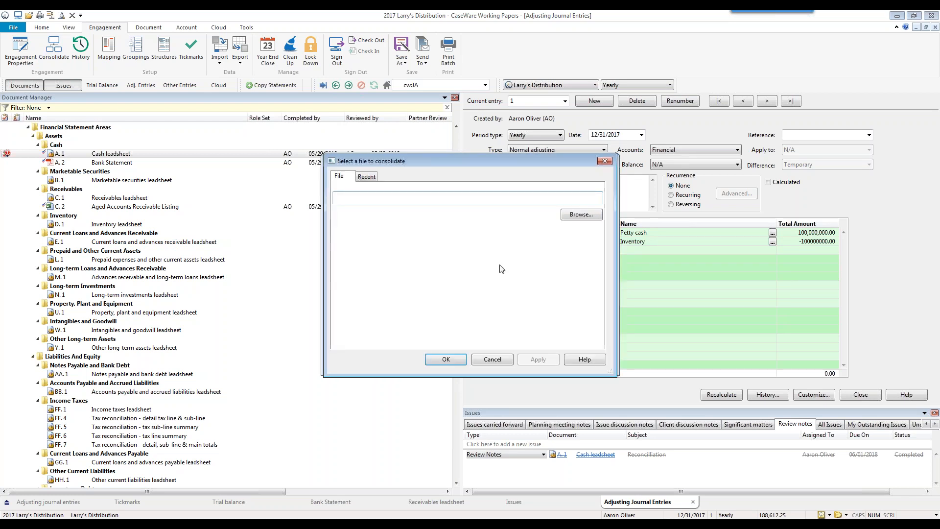
key("Escape")
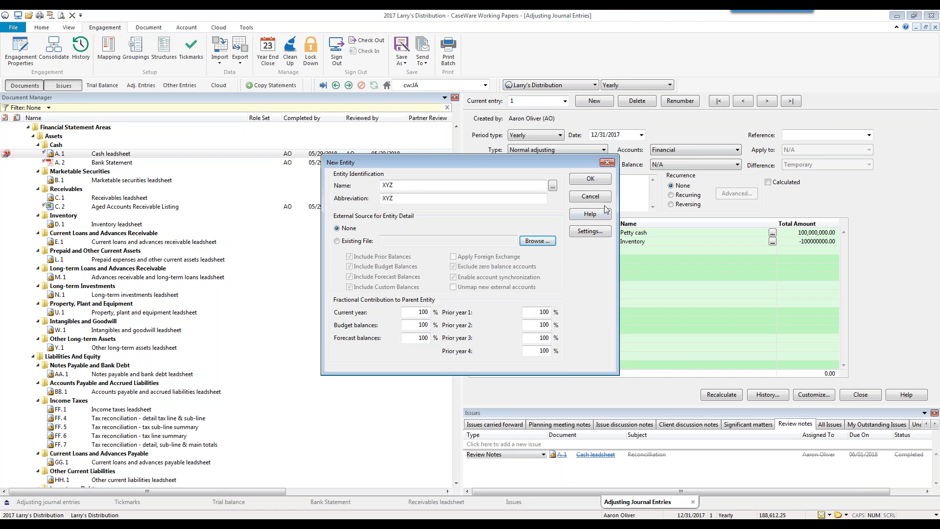
left_click(591, 178)
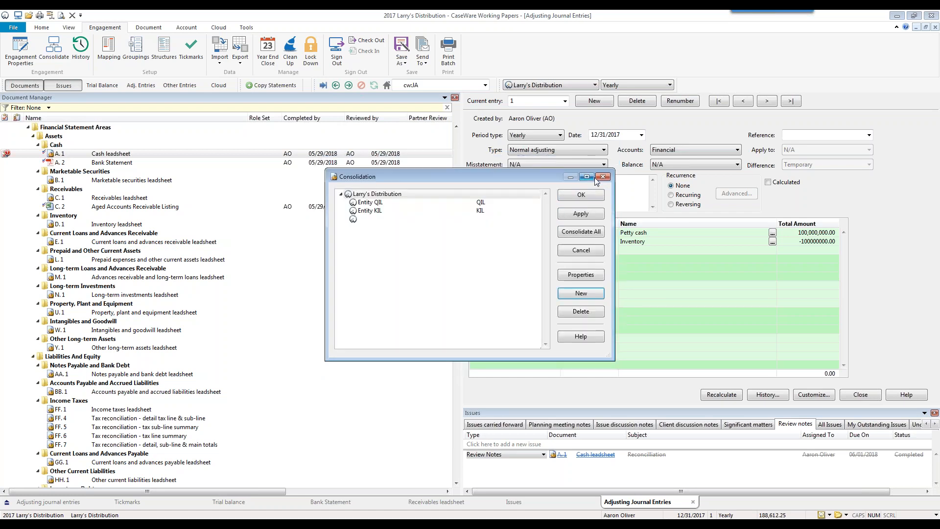
- Nest the XYZ entity under Entity QIL, apply the new consolidation structure and check the entity selector
mouse_move(363, 219)
left_mouse_down()
mouse_move(357, 205)
mouse_move(365, 202)
left_mouse_up()
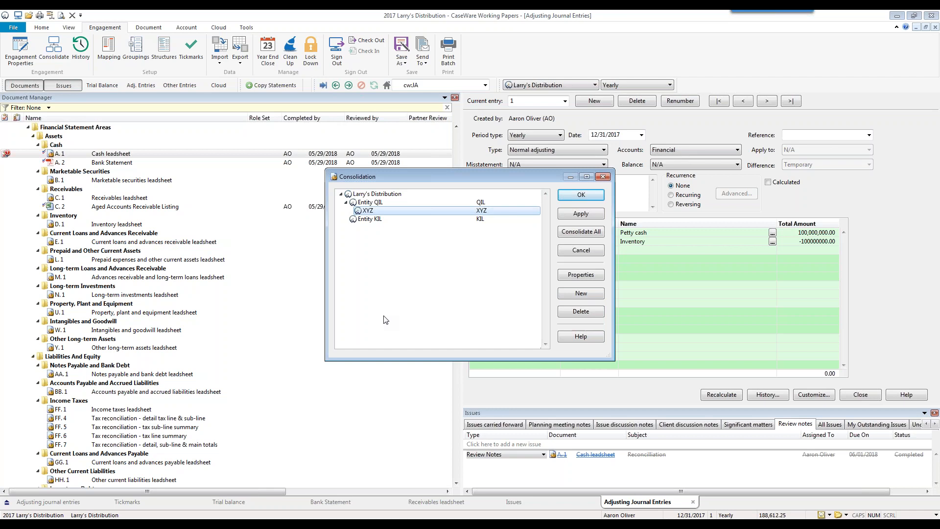
left_click(596, 211)
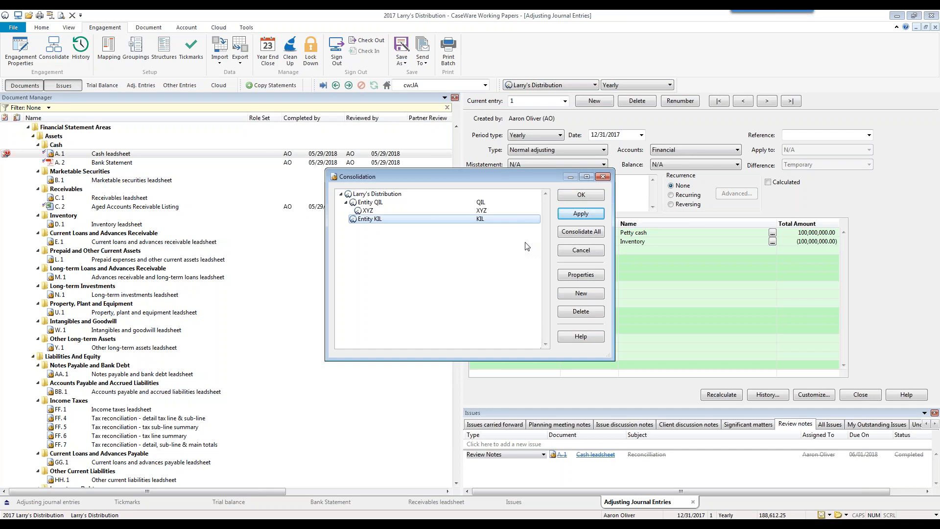
left_click(563, 85)
left_click(563, 85)
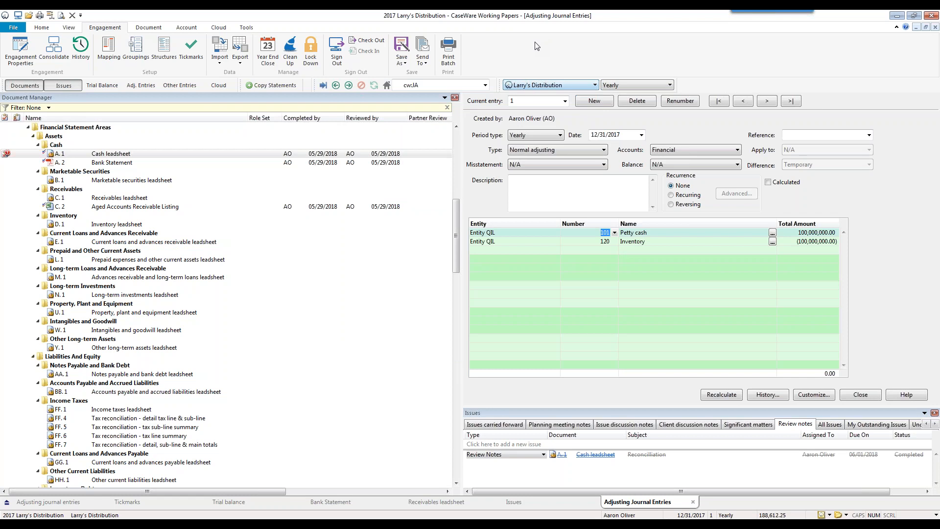
- Open the export to tax software settings and examine the supported tax software choices
left_click(241, 54)
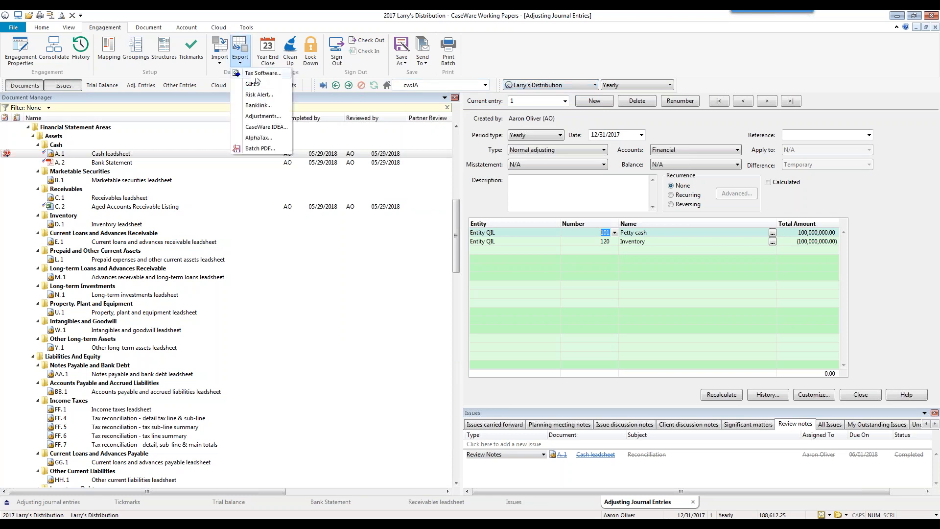
left_click(263, 73)
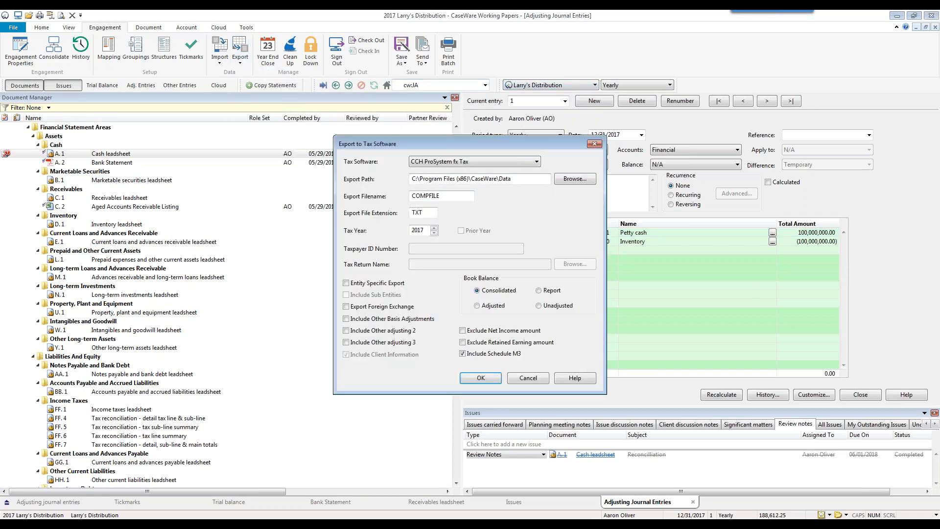
left_click(440, 166)
left_click(440, 166)
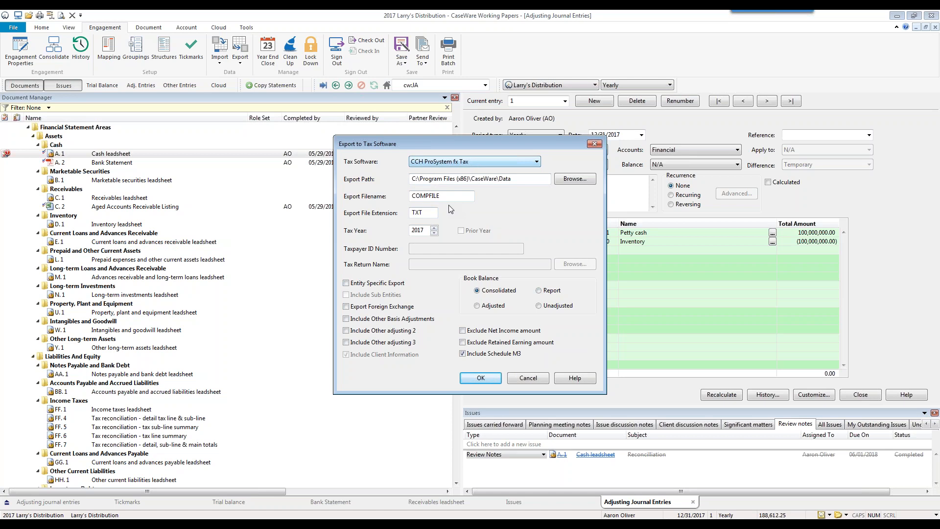
- Check the export settings for UltraTax and close the tax software export without running it
left_click(462, 162)
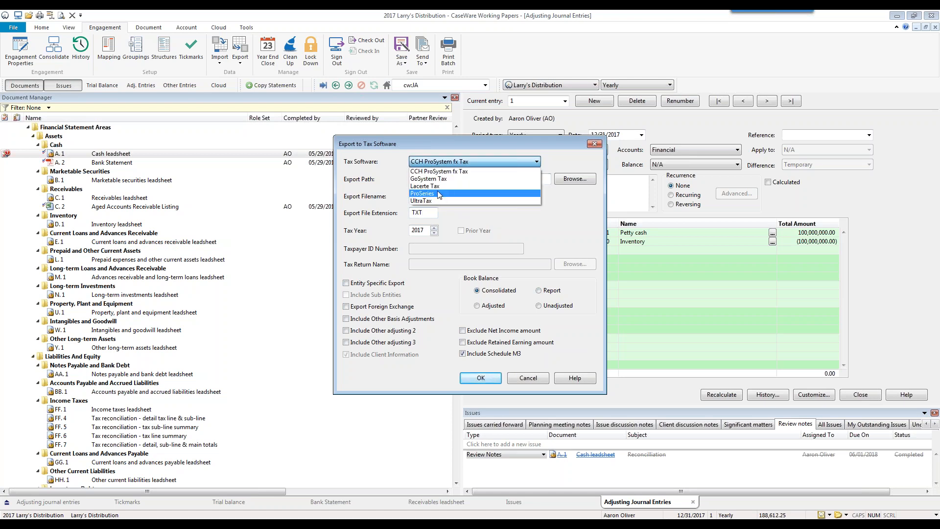
left_click(432, 201)
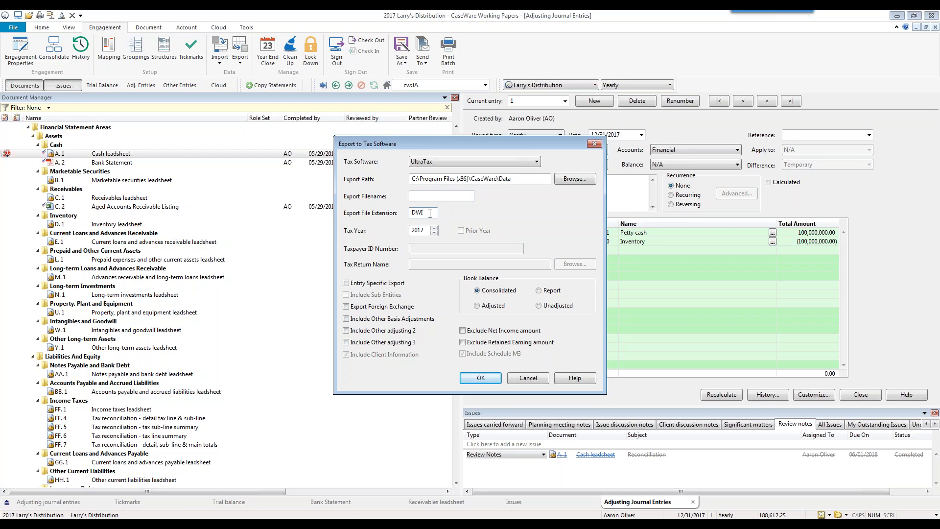
left_click(594, 144)
- Open the adjustments export, examine the supported file formats and close it without exporting
left_click(246, 62)
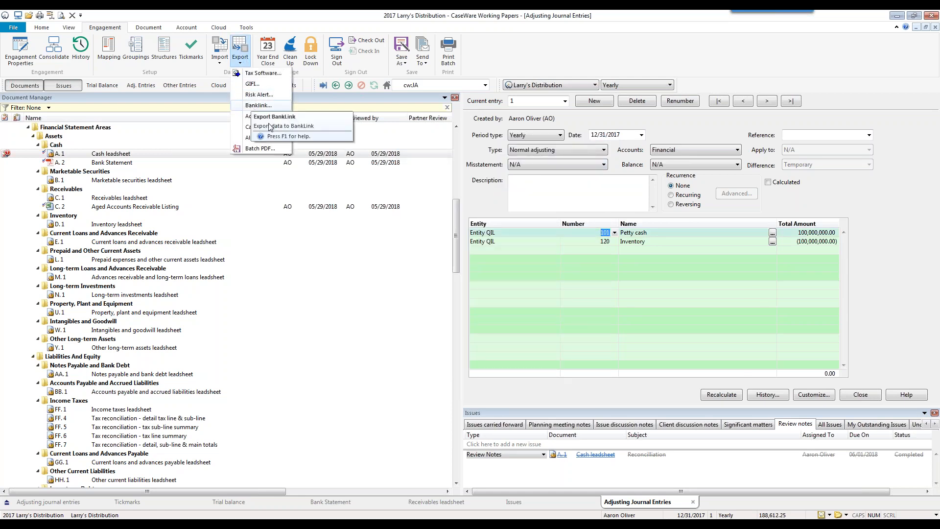
left_click(266, 117)
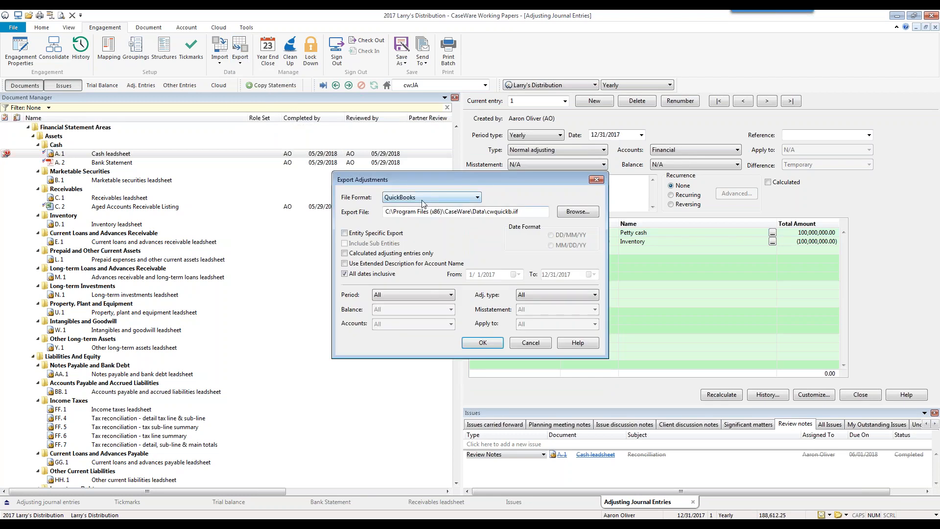
left_click(424, 198)
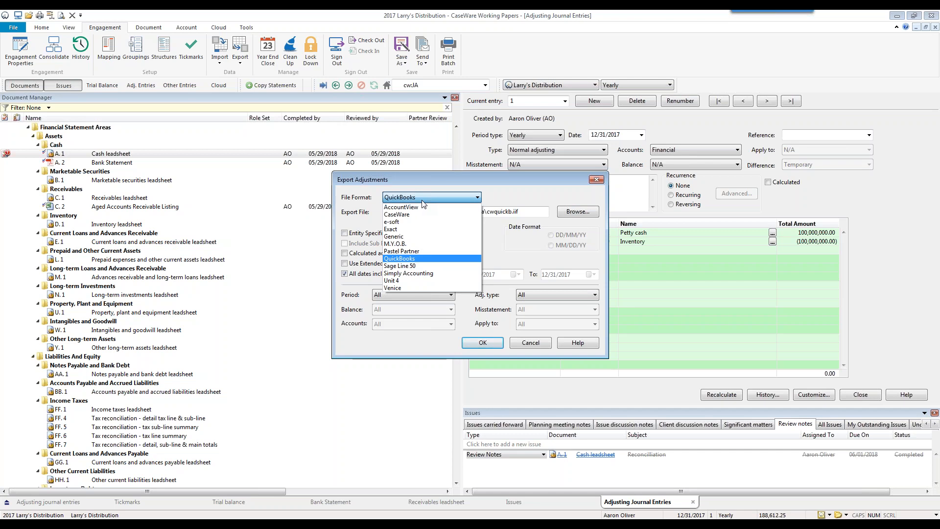
left_click(422, 199)
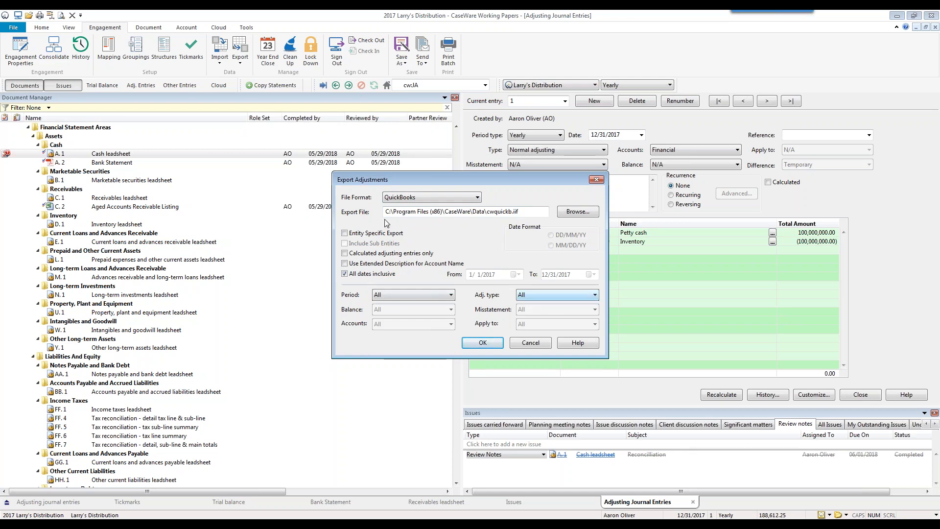
left_click(597, 179)
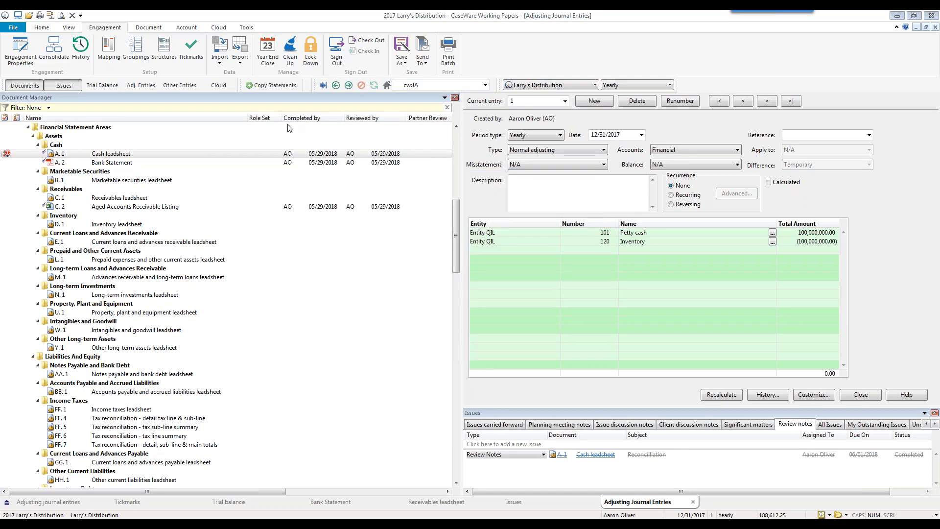
- Examine the batch PDF export settings and the Year End Close and Roll Forward options, closing both without running them
left_click(240, 57)
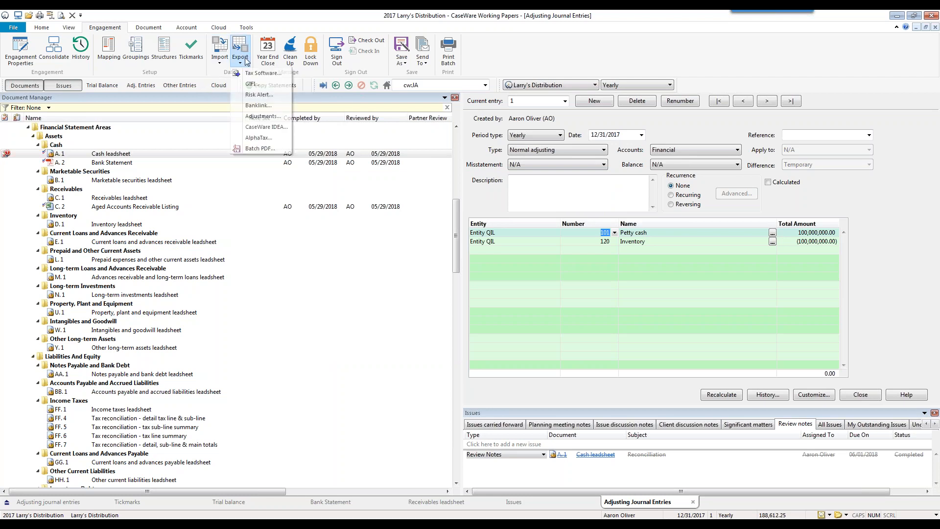
left_click(258, 151)
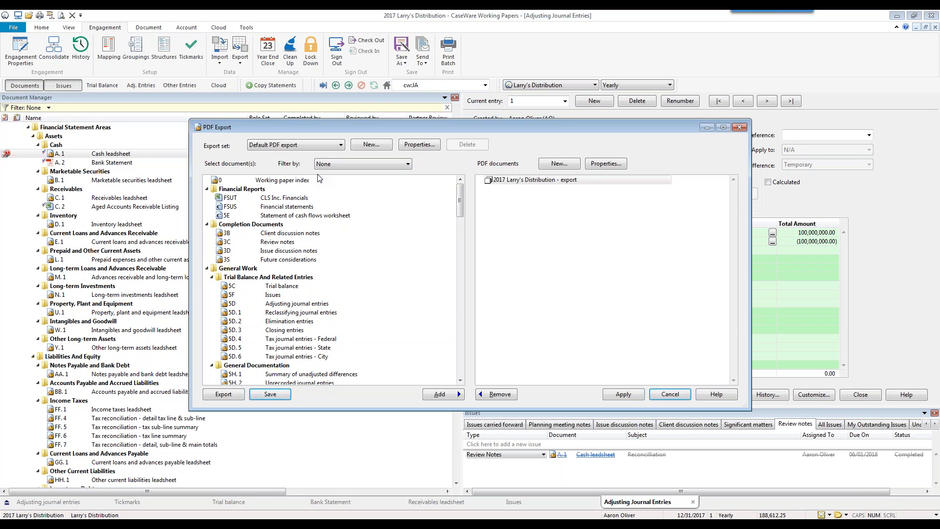
left_click(739, 128)
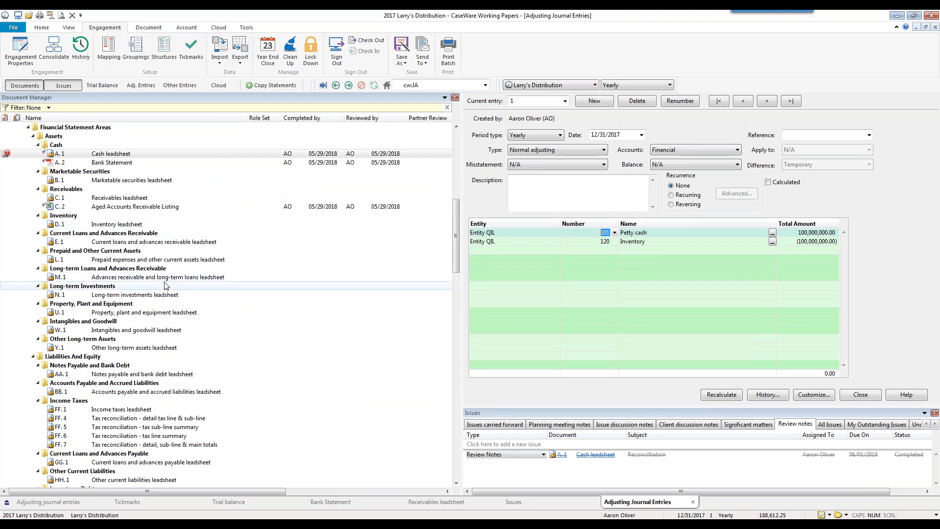
left_click(270, 59)
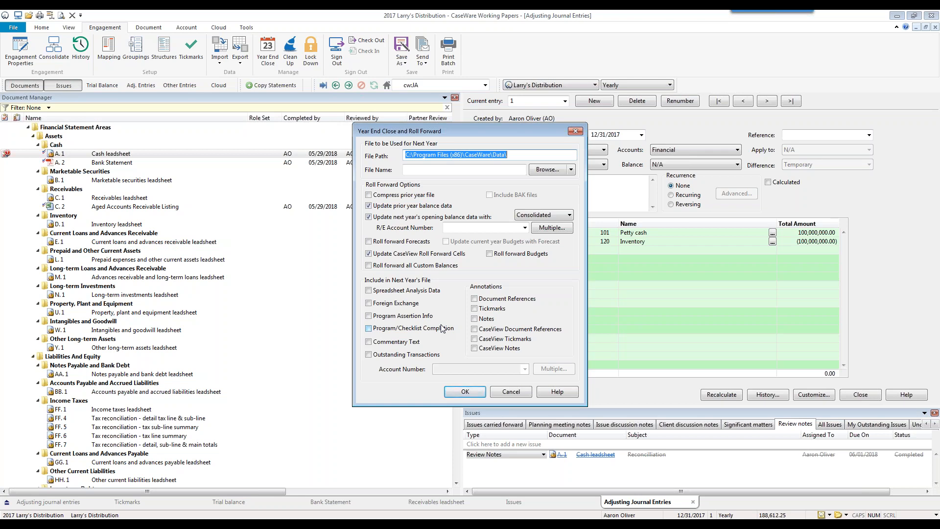
left_click(576, 132)
- Examine the opening pages of the Engagement Cleanup and Engagement Lockdown wizards, closing each without proceeding
left_click(290, 57)
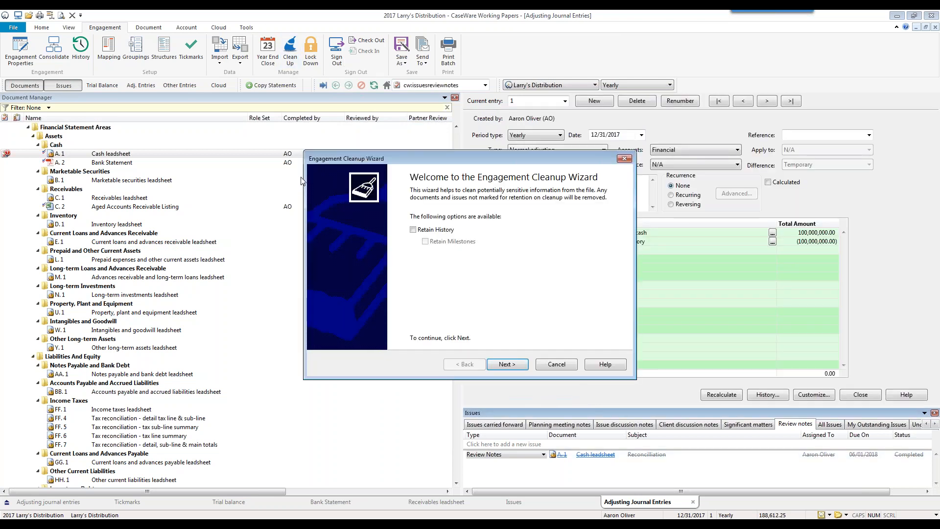
left_click(624, 160)
left_click(311, 49)
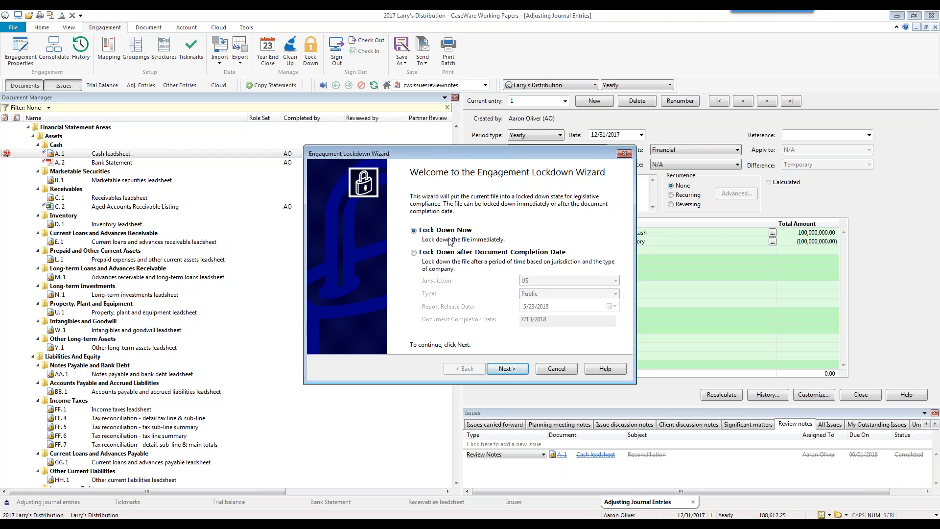
left_click(623, 153)
- Examine the file protection options and the installed templates without changing anything
left_click(246, 28)
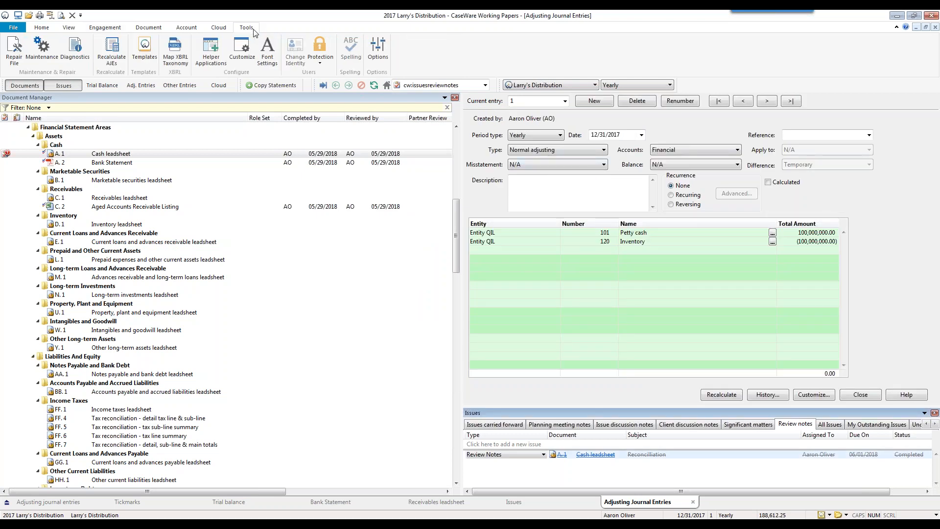
left_click(325, 59)
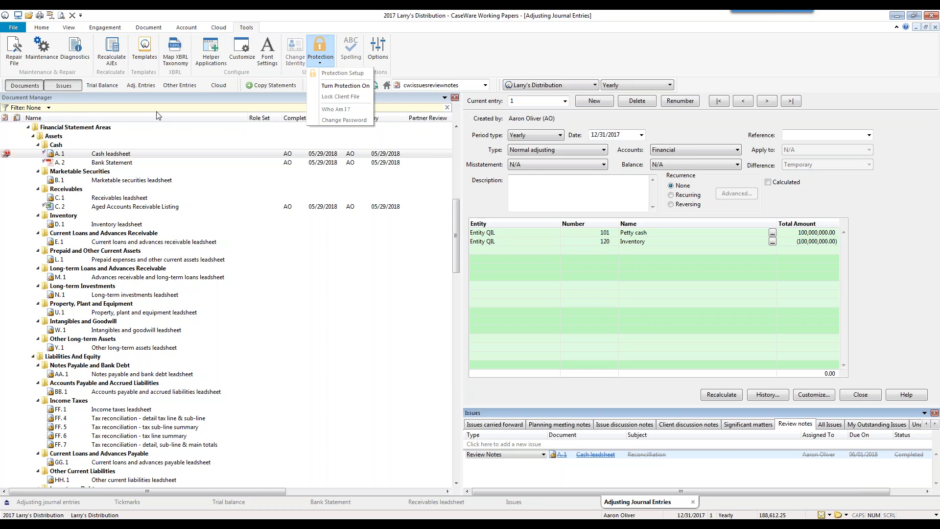
left_click(97, 206)
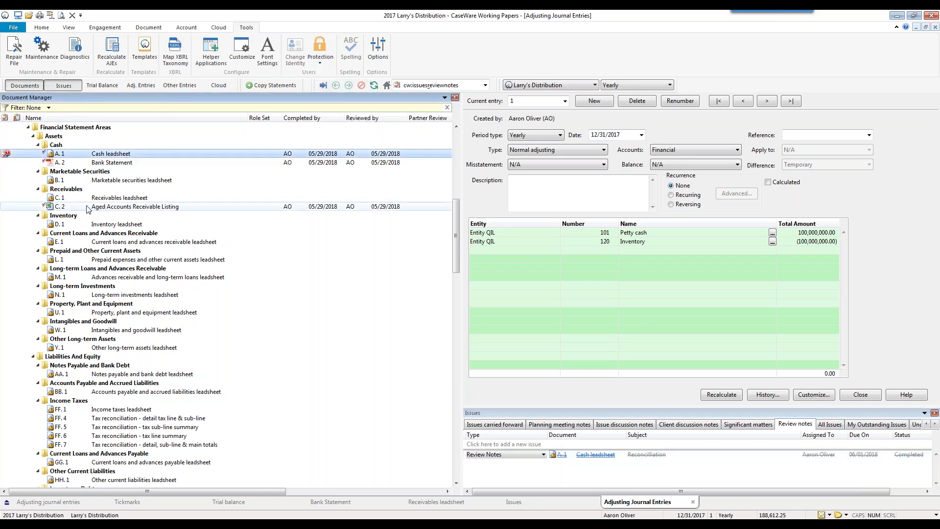
left_click(316, 69)
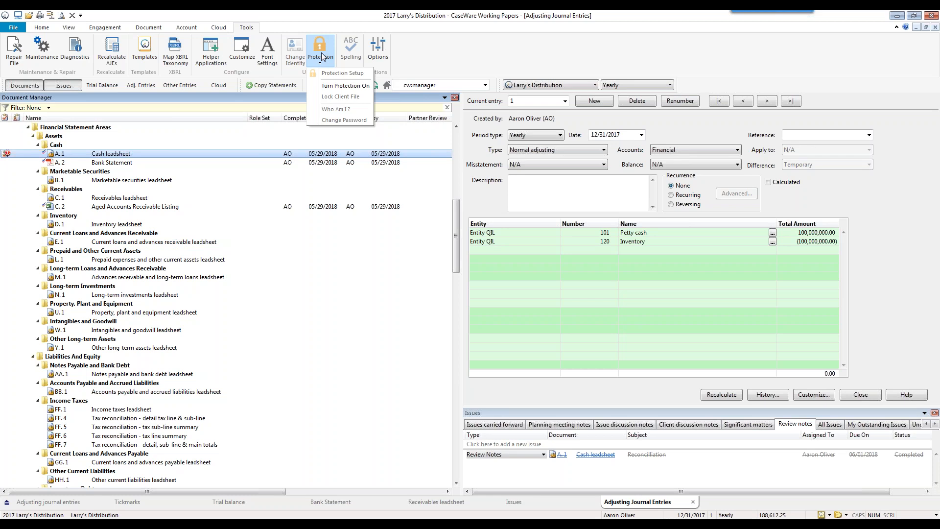
left_click(149, 49)
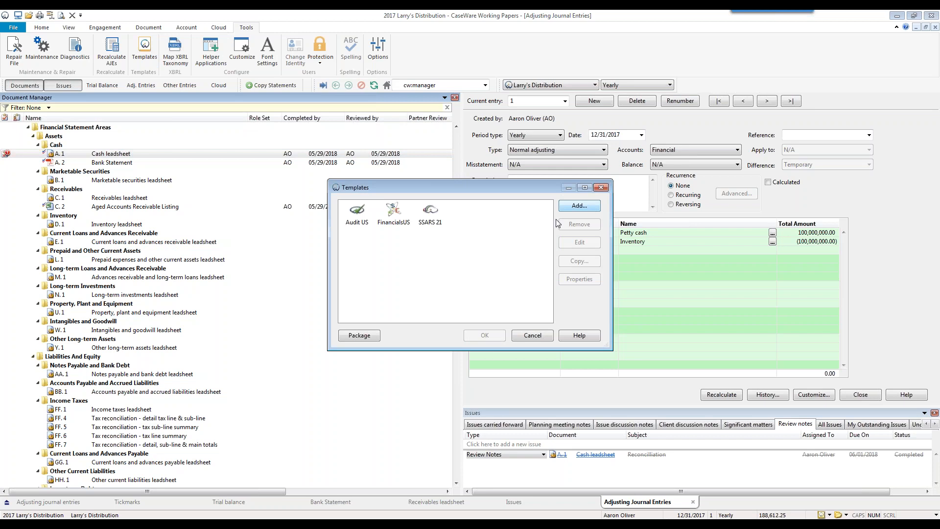
left_click(600, 188)
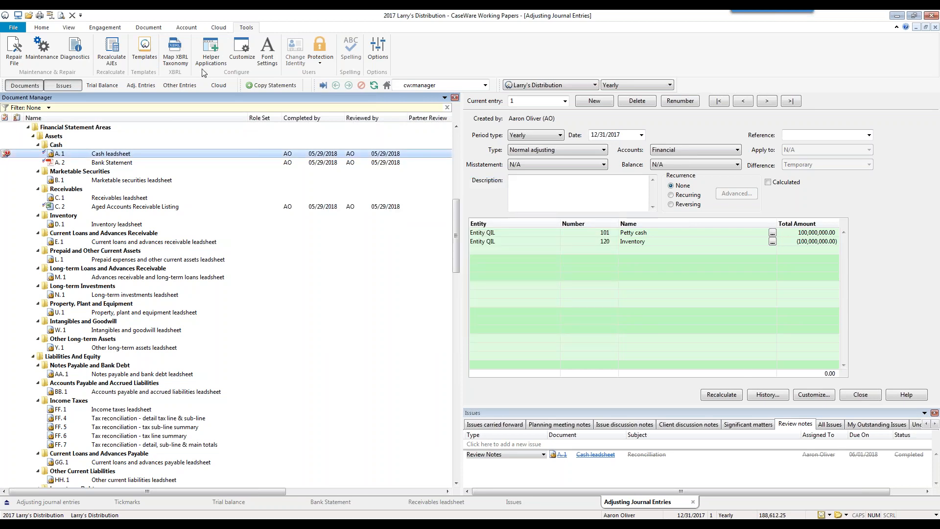
- Start the Copy Components wizard, examine the components available for copying and exit without copying
left_click(14, 31)
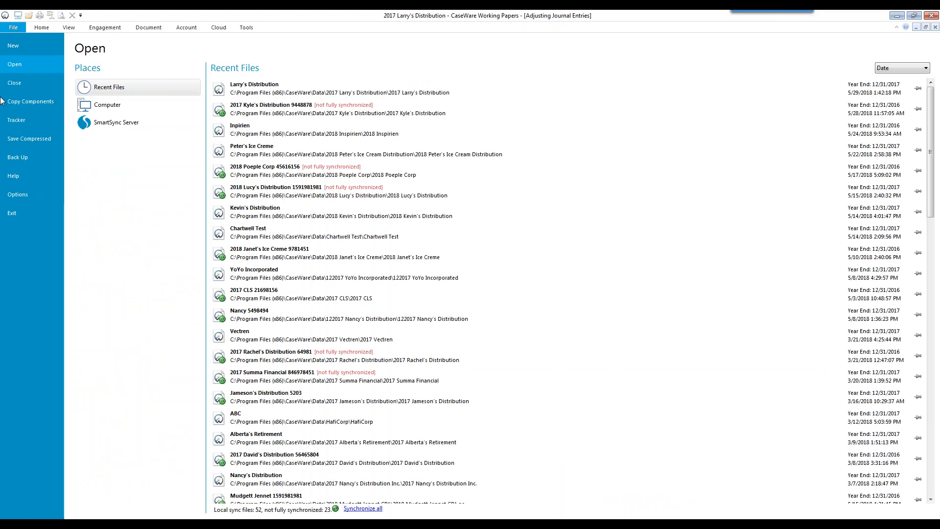
left_click(27, 102)
left_click(407, 215)
double_click(344, 192)
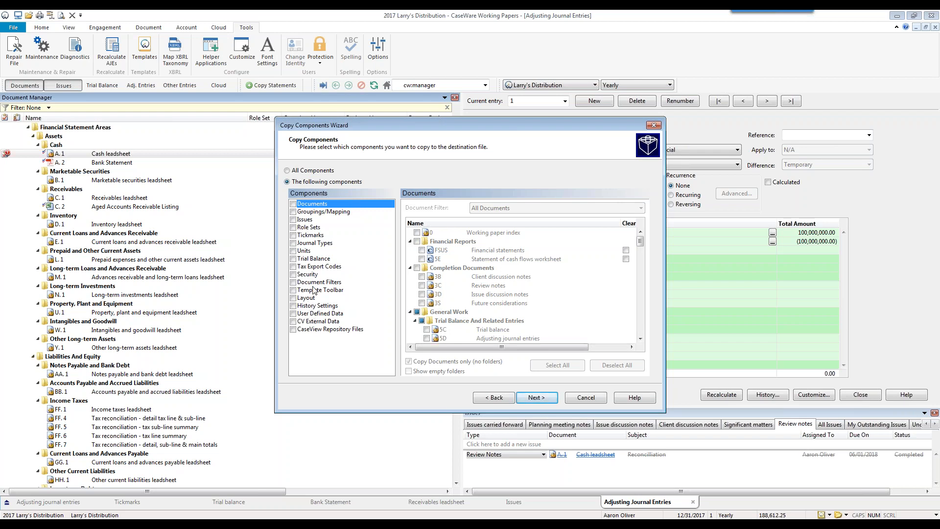
left_click(652, 126)
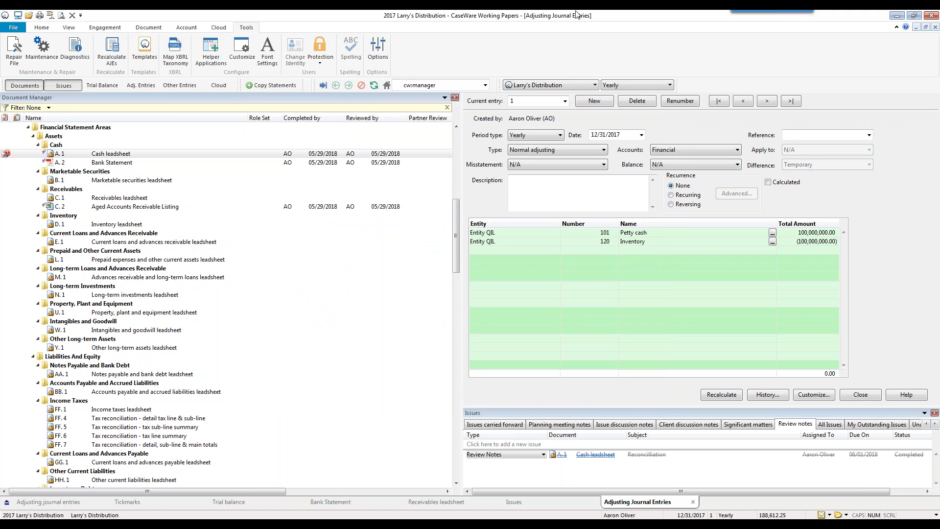
left_click(219, 27)
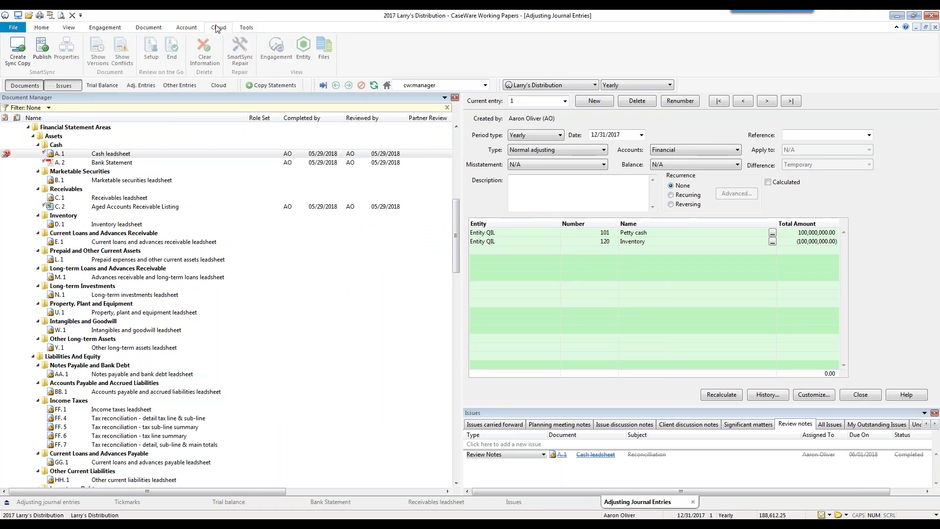
left_click(187, 27)
left_click(148, 28)
left_click(105, 27)
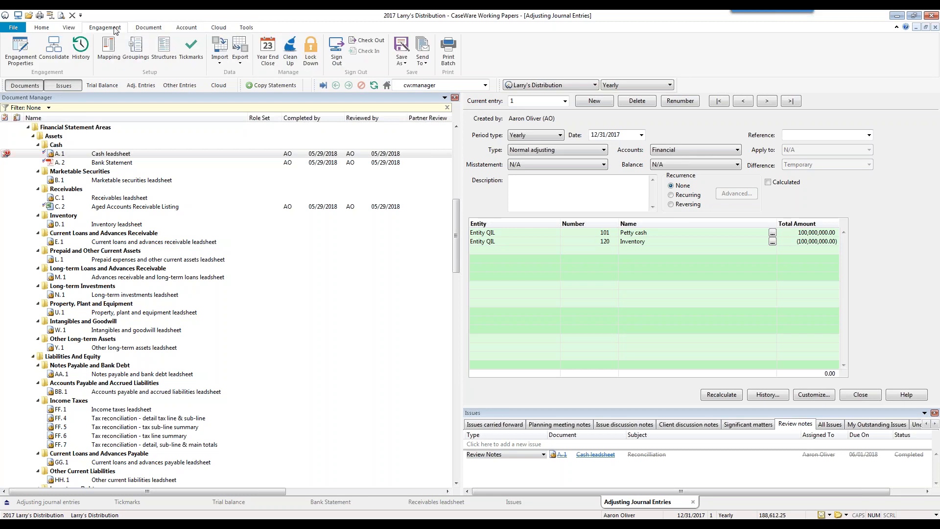
left_click(71, 31)
left_click(43, 30)
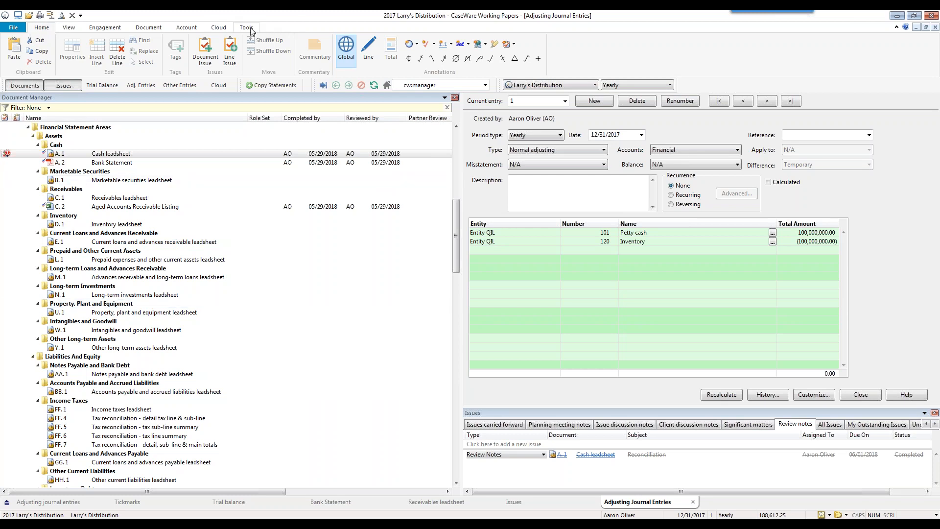
- Open the Publish to Server settings, examine the server and entity choices and close them without publishing
left_click(225, 29)
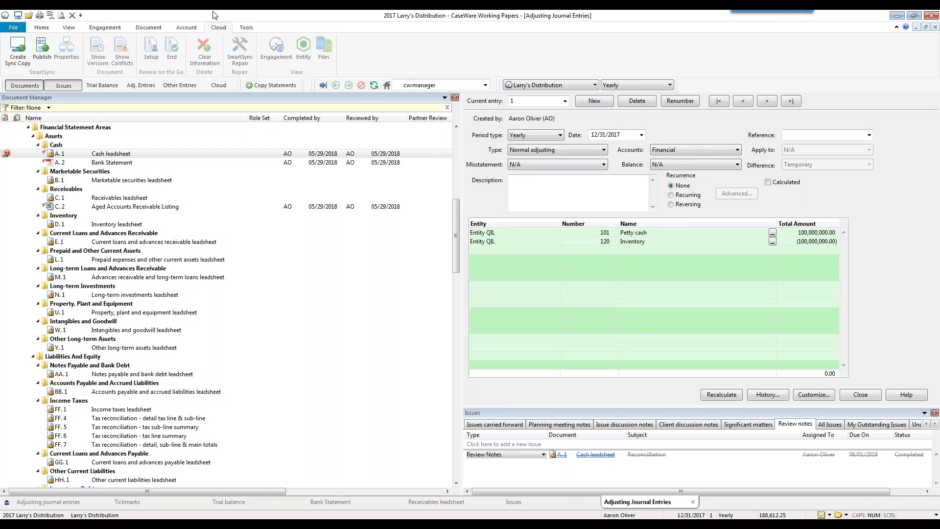
left_click(41, 52)
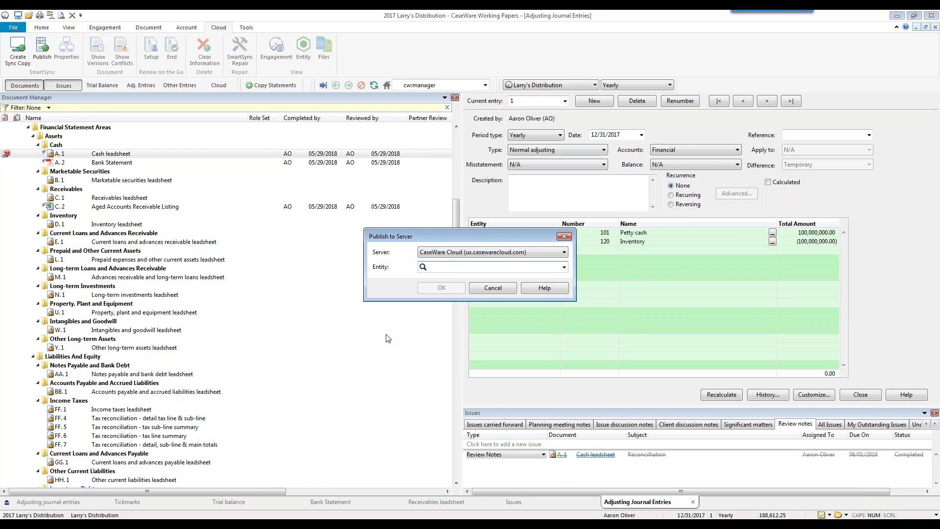
left_click(455, 253)
left_click(455, 254)
left_click(458, 267)
left_click(564, 237)
- Search for Larry's Distribution as the cloud entity in the engagement properties and close them without saving
left_click(104, 27)
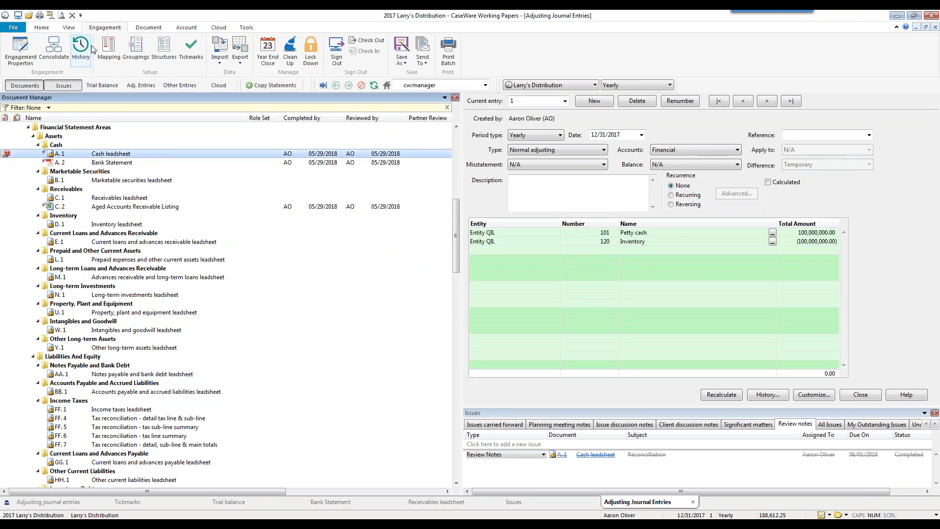
left_click(22, 52)
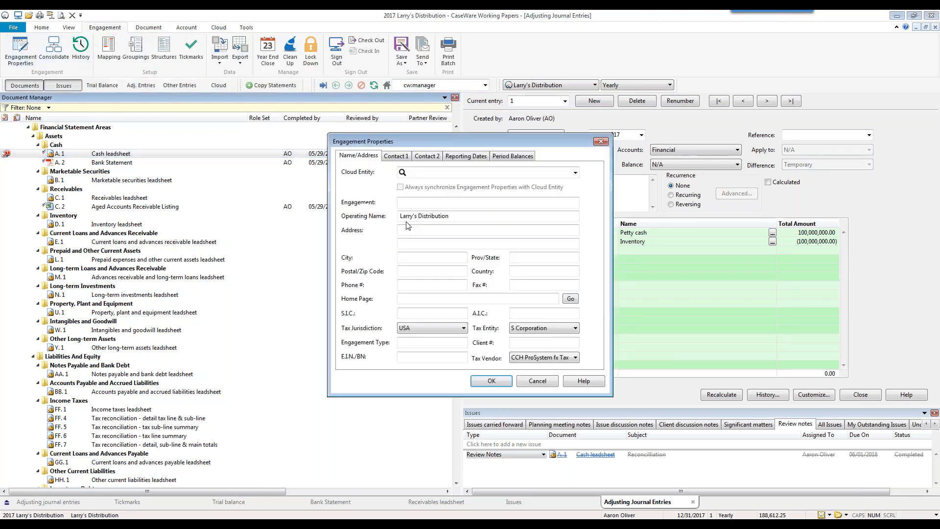
left_click(436, 173)
type("Larry")
key("Return")
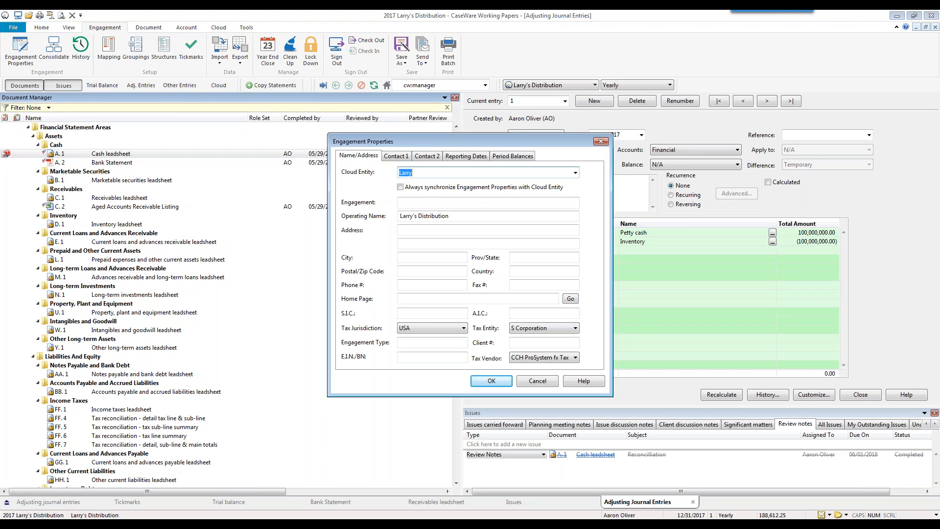
type("Larry's Distribution")
key("ctrl+a")
type("La")
left_click(596, 142)
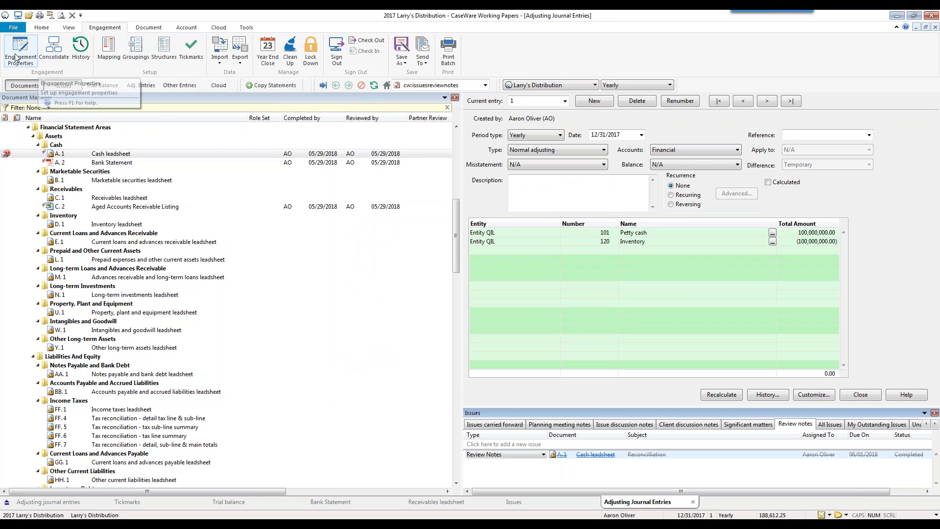
- Switch to Chrome, open the demo-taefirm CaseWare Cloud site in a new tab and close the CaseWare Financials Help tab
key("alt+Tab")
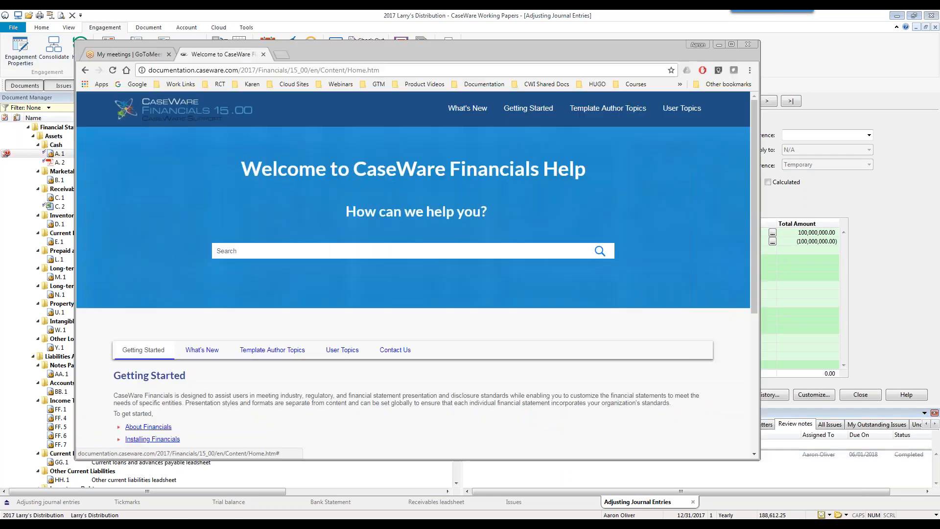
left_click(282, 58)
left_click(284, 82)
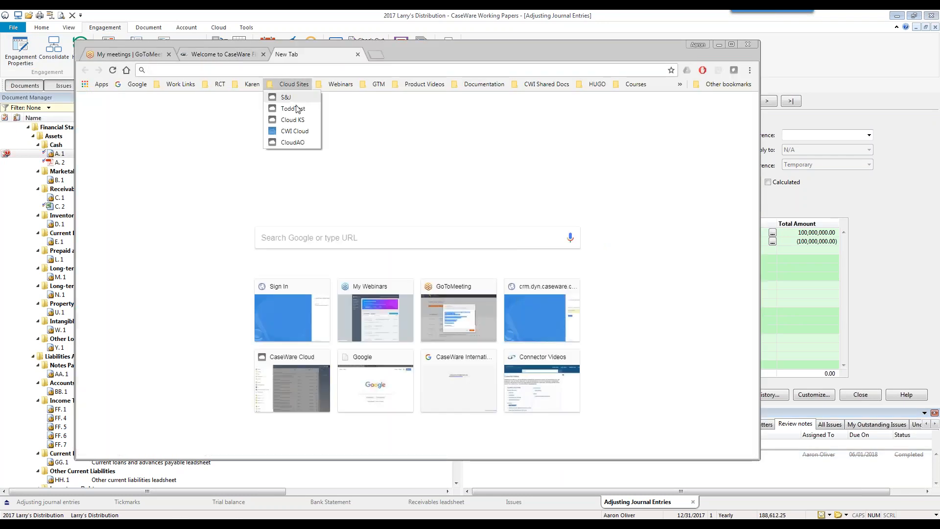
left_click(294, 105)
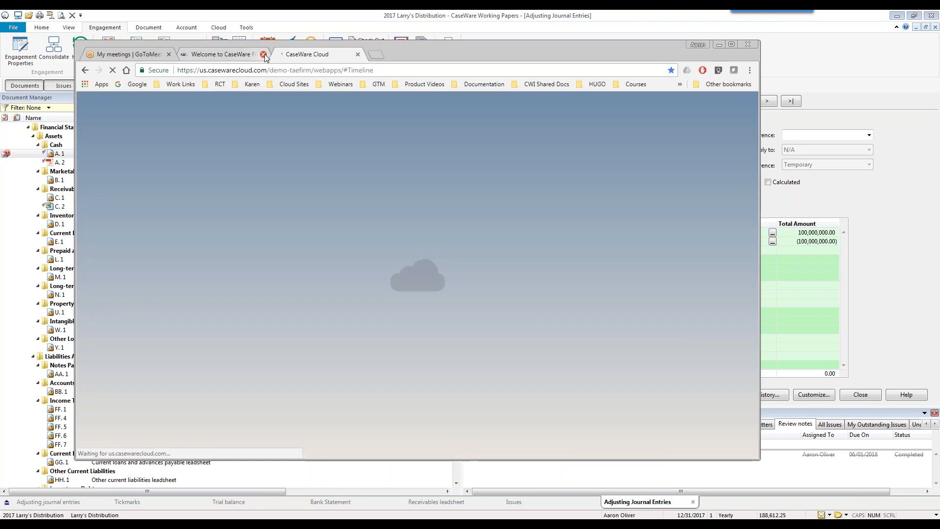
left_click(263, 55)
left_click(504, 332)
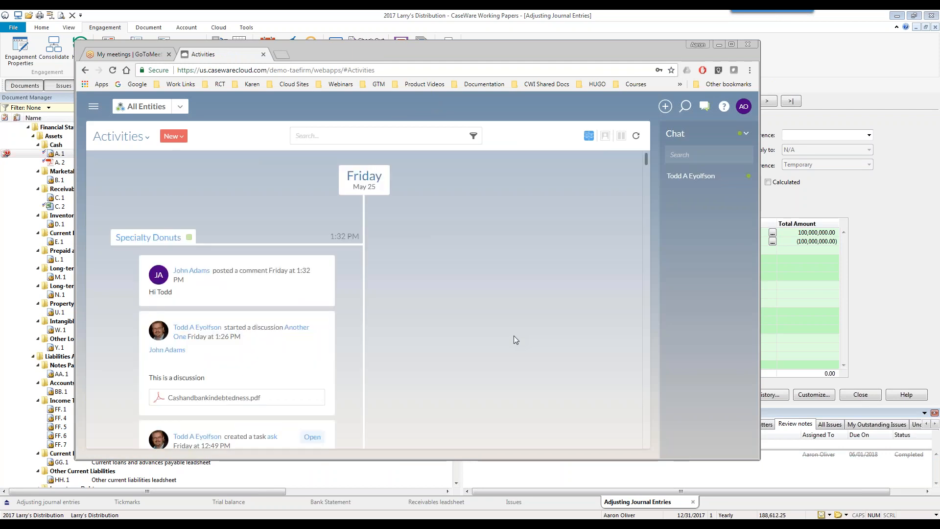
- Show the Entities list in CaseWare Cloud and start creating a new entity of type Clients
left_click(93, 106)
scroll(126, 372, "down", 3)
scroll(117, 443, "up", 3)
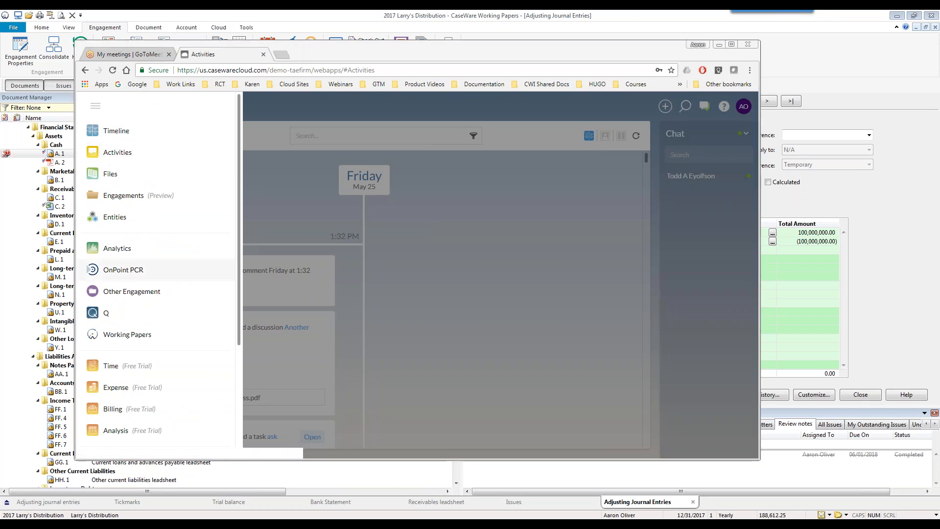
left_click(122, 223)
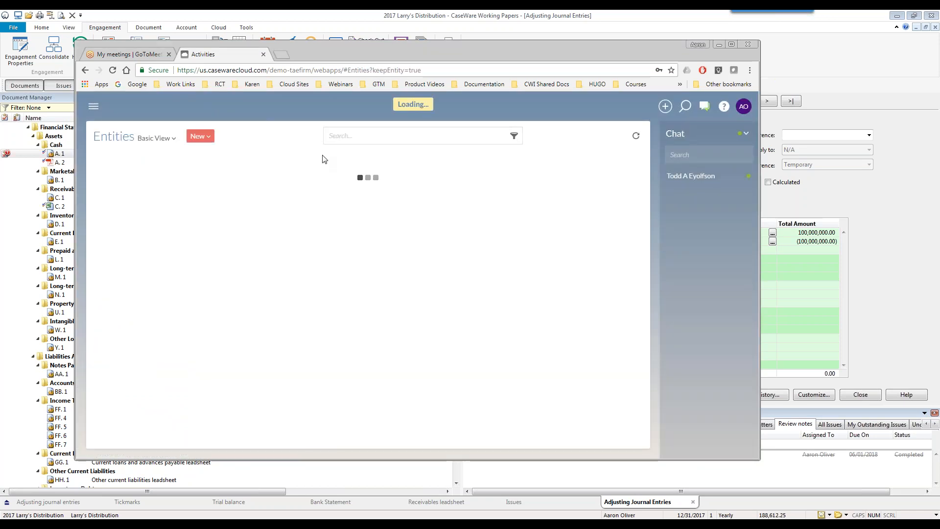
left_click(345, 136)
left_click(200, 136)
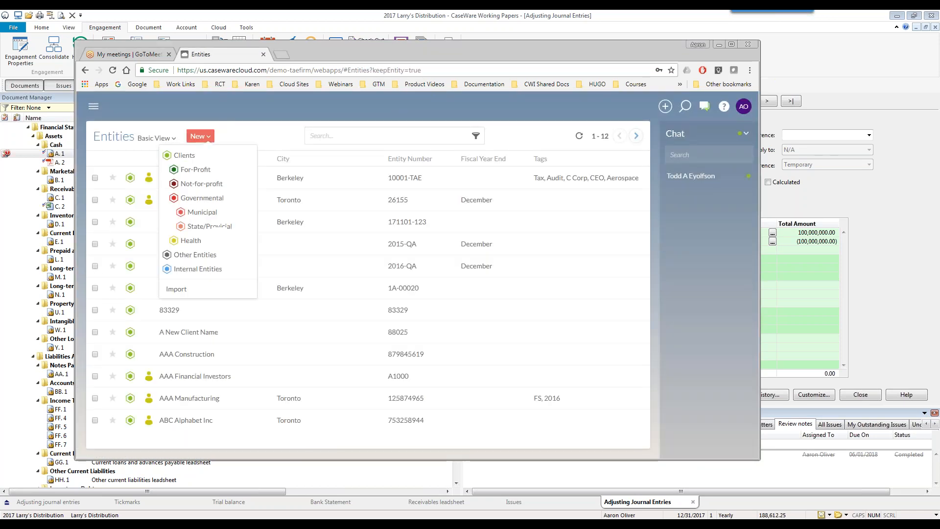
left_click(185, 156)
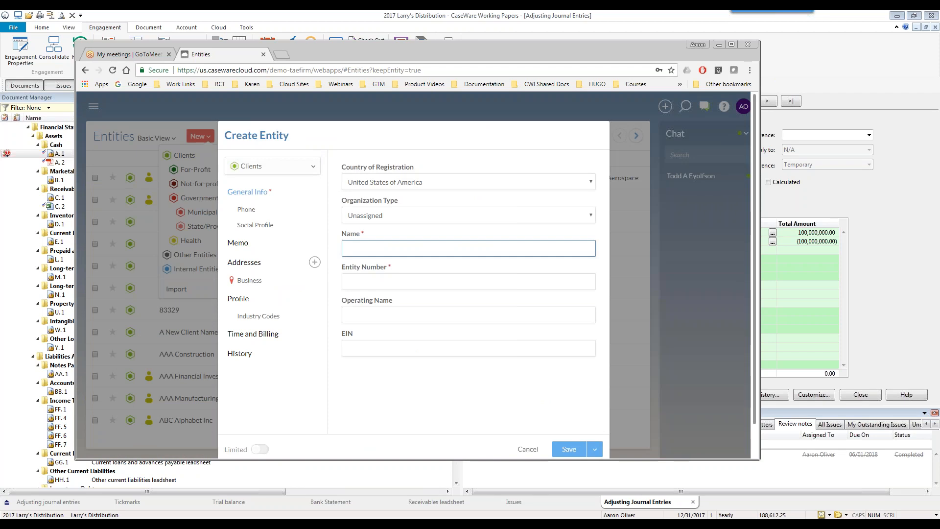
- Name the entity Larry's Distribution, set its organization type to C-Corporation, enter the entity number and save it
left_click(360, 250)
type("Larry")
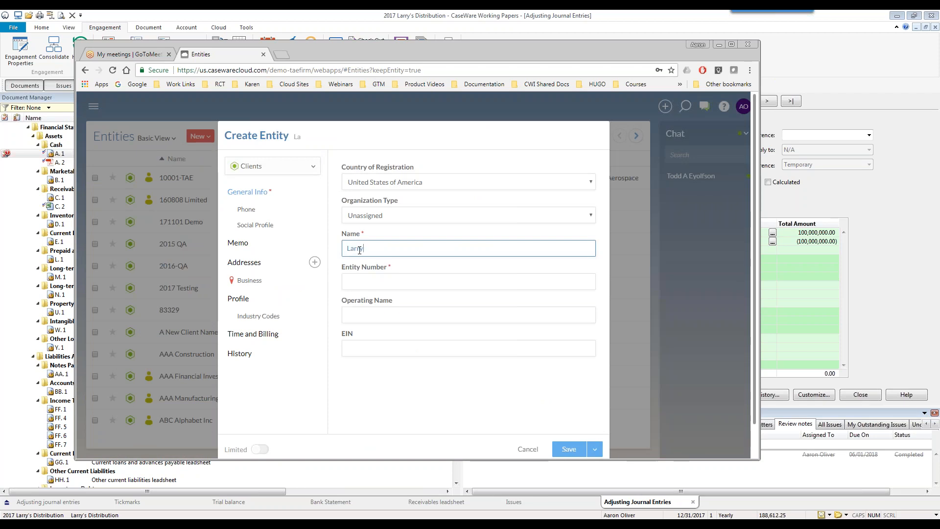
type("'s Distribution")
left_click(422, 216)
left_click(426, 227)
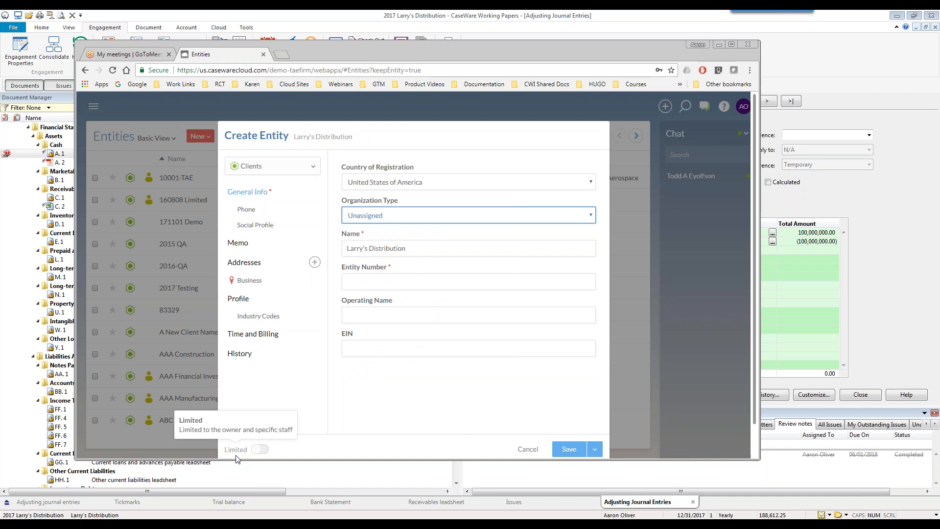
key("Down")
left_click(574, 454)
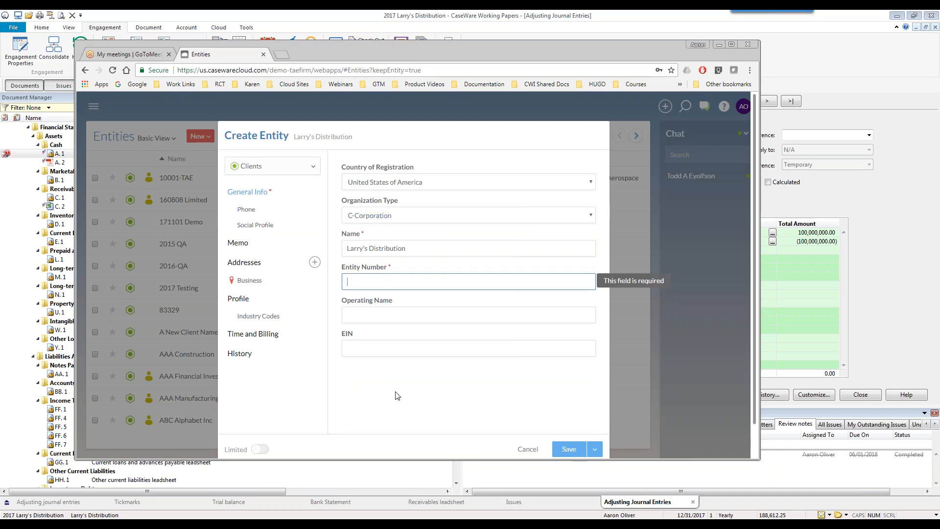
type("9875123498")
left_click(568, 449)
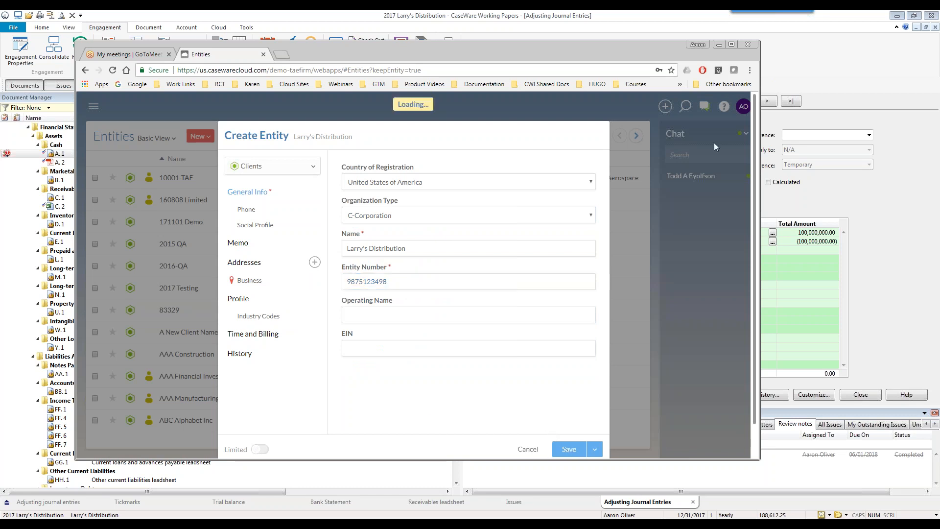
- Switch back to CaseWare Working Papers and assign Larry's Distribution as the cloud entity in the engagement properties
left_click(586, 20)
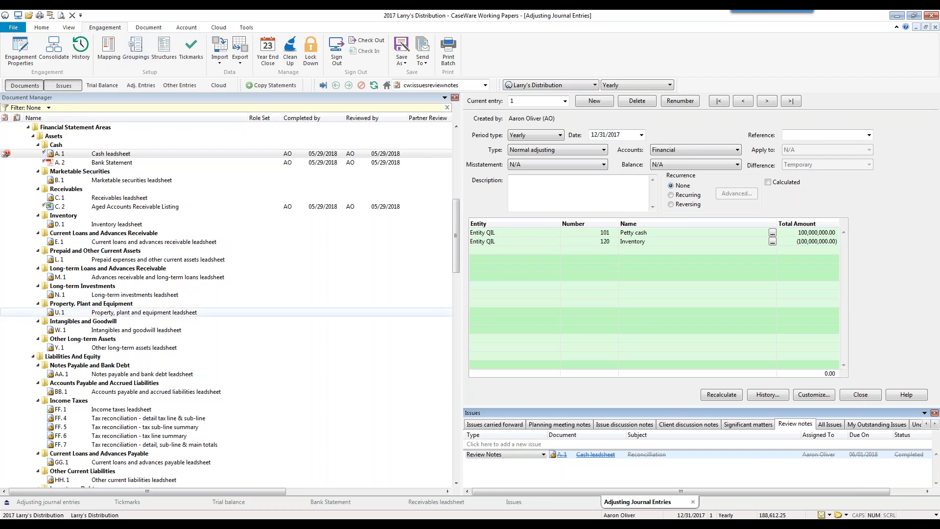
left_click(216, 28)
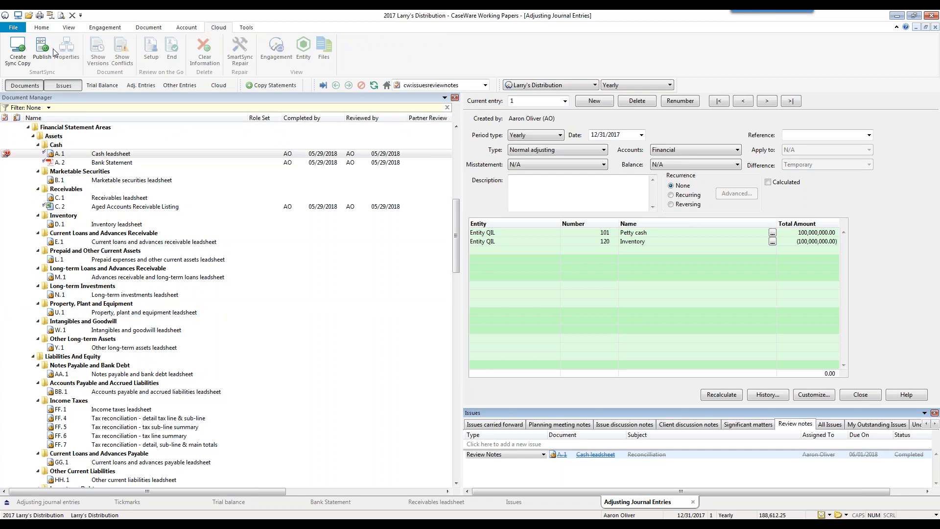
left_click(95, 28)
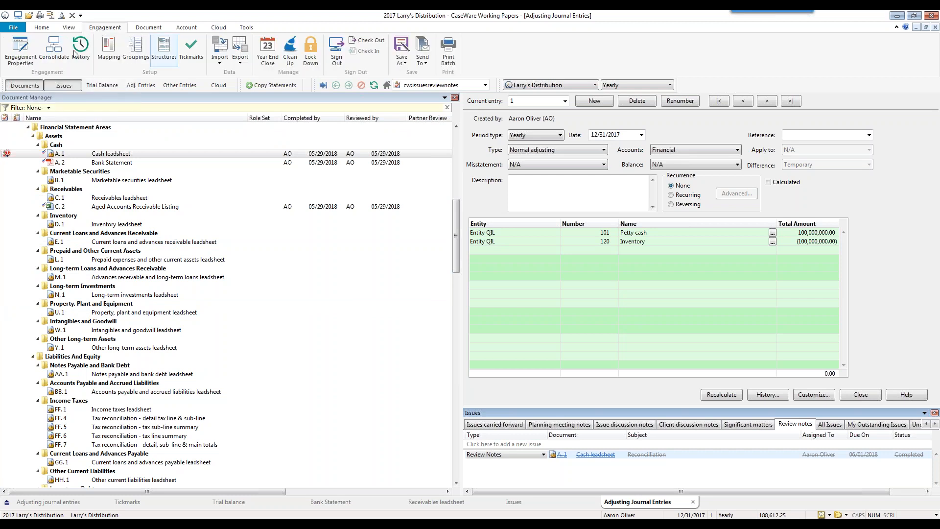
left_click(24, 52)
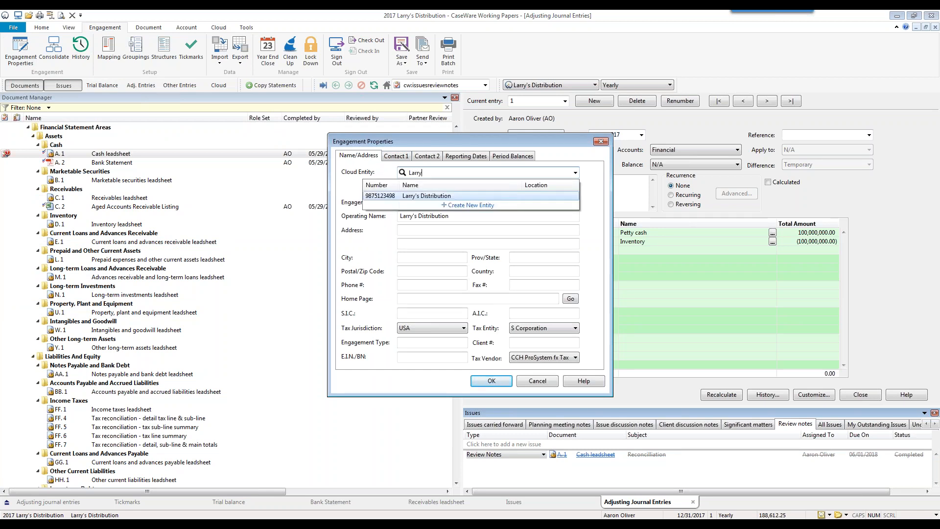
left_click(431, 196)
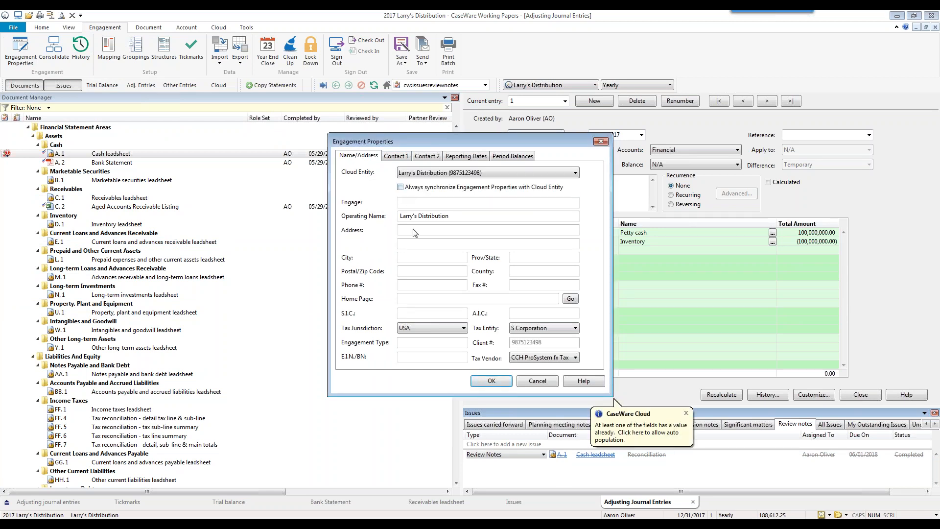
- Set the city to Toronto and the province to On, synchronize the properties with the cloud entity, and save the engagement properties
left_click(424, 260)
type("Toronto")
key("Tab")
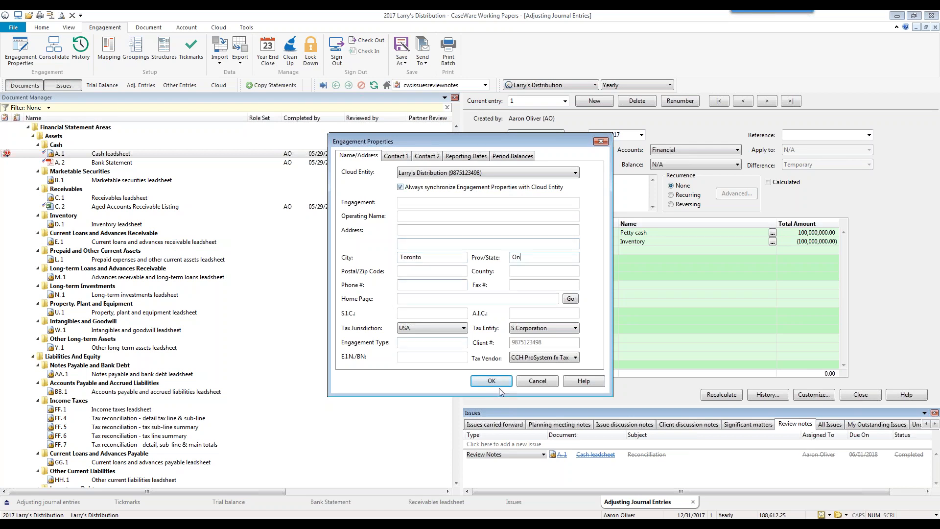
left_click(491, 381)
left_click(466, 316)
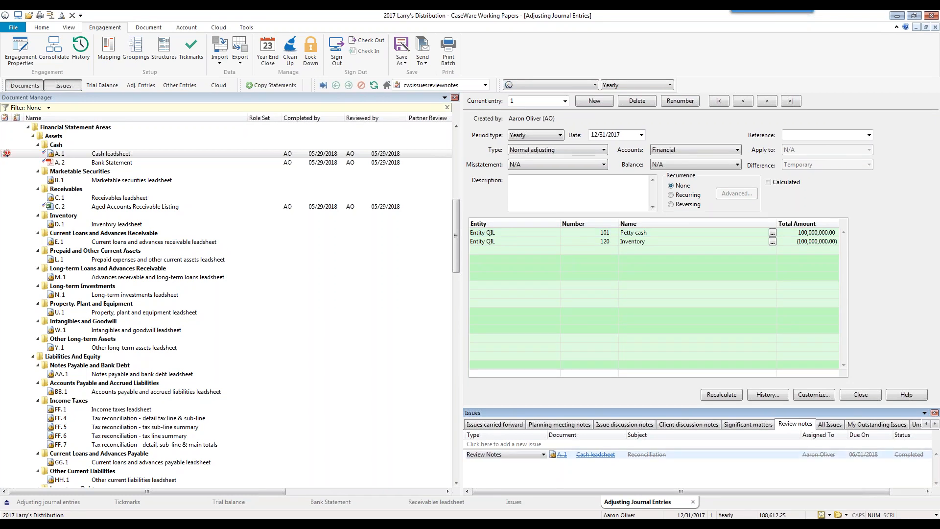
- Publish the engagement file to the CaseWare Cloud server under the Larry's Distribution entity
left_click(218, 28)
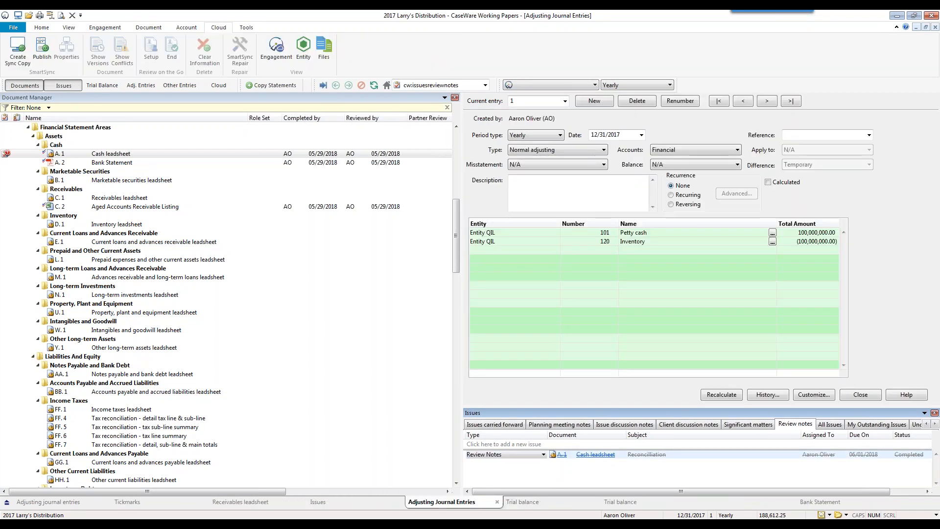
left_click(47, 51)
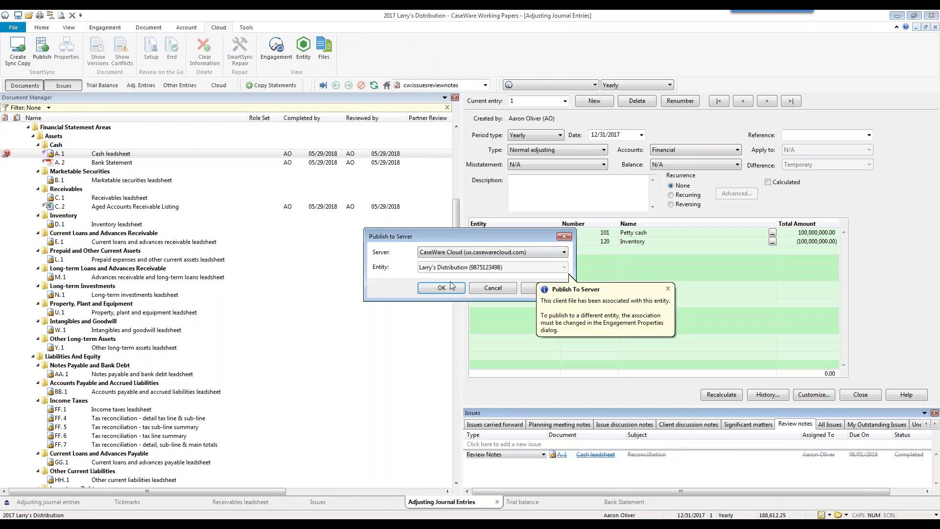
left_click(443, 287)
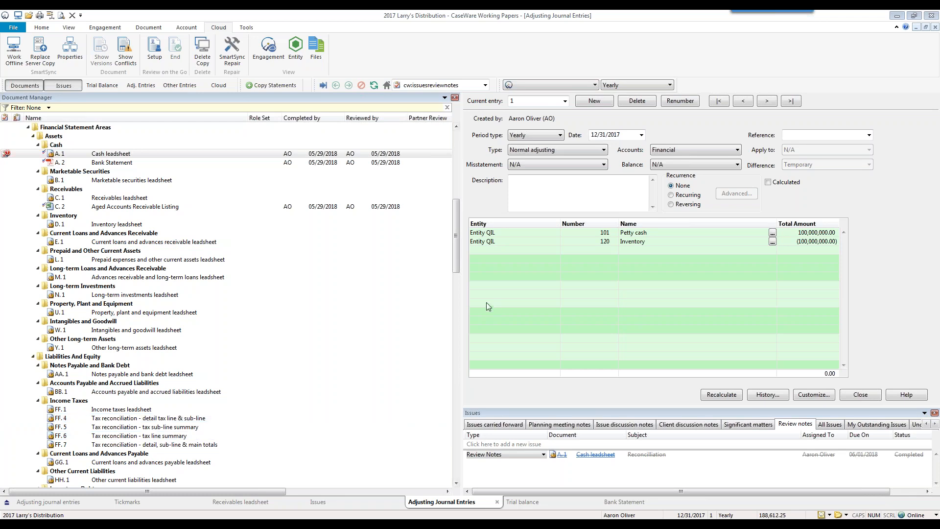
- Examine the recent files, Computer folders and SmartSync Server files available for opening, and return to the engagement's cloud tools
left_click(13, 27)
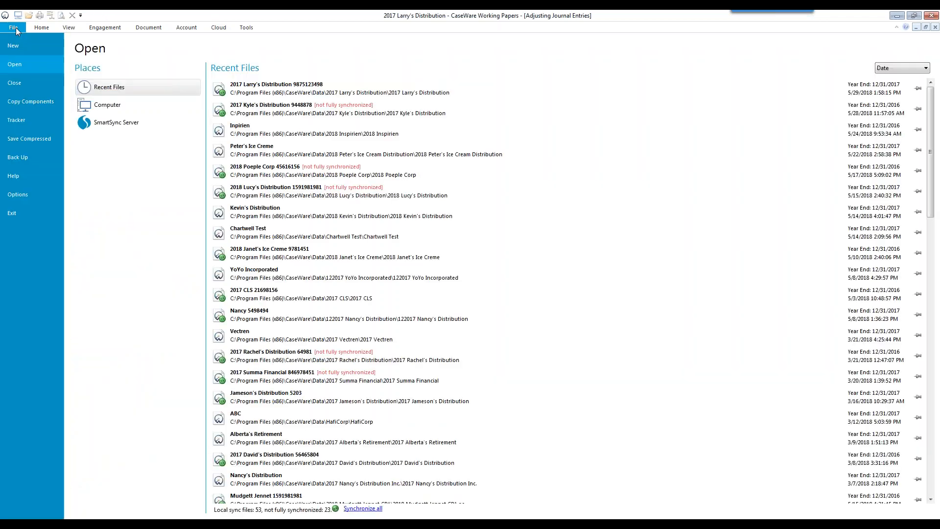
left_click(112, 105)
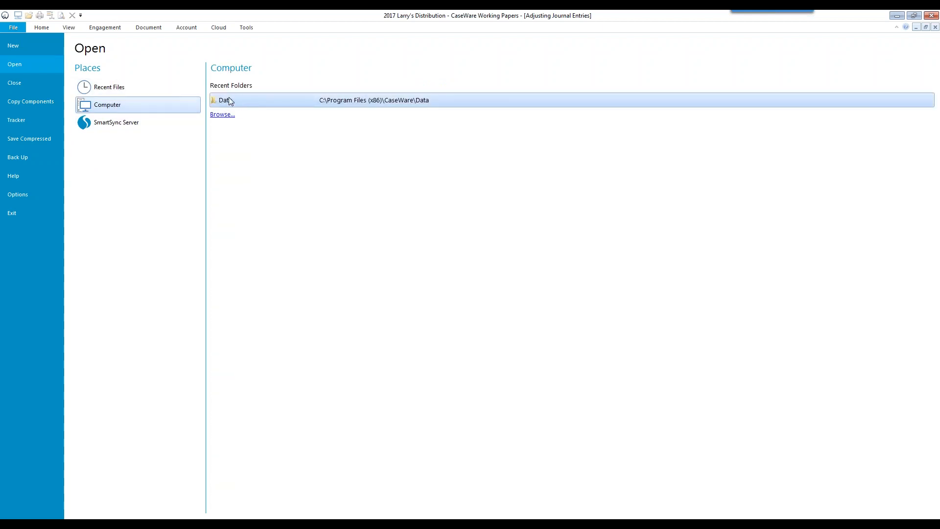
left_click(111, 124)
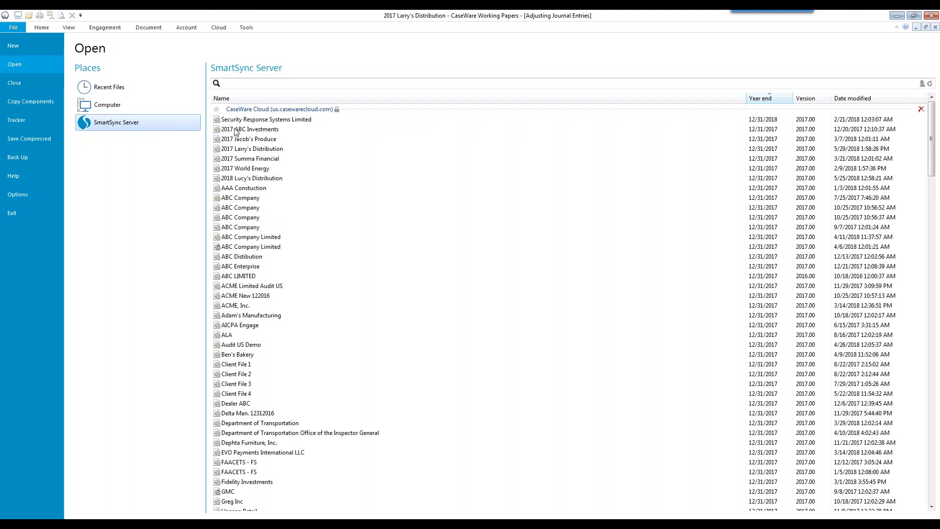
left_click(219, 28)
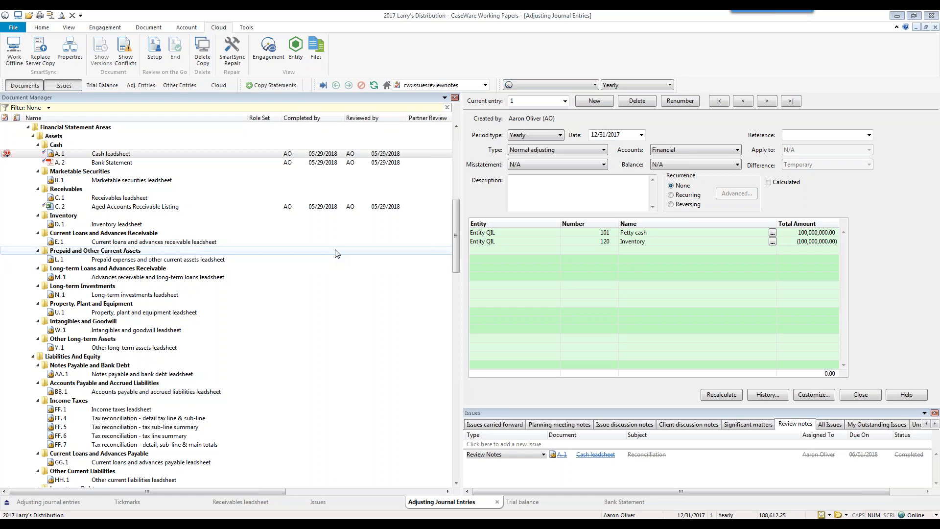
- Switch to Chrome, maximize the browser window and view the CaseWare Cloud timeline for all entities
left_click(208, 515)
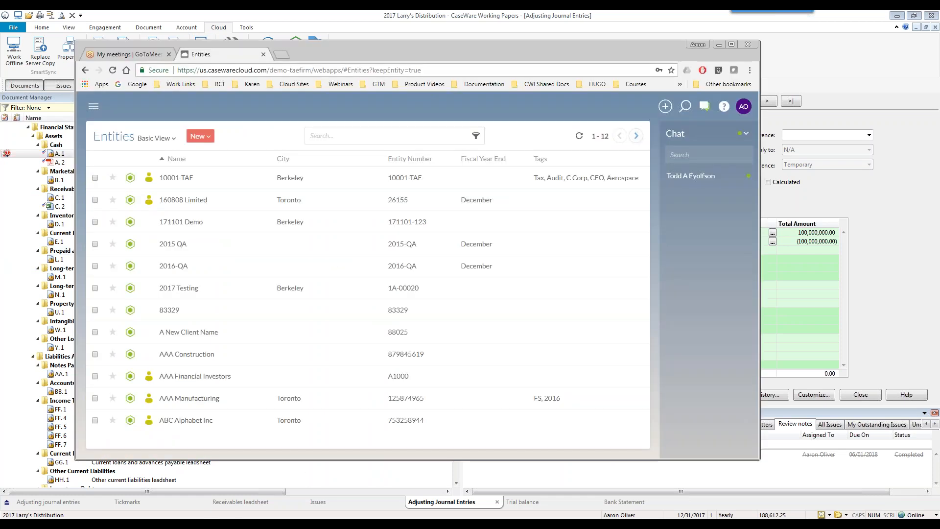
left_click(731, 45)
left_click(19, 68)
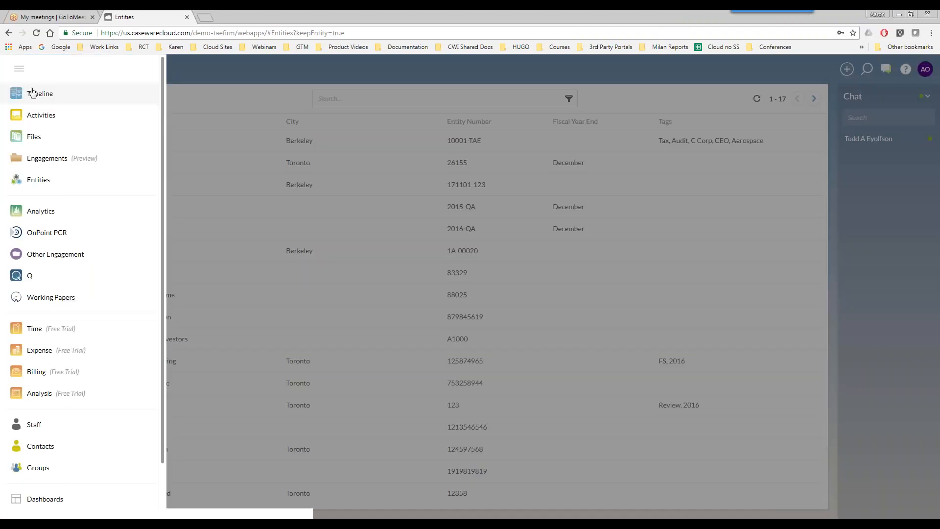
left_click(32, 93)
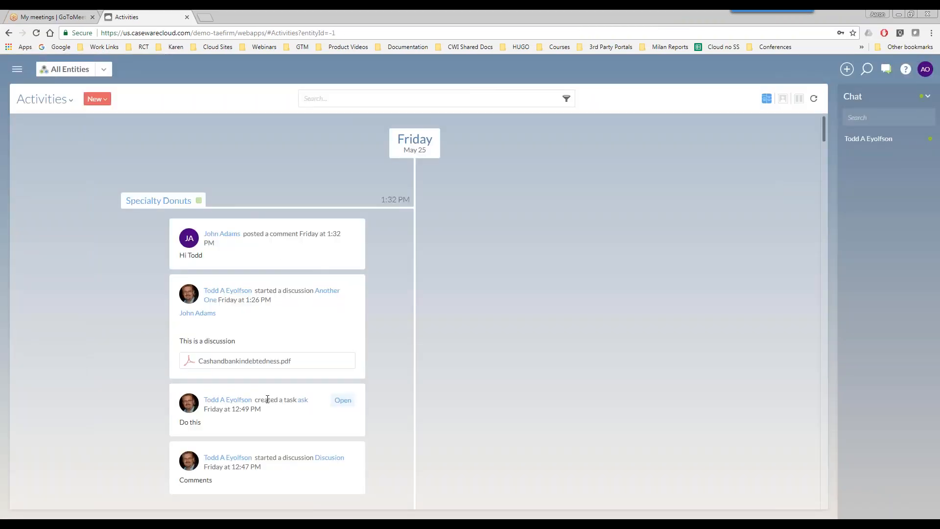
- Show the Activities list, look at the new Discussion option and review the modules CaseWare Cloud offers
left_click(19, 69)
left_click(41, 115)
left_click(104, 102)
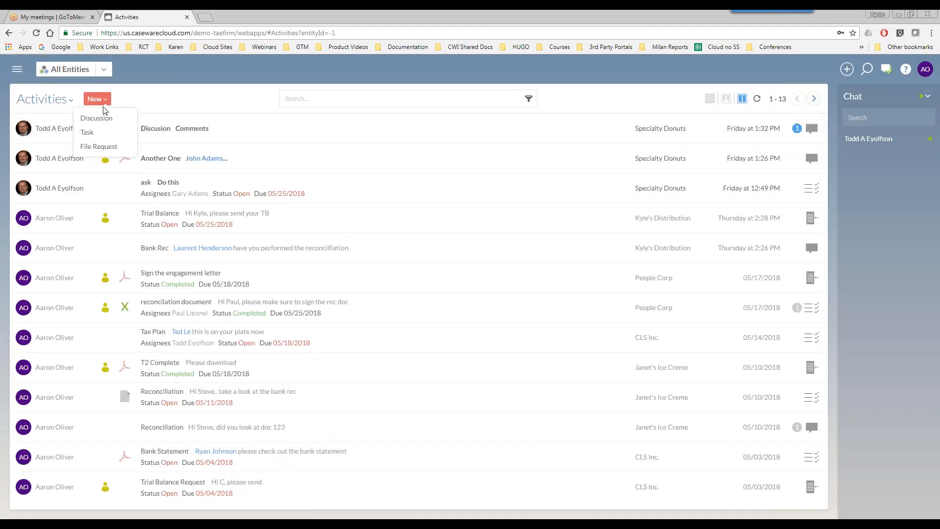
left_click(97, 118)
left_click(18, 69)
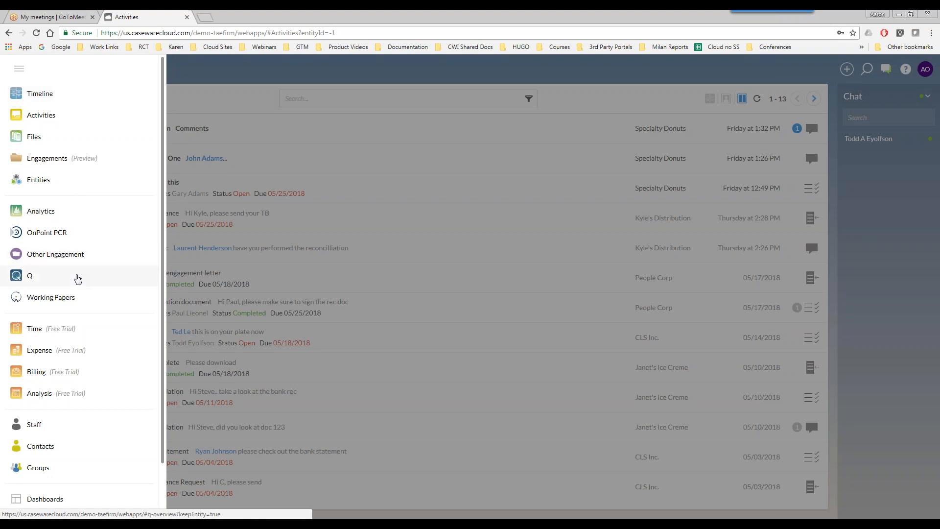
- Minimize Chrome, switch to the PowerPoint presentation and maximize its window on the closing Questions slide
left_click(903, 15)
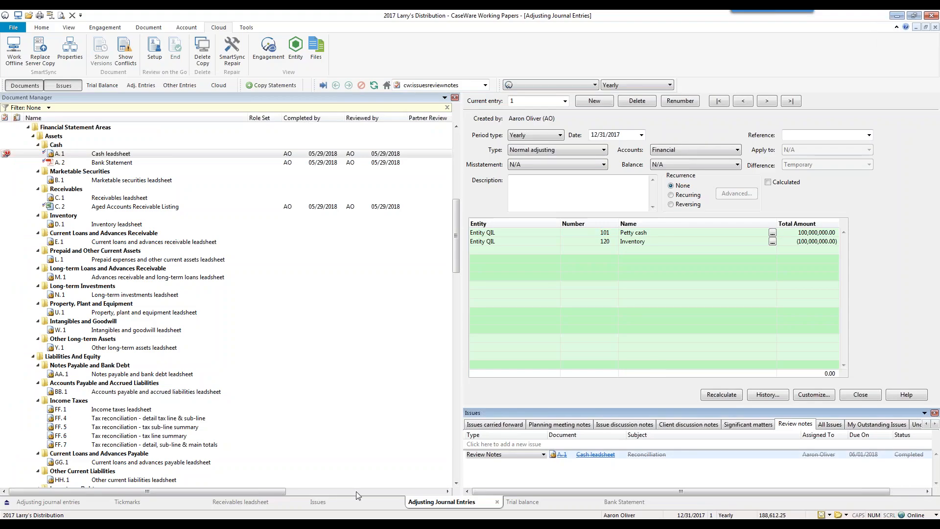
left_click(350, 523)
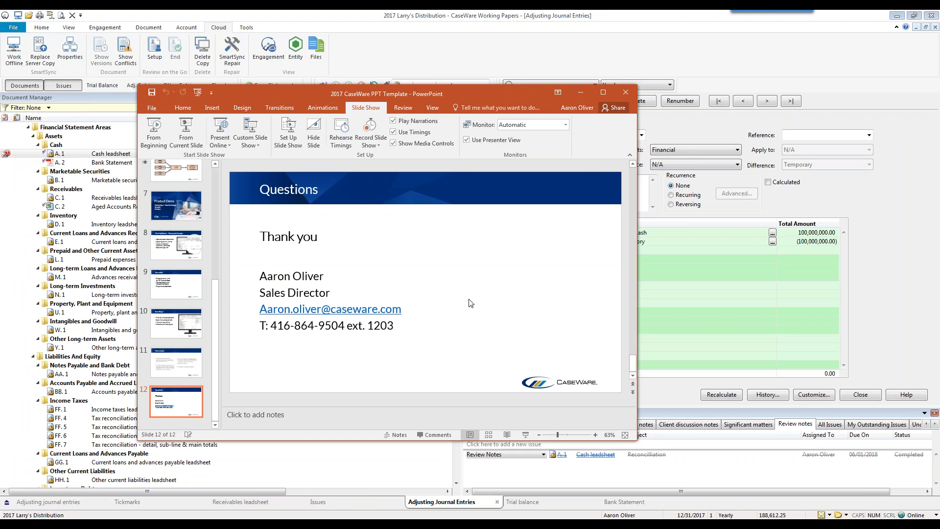
left_click(604, 98)
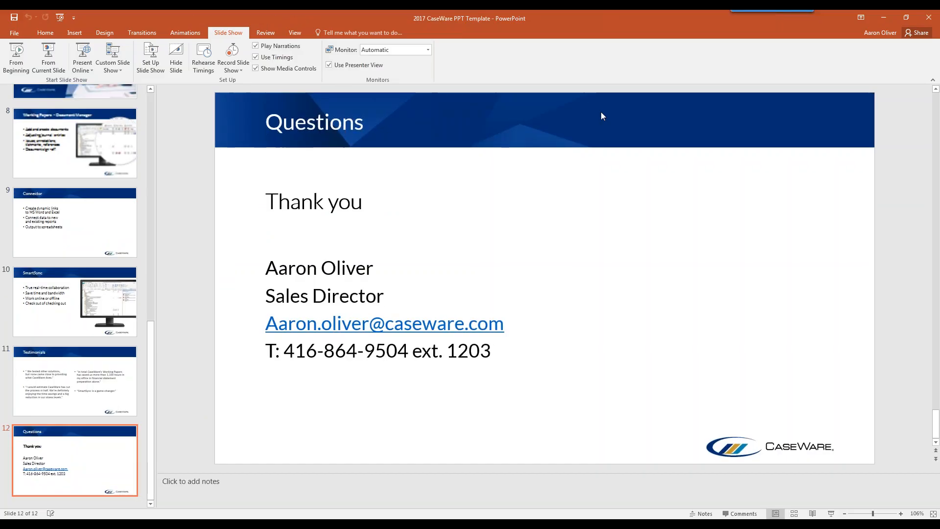